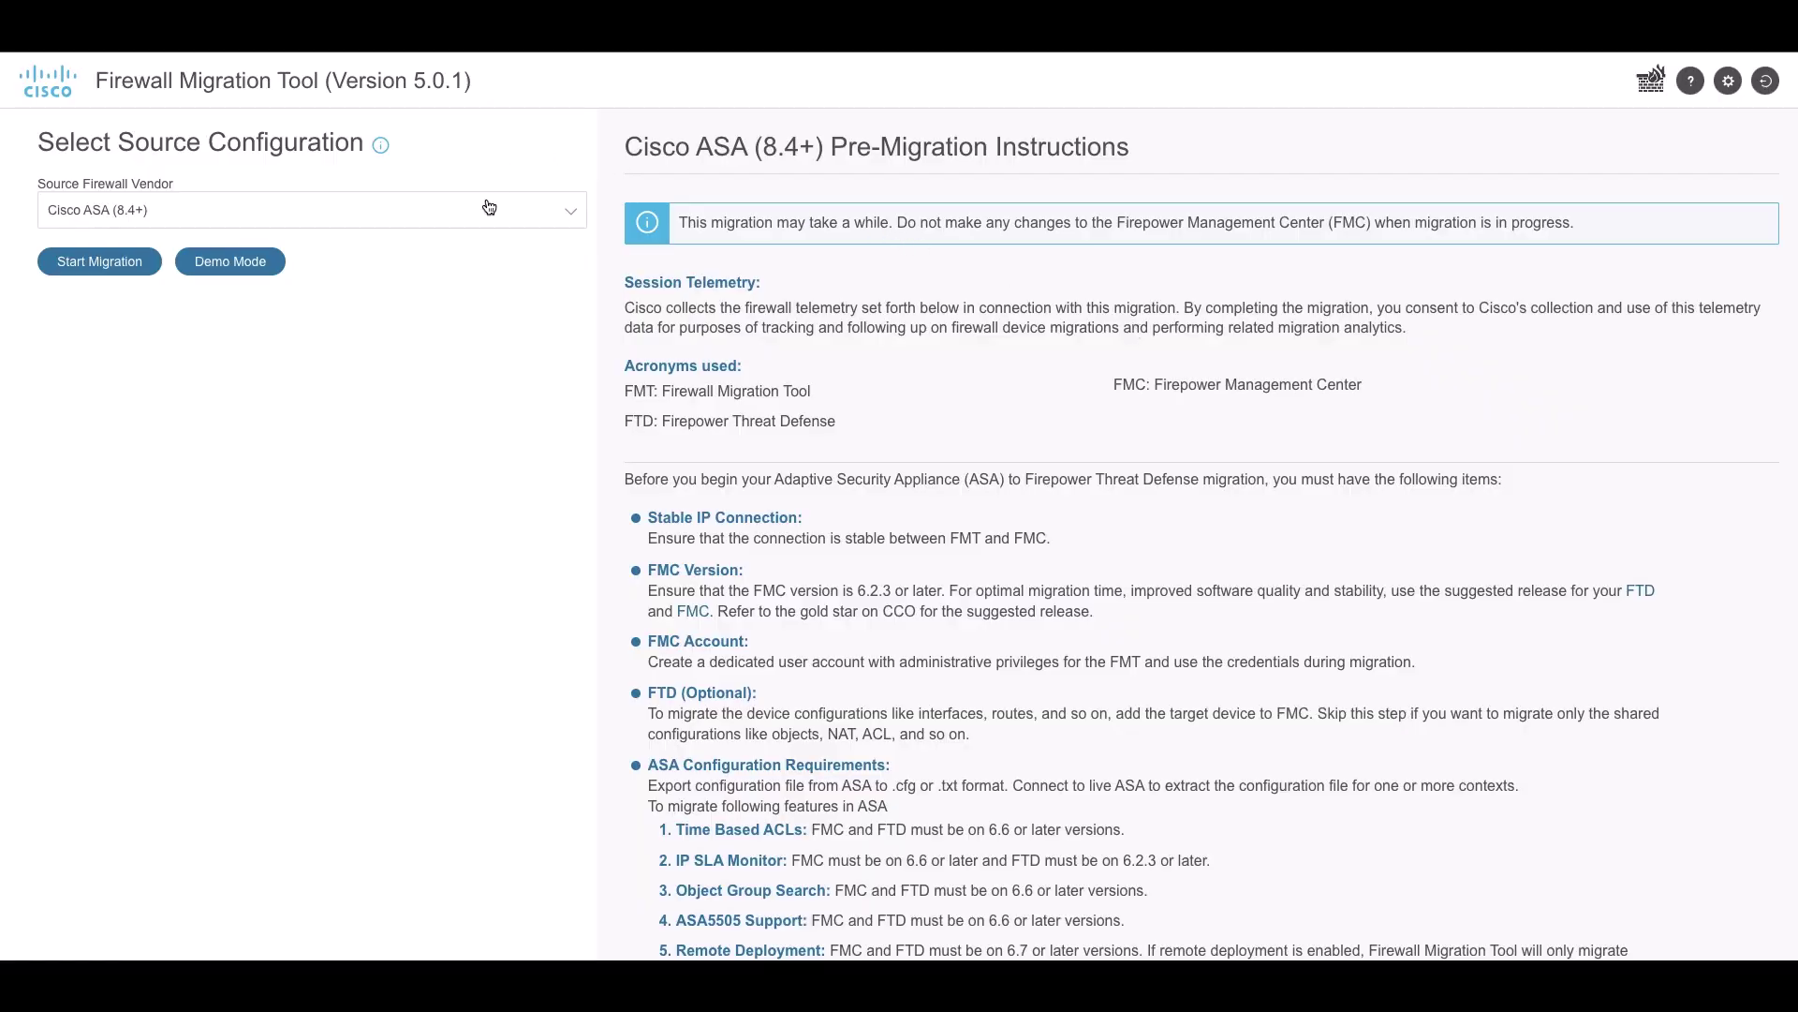
Choose Palo Alto Networks (8.0+) as the source vendor and scroll through its pre-migration instructions
{"action": "left_click", "coordinate": [488, 208]}
{"action": "left_click", "coordinate": [404, 452]}
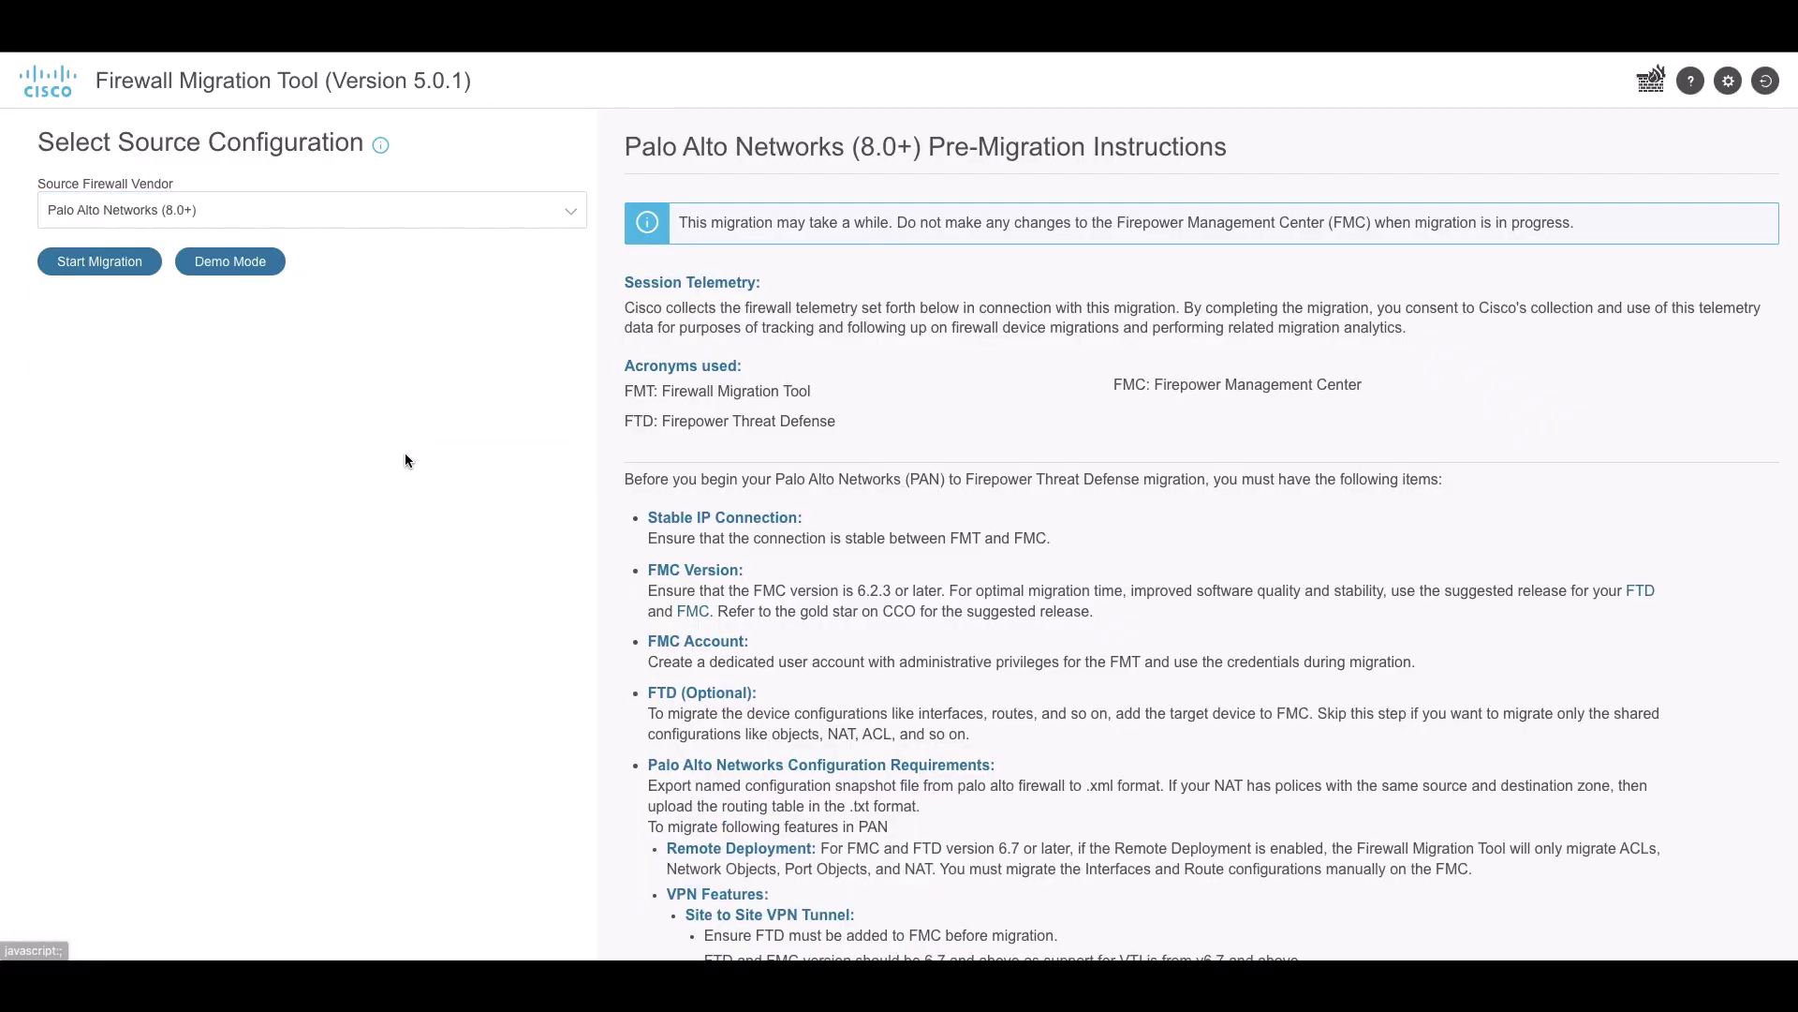
{"action": "scroll", "coordinate": [895, 543], "scroll_direction": "down", "scroll_amount": 5}
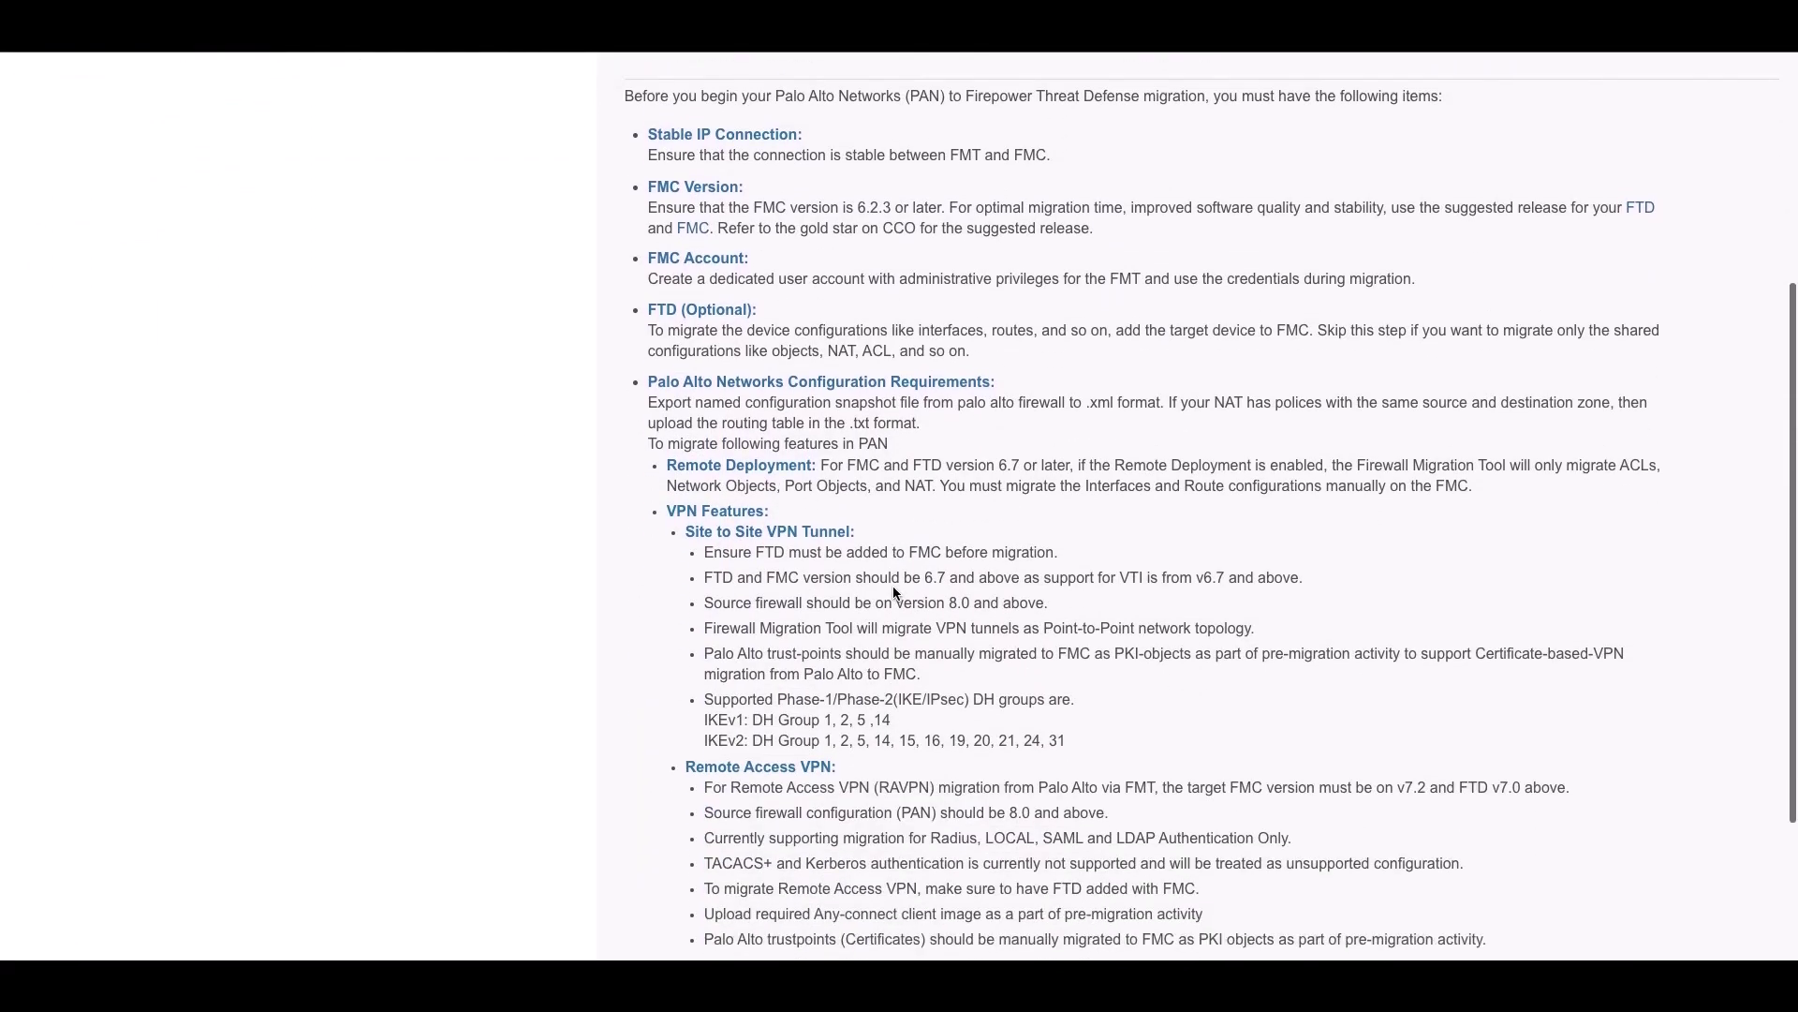
{"action": "scroll", "coordinate": [895, 592], "scroll_direction": "down", "scroll_amount": 2}
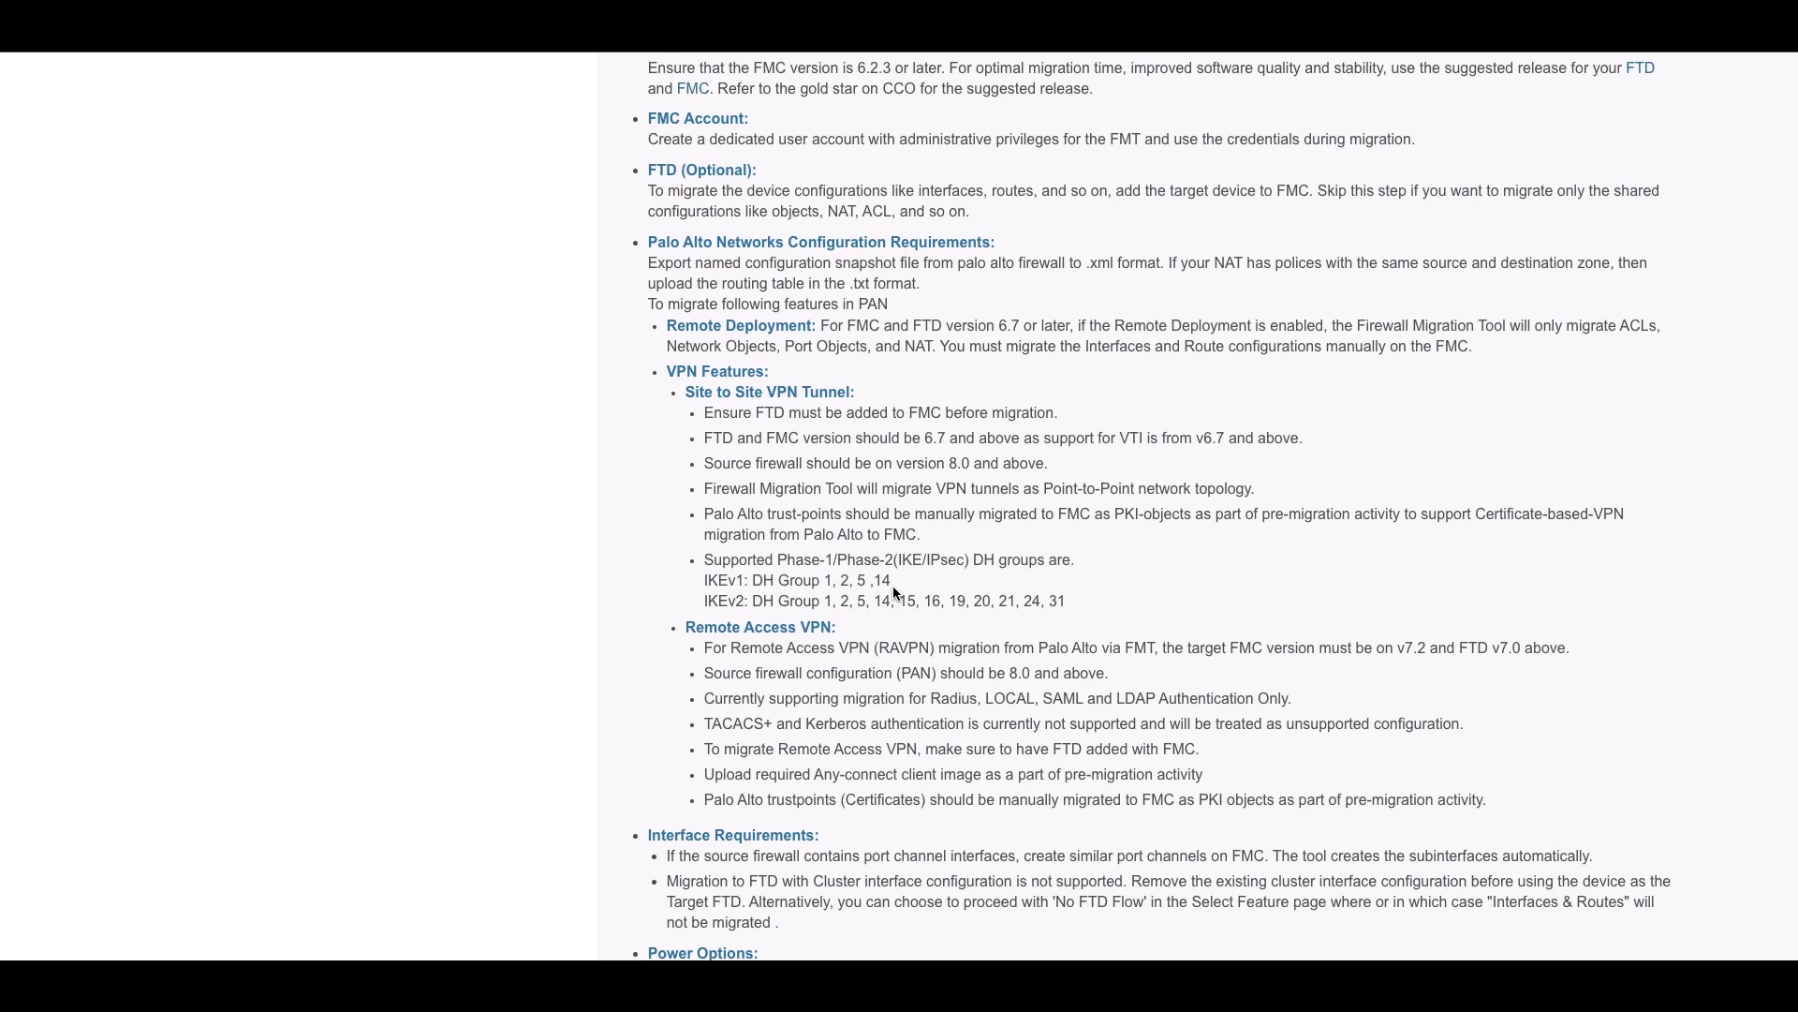
{"action": "scroll", "coordinate": [896, 593], "scroll_direction": "up", "scroll_amount": 6}
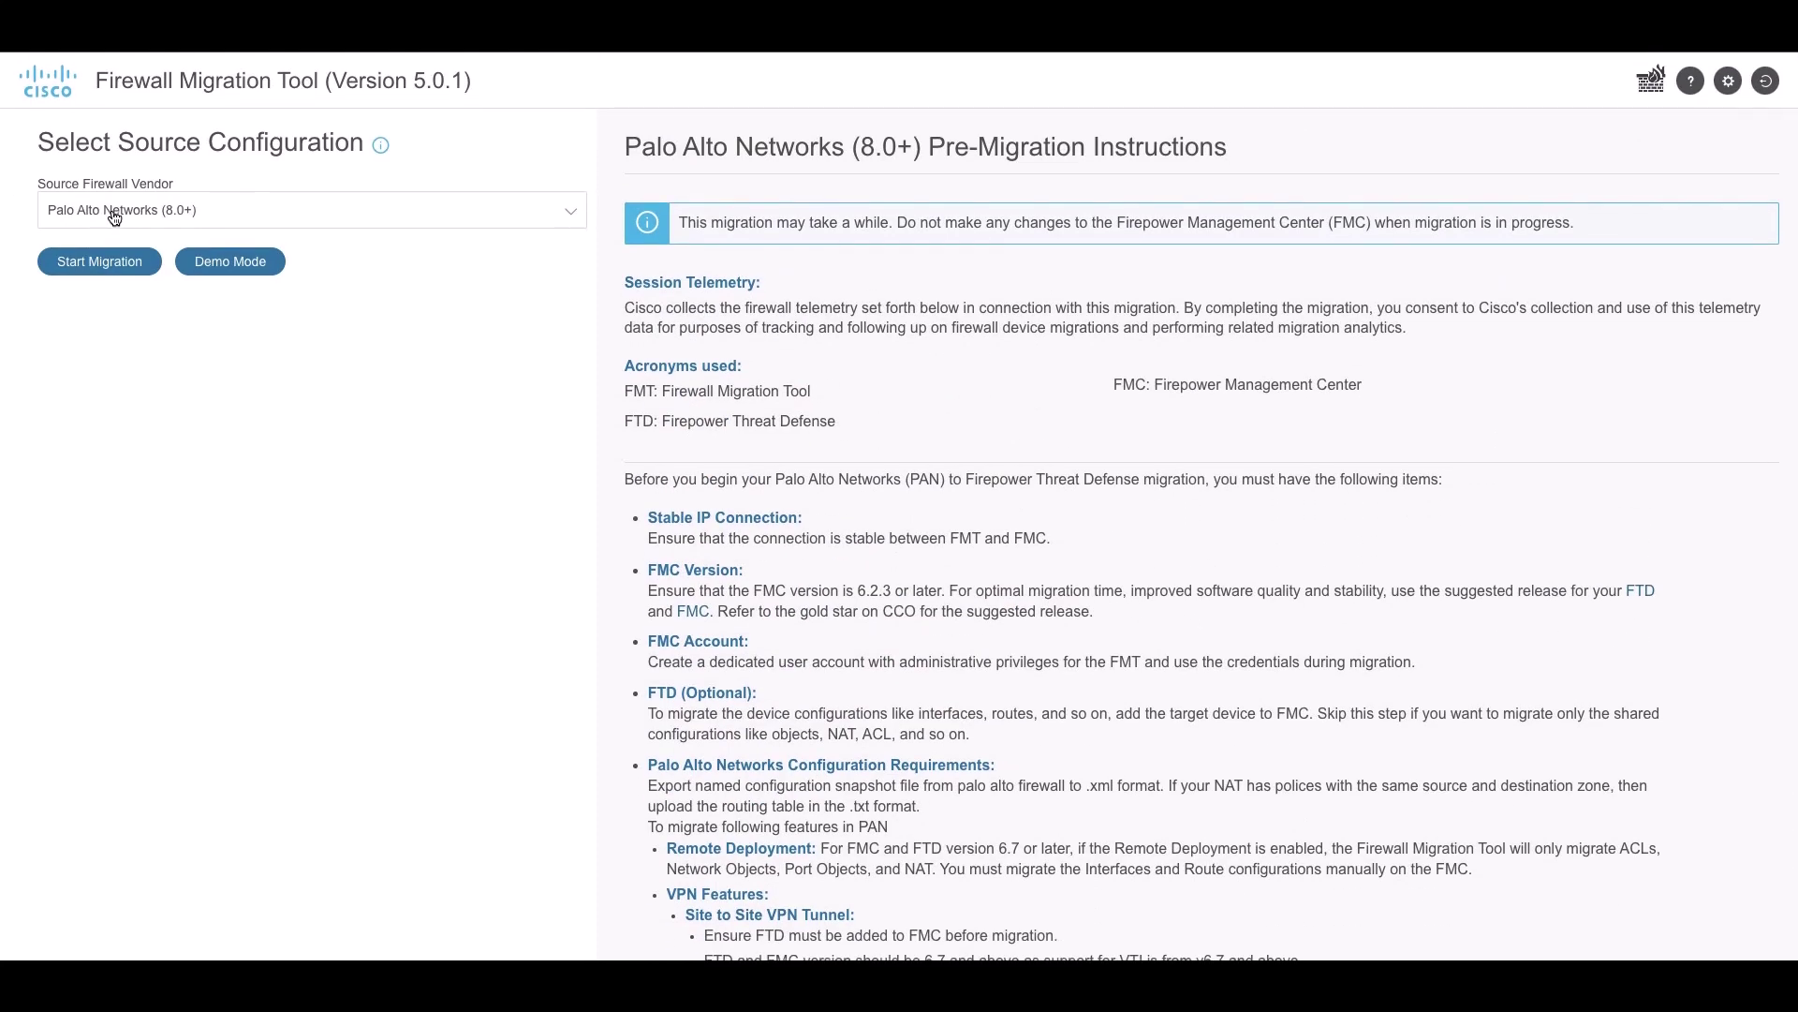
Start the Palo Alto migration and upload PA_IPSEC_VAR (1).zip from Downloads for parsing
{"action": "left_click", "coordinate": [117, 228]}
{"action": "left_click", "coordinate": [111, 442]}
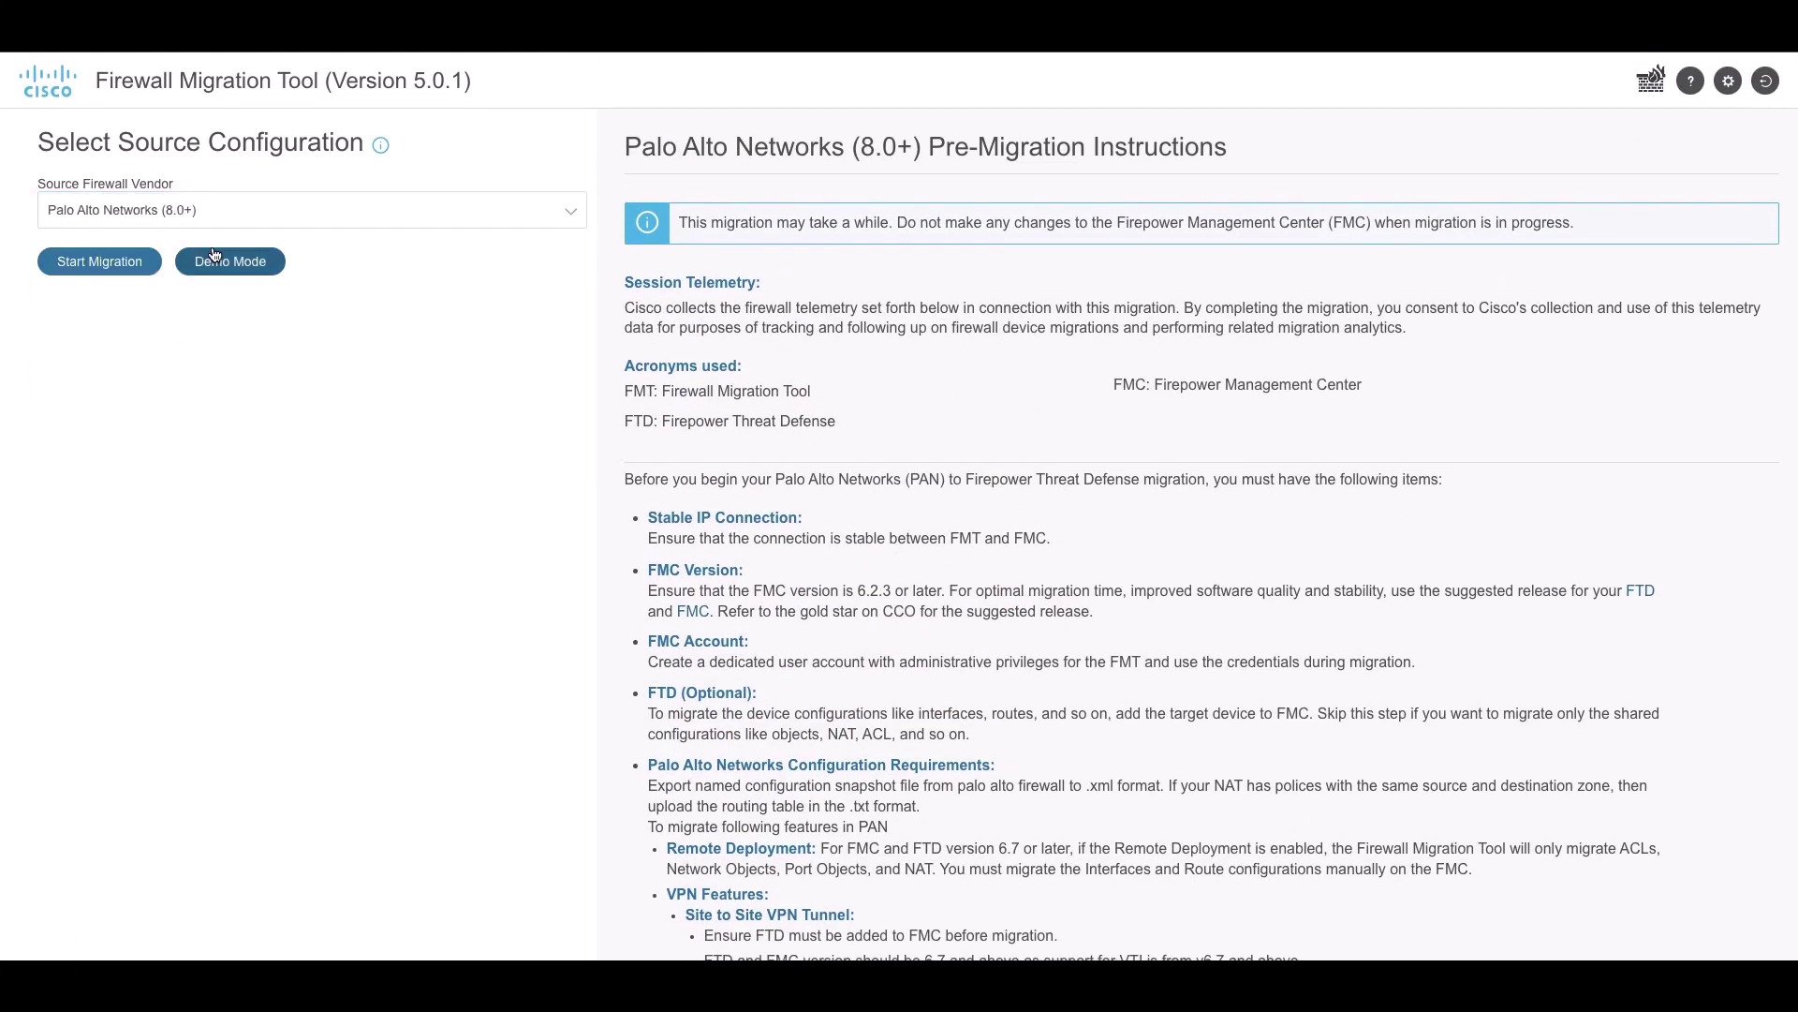
{"action": "left_click", "coordinate": [103, 260]}
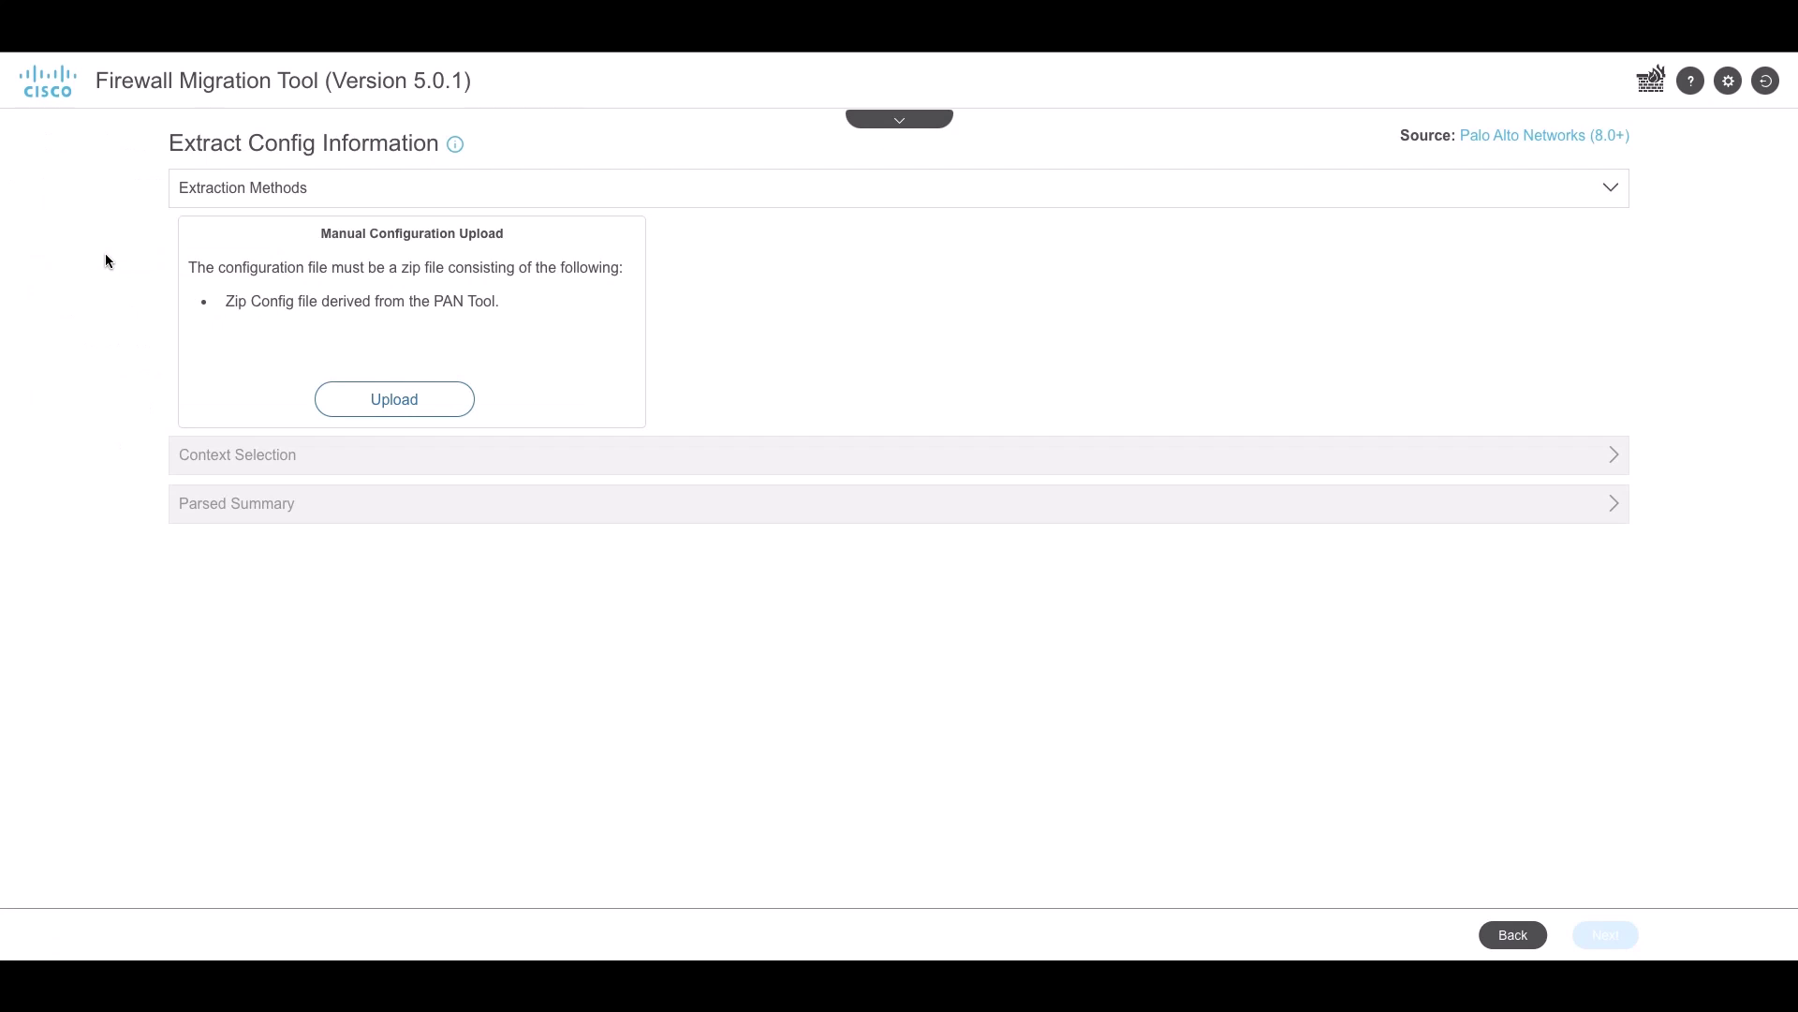
{"action": "left_click", "coordinate": [389, 403]}
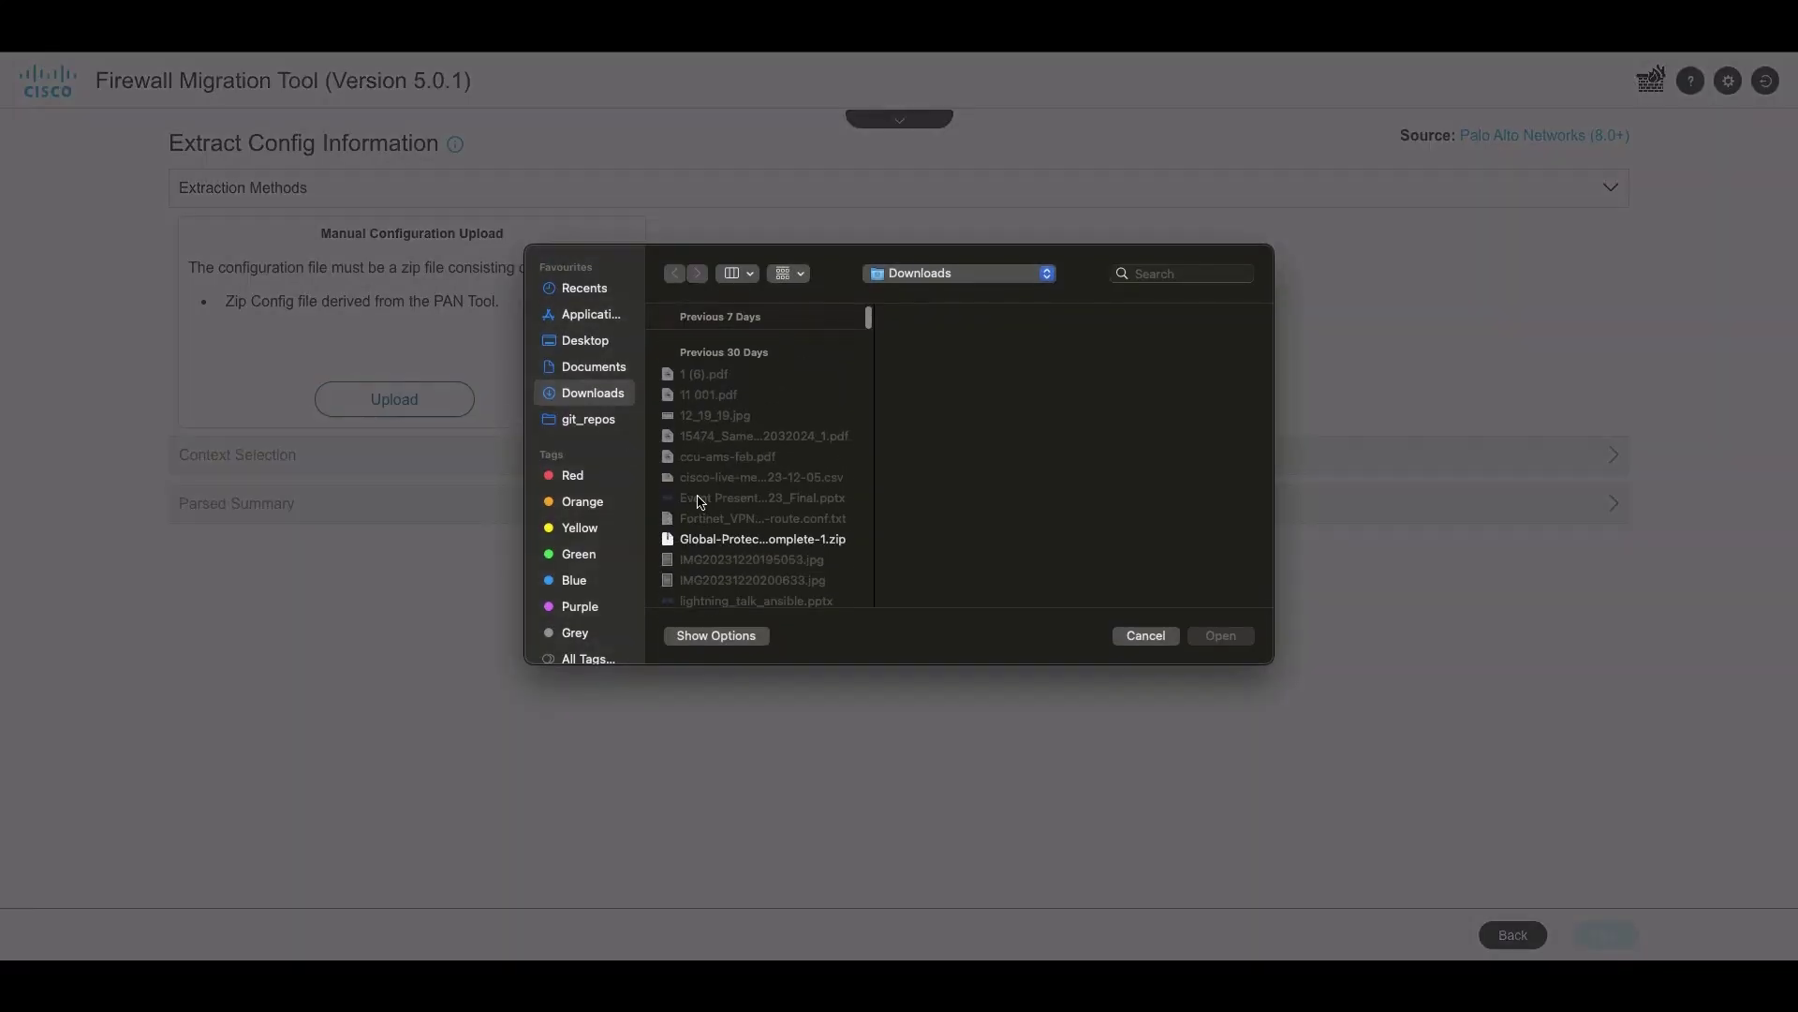
{"action": "scroll", "coordinate": [700, 502], "scroll_direction": "down", "scroll_amount": 4}
{"action": "left_click", "coordinate": [697, 562]}
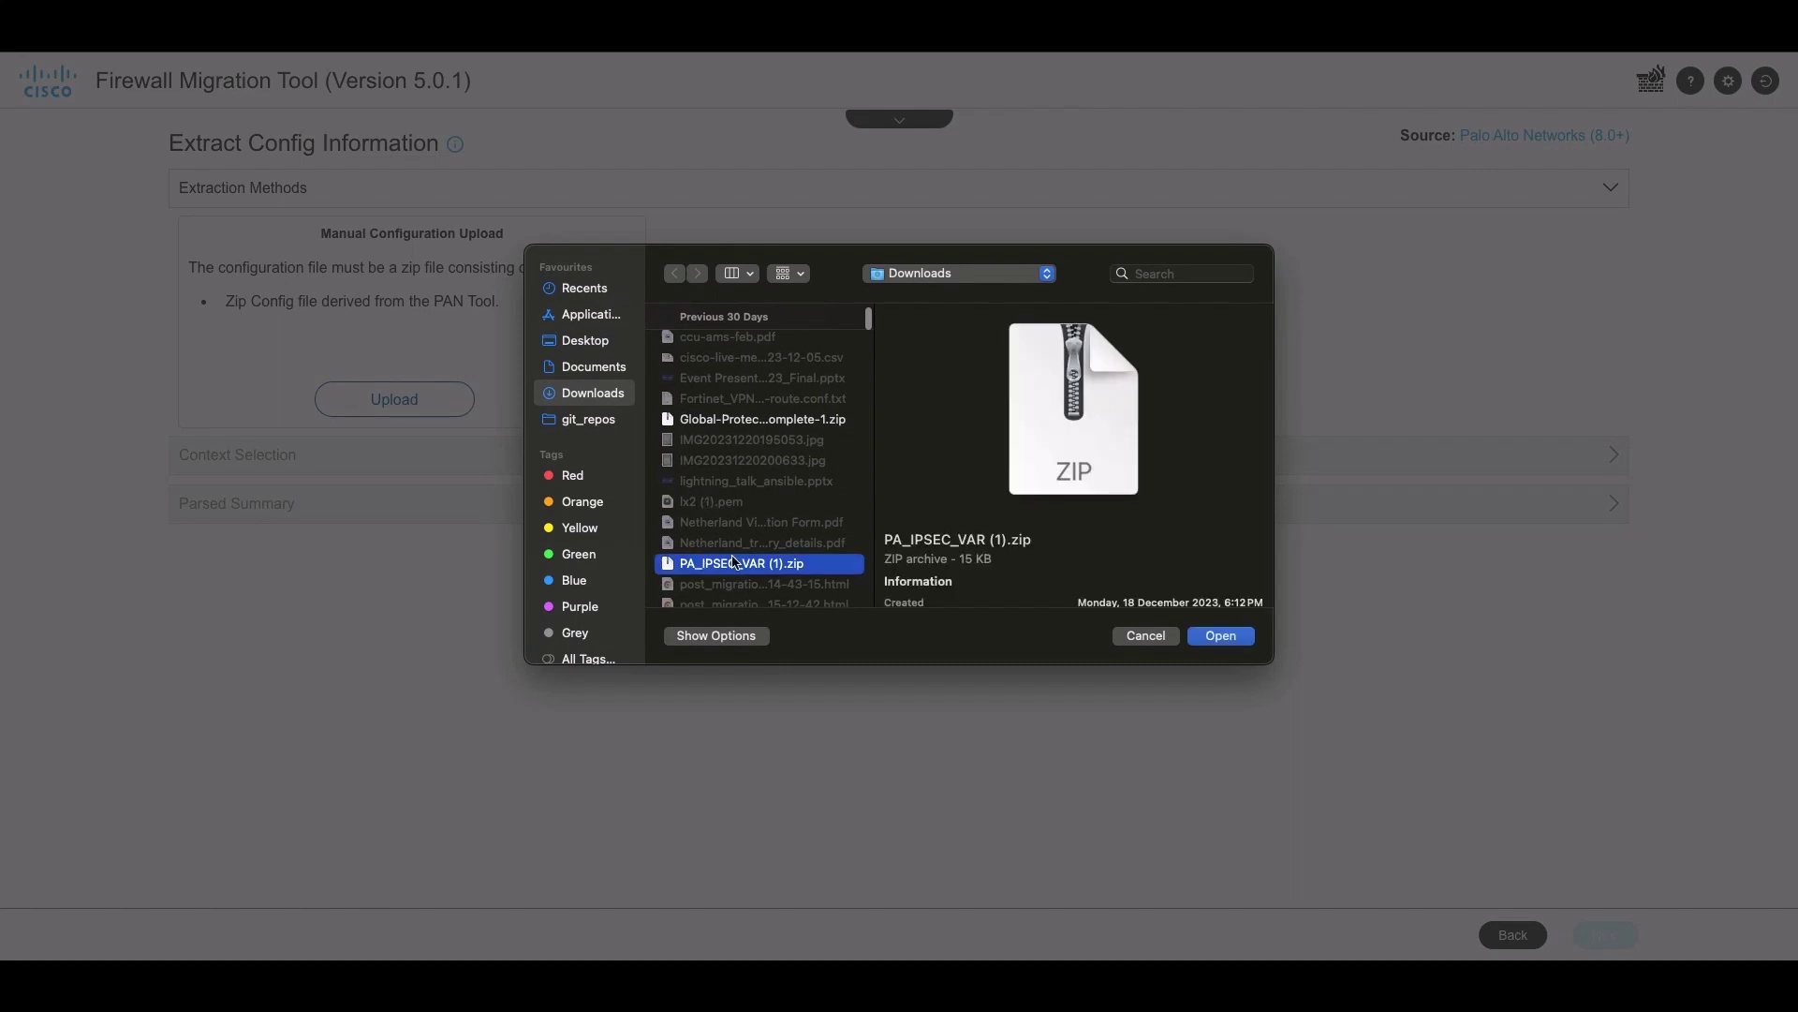
{"action": "left_click", "coordinate": [1222, 635]}
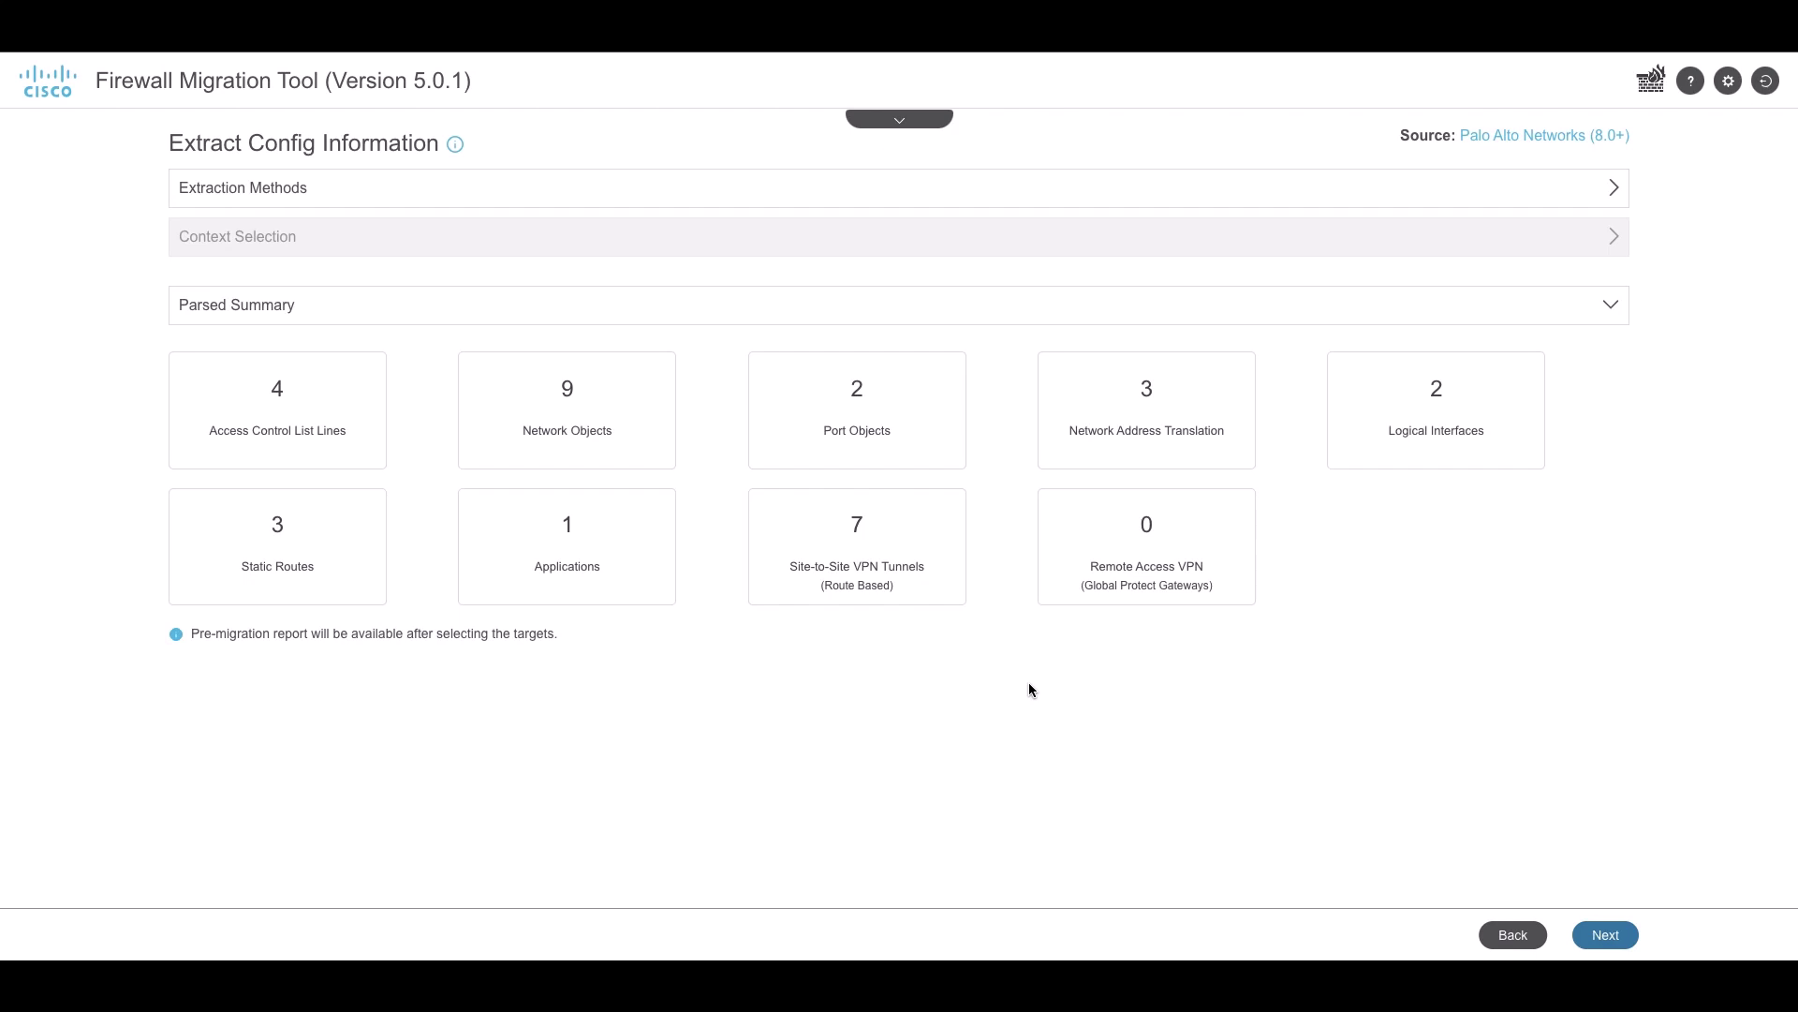
Connect to the FMC at 10.196.155.3:15751 and log in with the FMC credentials
{"action": "left_click", "coordinate": [1603, 934]}
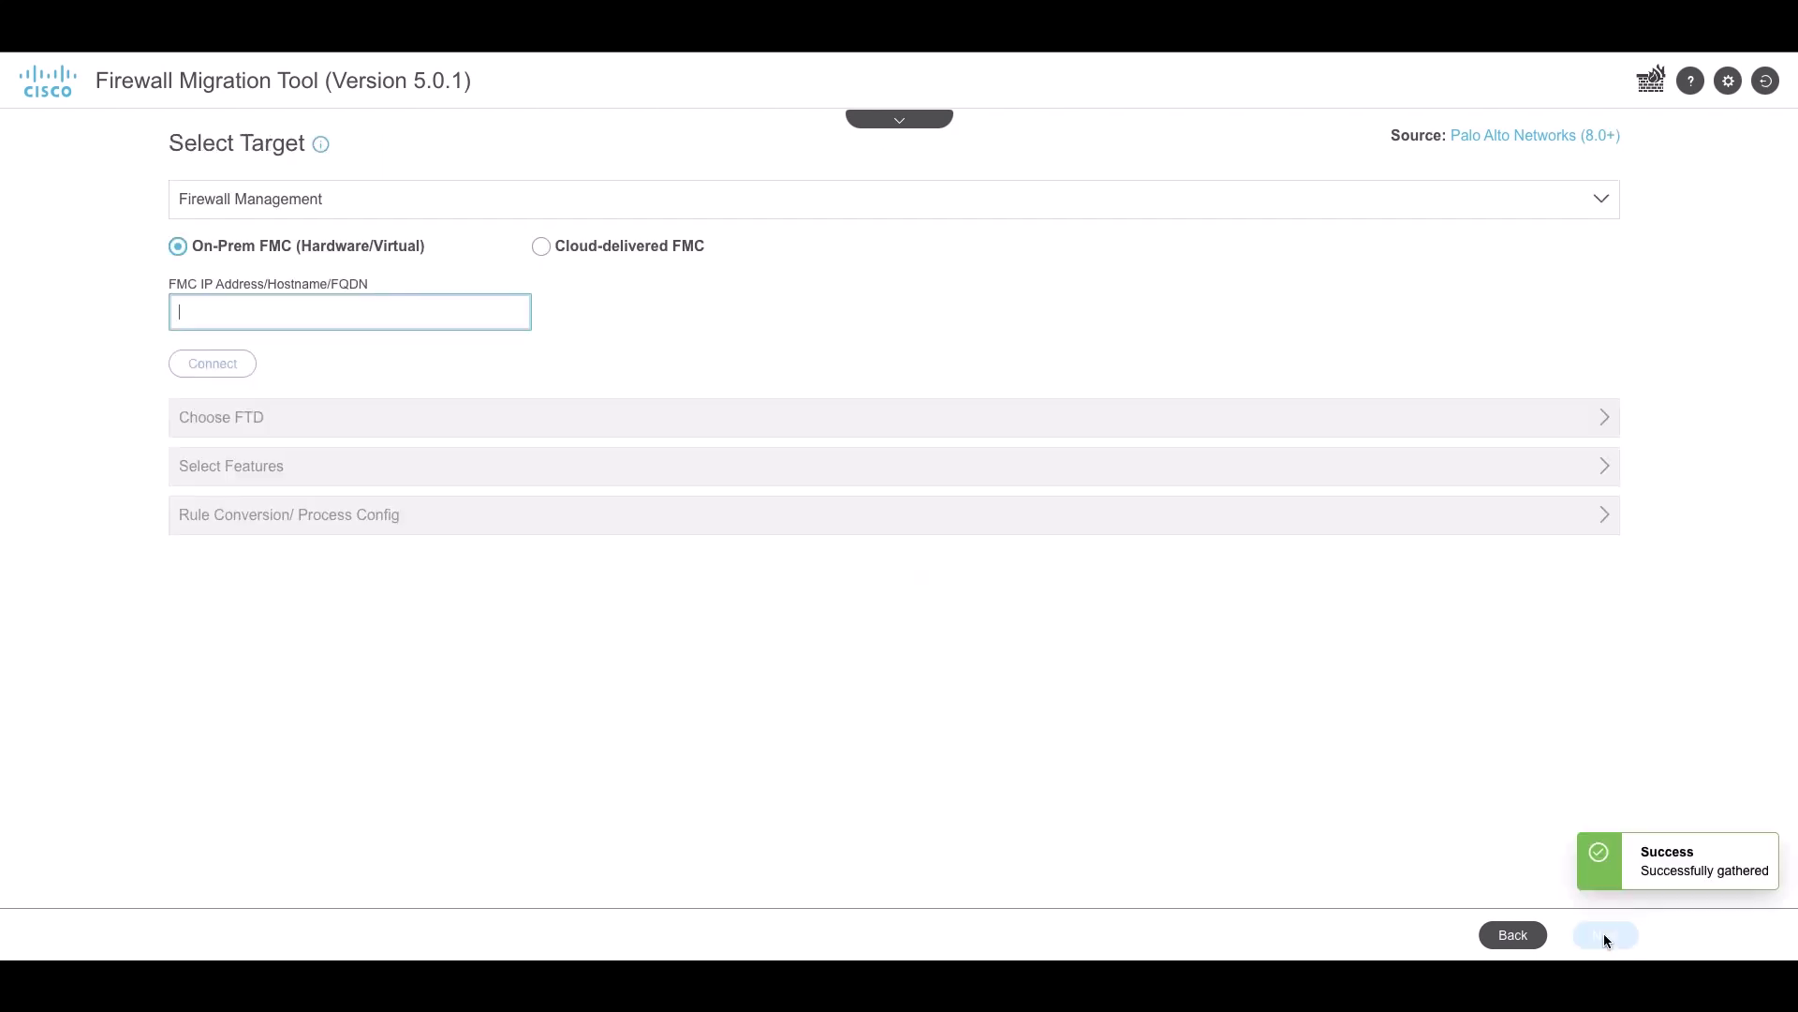
{"action": "type", "text": "10.196.155.3:15751"}
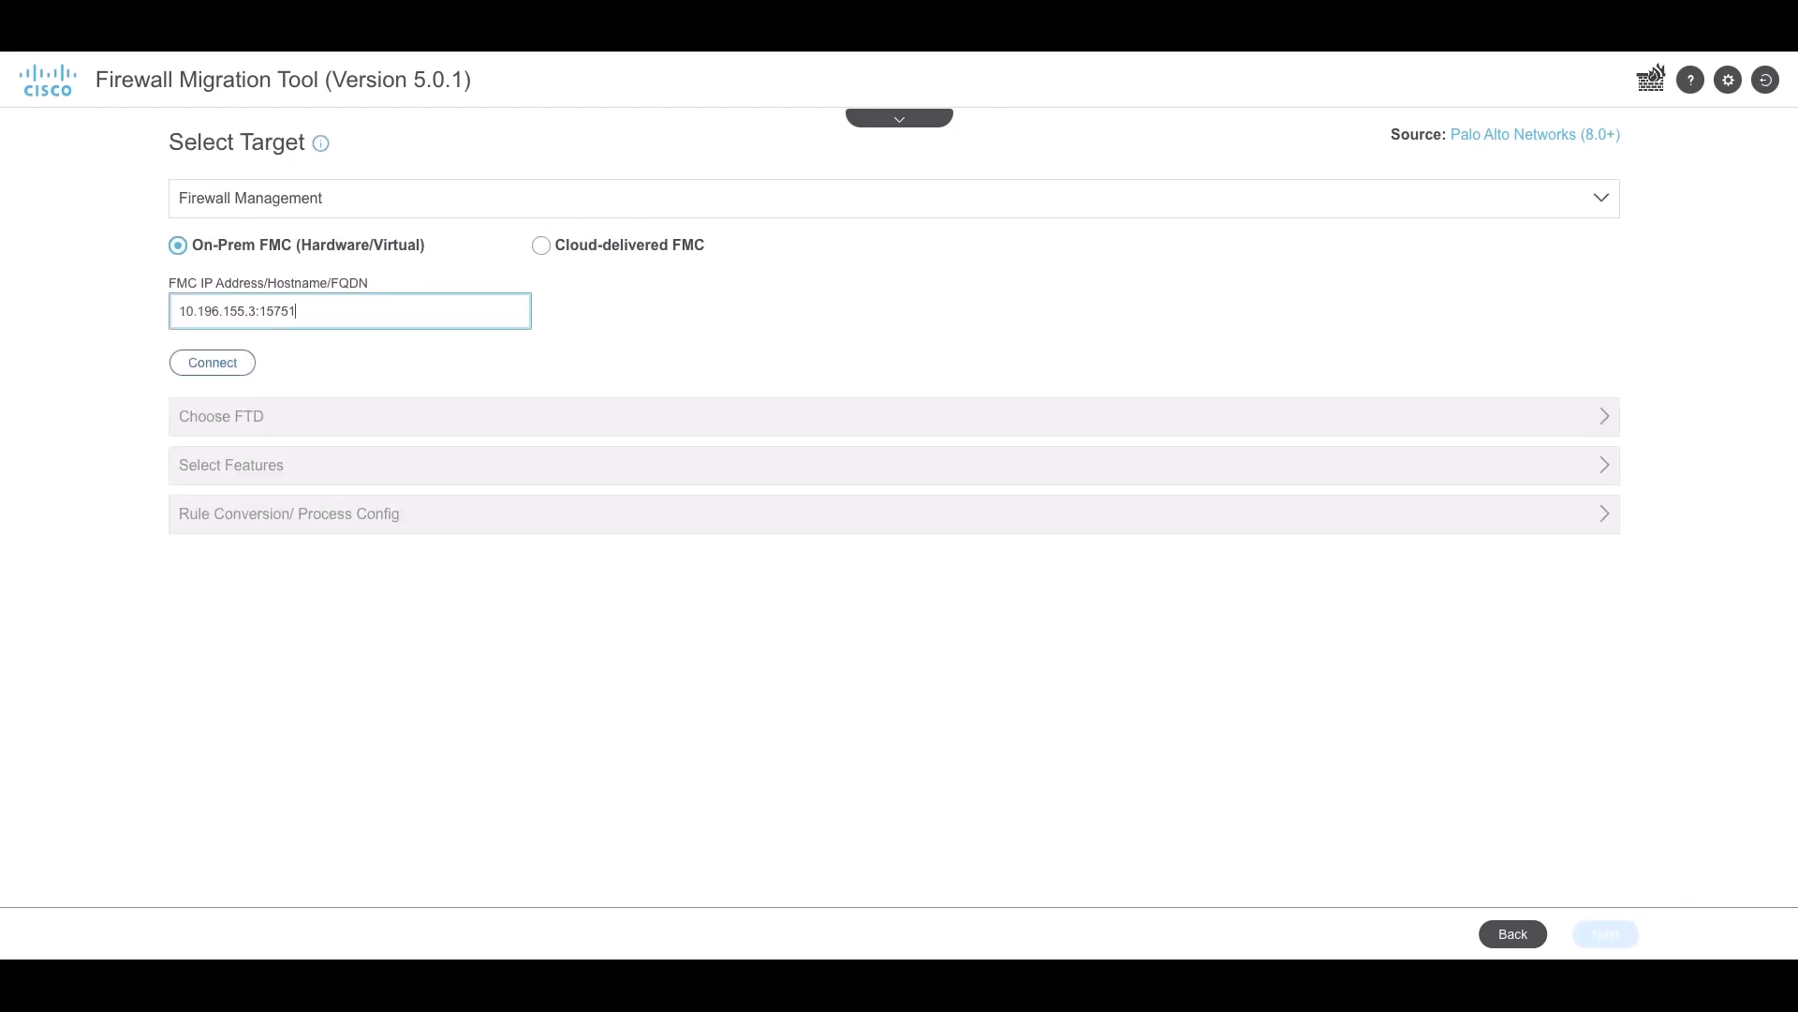
{"action": "key", "text": "Return"}
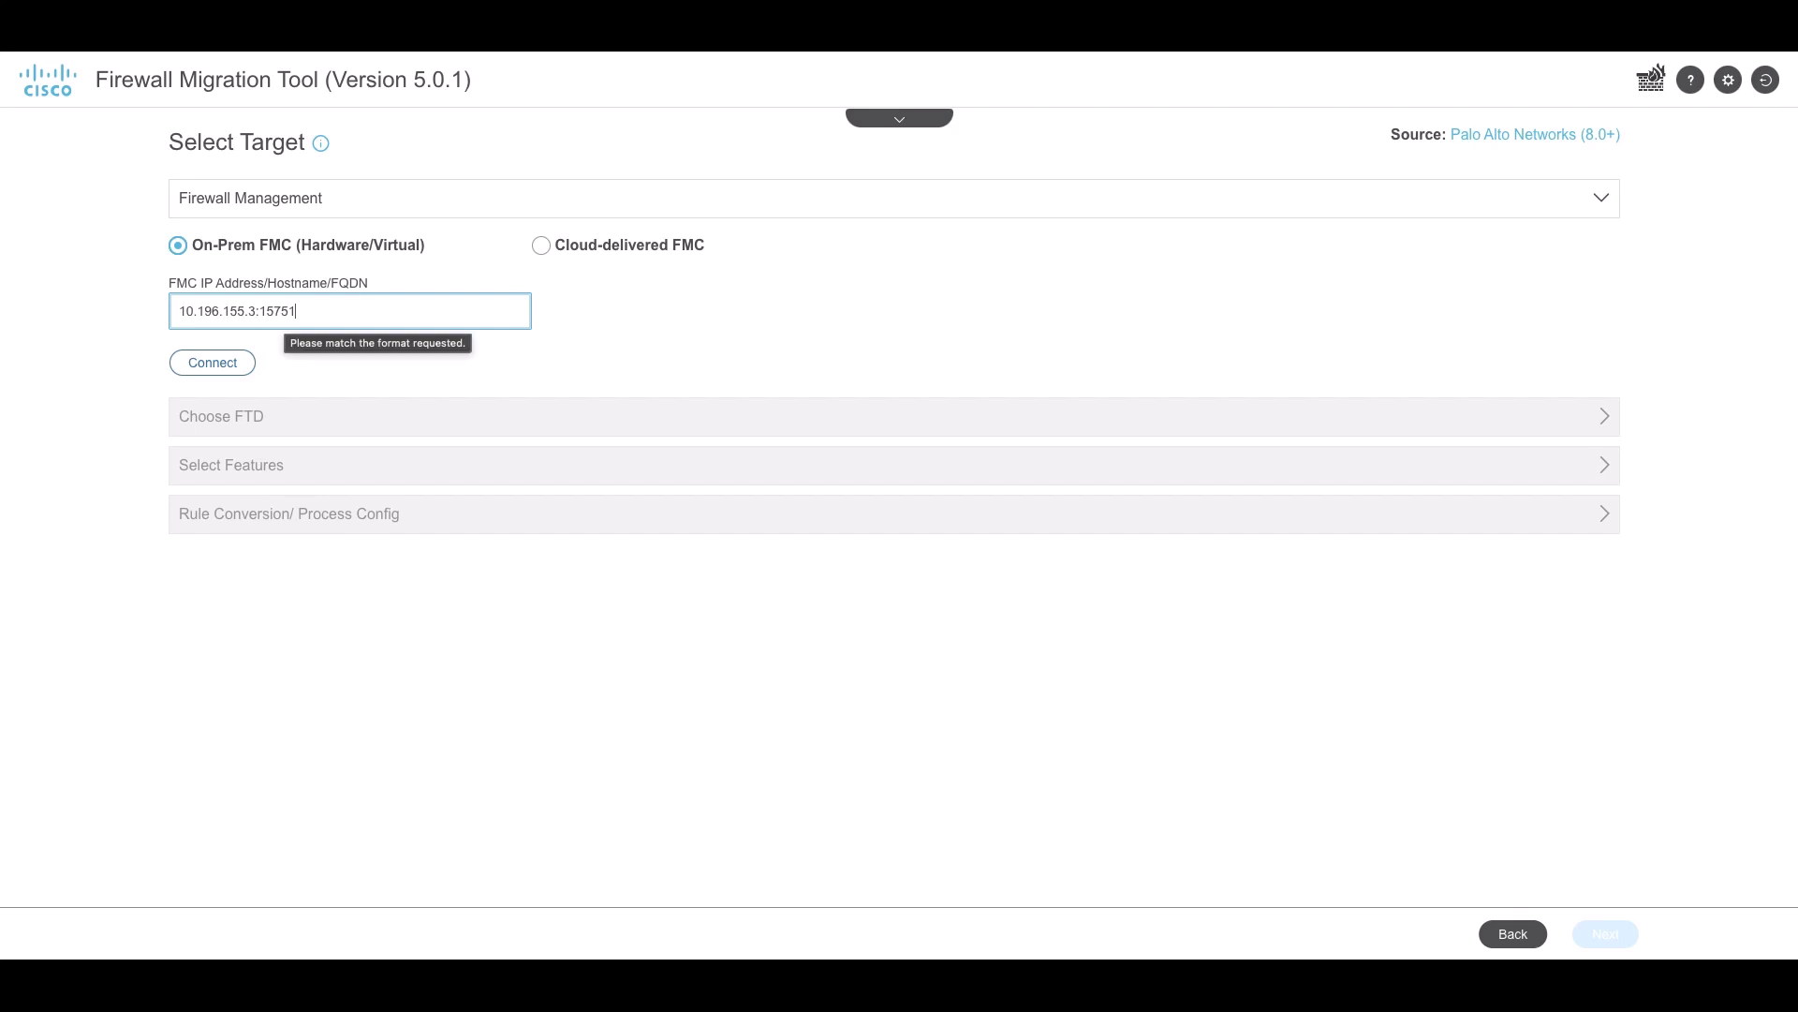
{"action": "left_click", "coordinate": [234, 364]}
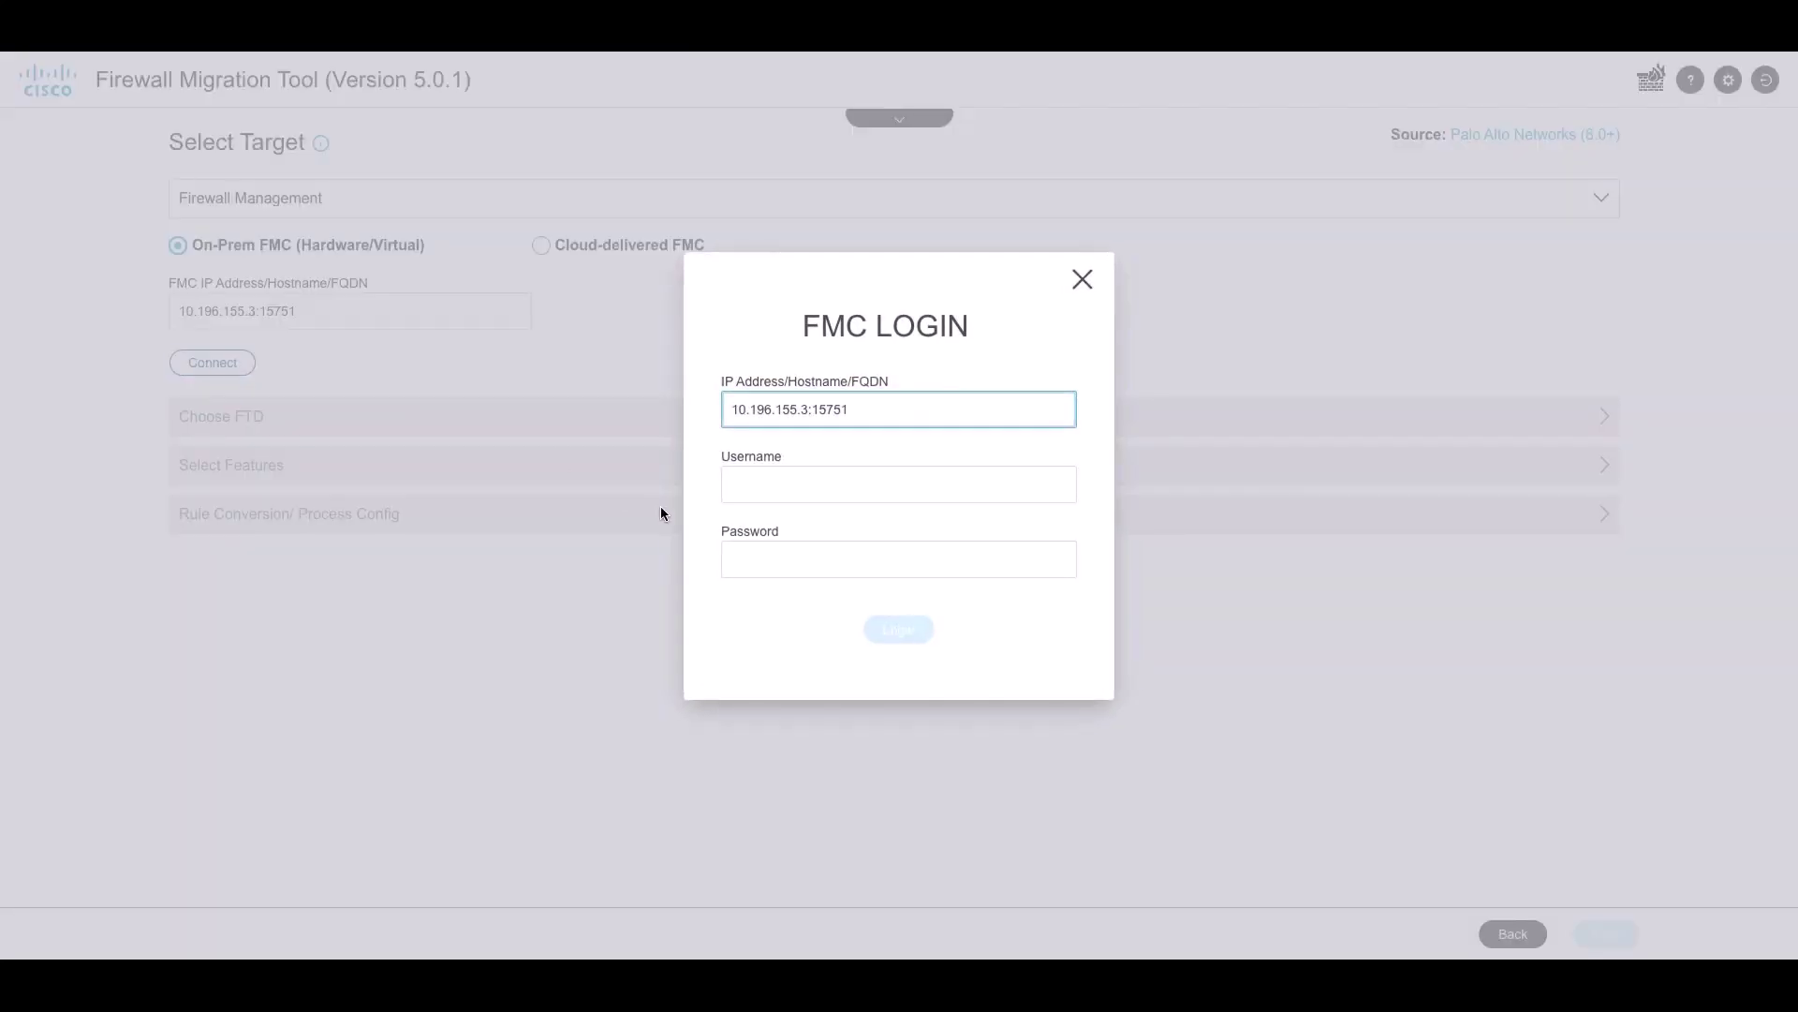
{"action": "left_click", "coordinate": [747, 493]}
{"action": "type", "text": "api"}
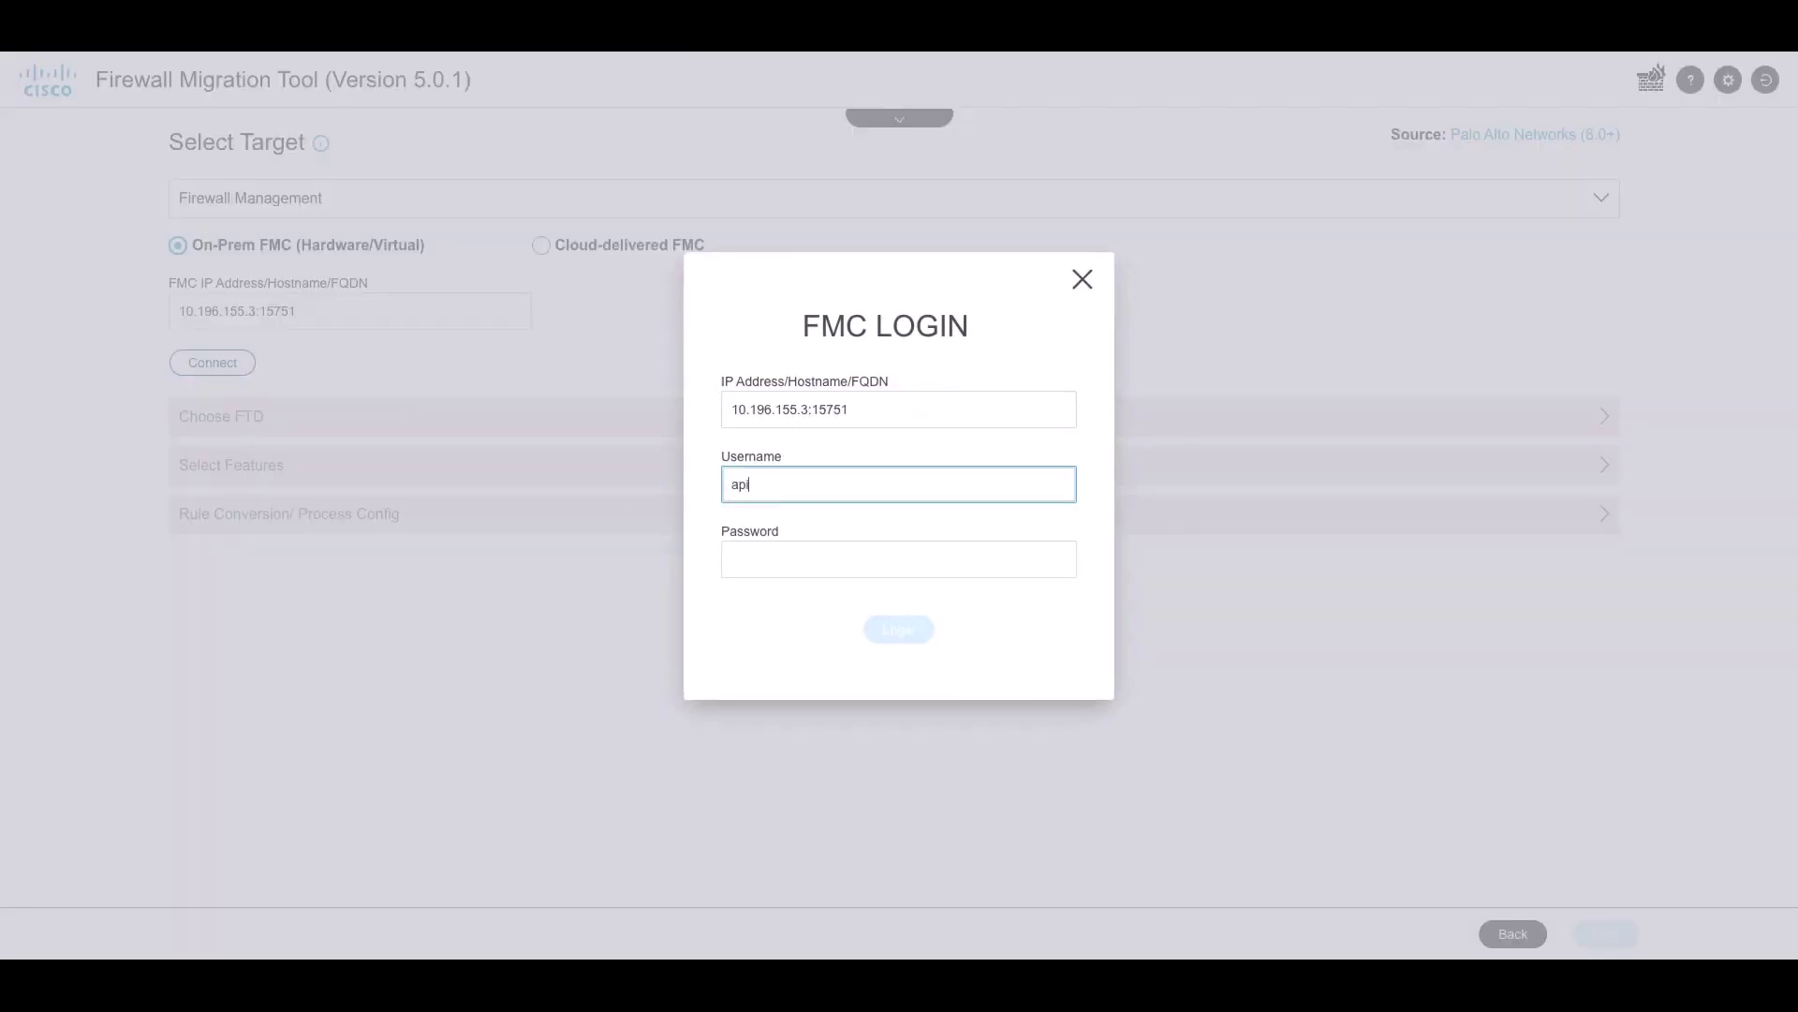
{"action": "key", "text": "Tab"}
{"action": "type", "text": "***"}
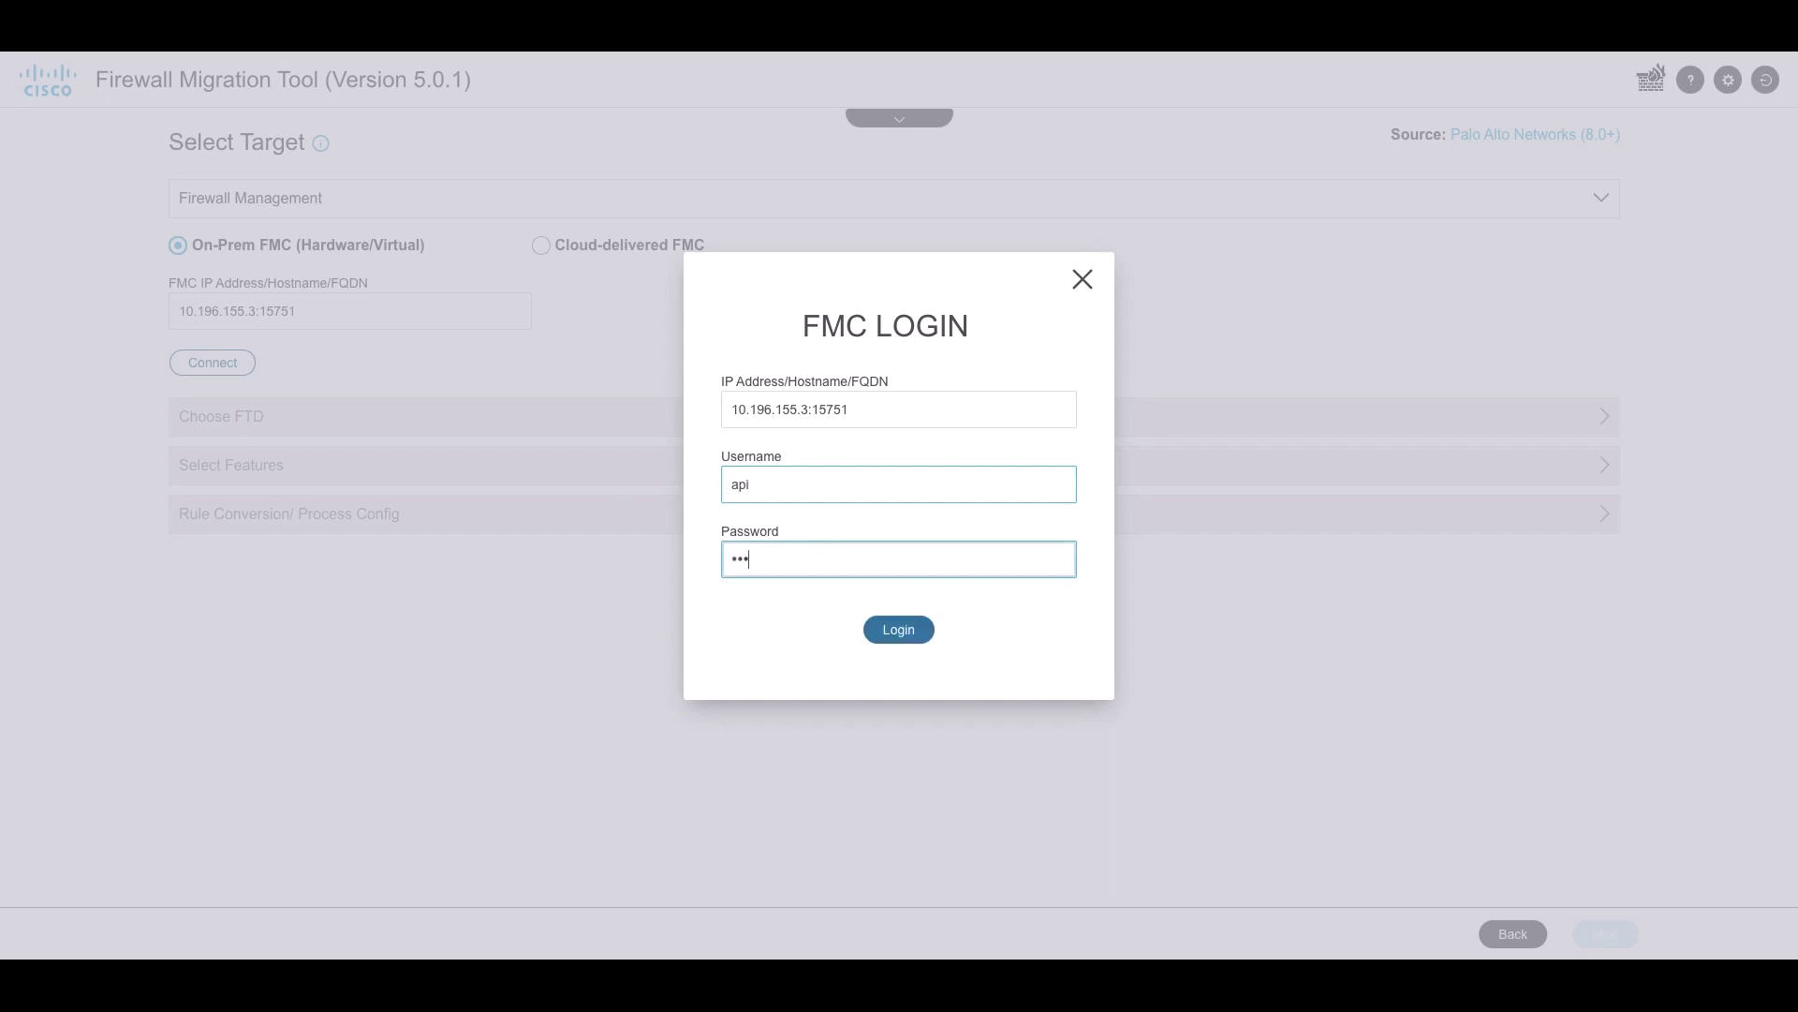
{"action": "left_click", "coordinate": [894, 633]}
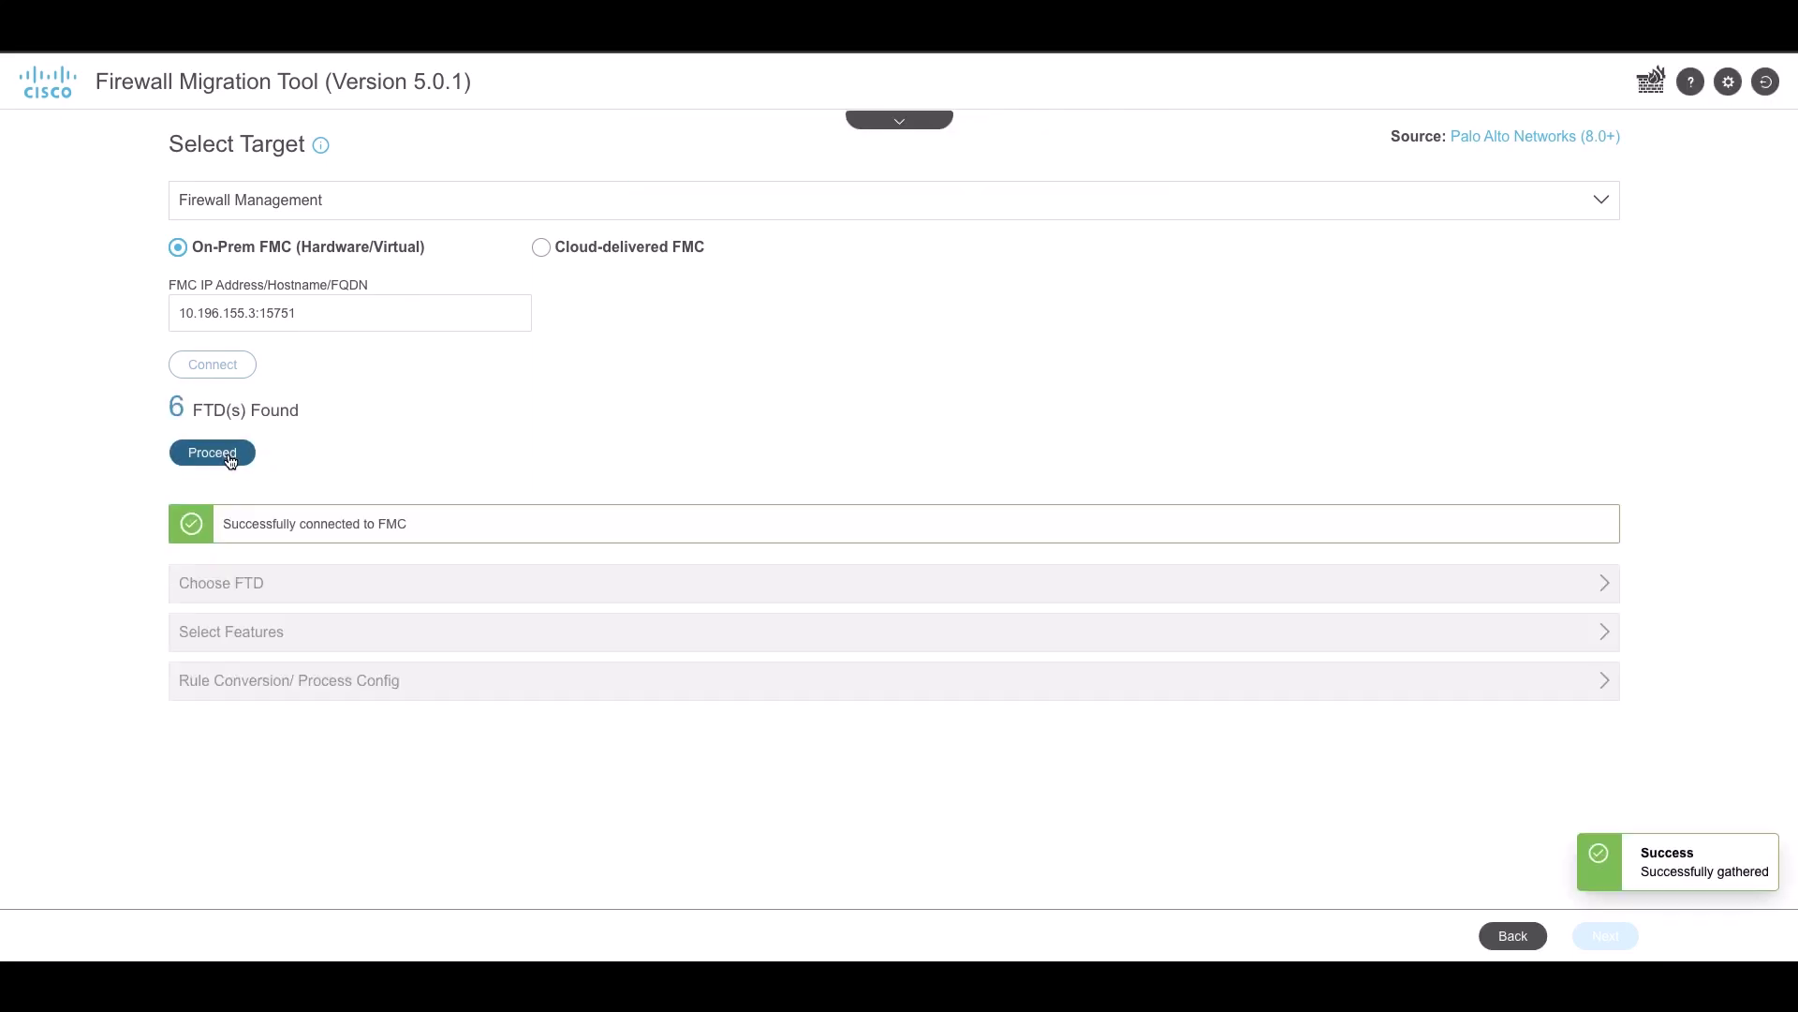
Select FTD 10.88.146.199 as the target device and confirm it
{"action": "left_click", "coordinate": [227, 454]}
{"action": "left_click", "coordinate": [253, 375]}
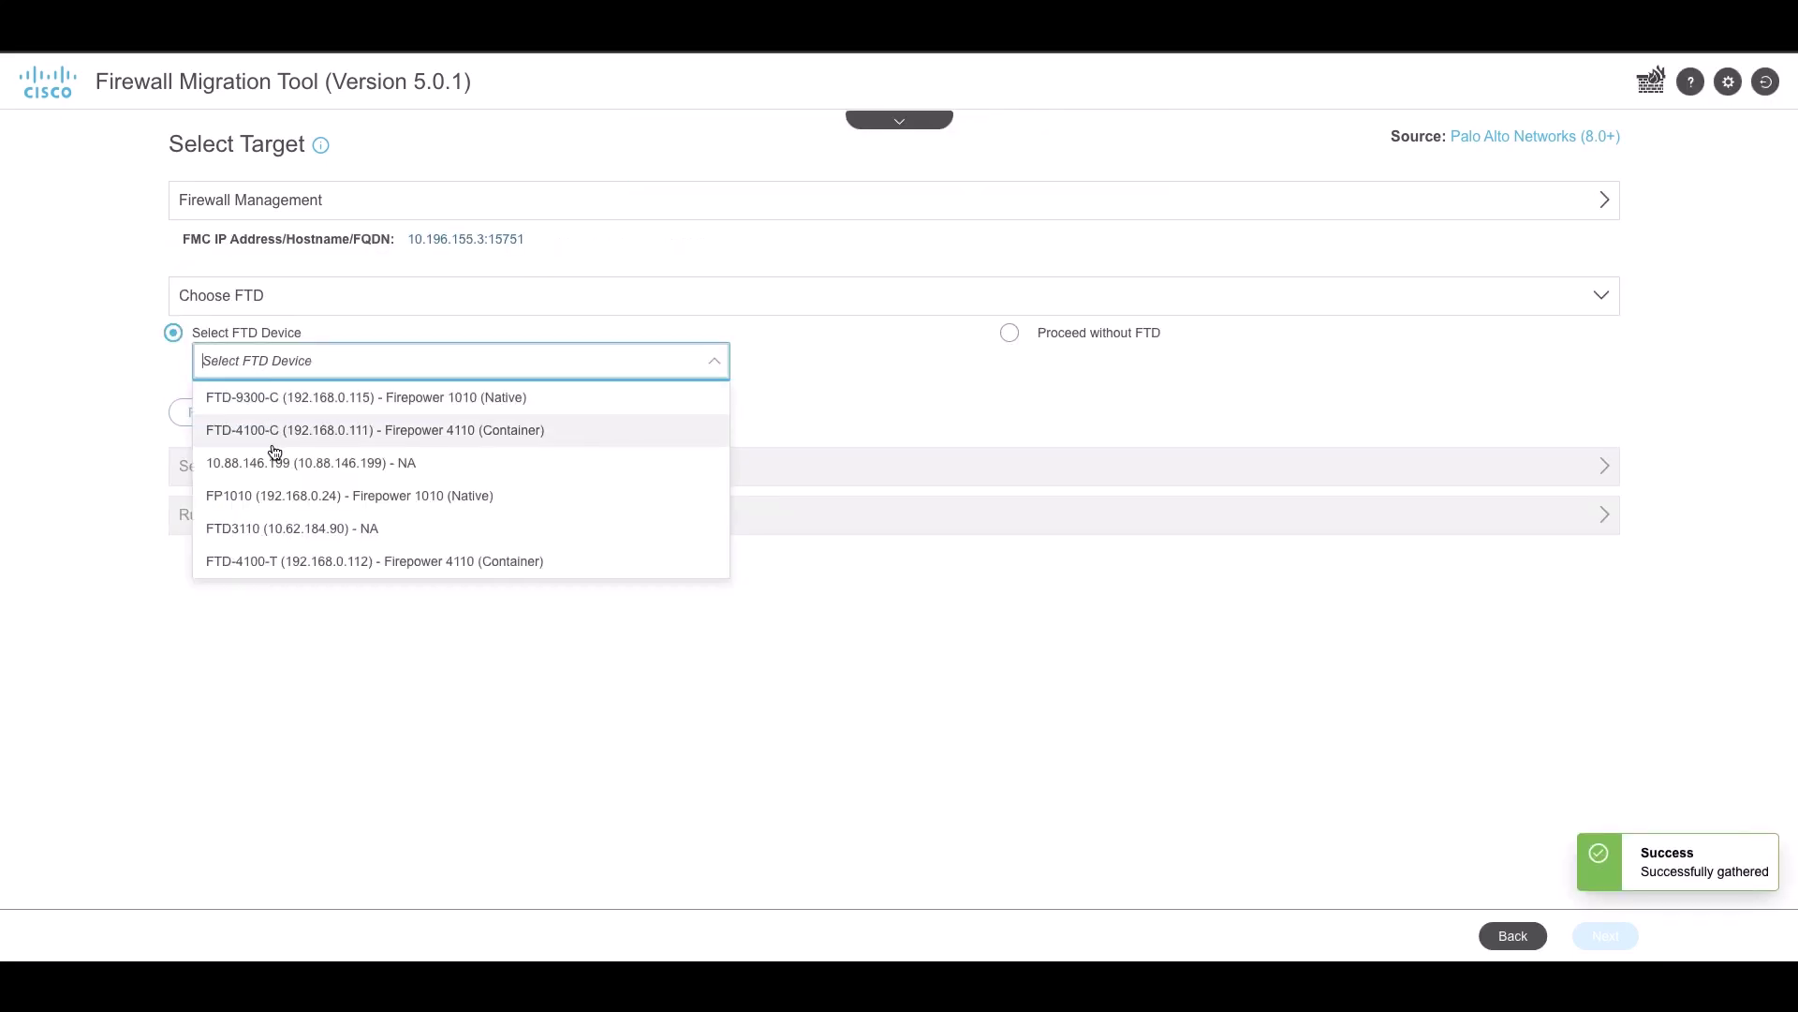
{"action": "left_click", "coordinate": [273, 460]}
{"action": "left_click", "coordinate": [223, 419]}
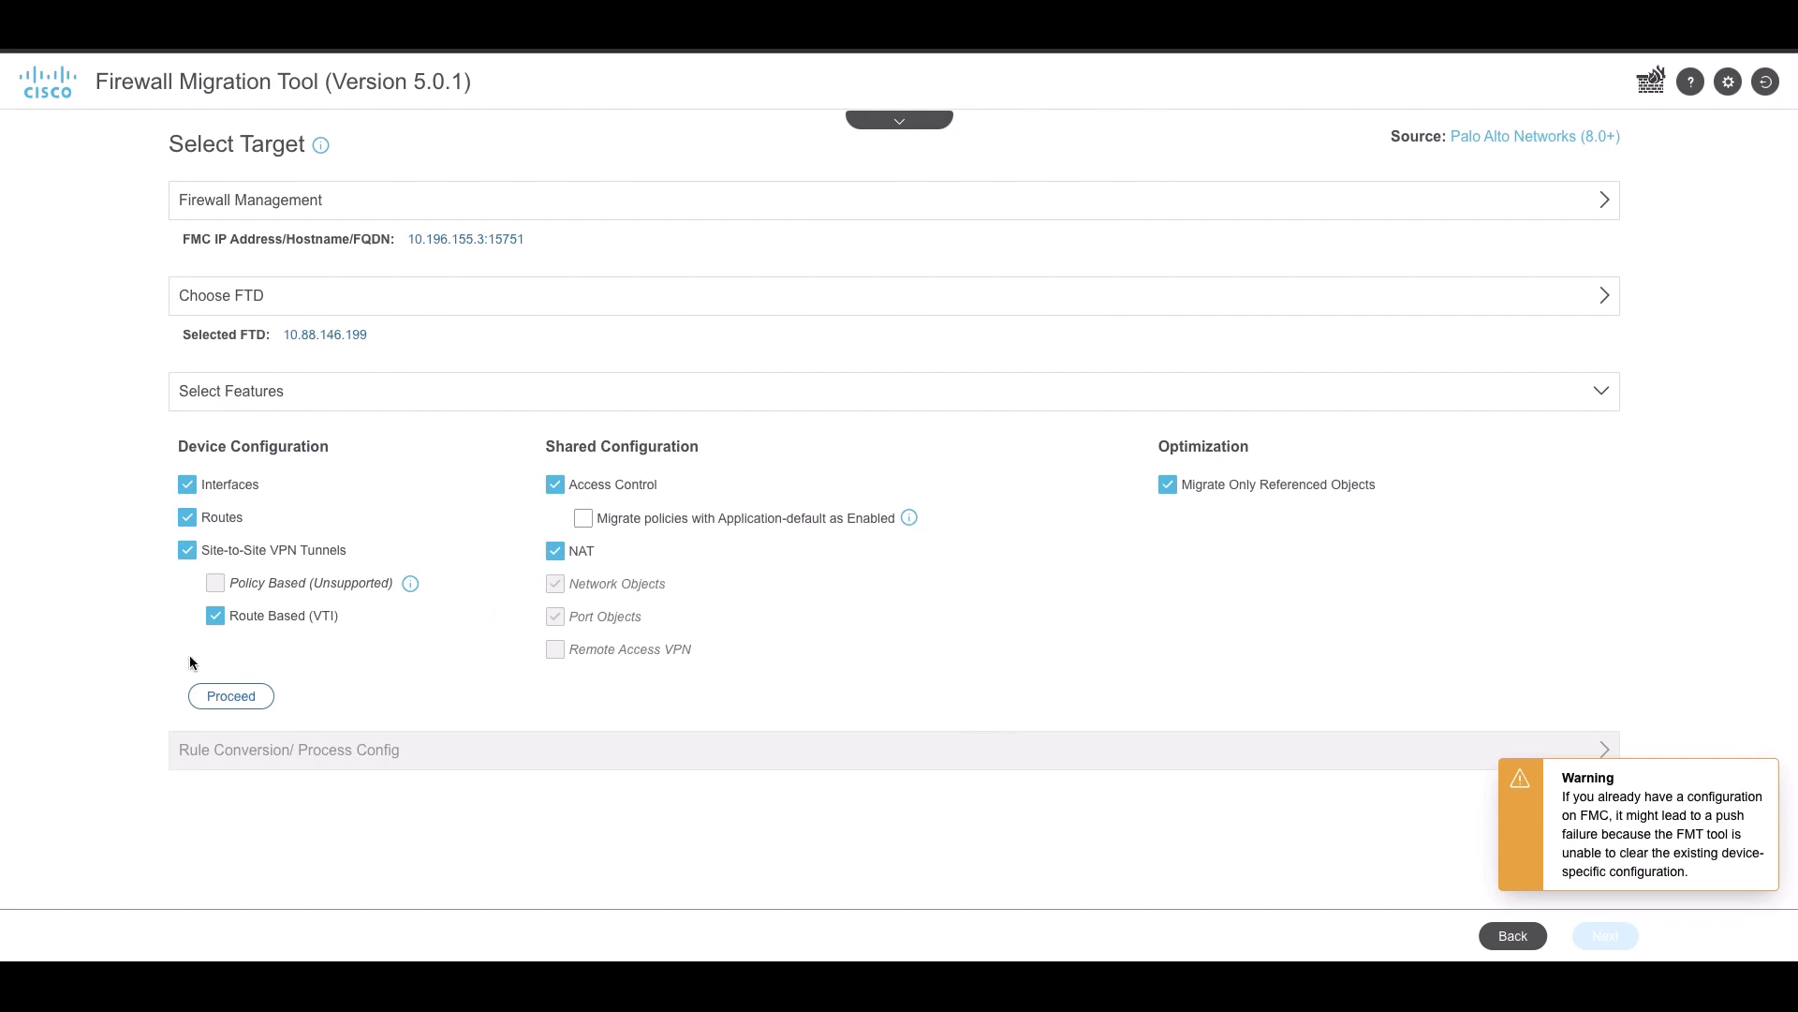
Accept the selected features, run the conversion, and download the pre-migration report
{"action": "left_click", "coordinate": [227, 695]}
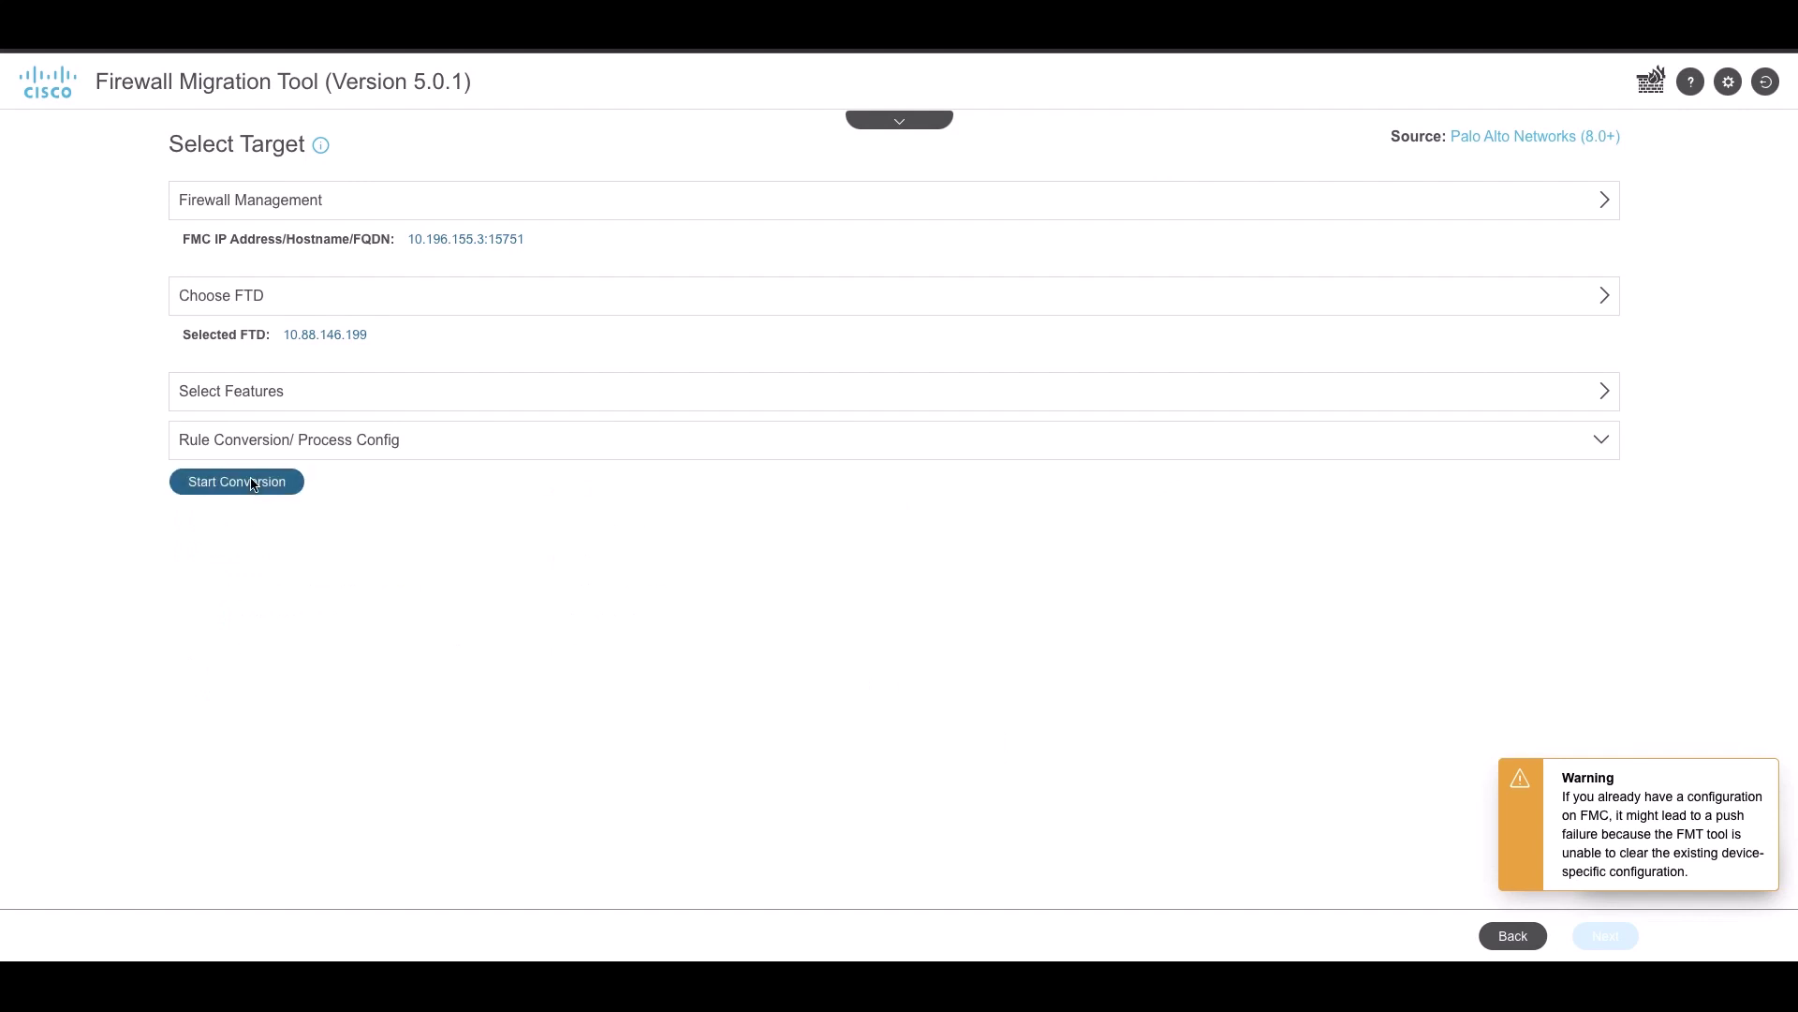
{"action": "left_click", "coordinate": [251, 481]}
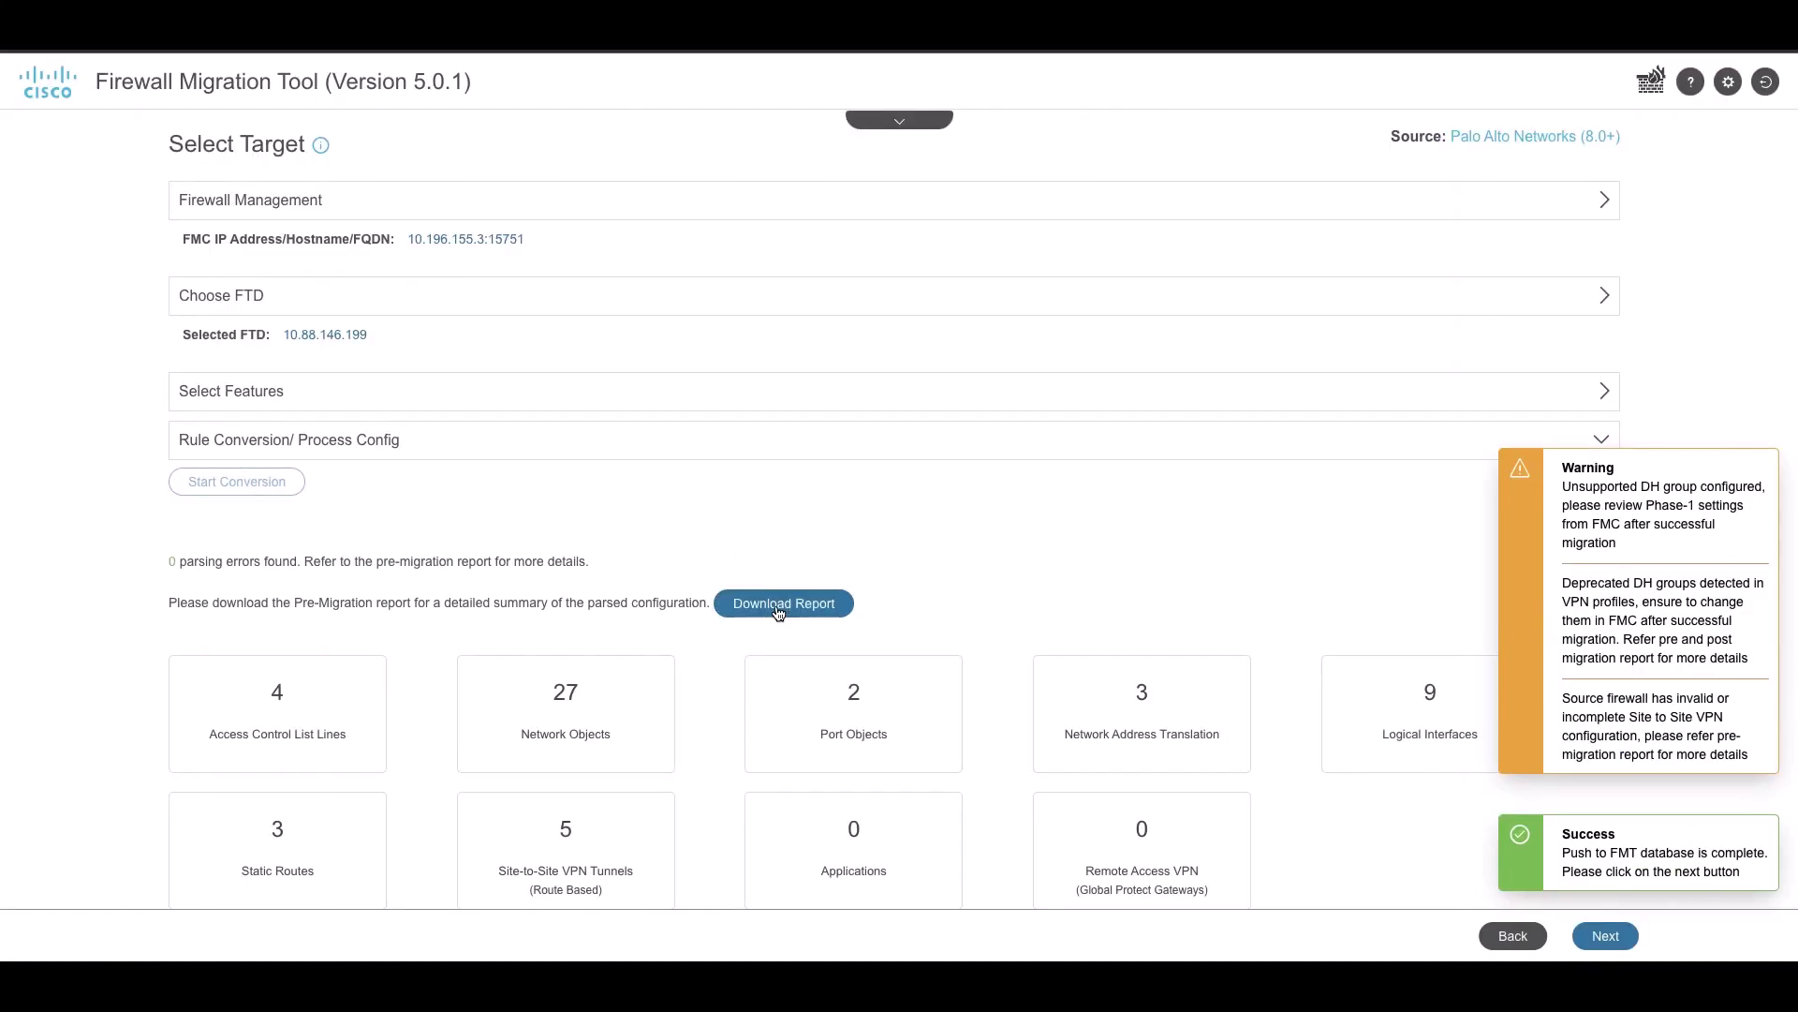
{"action": "left_click", "coordinate": [761, 605]}
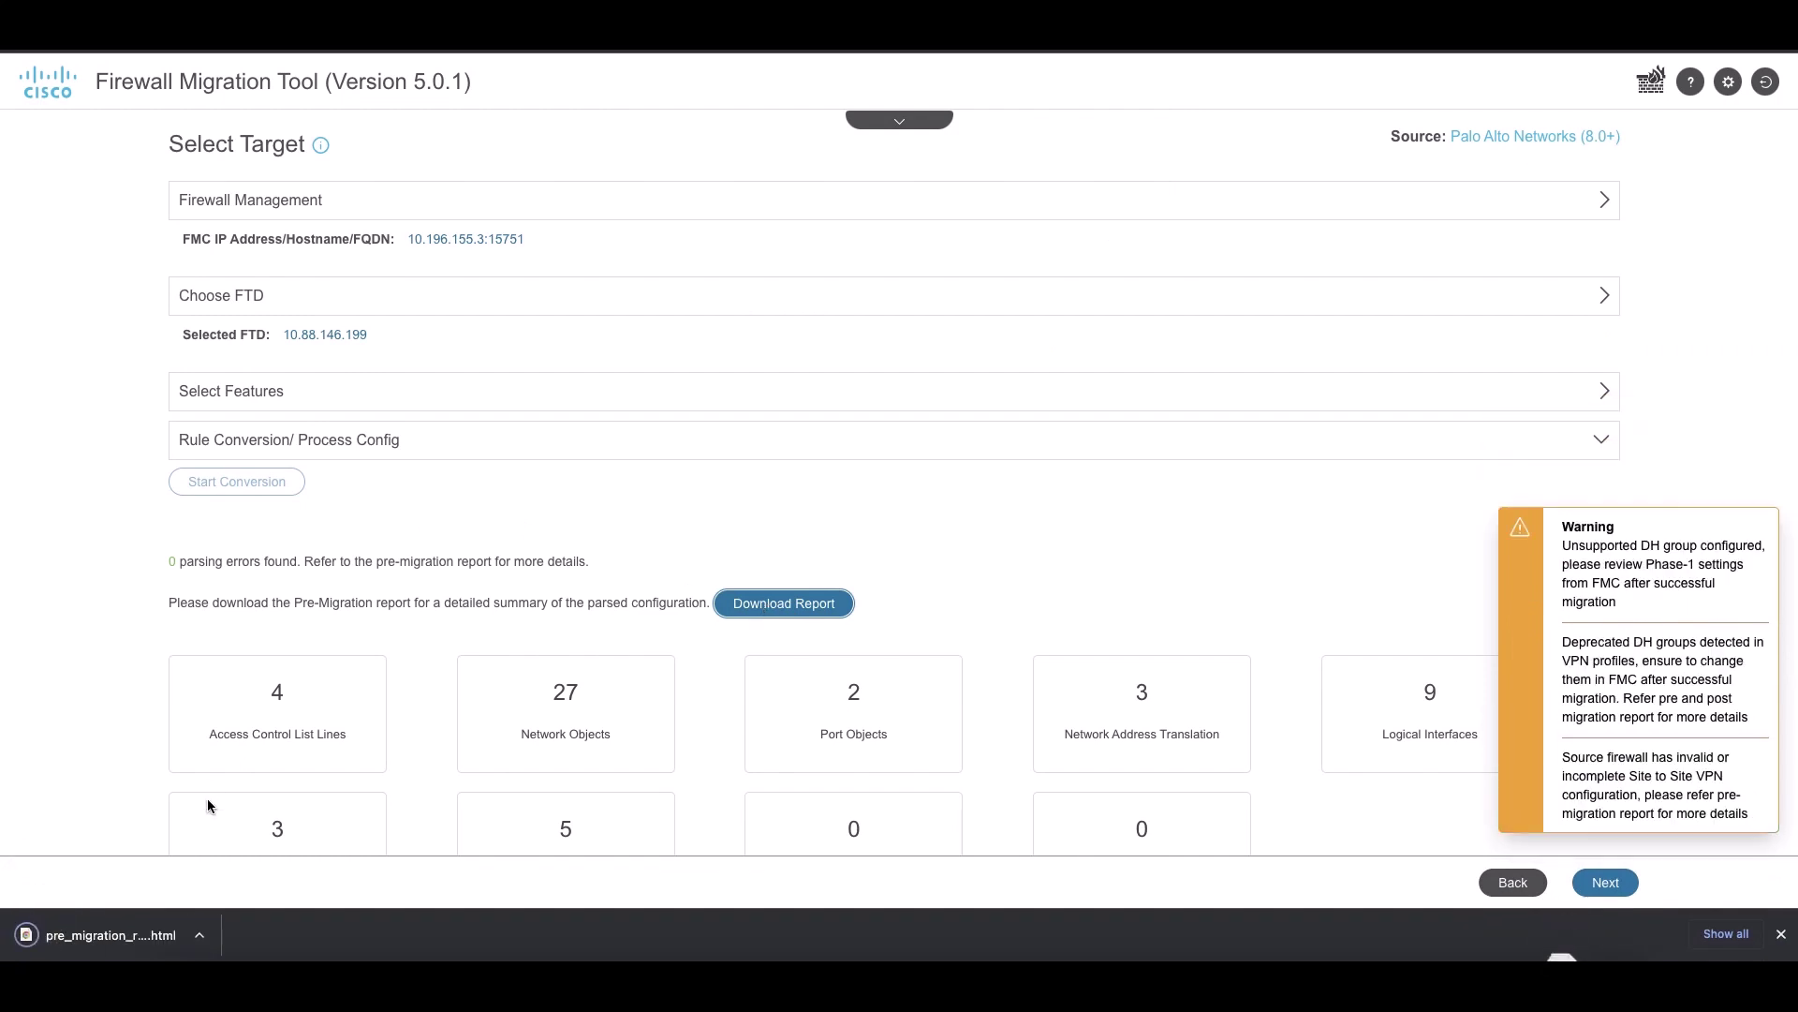
Open the downloaded HTML pre-migration report and scroll through it
{"action": "left_click", "coordinate": [75, 944]}
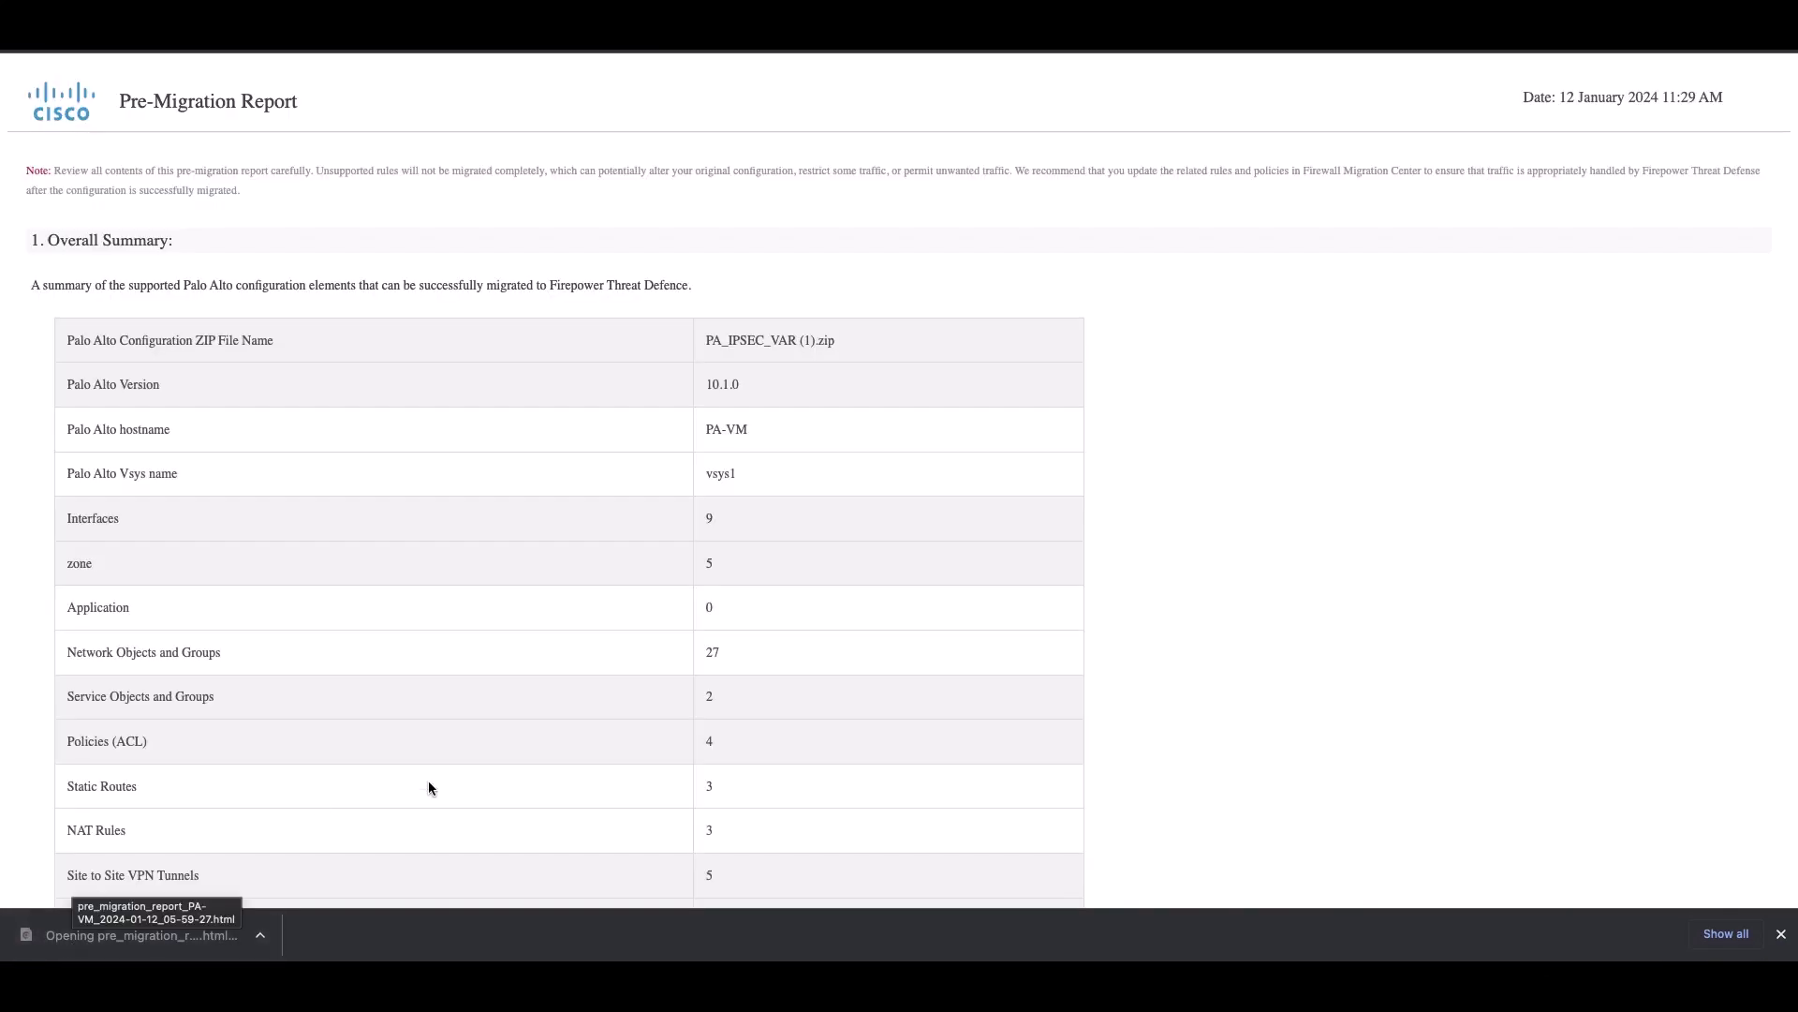
{"action": "scroll", "coordinate": [502, 758], "scroll_direction": "down", "scroll_amount": 4}
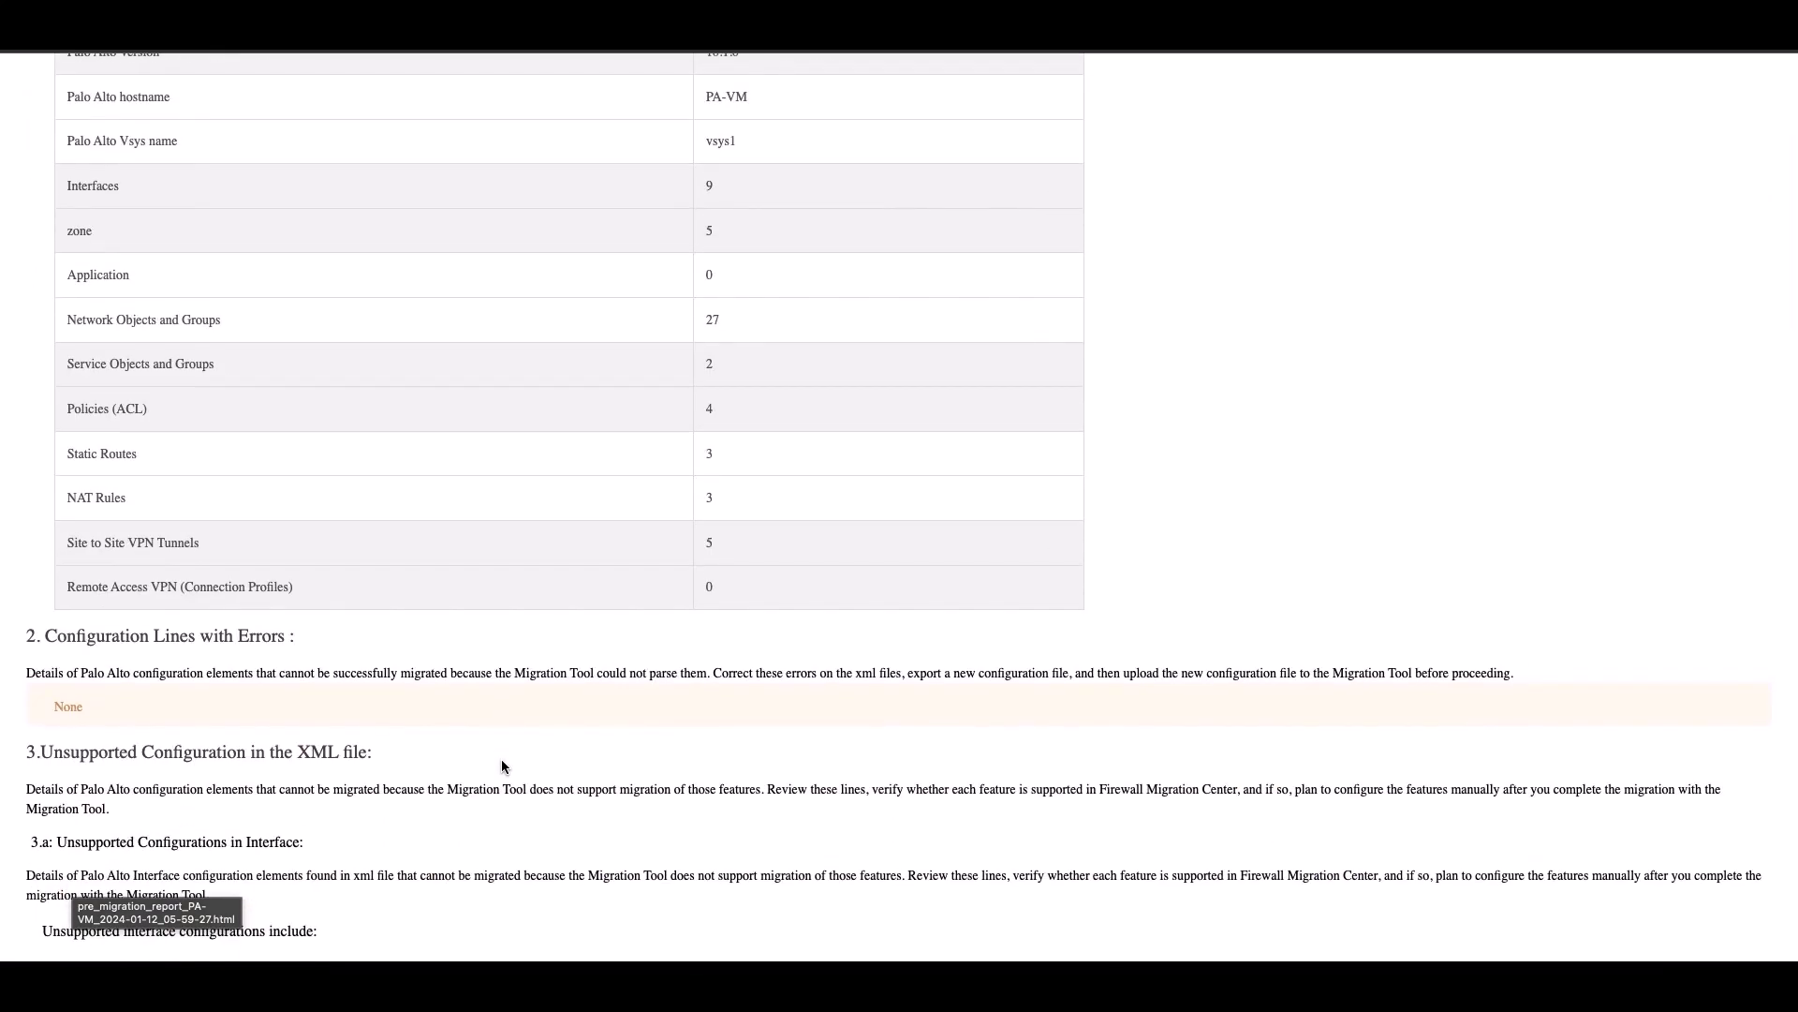
{"action": "scroll", "coordinate": [502, 766], "scroll_direction": "down", "scroll_amount": 5}
{"action": "scroll", "coordinate": [502, 766], "scroll_direction": "down", "scroll_amount": 8}
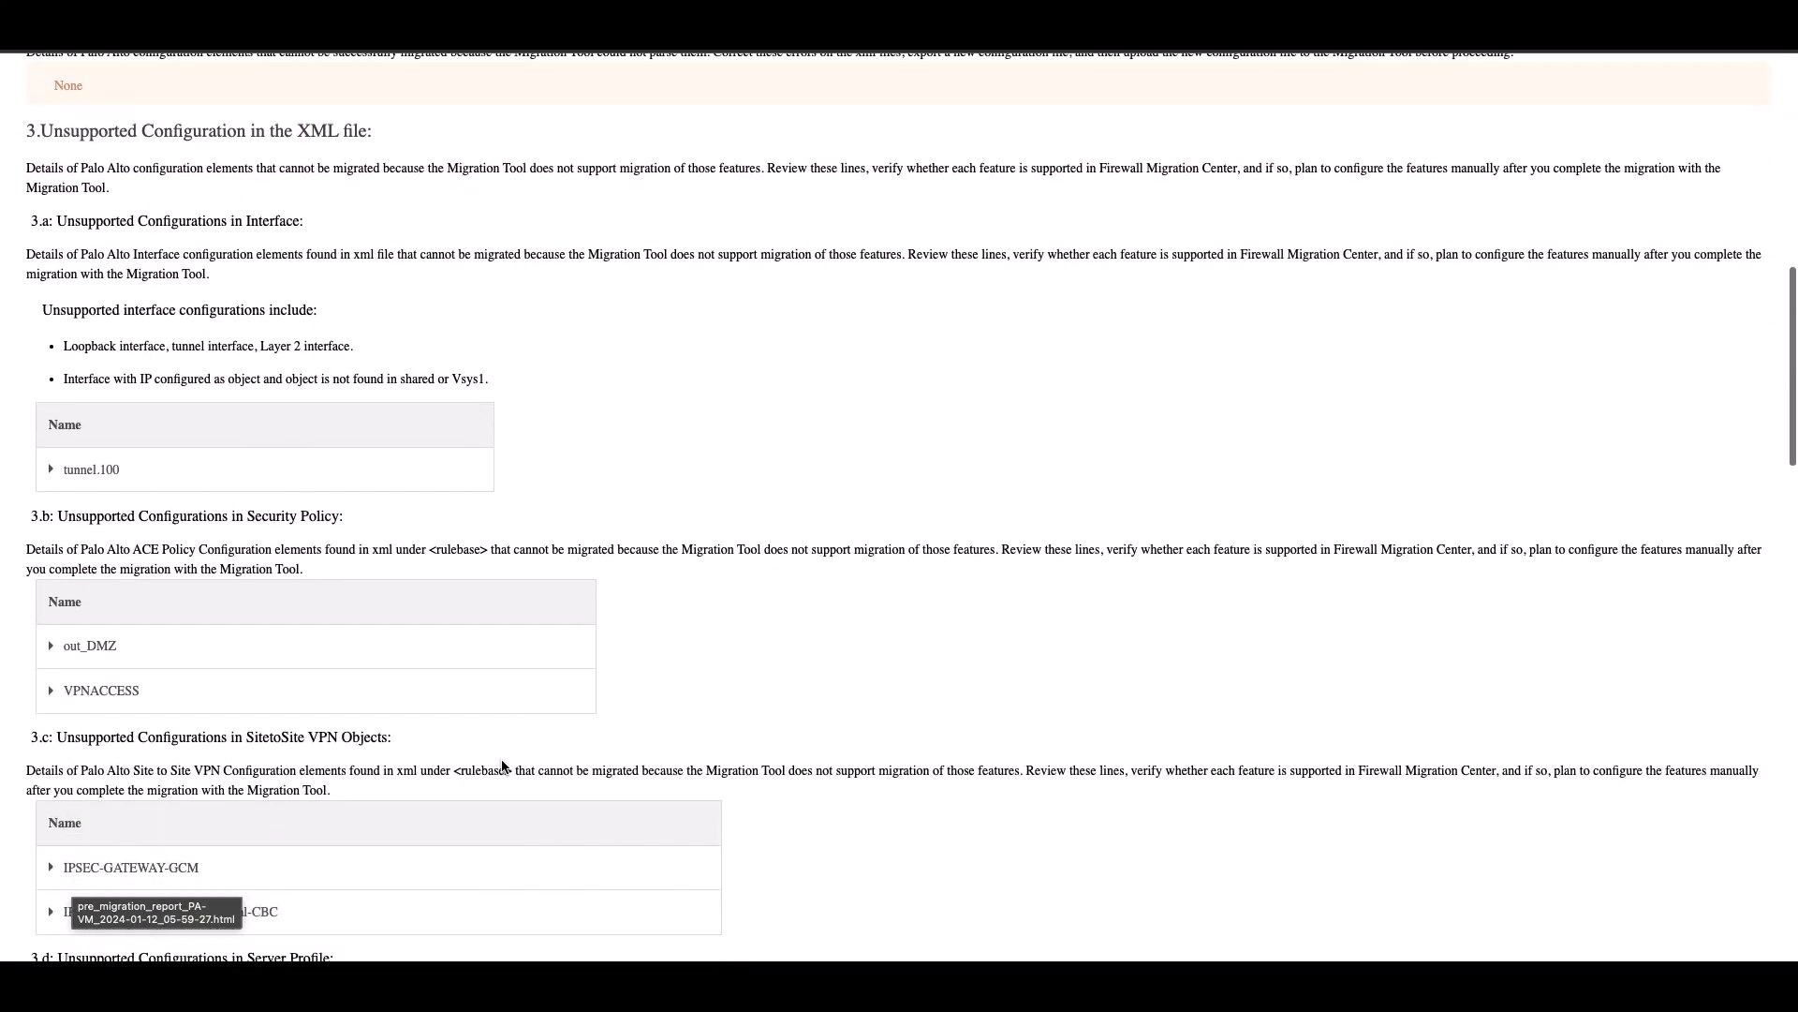
{"action": "scroll", "coordinate": [502, 766], "scroll_direction": "down", "scroll_amount": 9}
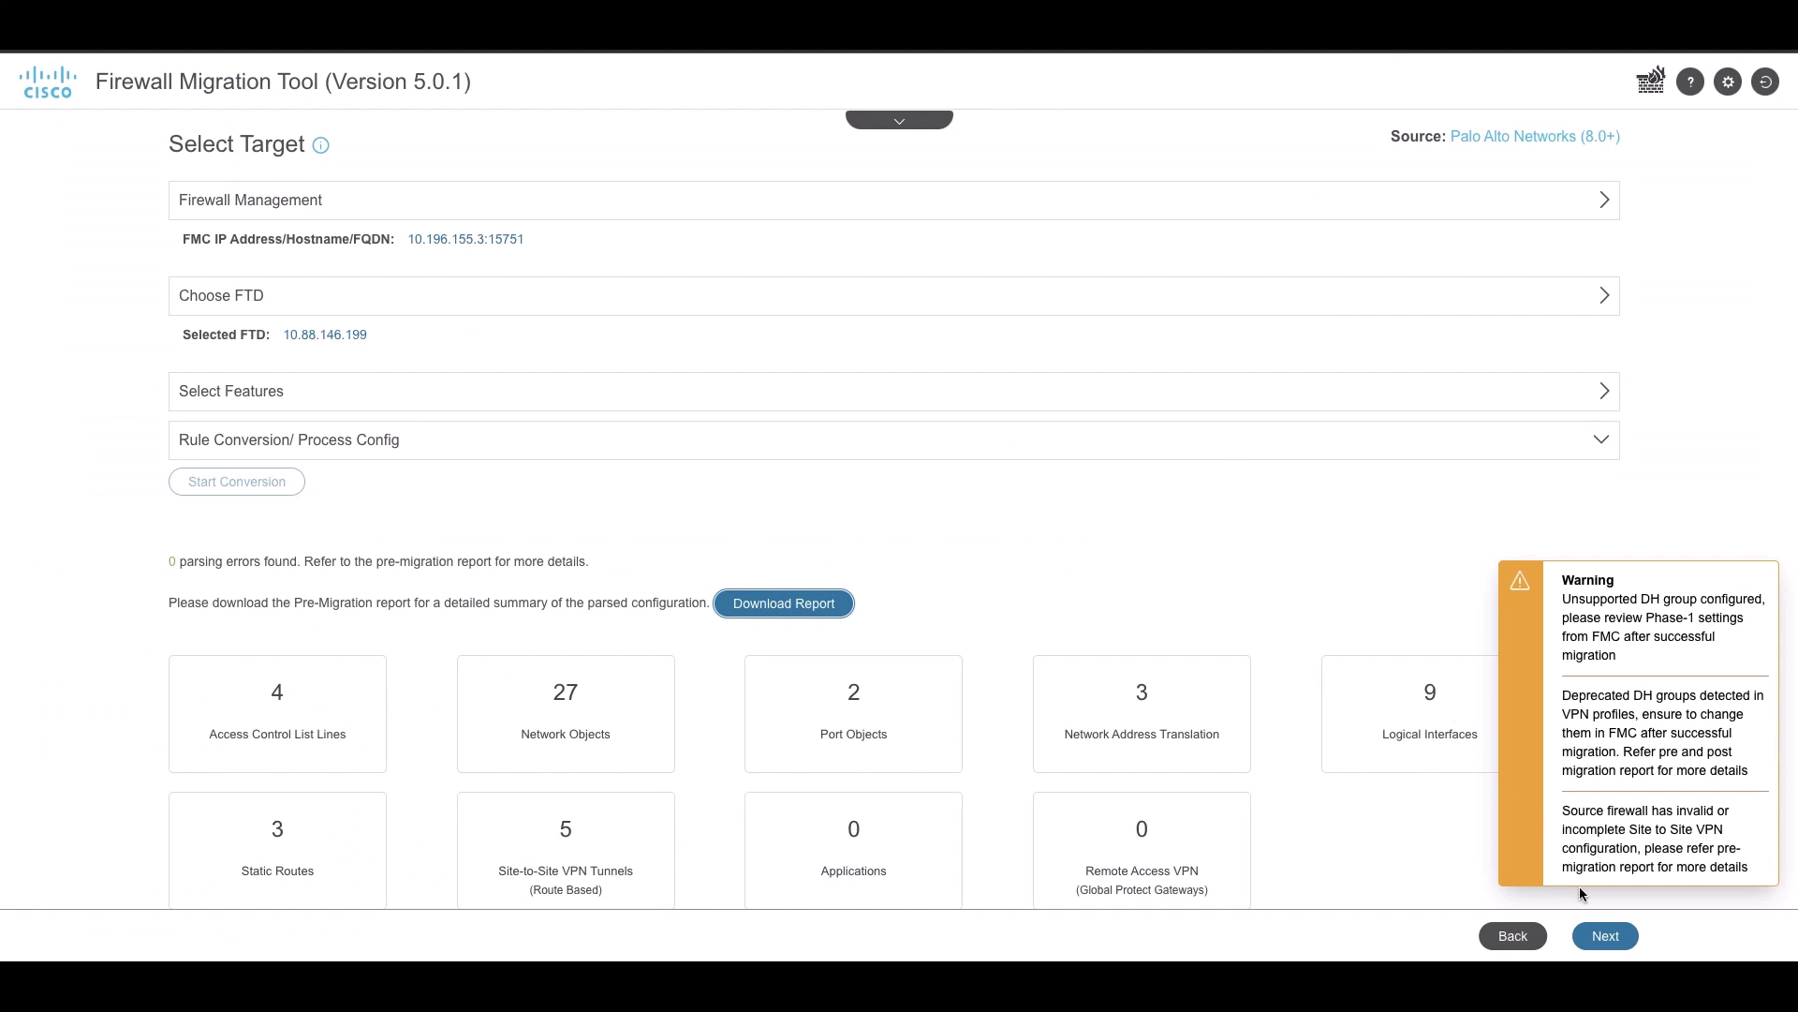
Validate the FTD interface mapping and move on to security zone mapping
{"action": "left_click", "coordinate": [1605, 937]}
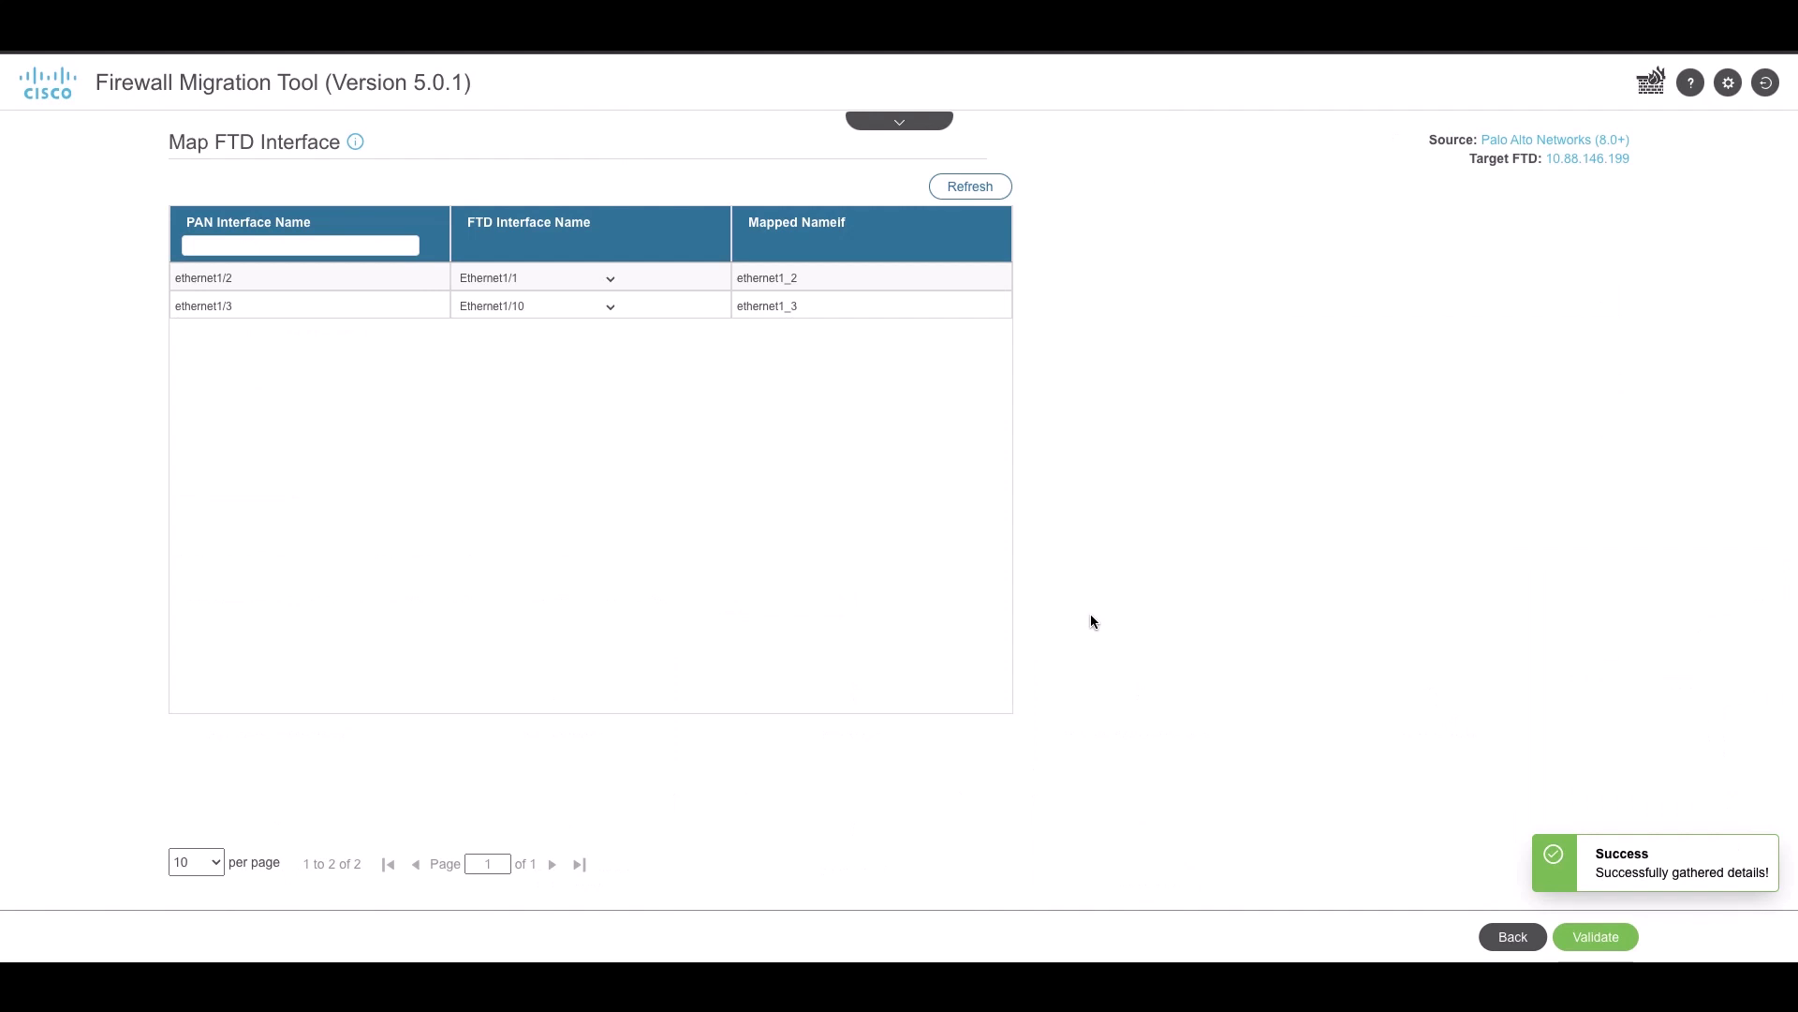
{"action": "left_click", "coordinate": [1594, 937]}
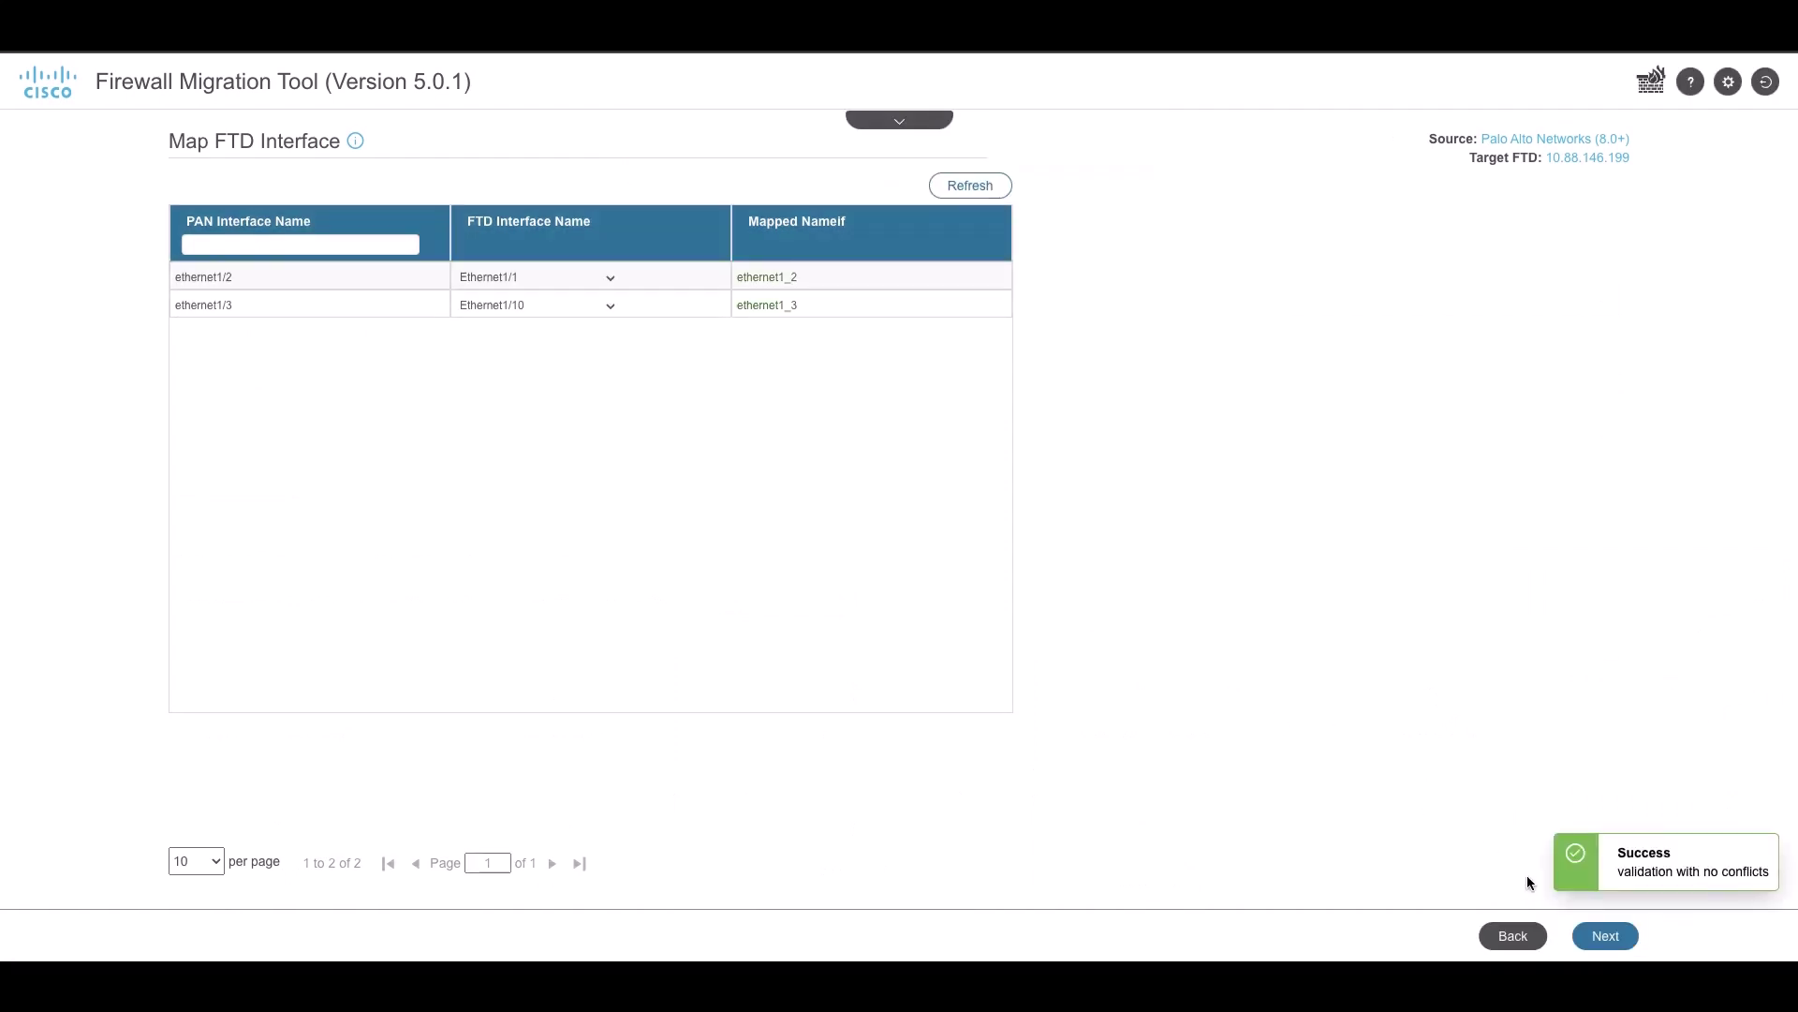
{"action": "left_click", "coordinate": [1607, 935]}
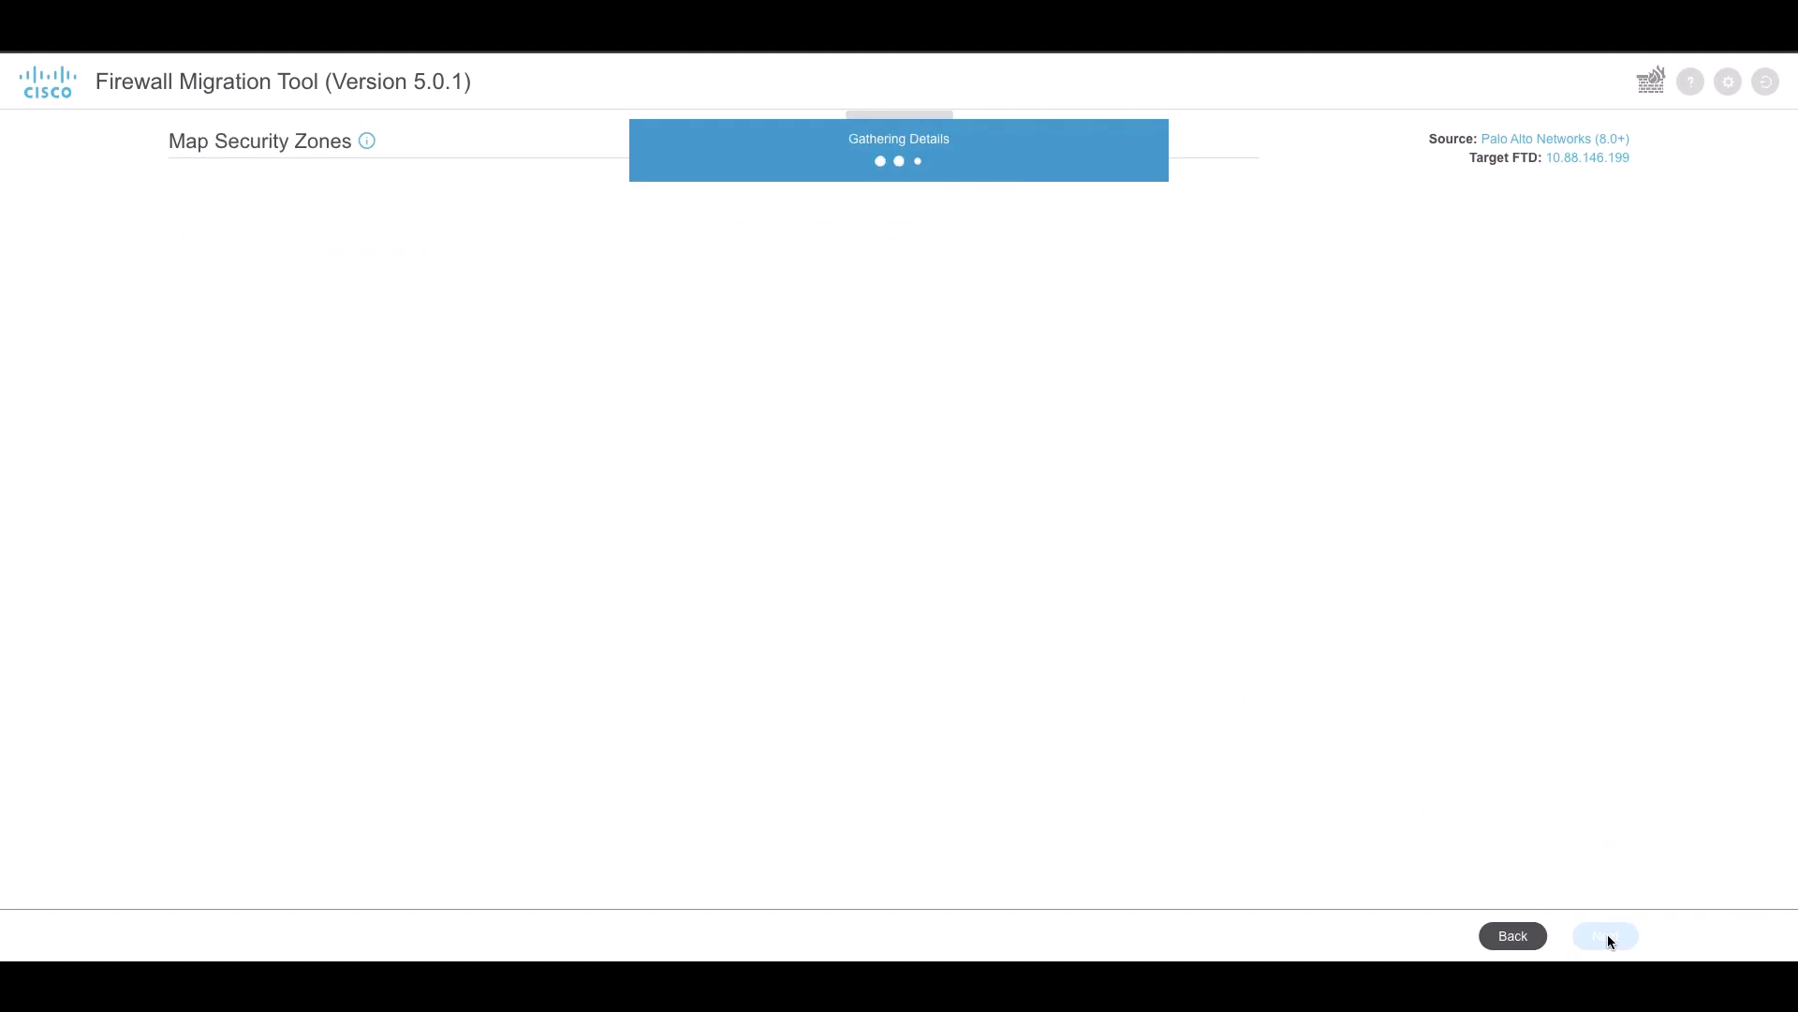
Auto-create same-named FMC security zones for all five PAN zones, then continue to Application Mapping
{"action": "left_click", "coordinate": [1219, 189]}
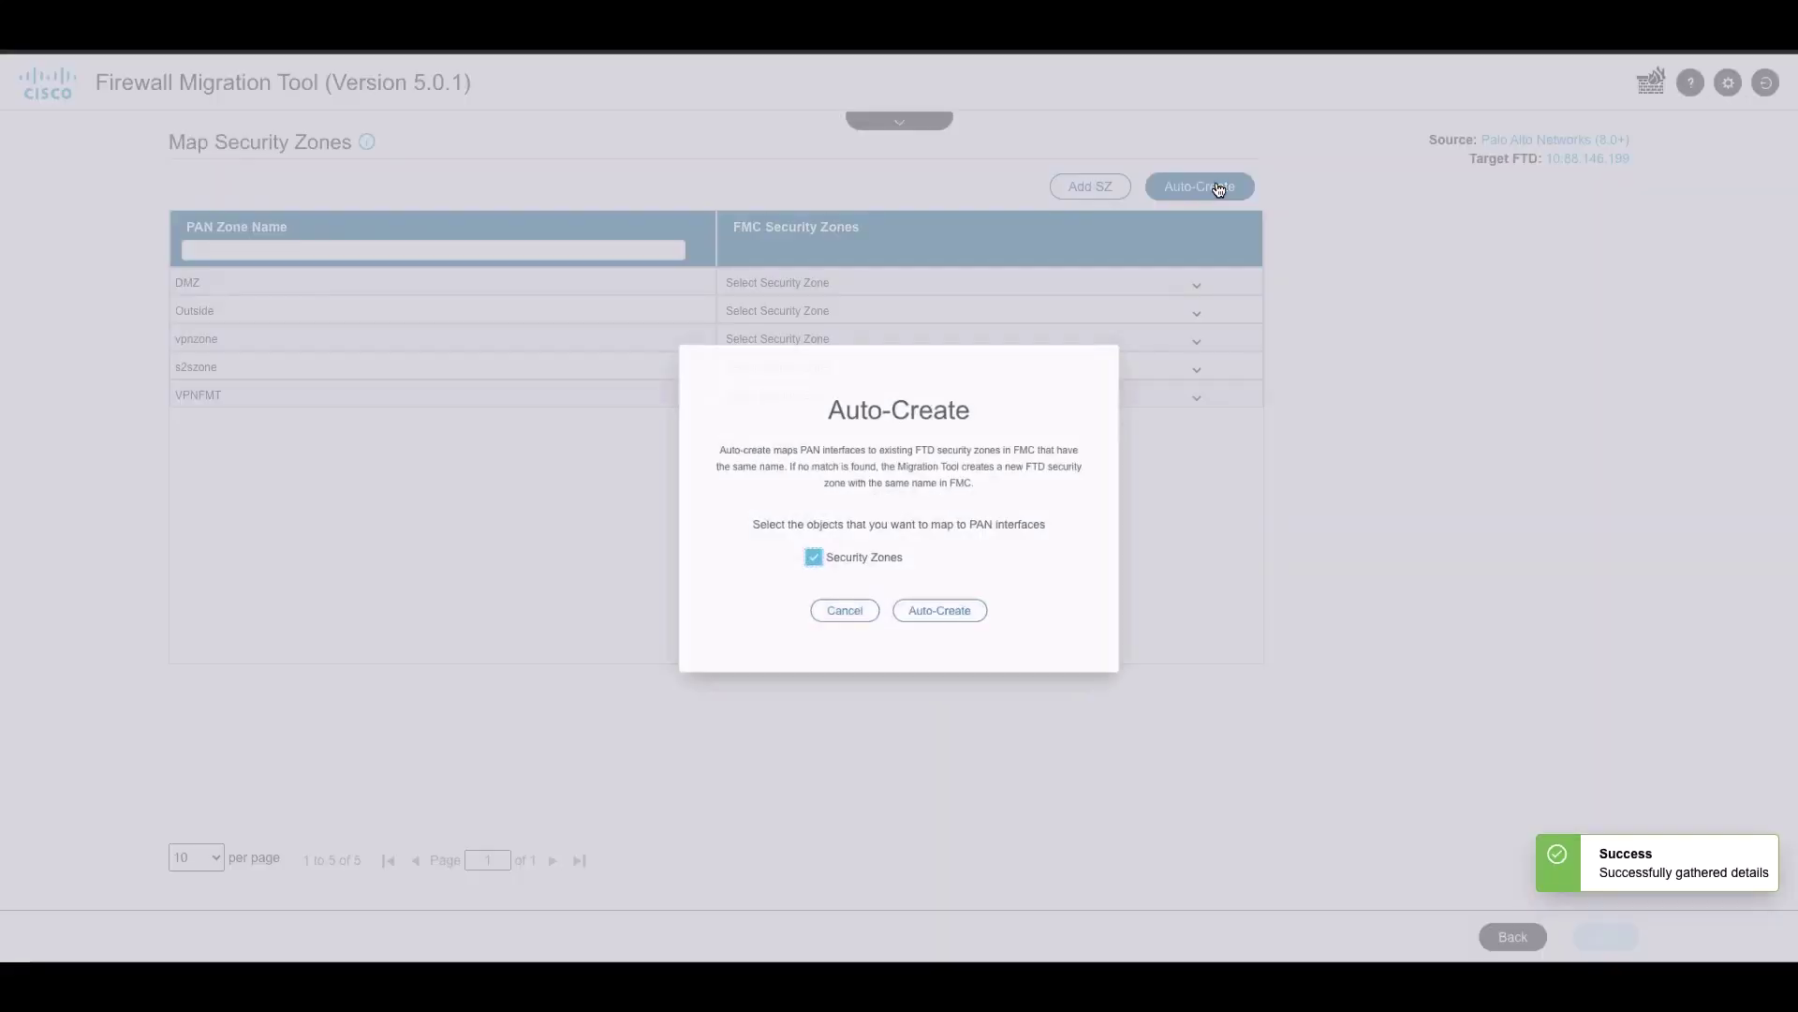
{"action": "left_click", "coordinate": [945, 627]}
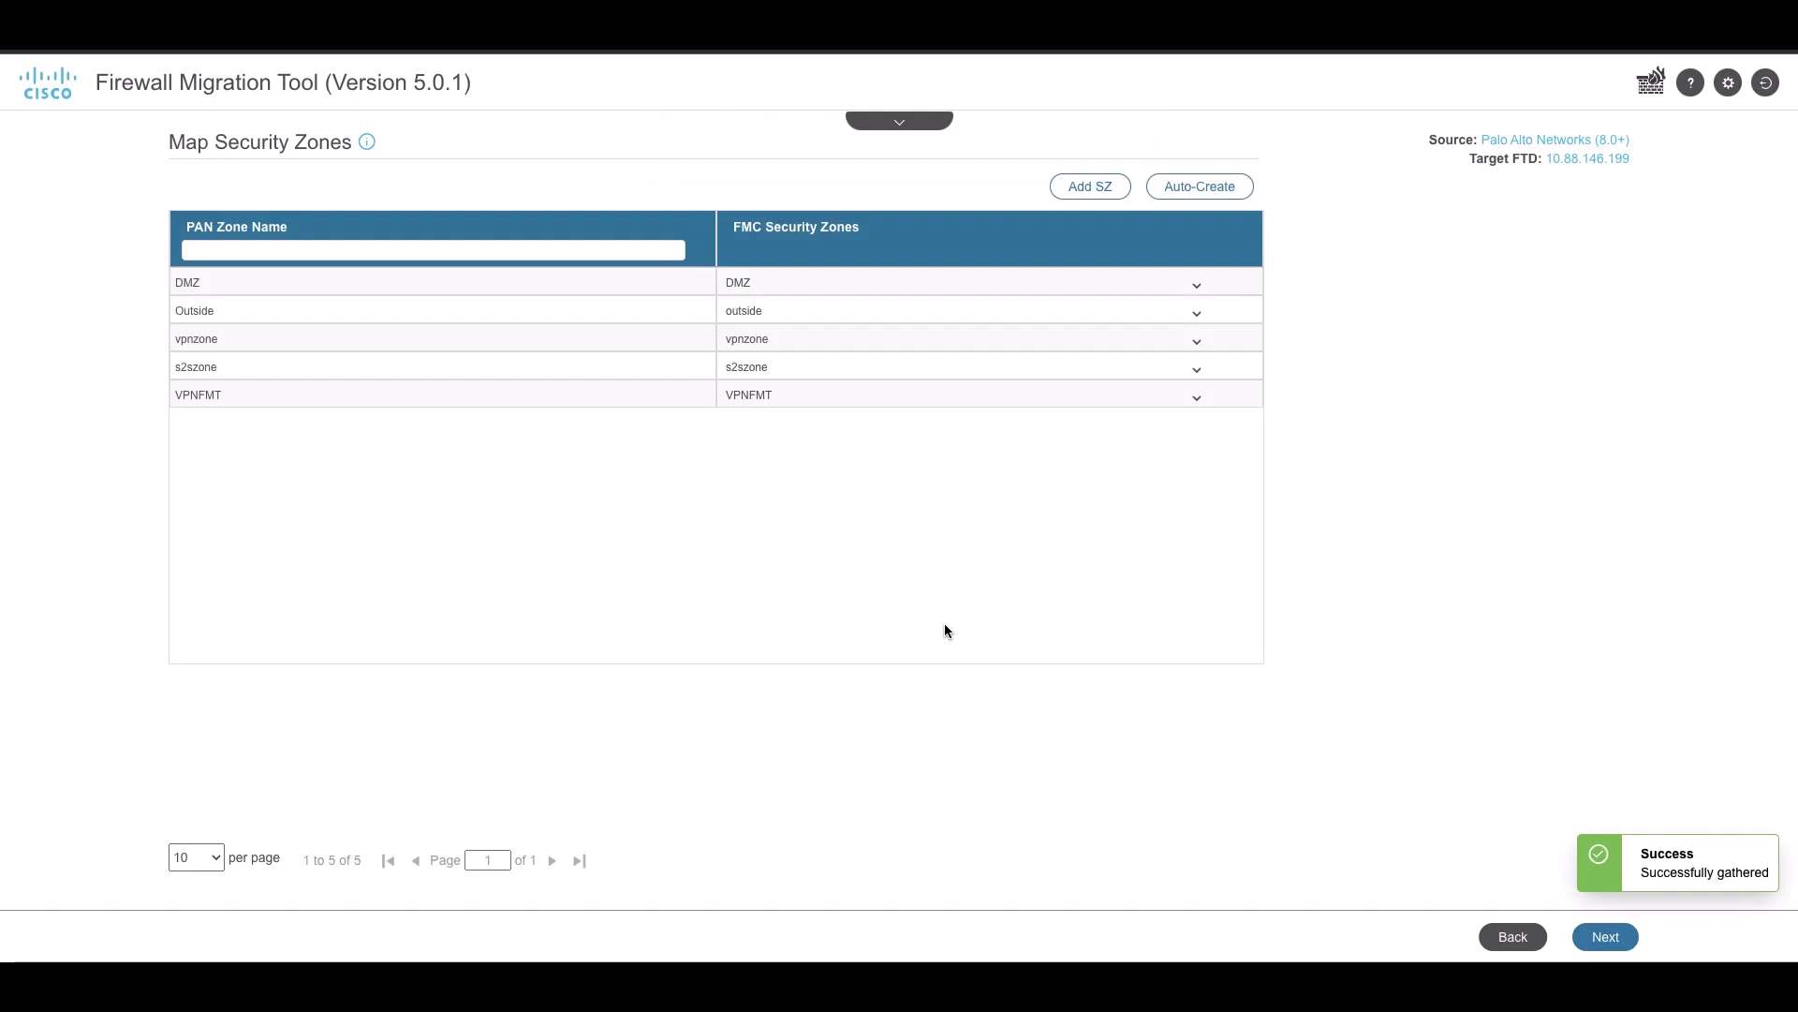
{"action": "left_click", "coordinate": [1604, 936]}
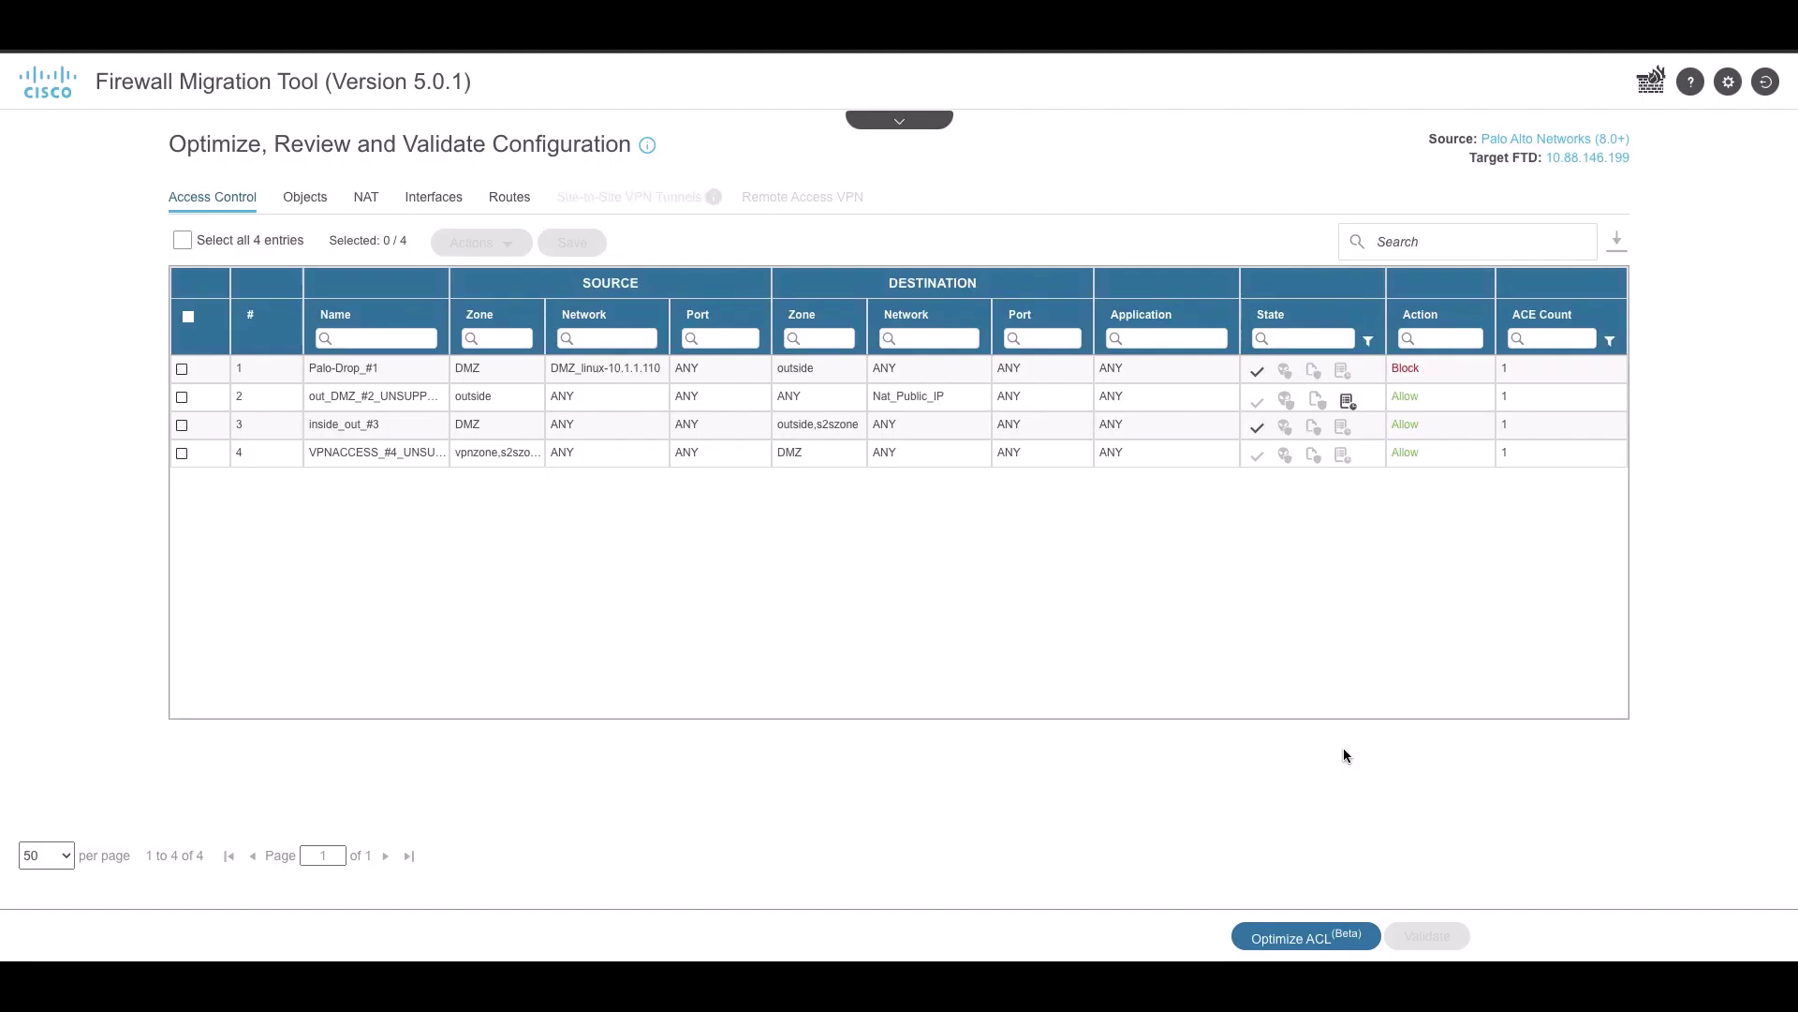
On the Site-to-Site VPN Tunnels tab, set the pre-shared keys for tunnel_53 and tunnel_54
{"action": "left_click", "coordinate": [639, 202]}
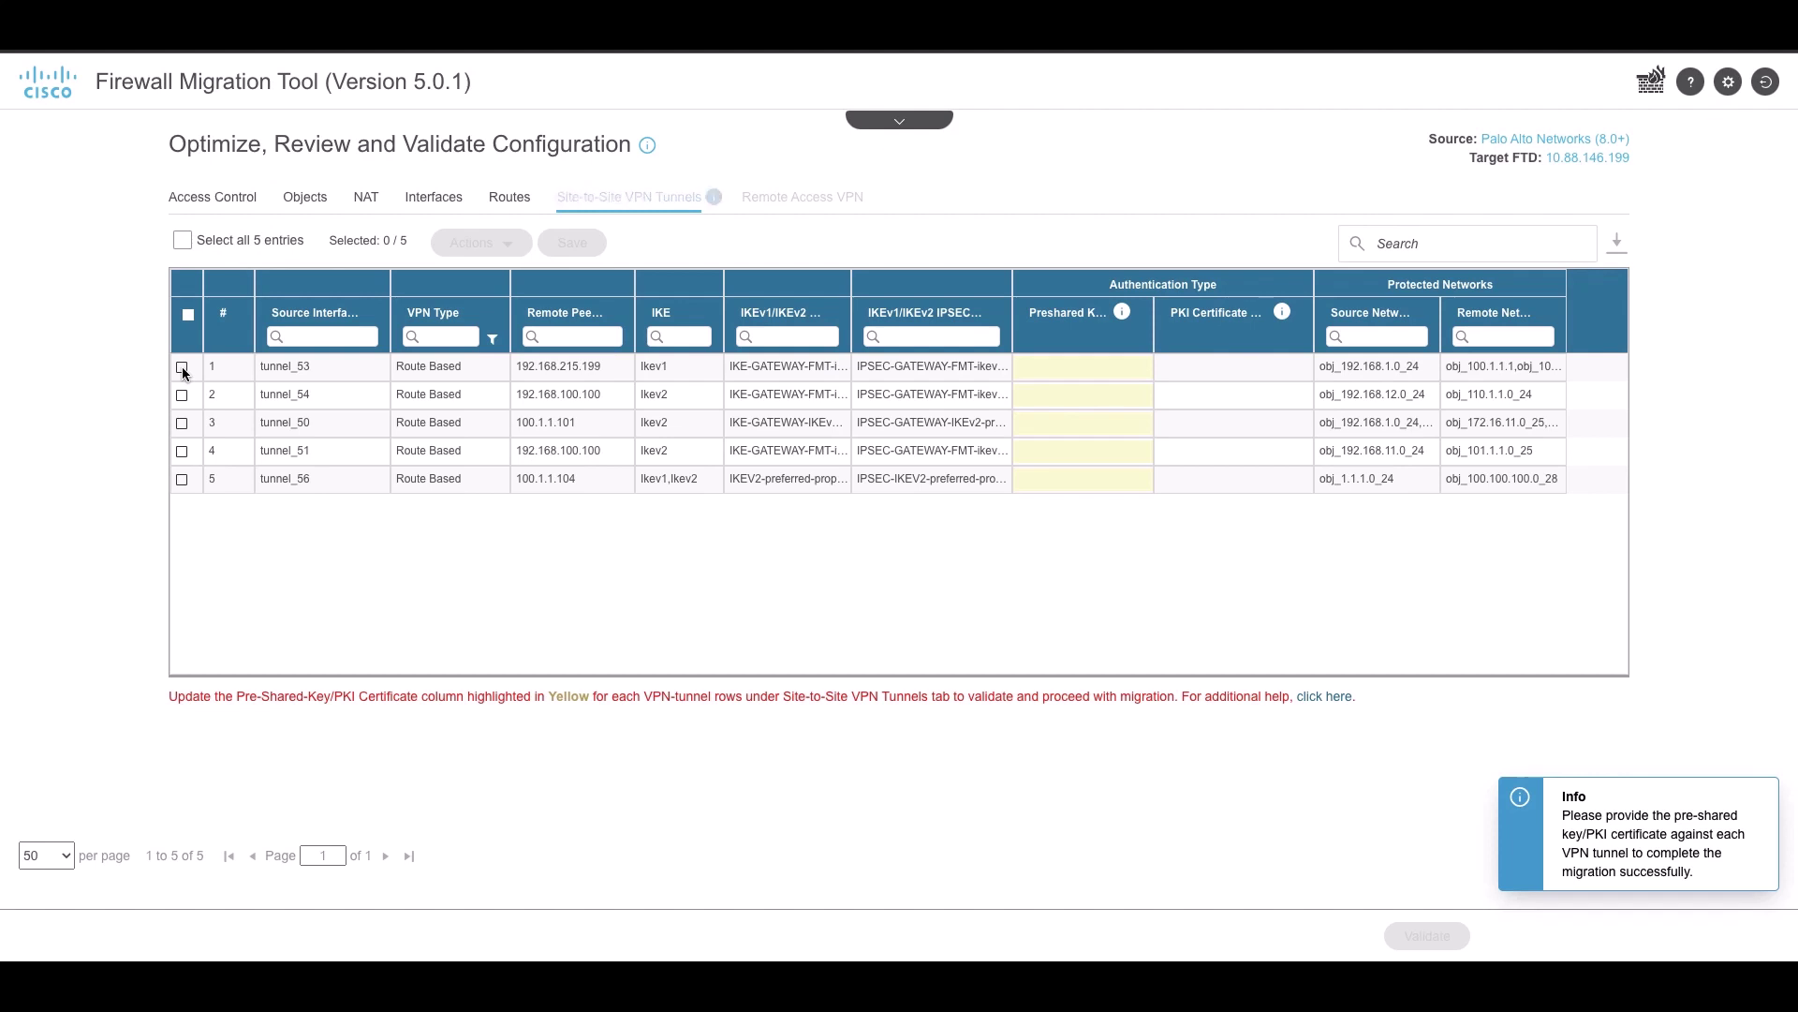
{"action": "left_click", "coordinate": [182, 367]}
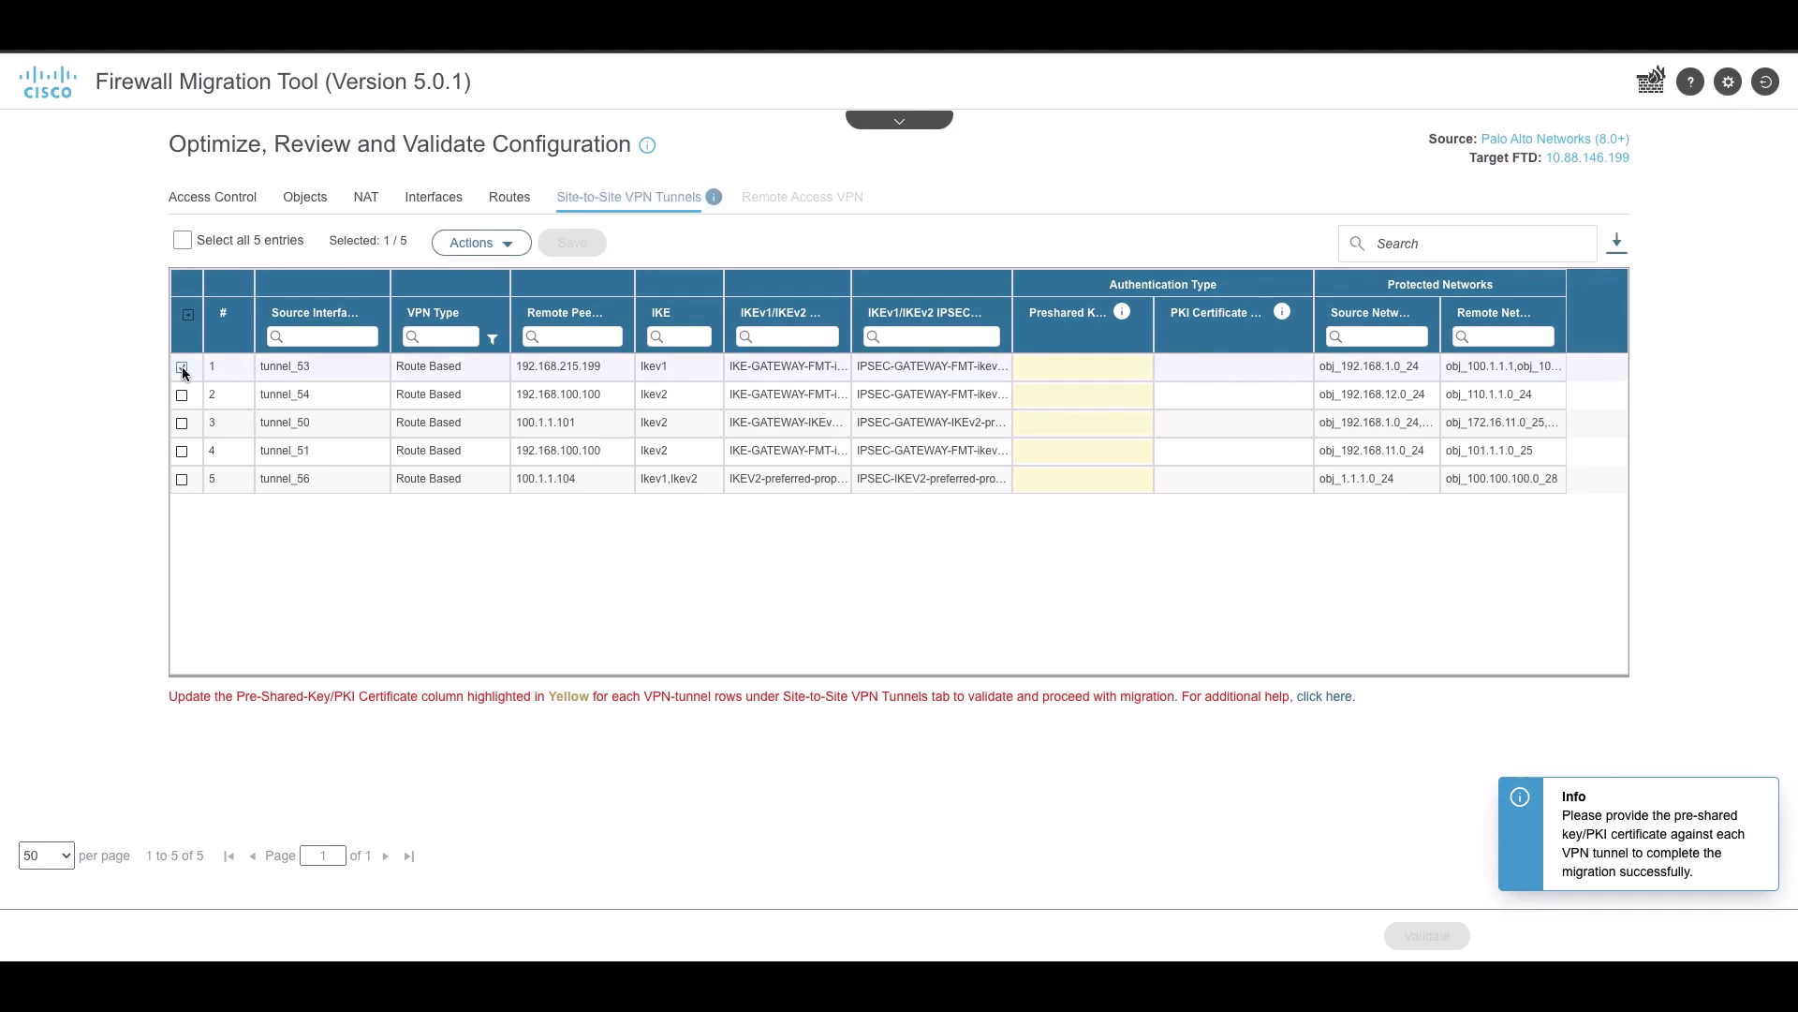
{"action": "left_click", "coordinate": [486, 244]}
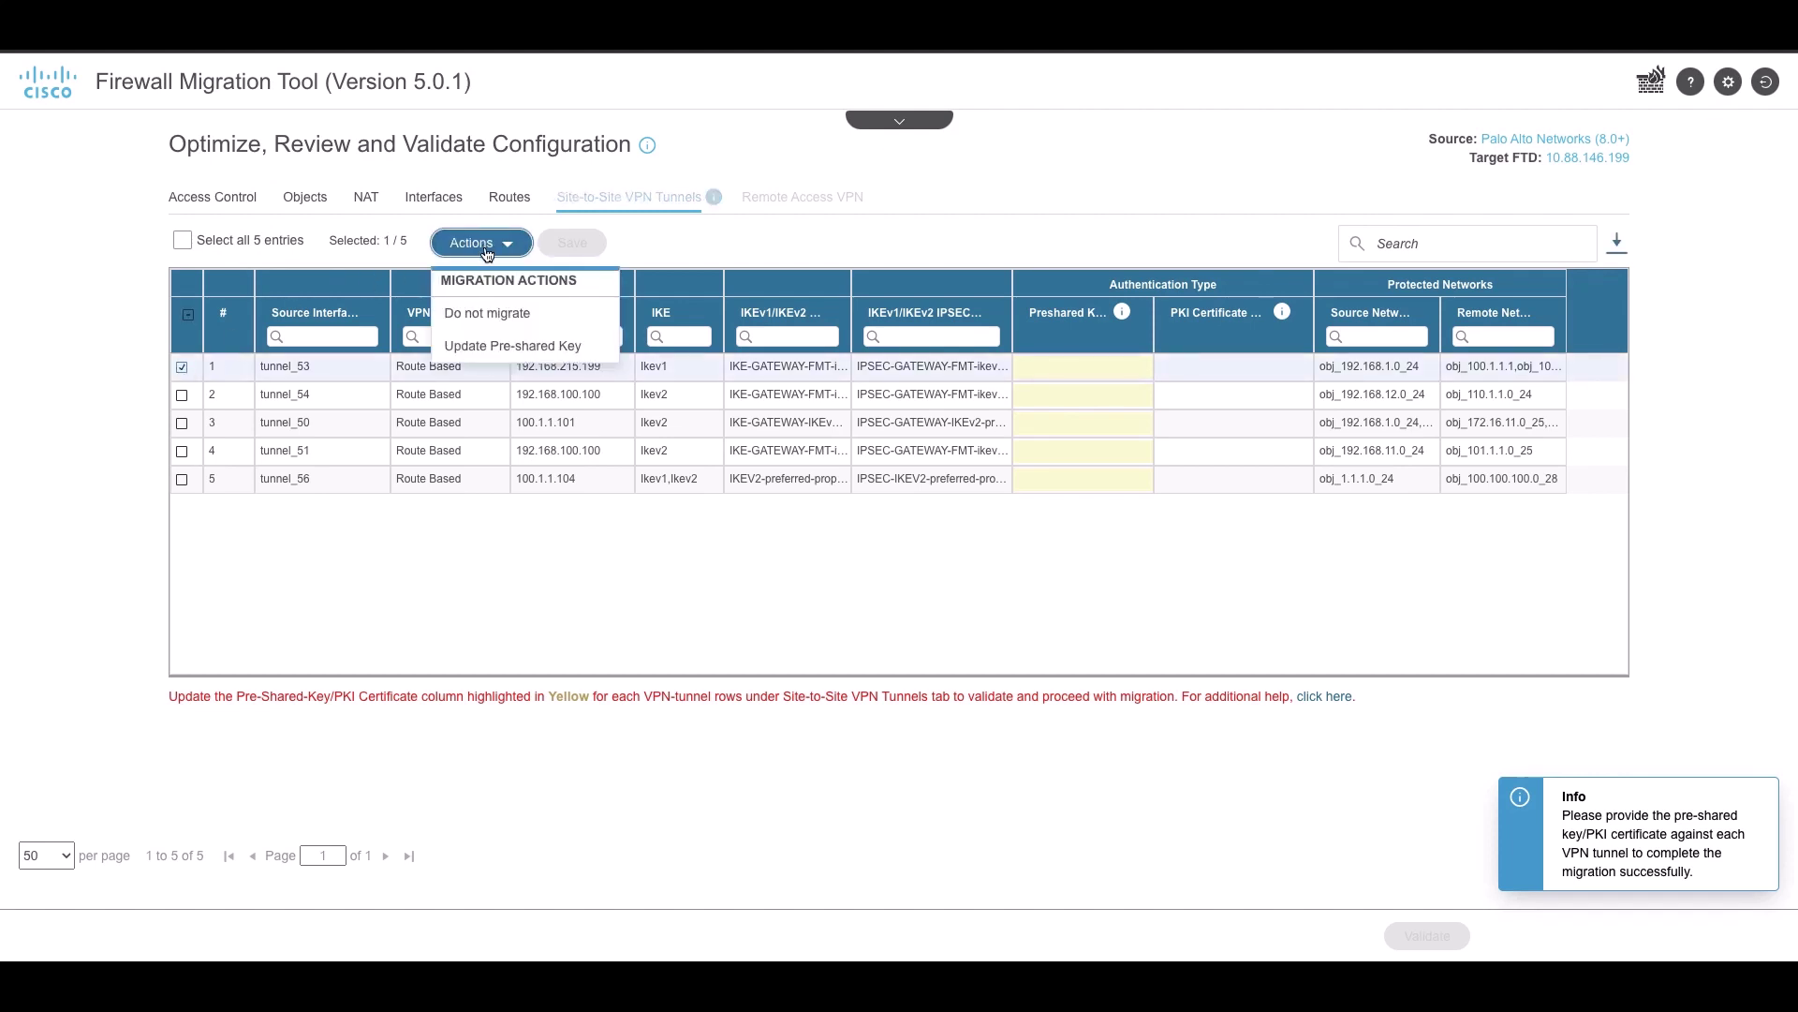
{"action": "left_click", "coordinate": [498, 348]}
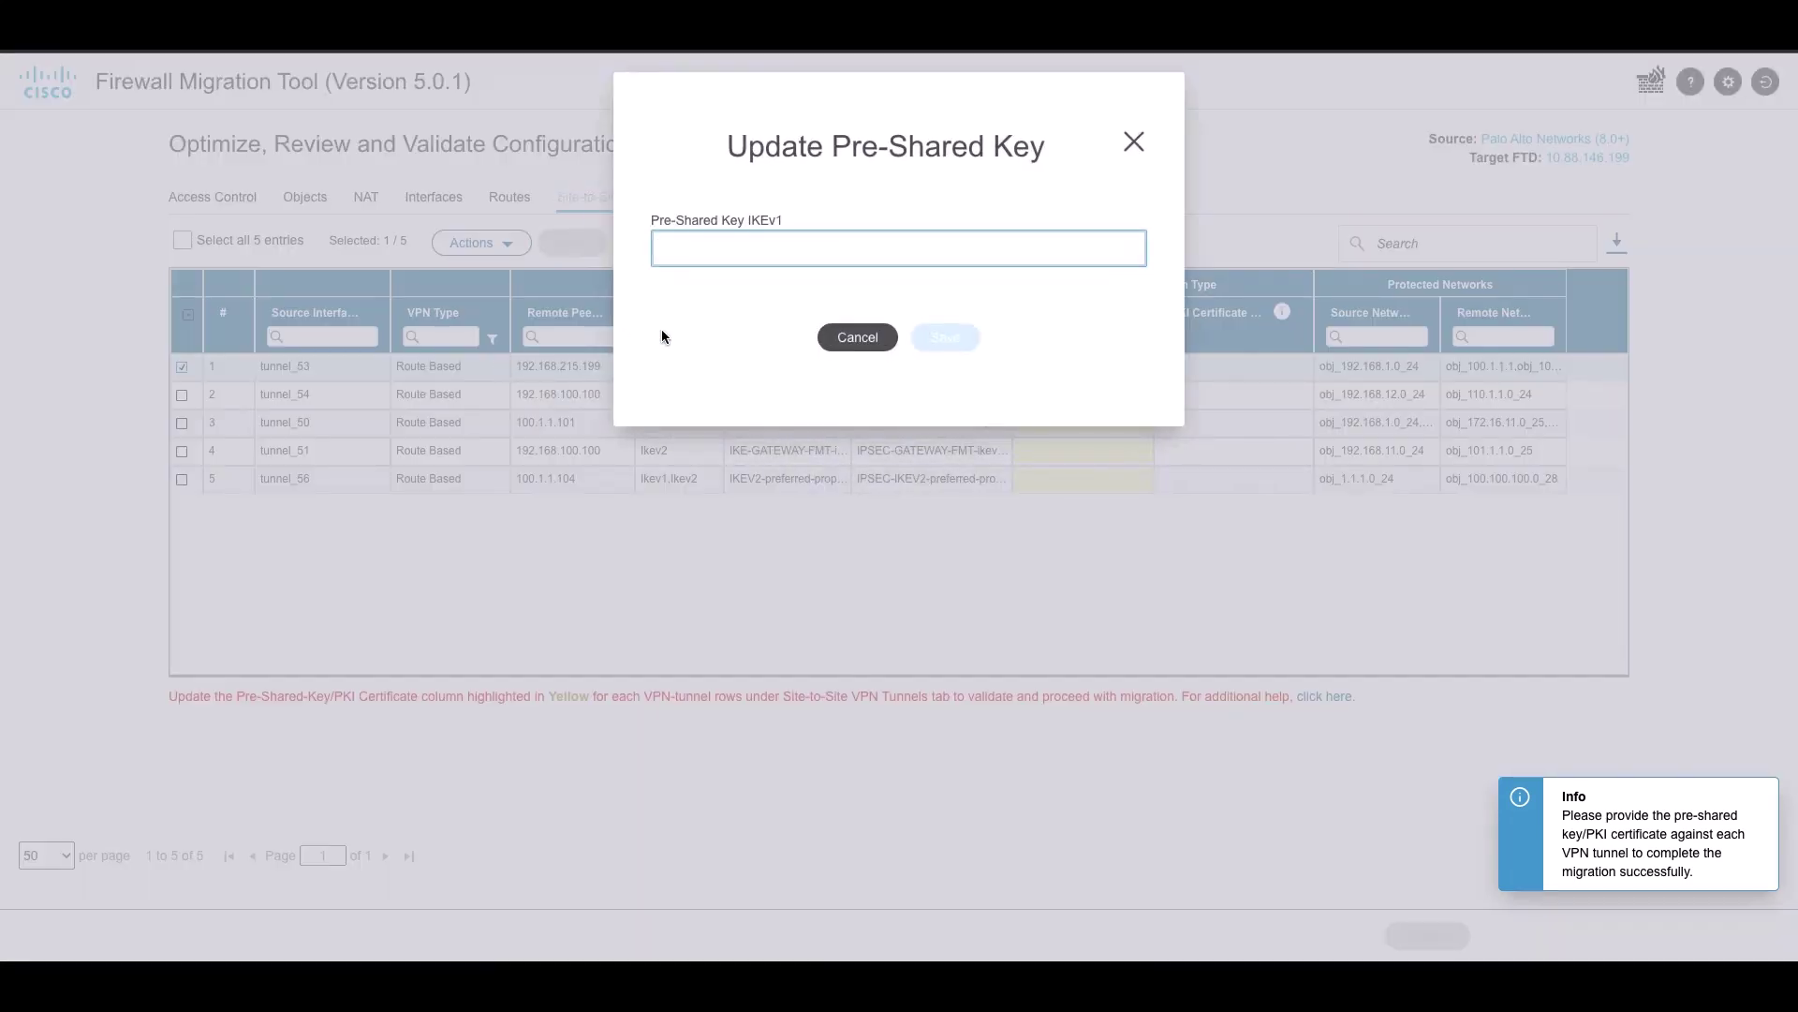
{"action": "type", "text": "cisco"}
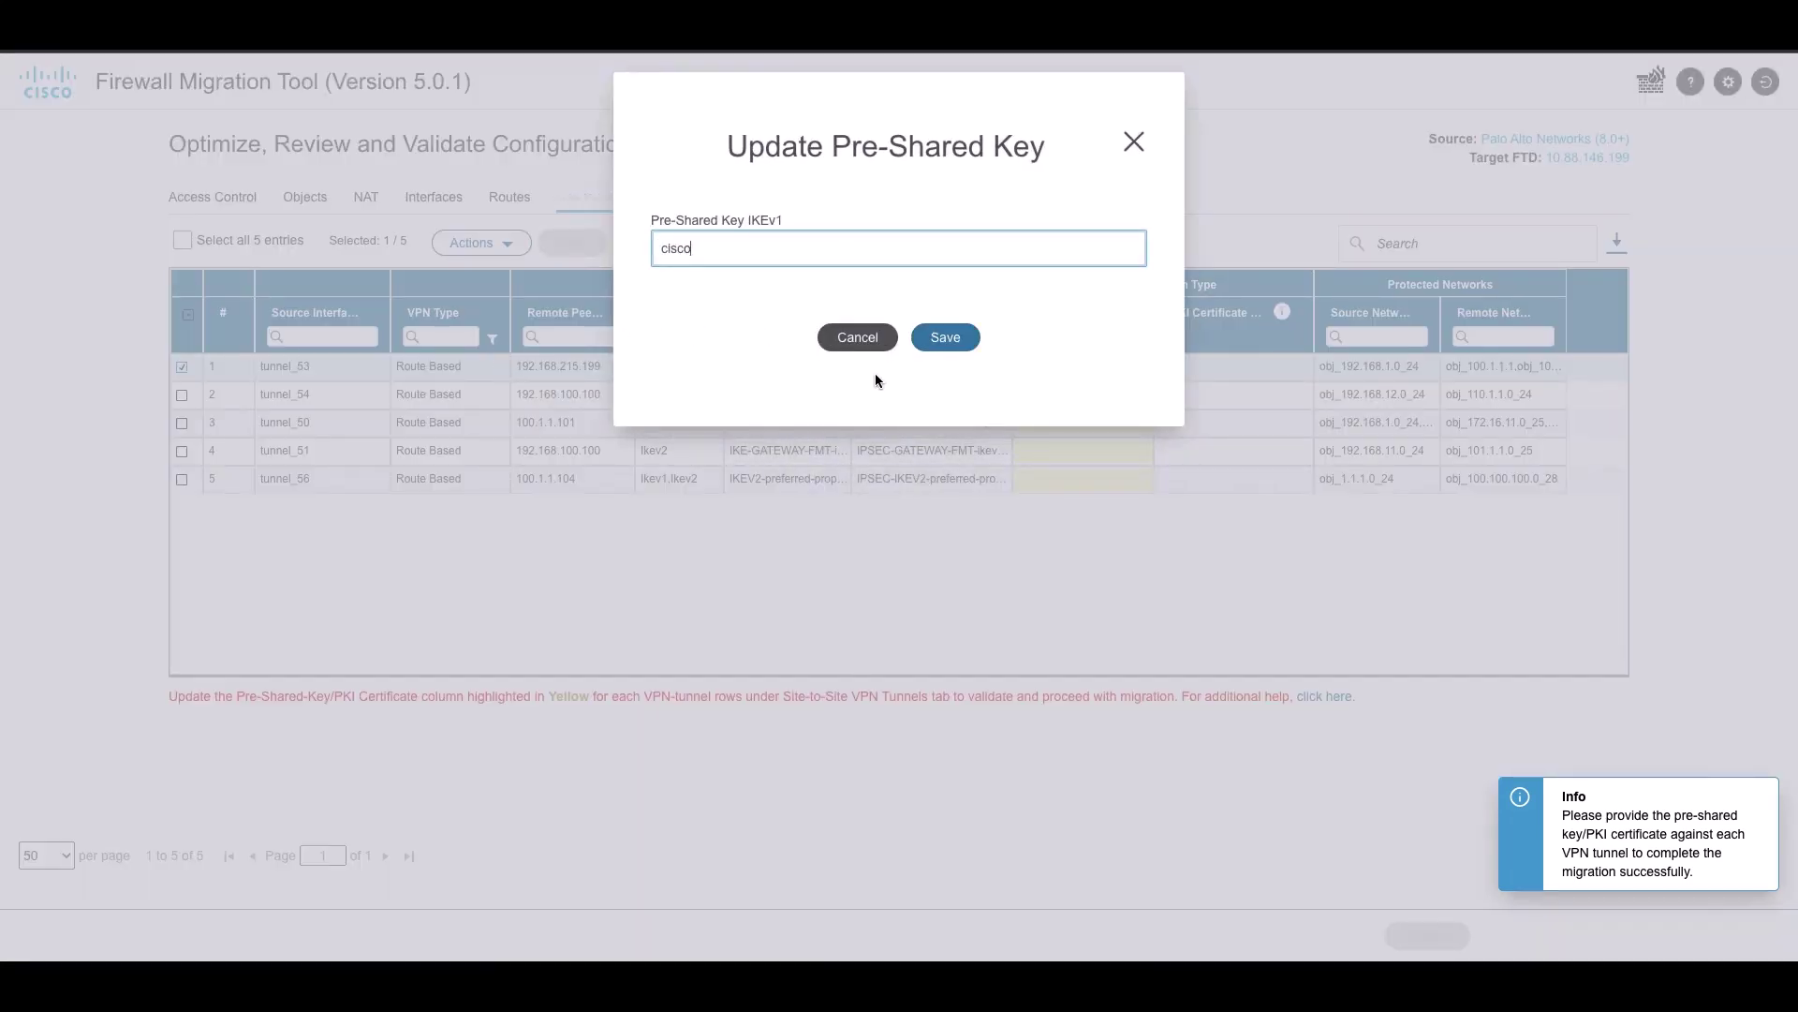
{"action": "left_click", "coordinate": [945, 337]}
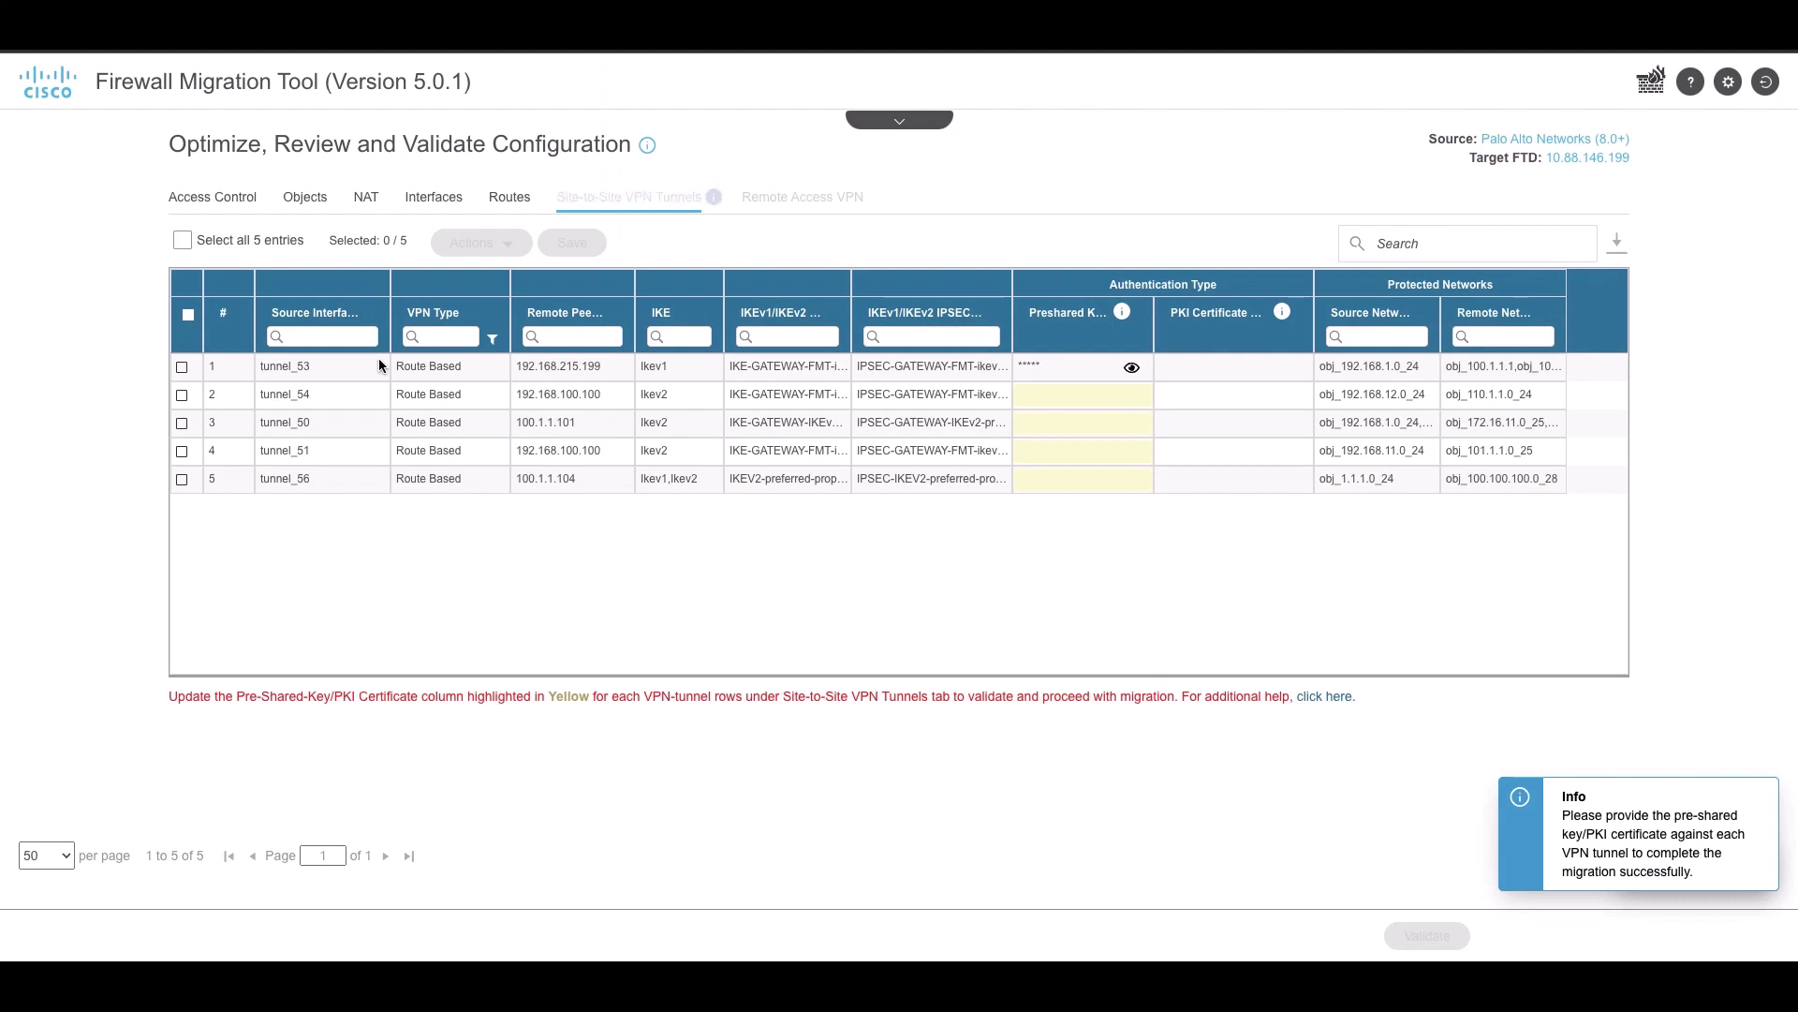
{"action": "left_click", "coordinate": [182, 395]}
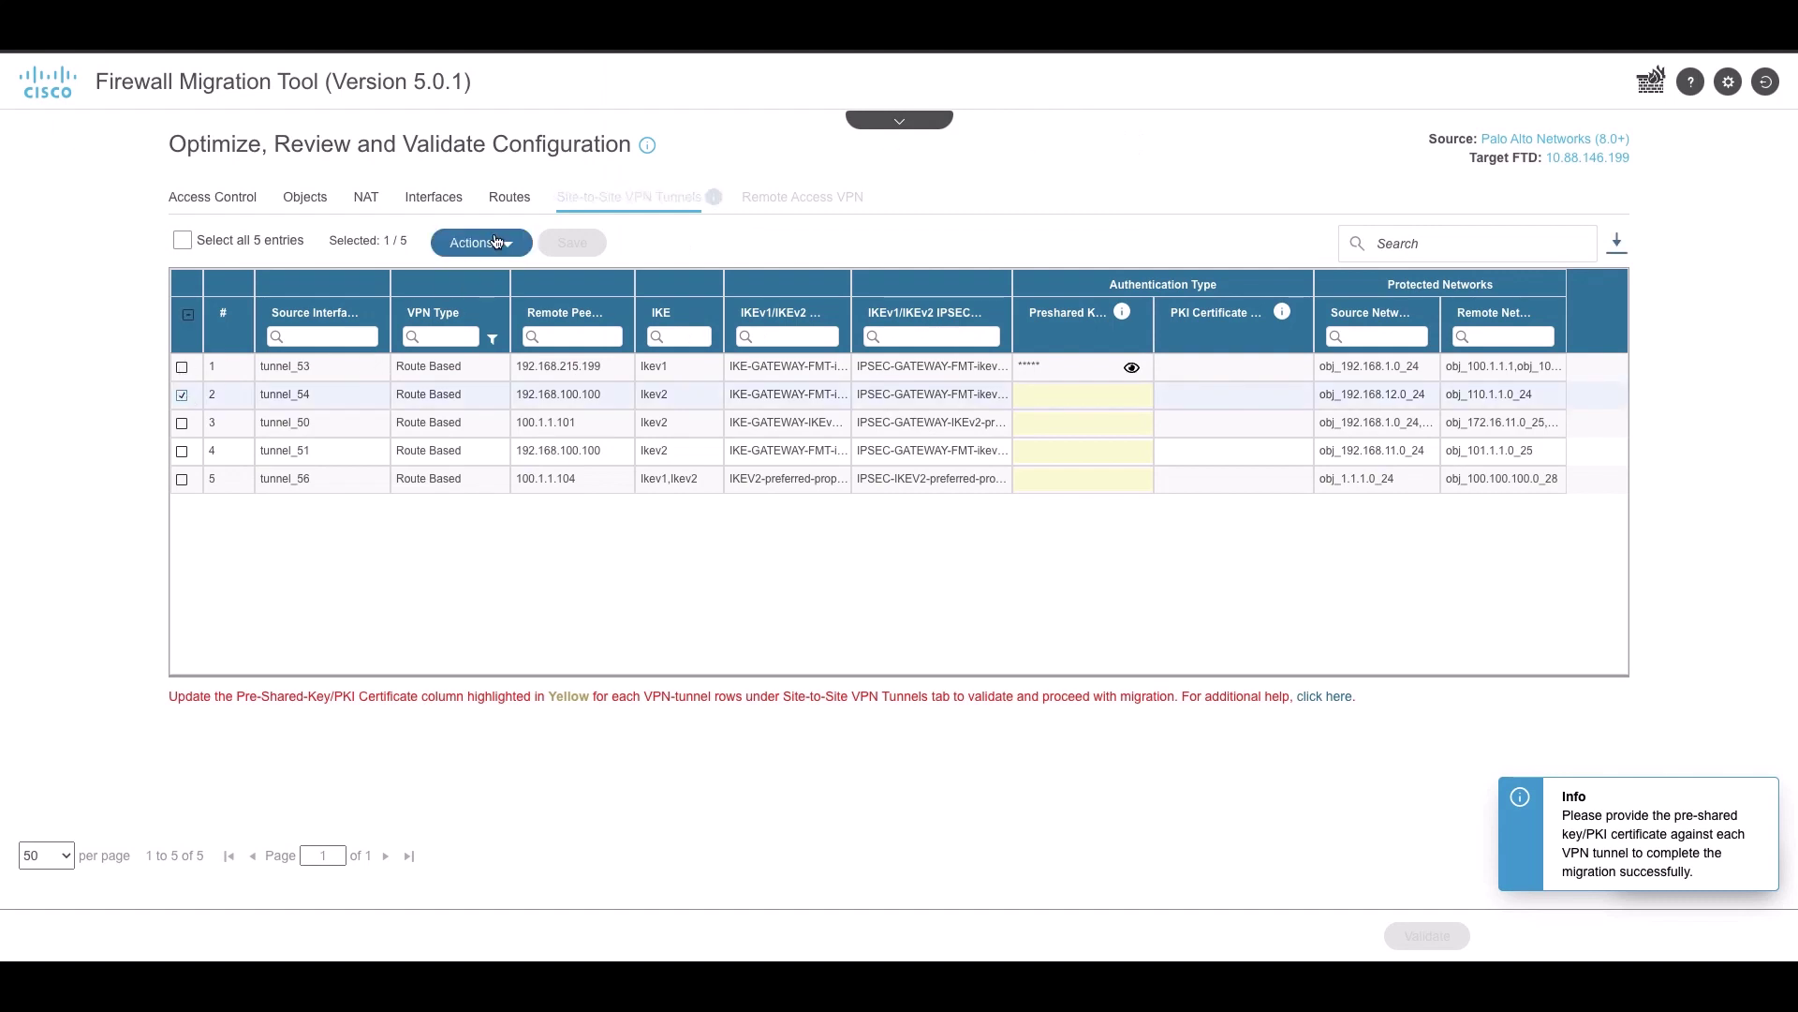
{"action": "left_click", "coordinate": [496, 242]}
{"action": "left_click", "coordinate": [525, 342]}
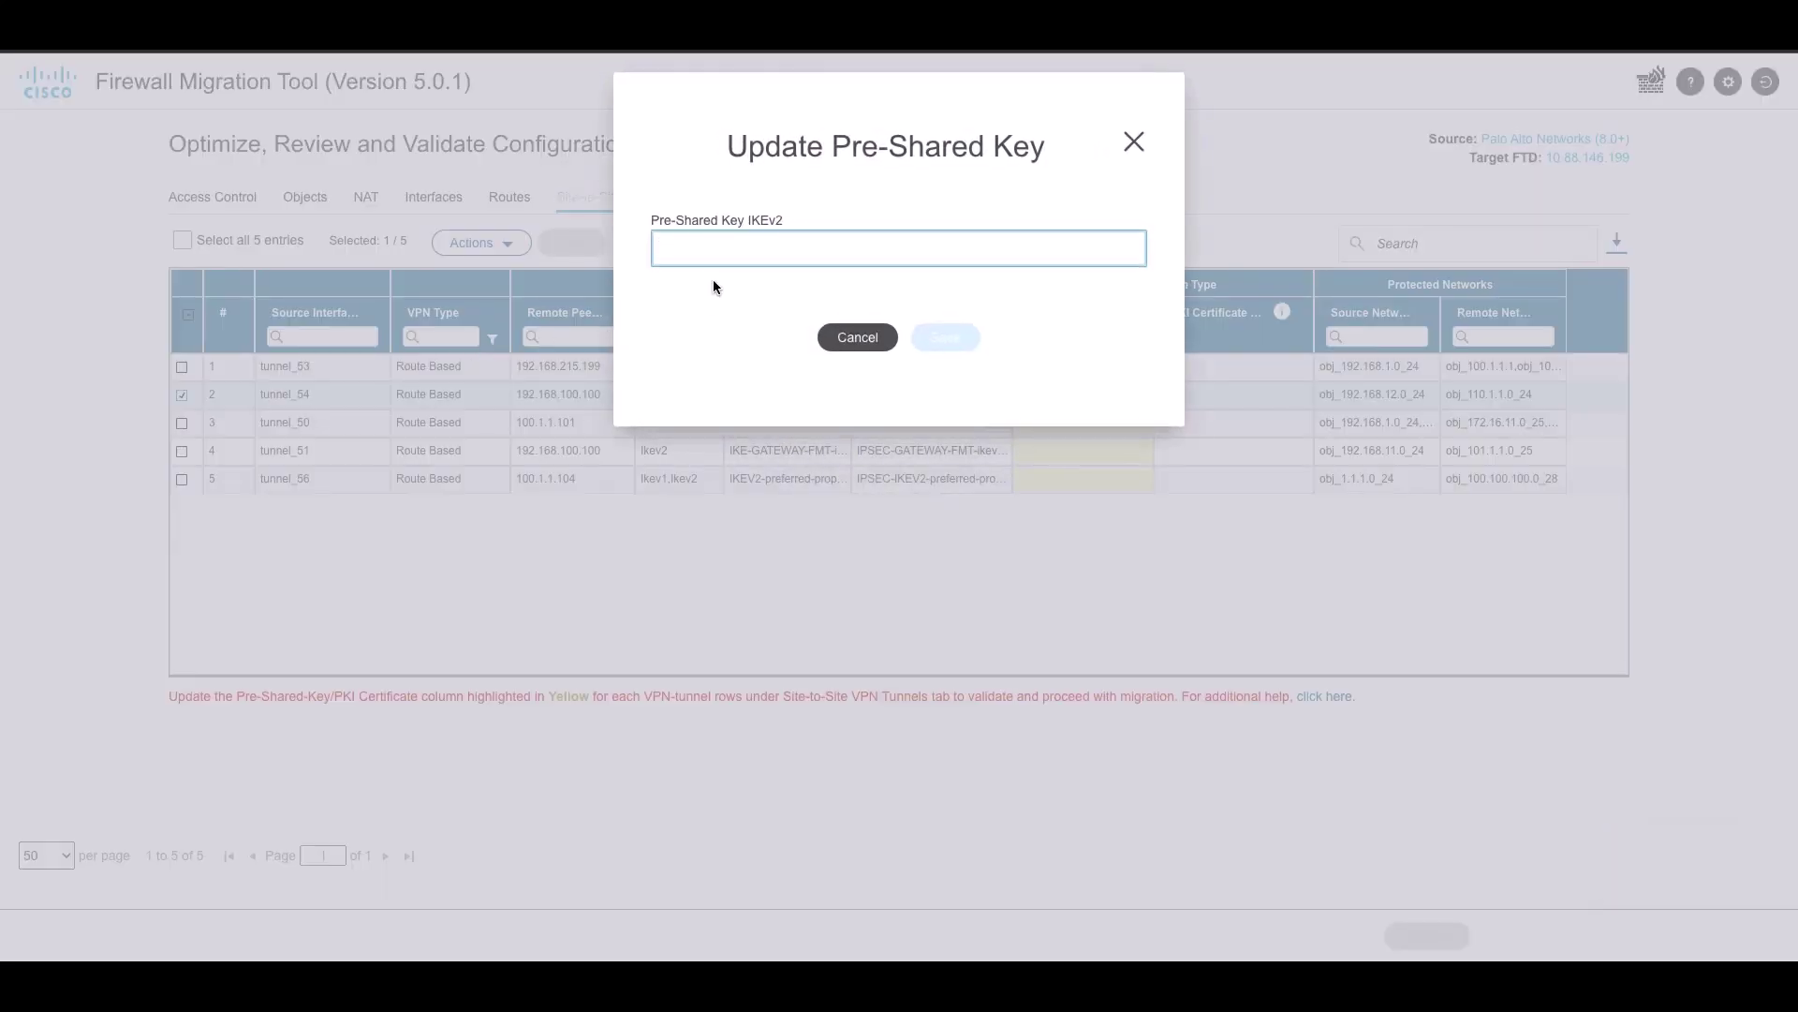
{"action": "type", "text": "cisco"}
{"action": "left_click", "coordinate": [945, 339]}
Set the pre-shared keys for tunnel_50 and tunnel_51
{"action": "left_click", "coordinate": [182, 422]}
{"action": "left_click", "coordinate": [478, 243]}
{"action": "left_click", "coordinate": [487, 347]}
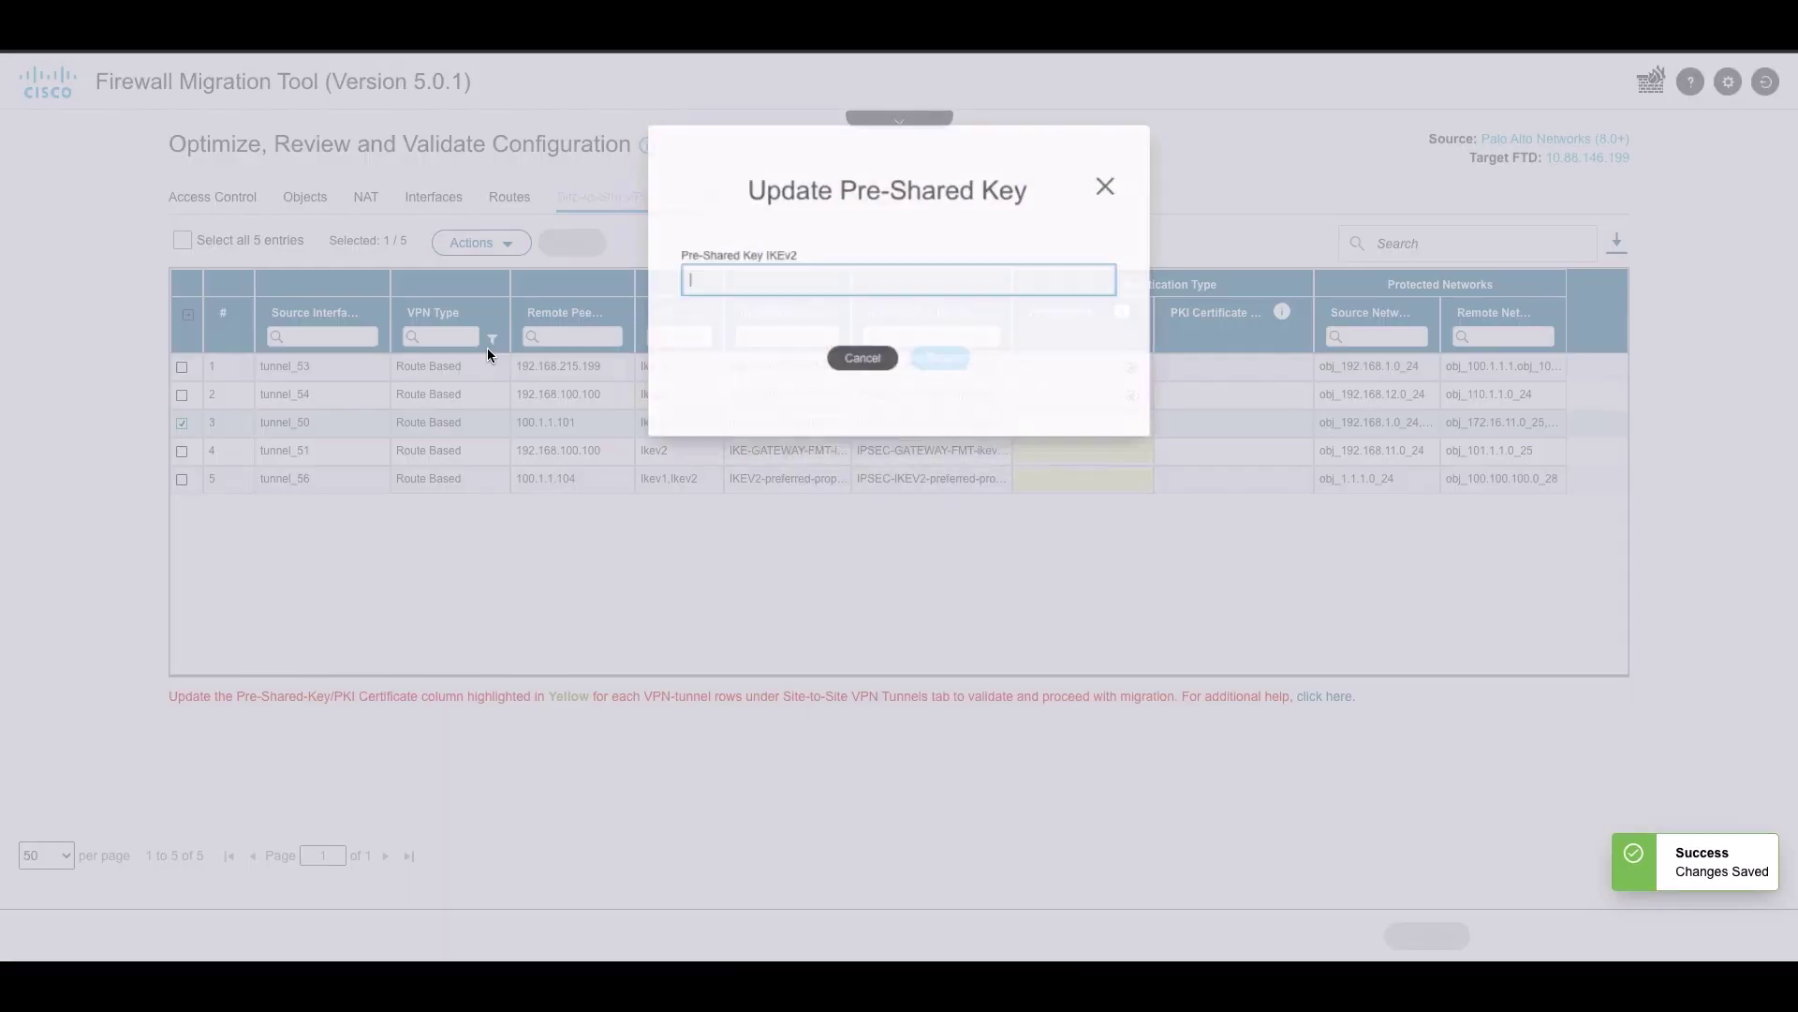
{"action": "type", "text": "cisco"}
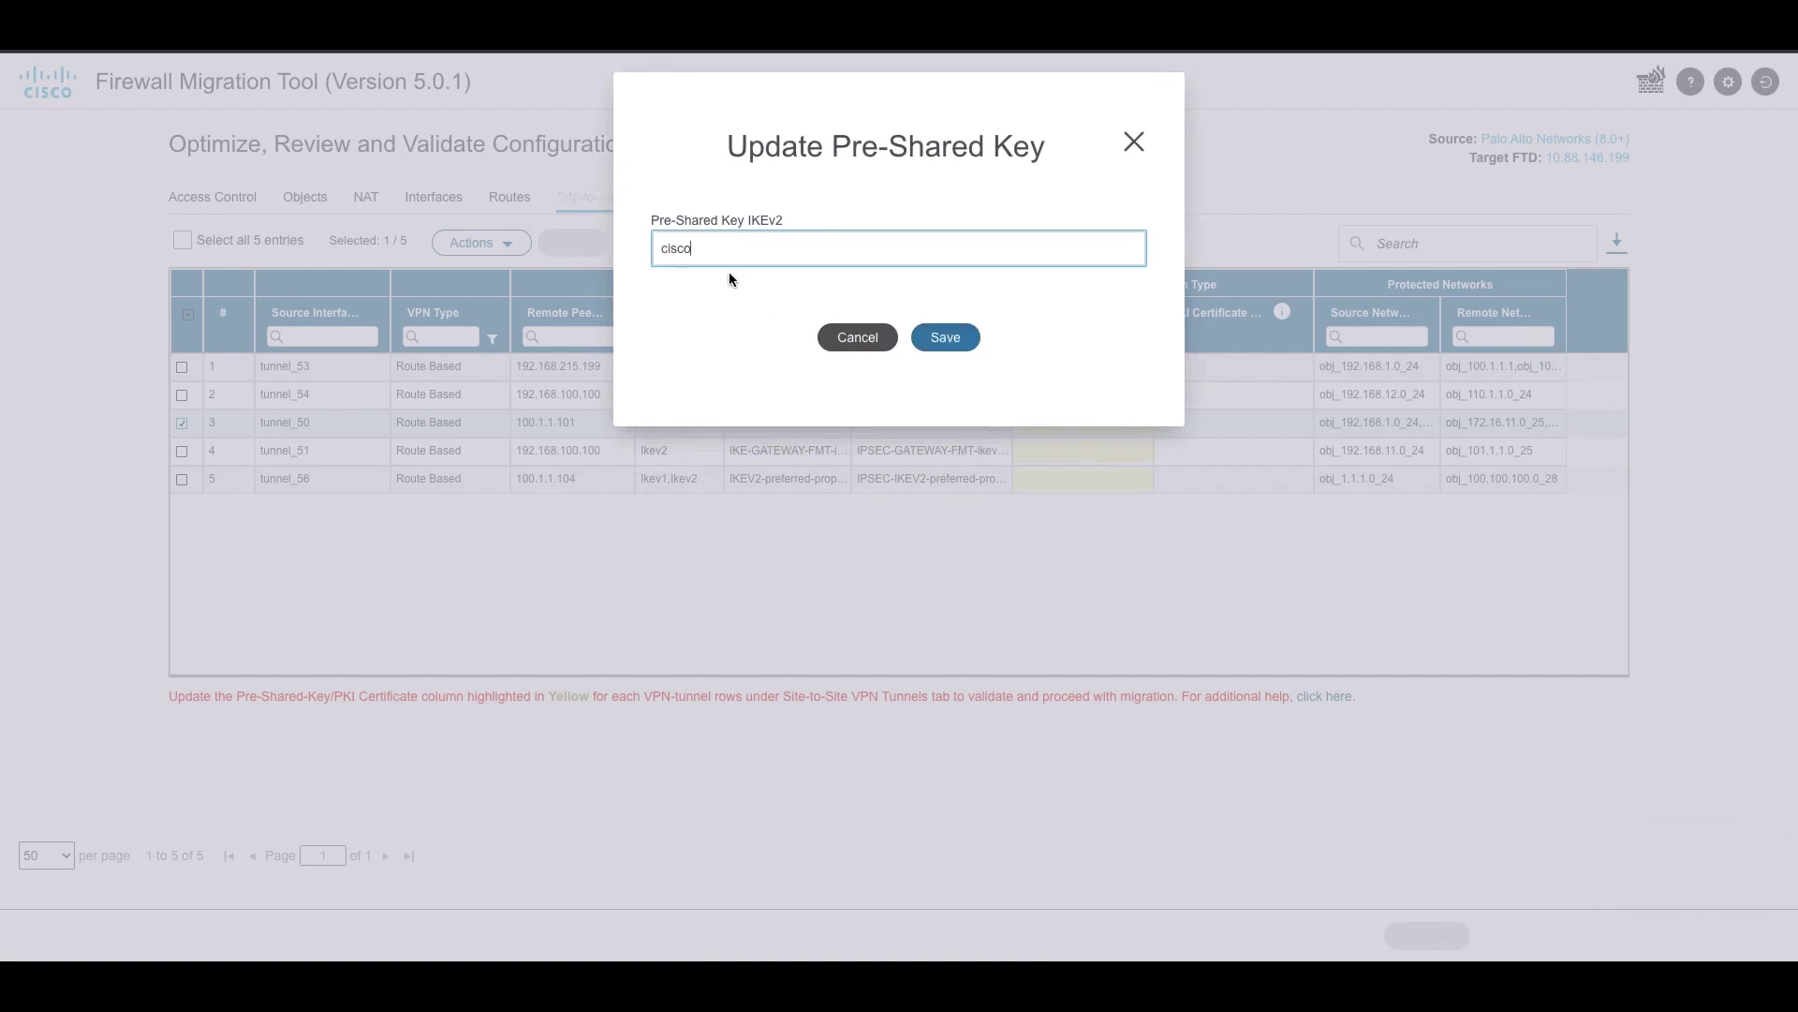
{"action": "left_click", "coordinate": [945, 337]}
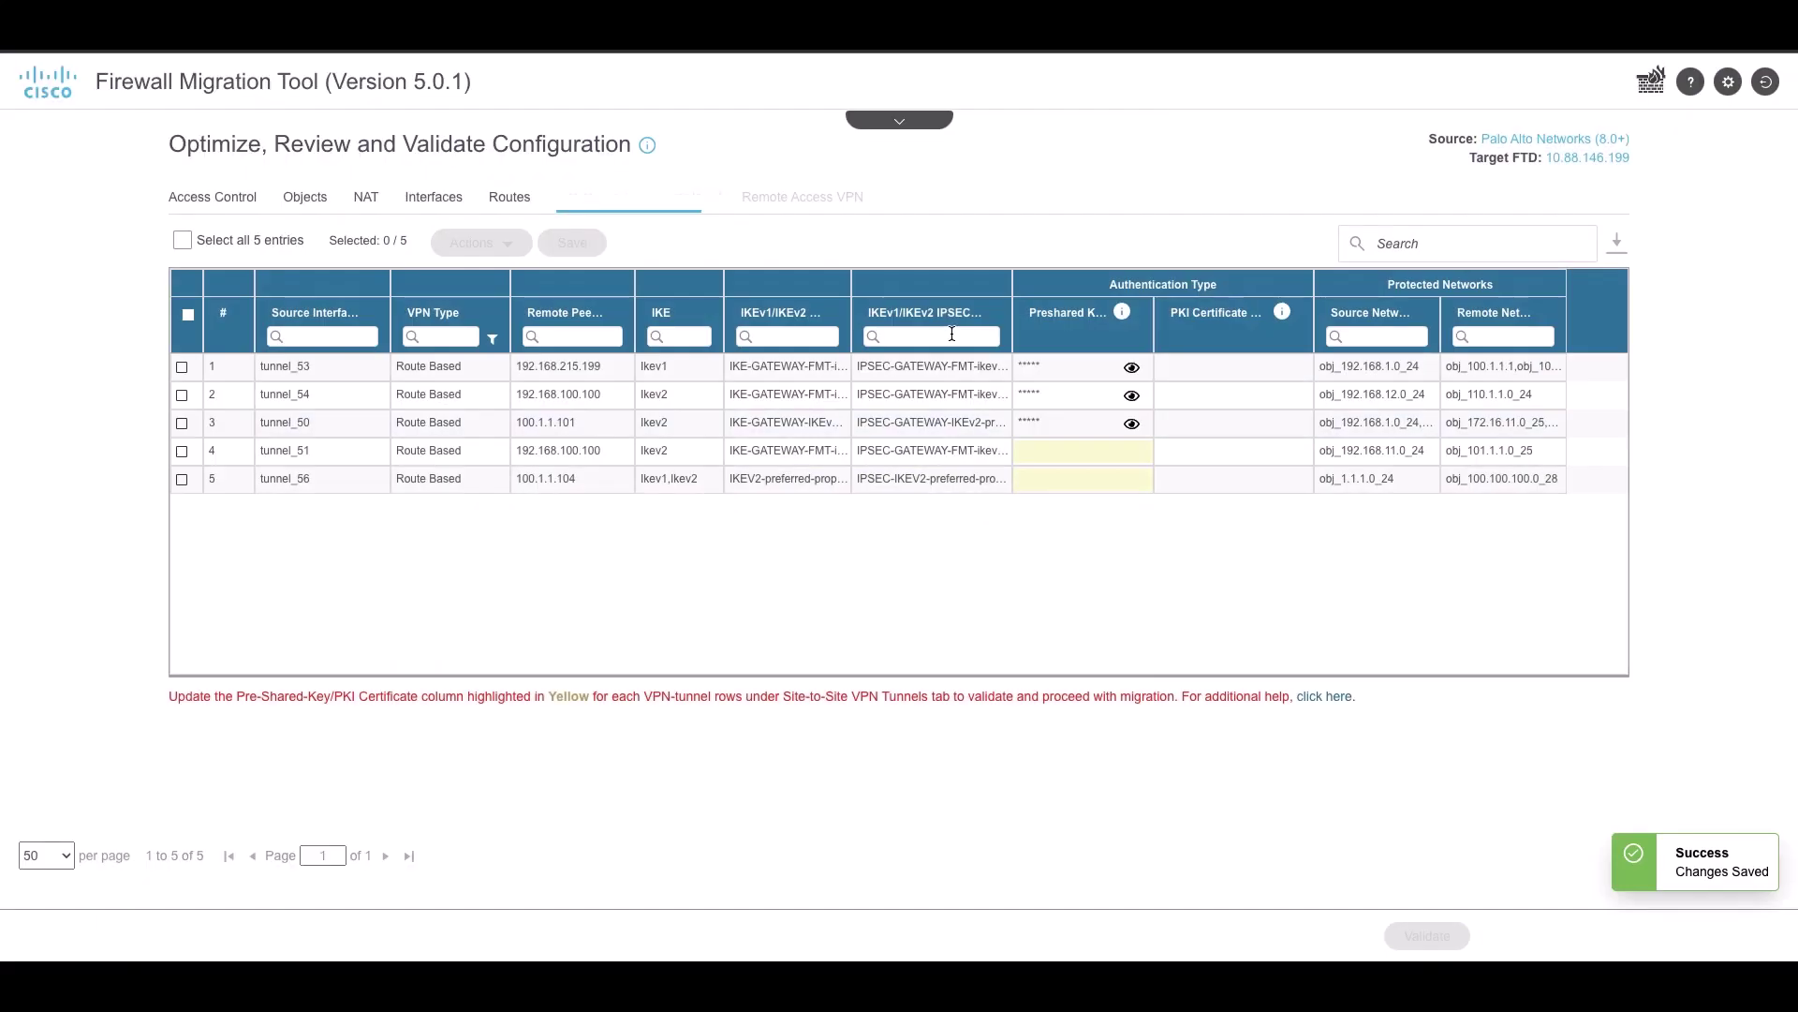
{"action": "left_click", "coordinate": [182, 452]}
{"action": "left_click", "coordinate": [478, 243]}
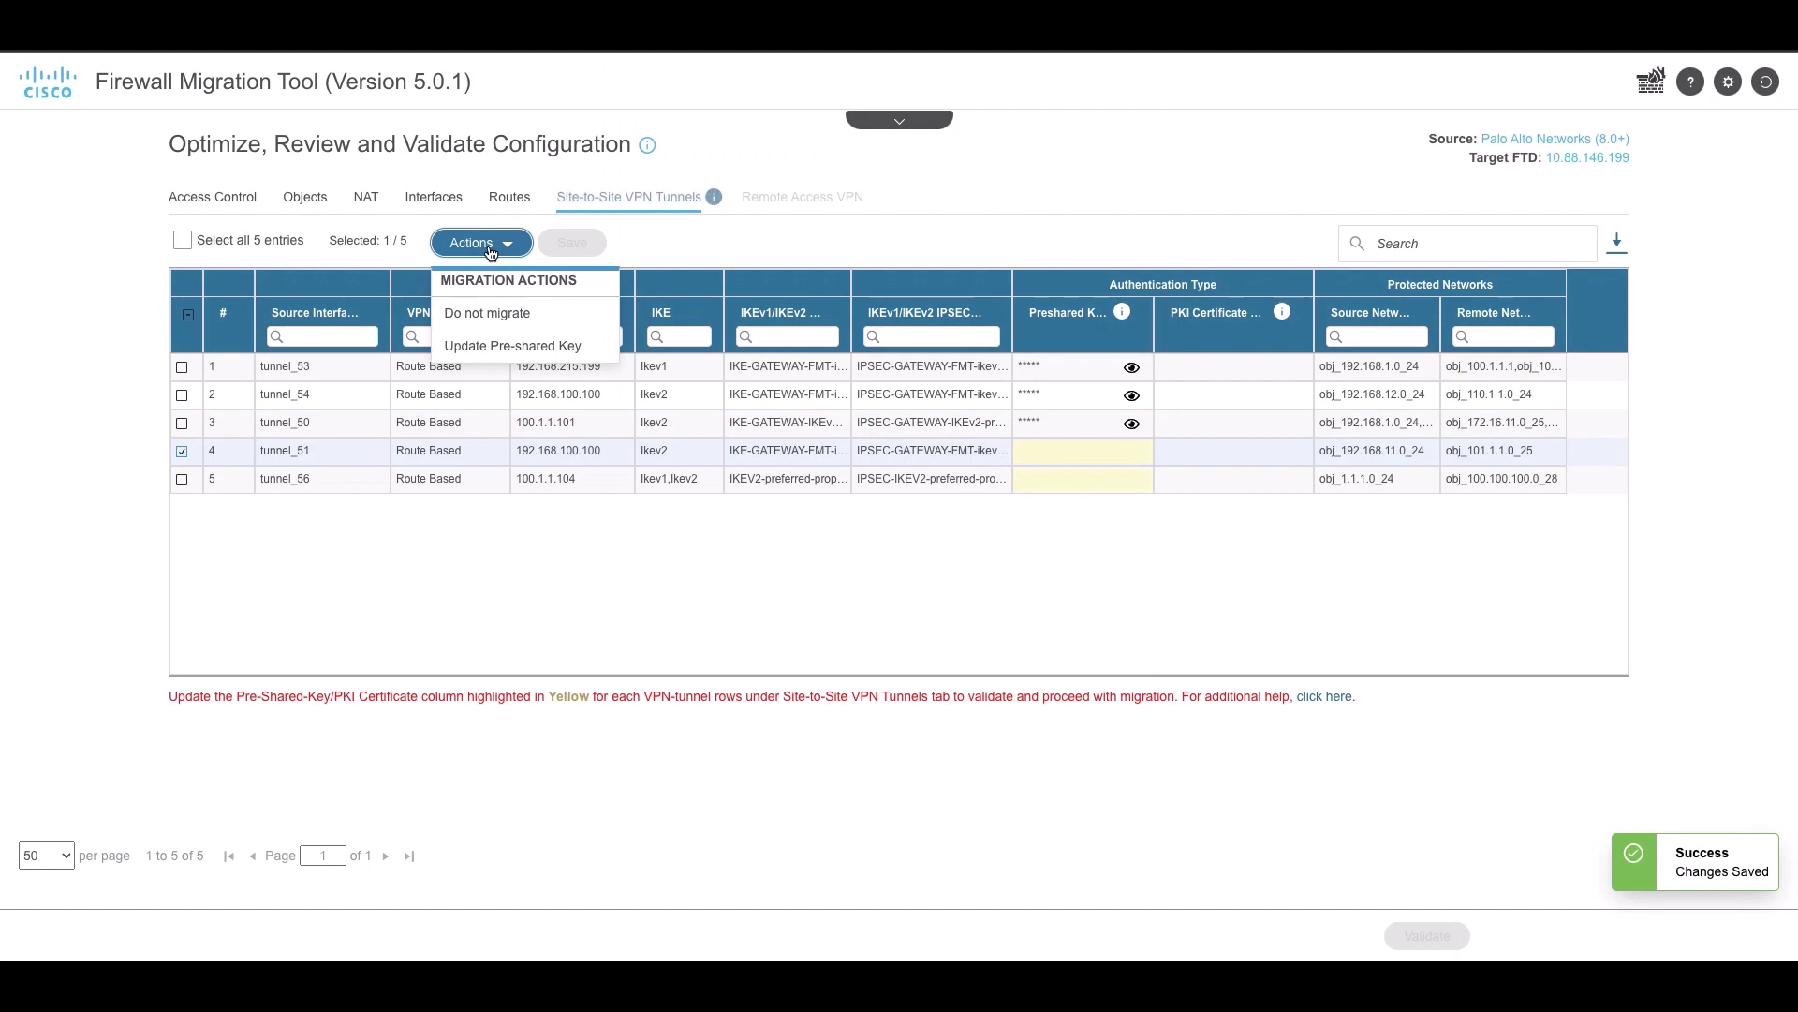
{"action": "left_click", "coordinate": [475, 346]}
{"action": "type", "text": "cis"}
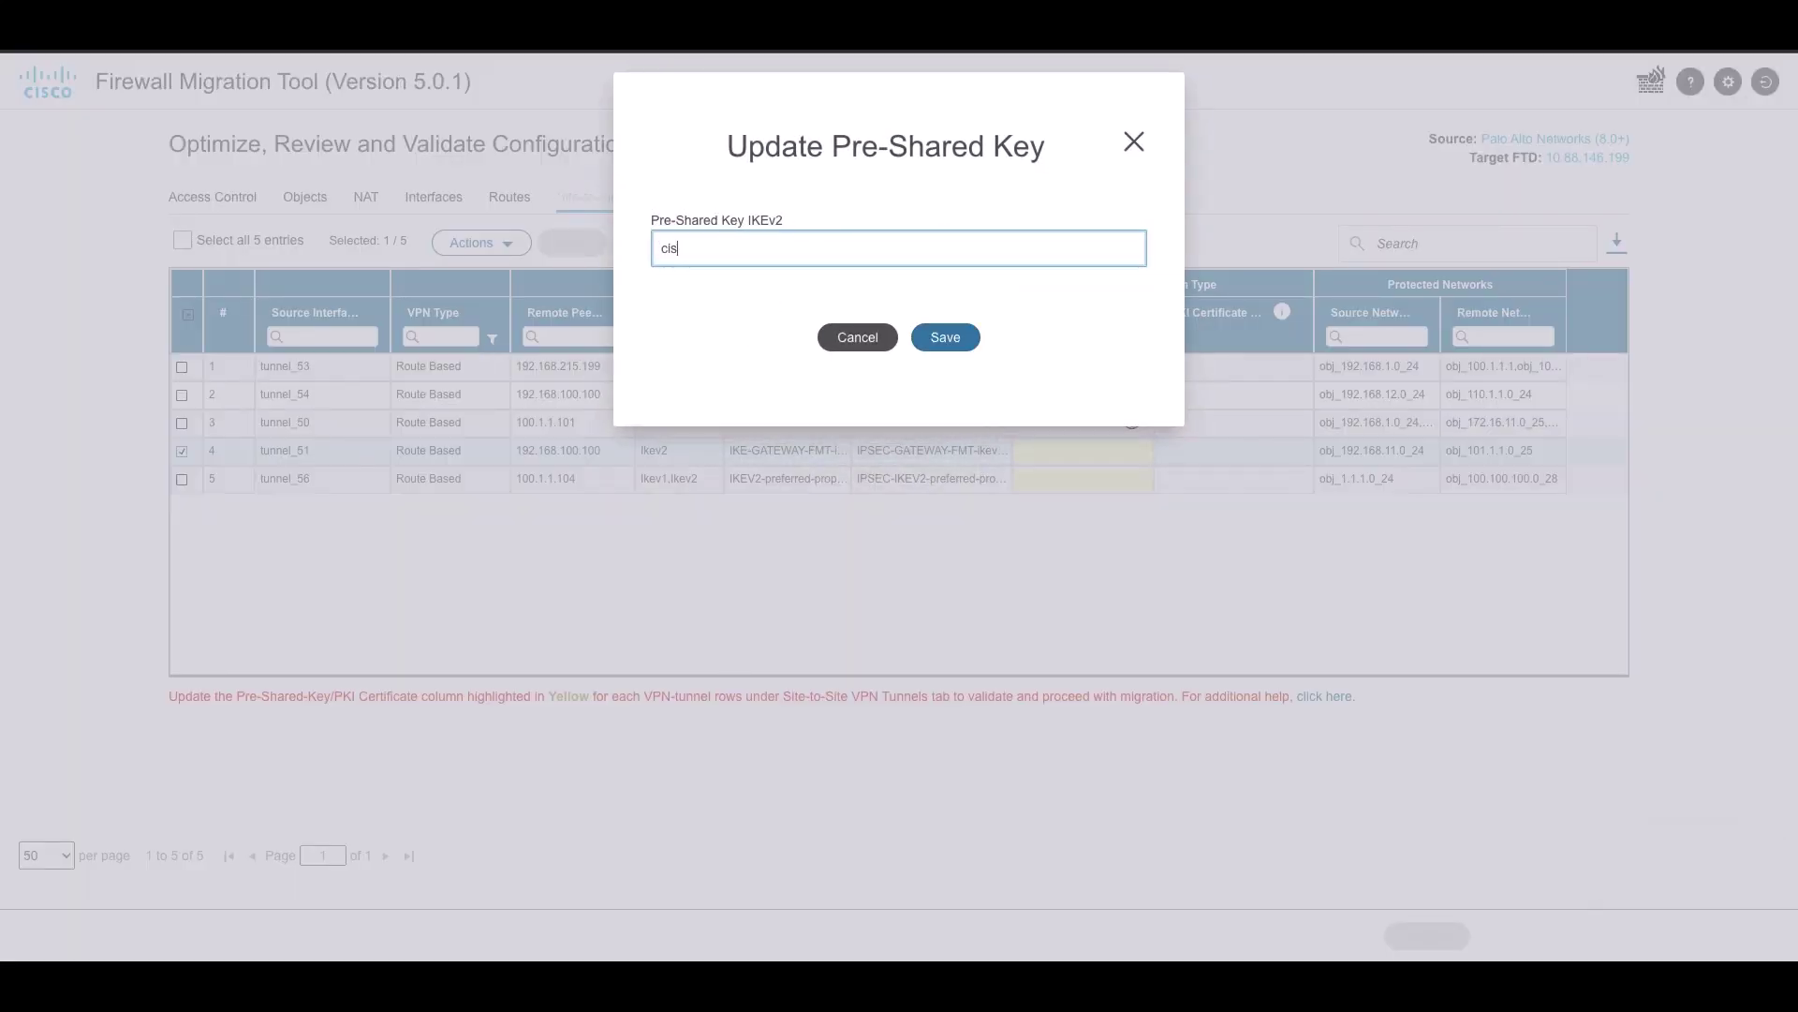
{"action": "type", "text": "co"}
{"action": "left_click", "coordinate": [939, 341]}
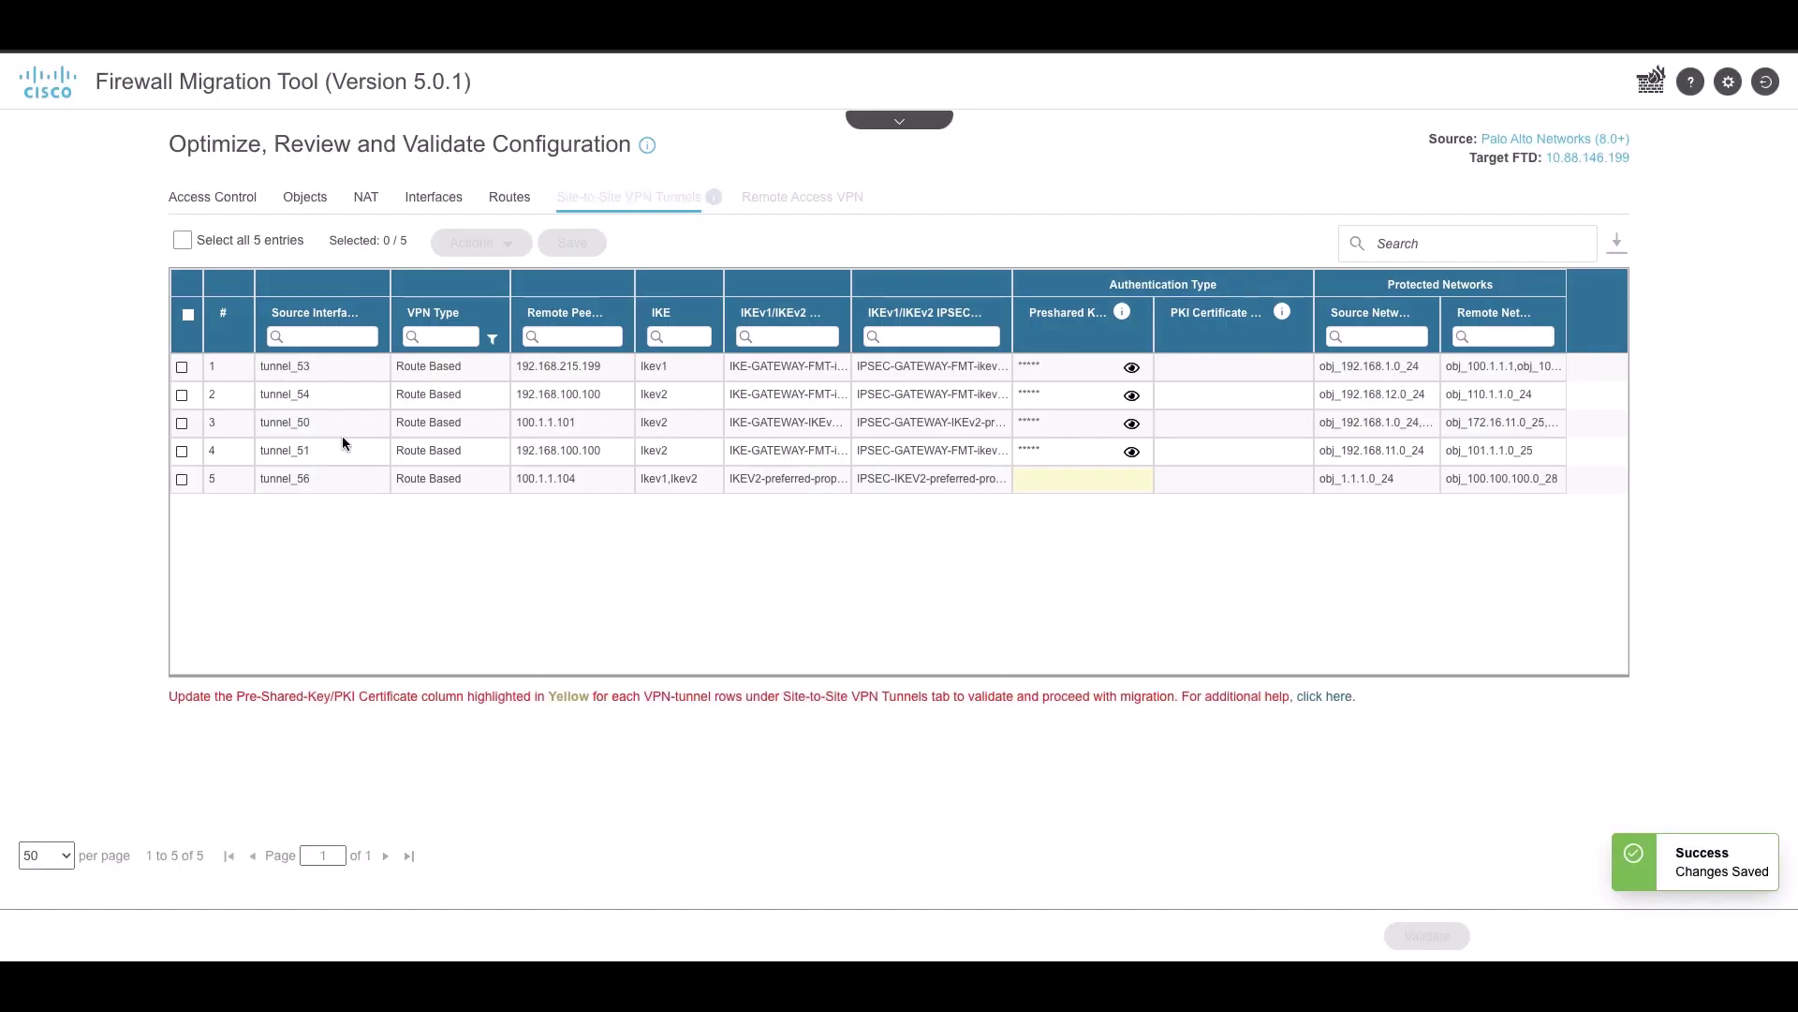
Set both the pre-shared key and the IKEv2 key for tunnel_56
{"action": "left_click", "coordinate": [182, 479]}
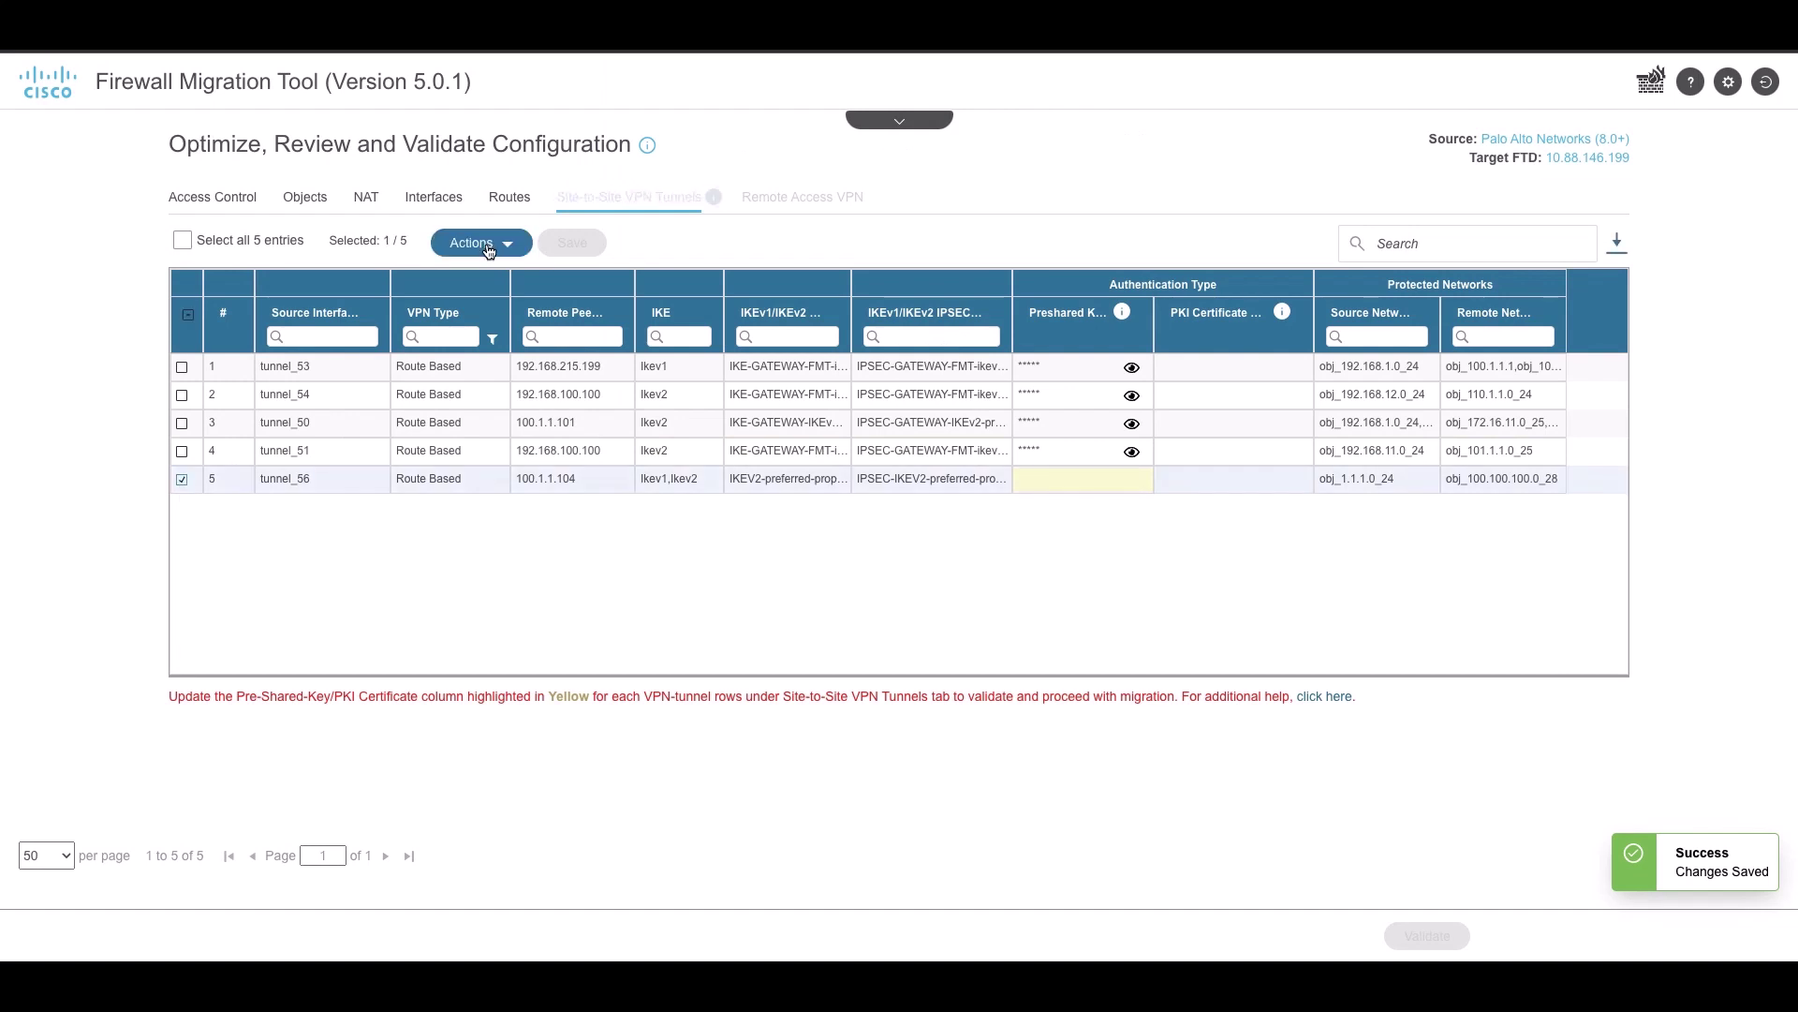
{"action": "left_click", "coordinate": [482, 243]}
{"action": "left_click", "coordinate": [478, 346]}
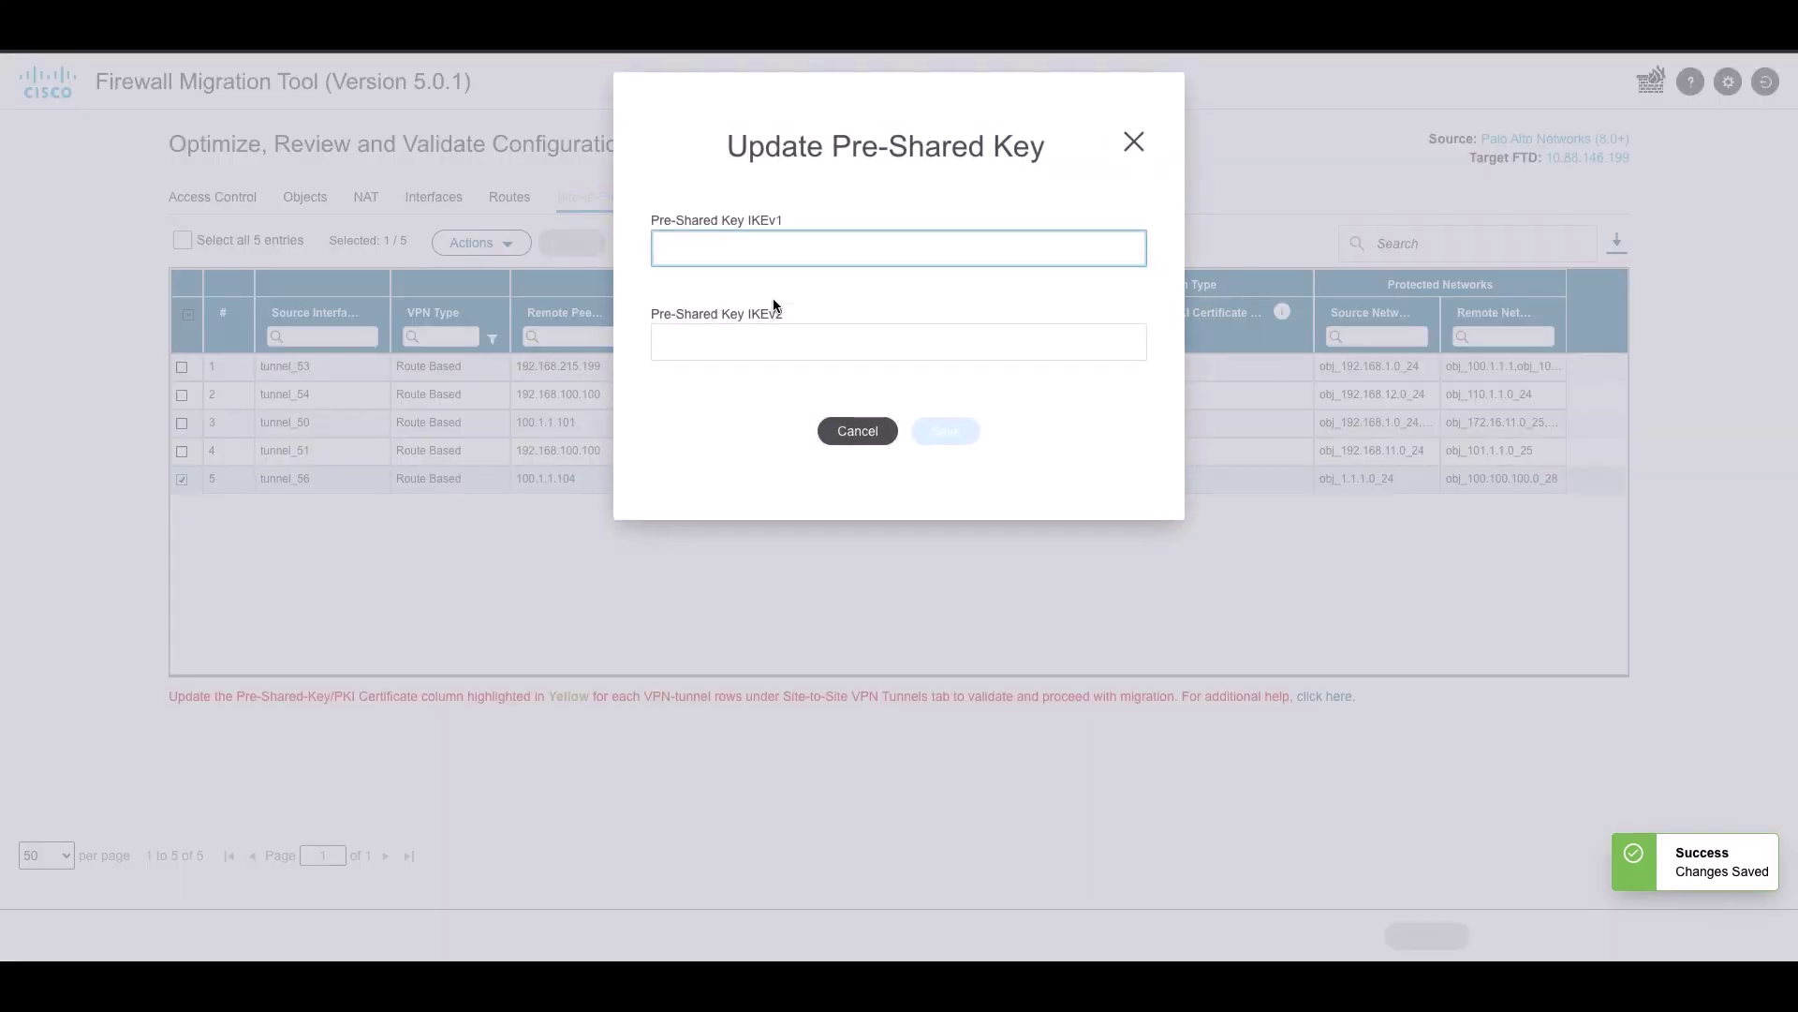
{"action": "type", "text": "cisco"}
{"action": "key", "text": "Tab"}
{"action": "type", "text": "cisco"}
{"action": "left_click", "coordinate": [942, 436]}
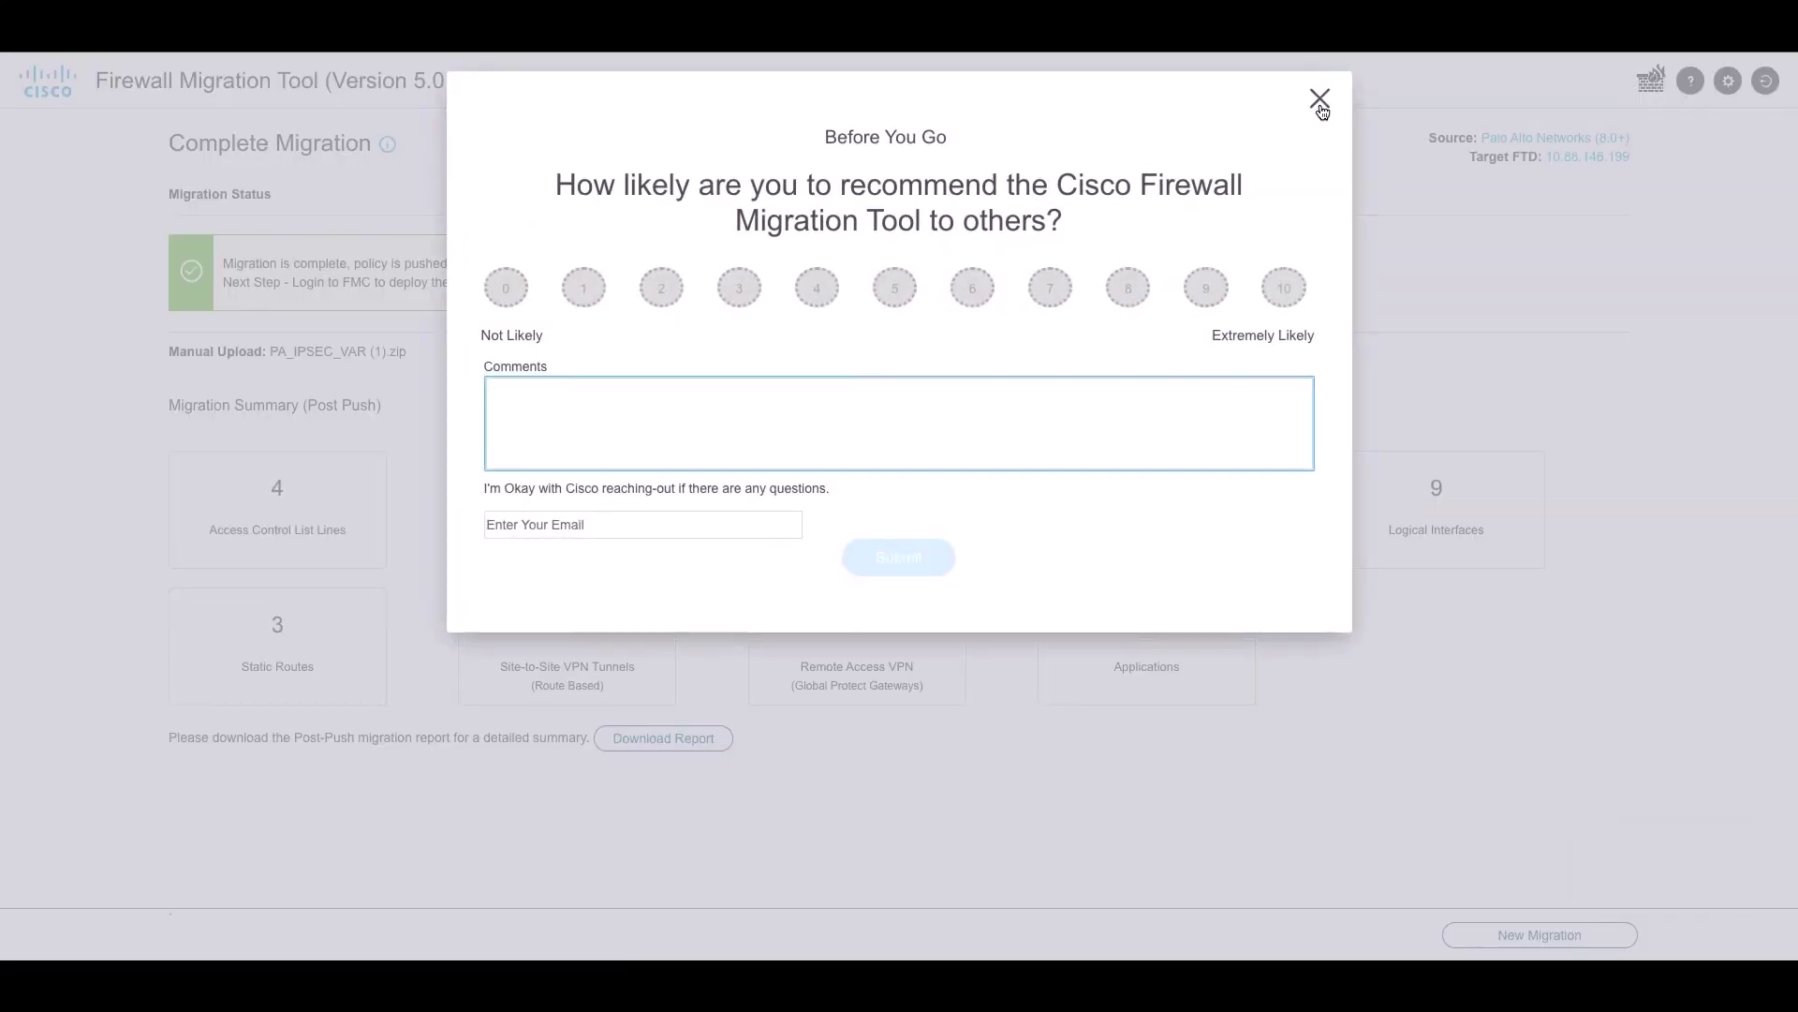
Dismiss the 'Before You Go' feedback survey on the Complete Migration page
{"action": "left_click", "coordinate": [1322, 110]}
{"action": "left_click", "coordinate": [1320, 98]}
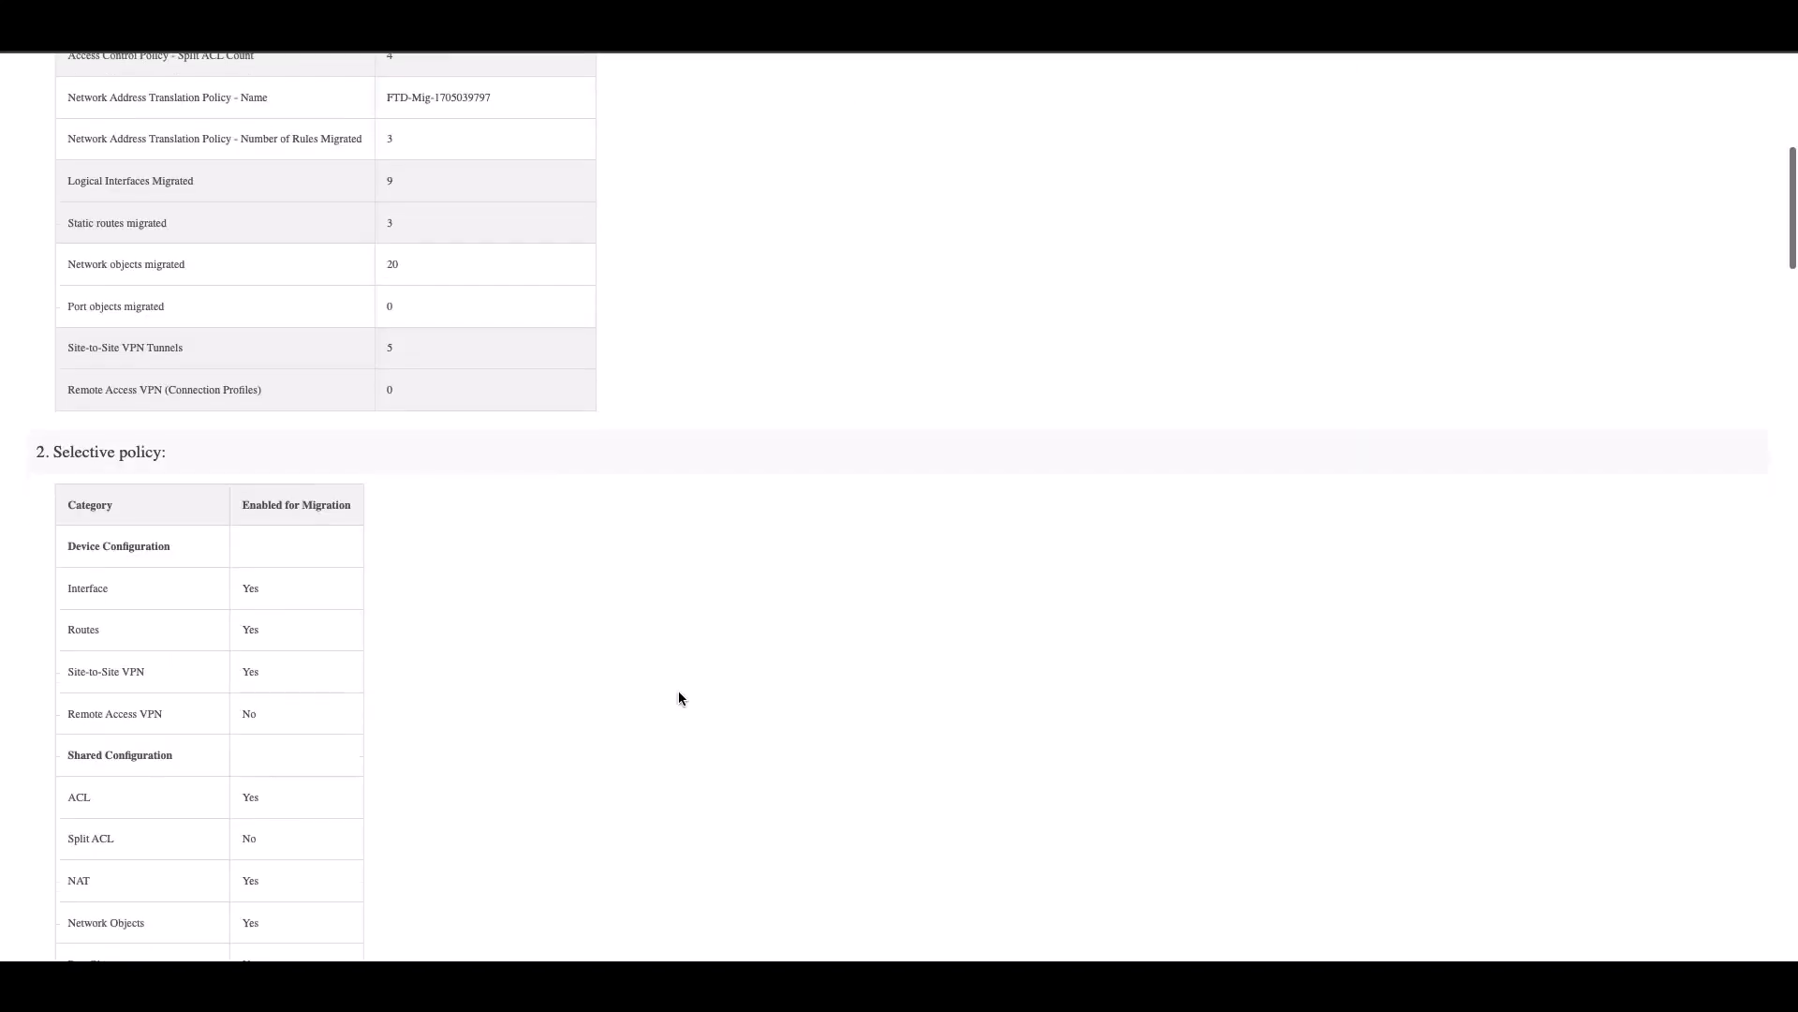
{"action": "scroll", "coordinate": [678, 689], "scroll_direction": "down", "scroll_amount": 5}
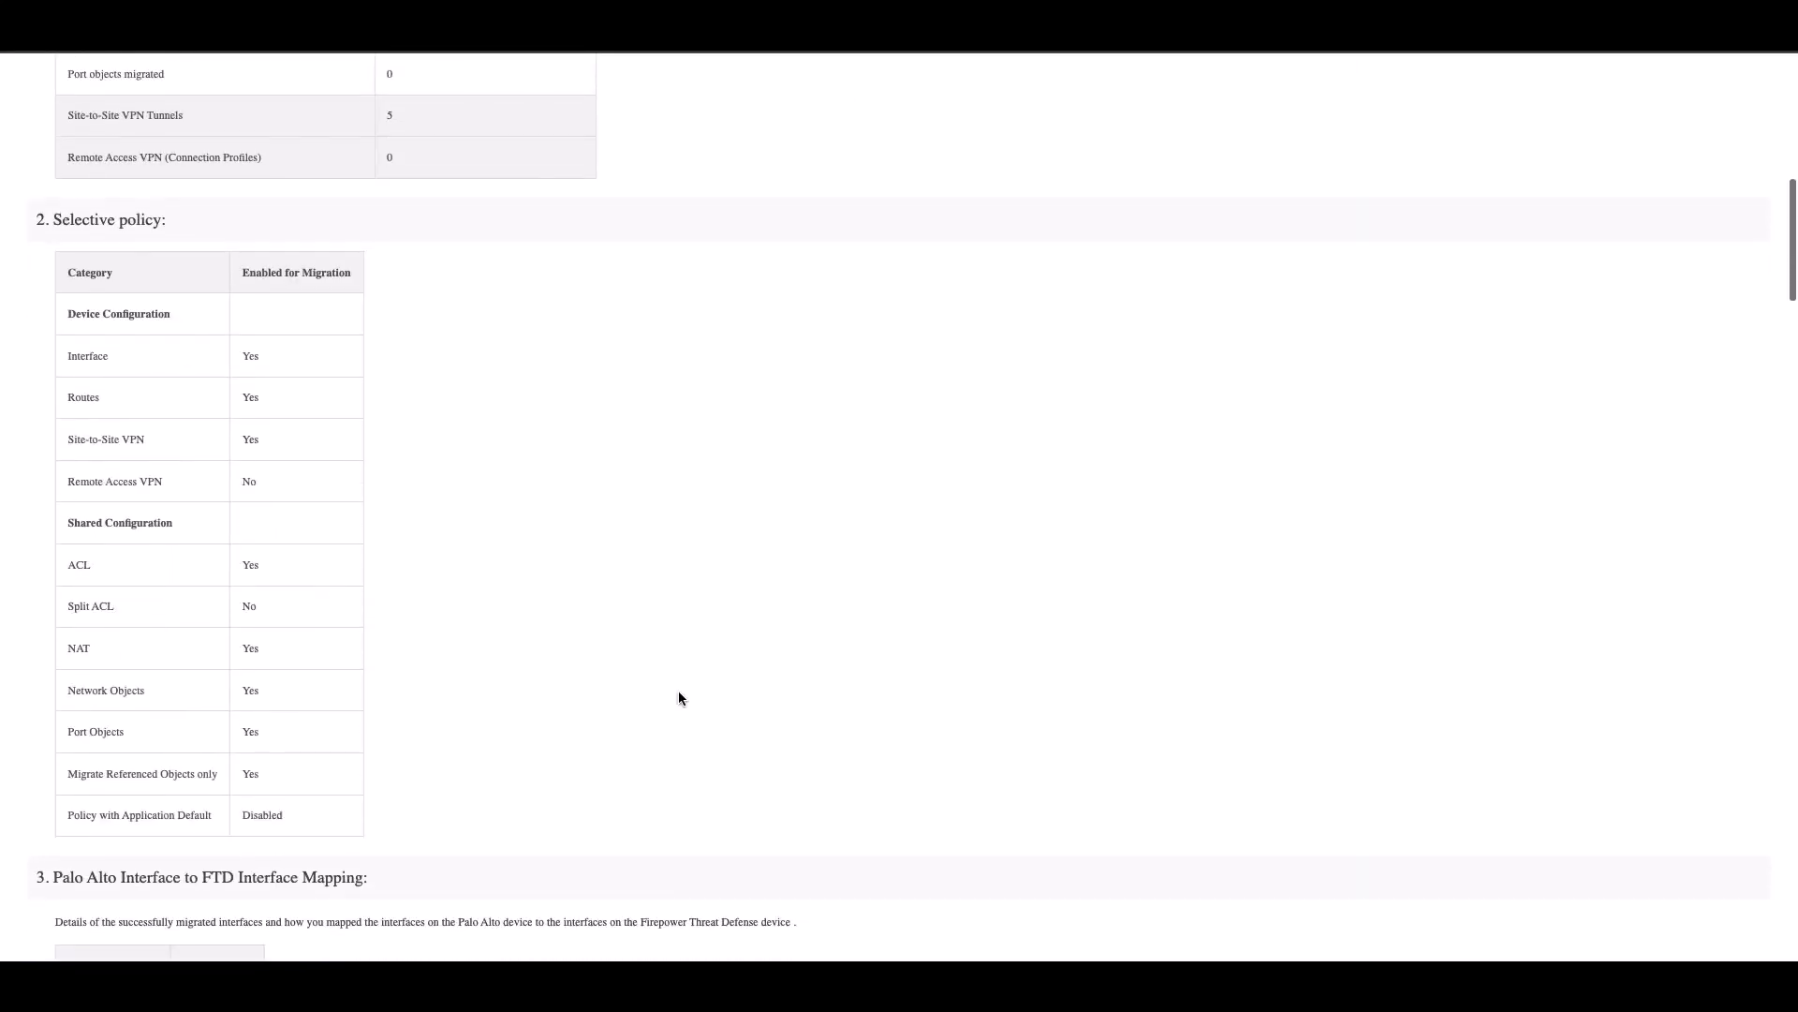
{"action": "scroll", "coordinate": [679, 694], "scroll_direction": "down", "scroll_amount": 5}
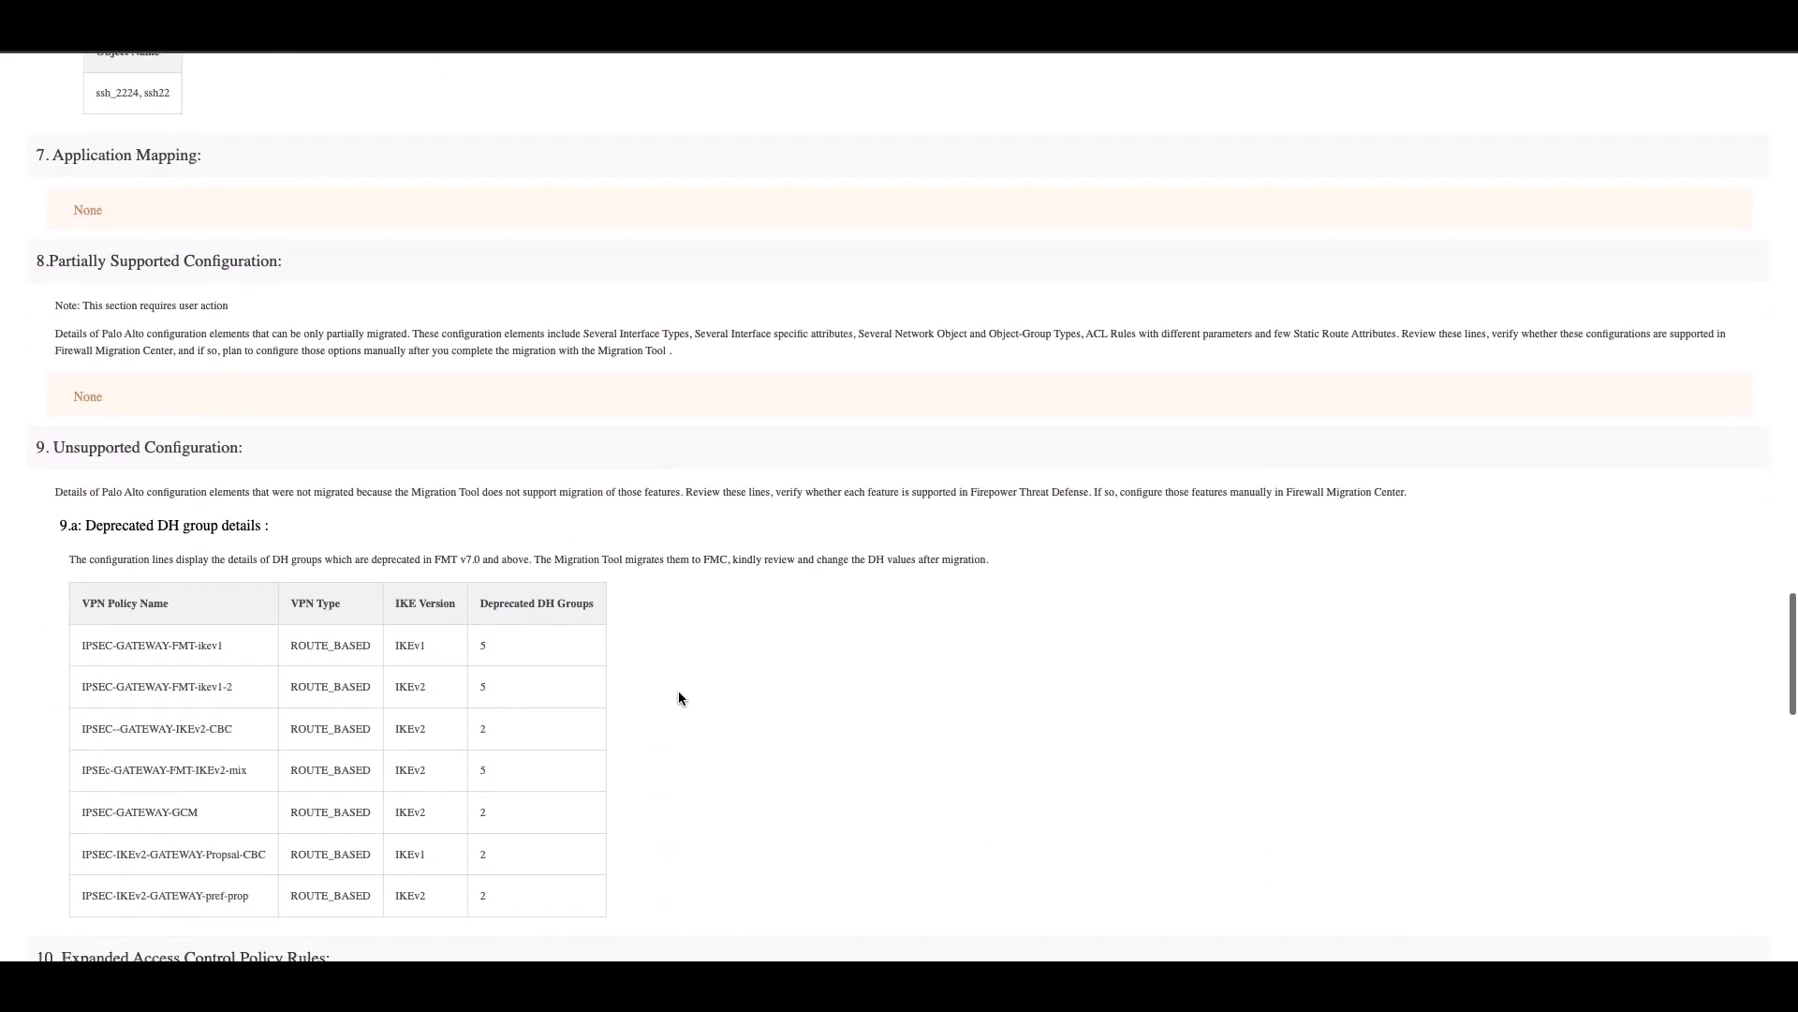
{"action": "scroll", "coordinate": [679, 698], "scroll_direction": "down", "scroll_amount": 18}
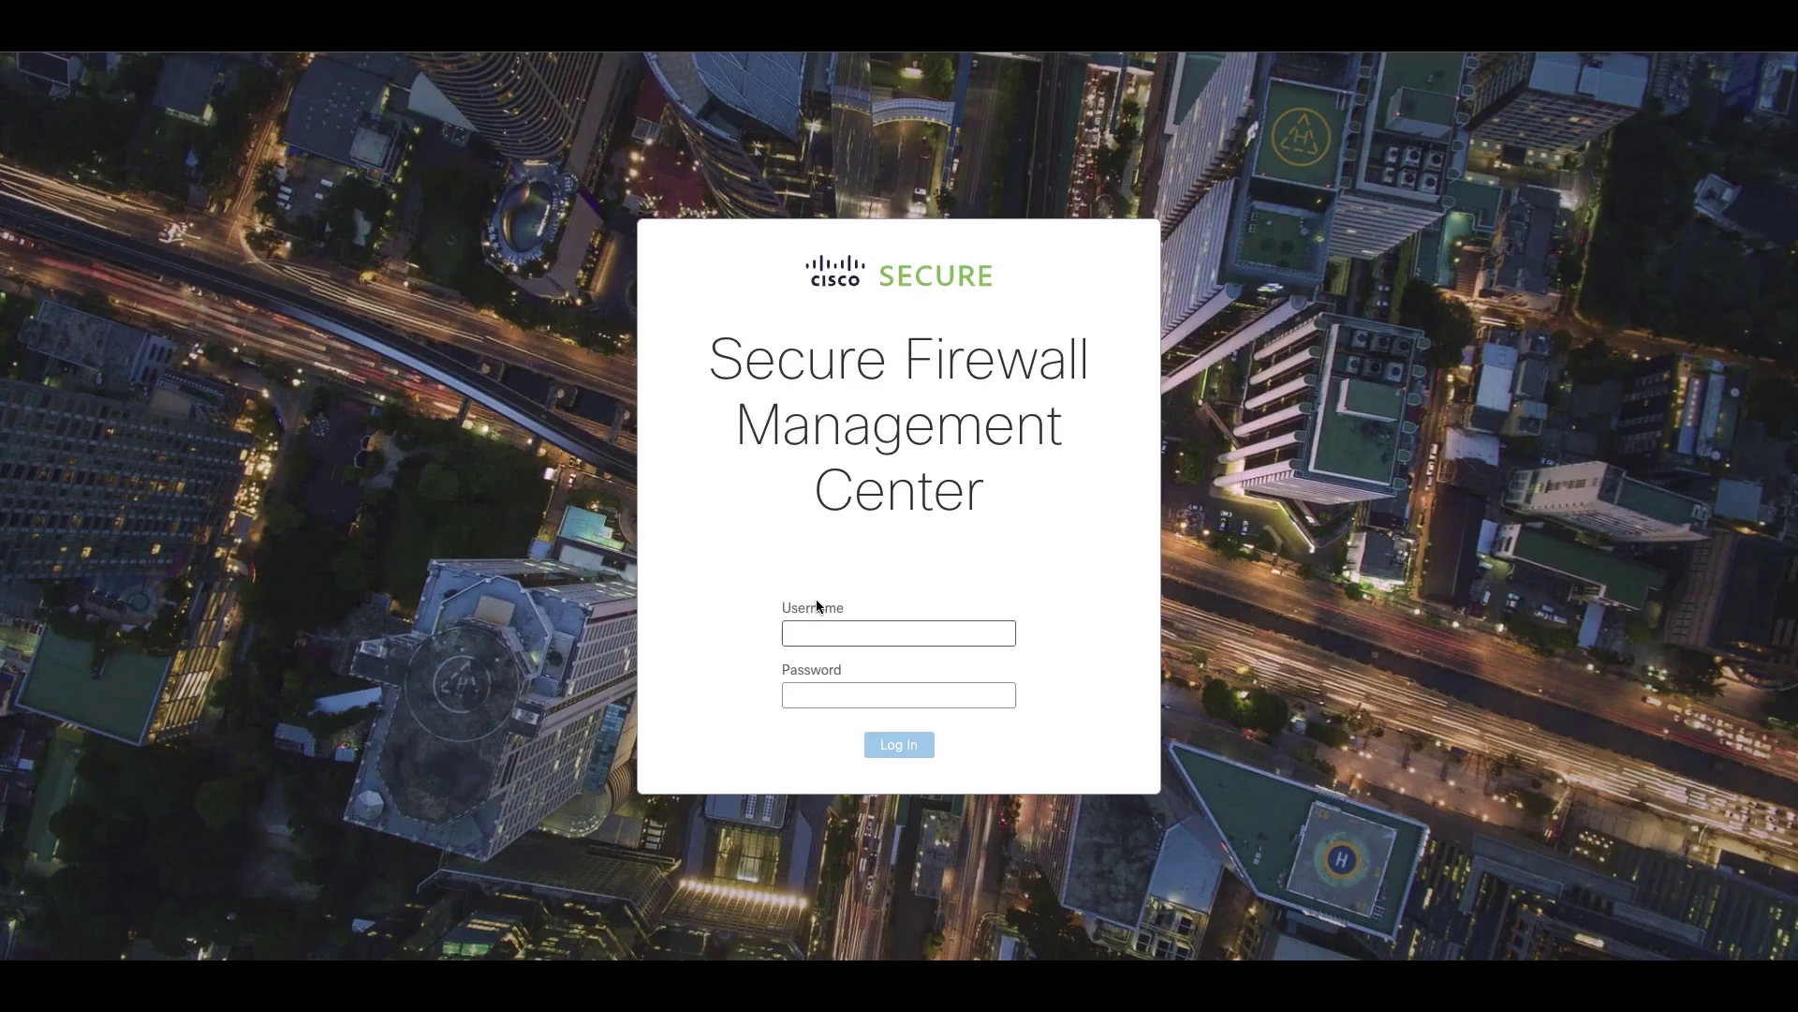
Log in to Firewall Management Center with the FMC credentials
{"action": "left_click", "coordinate": [827, 637]}
{"action": "type", "text": "api"}
{"action": "key", "text": "Tab"}
{"action": "type", "text": "***"}
{"action": "key", "text": "Return"}
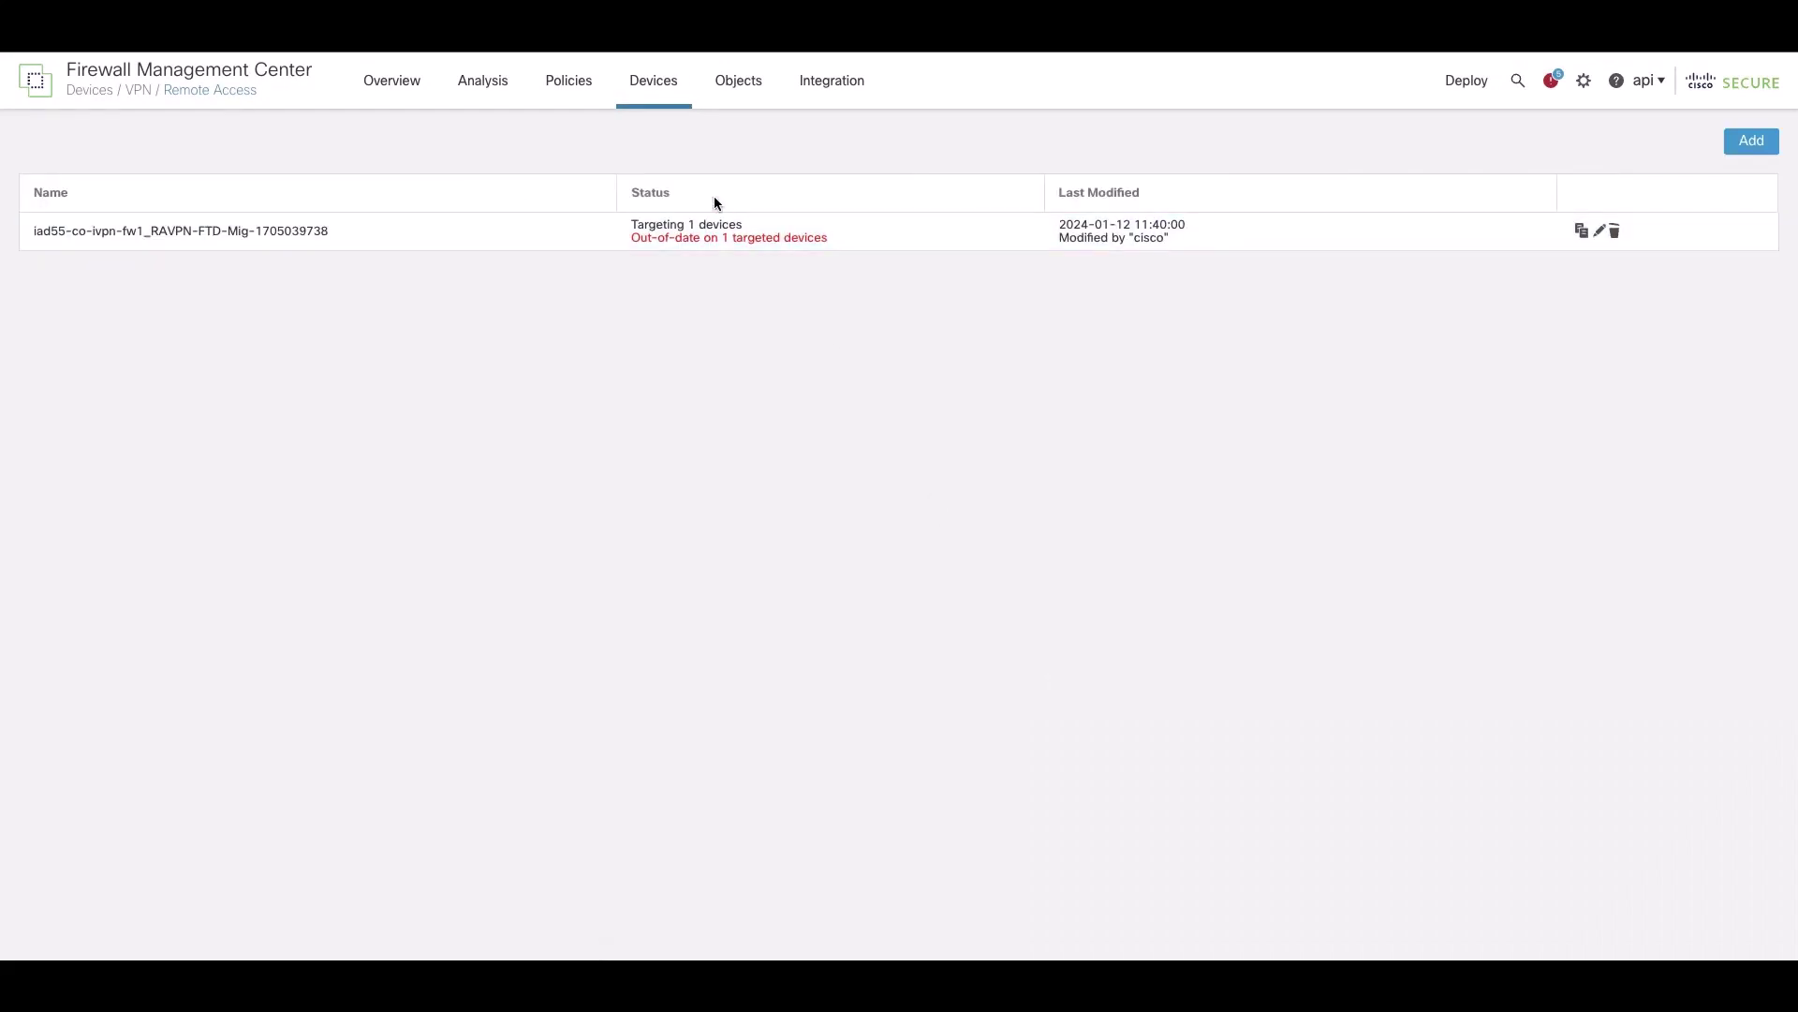
Show the Site To Site VPN topologies and expand IPSEC--GATEWAY-IKEv2-CBC's node details
{"action": "mouse_move", "coordinate": [677, 107]}
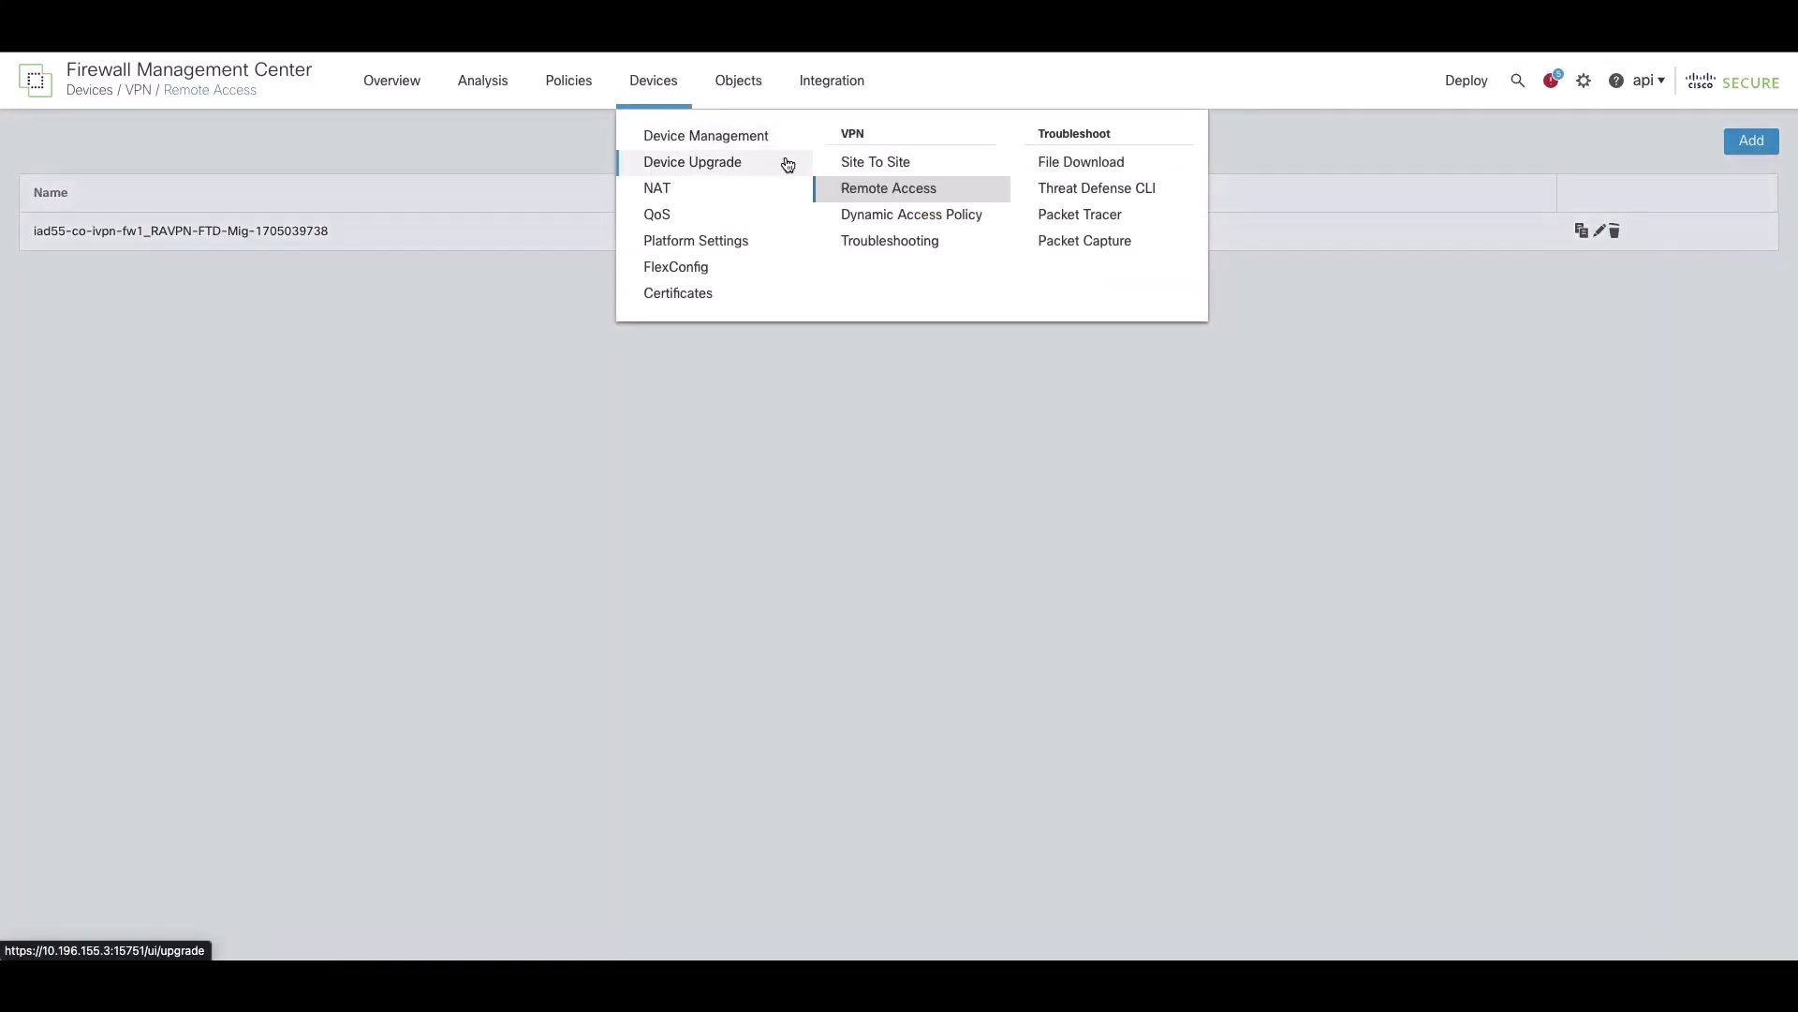
{"action": "left_click", "coordinate": [841, 167]}
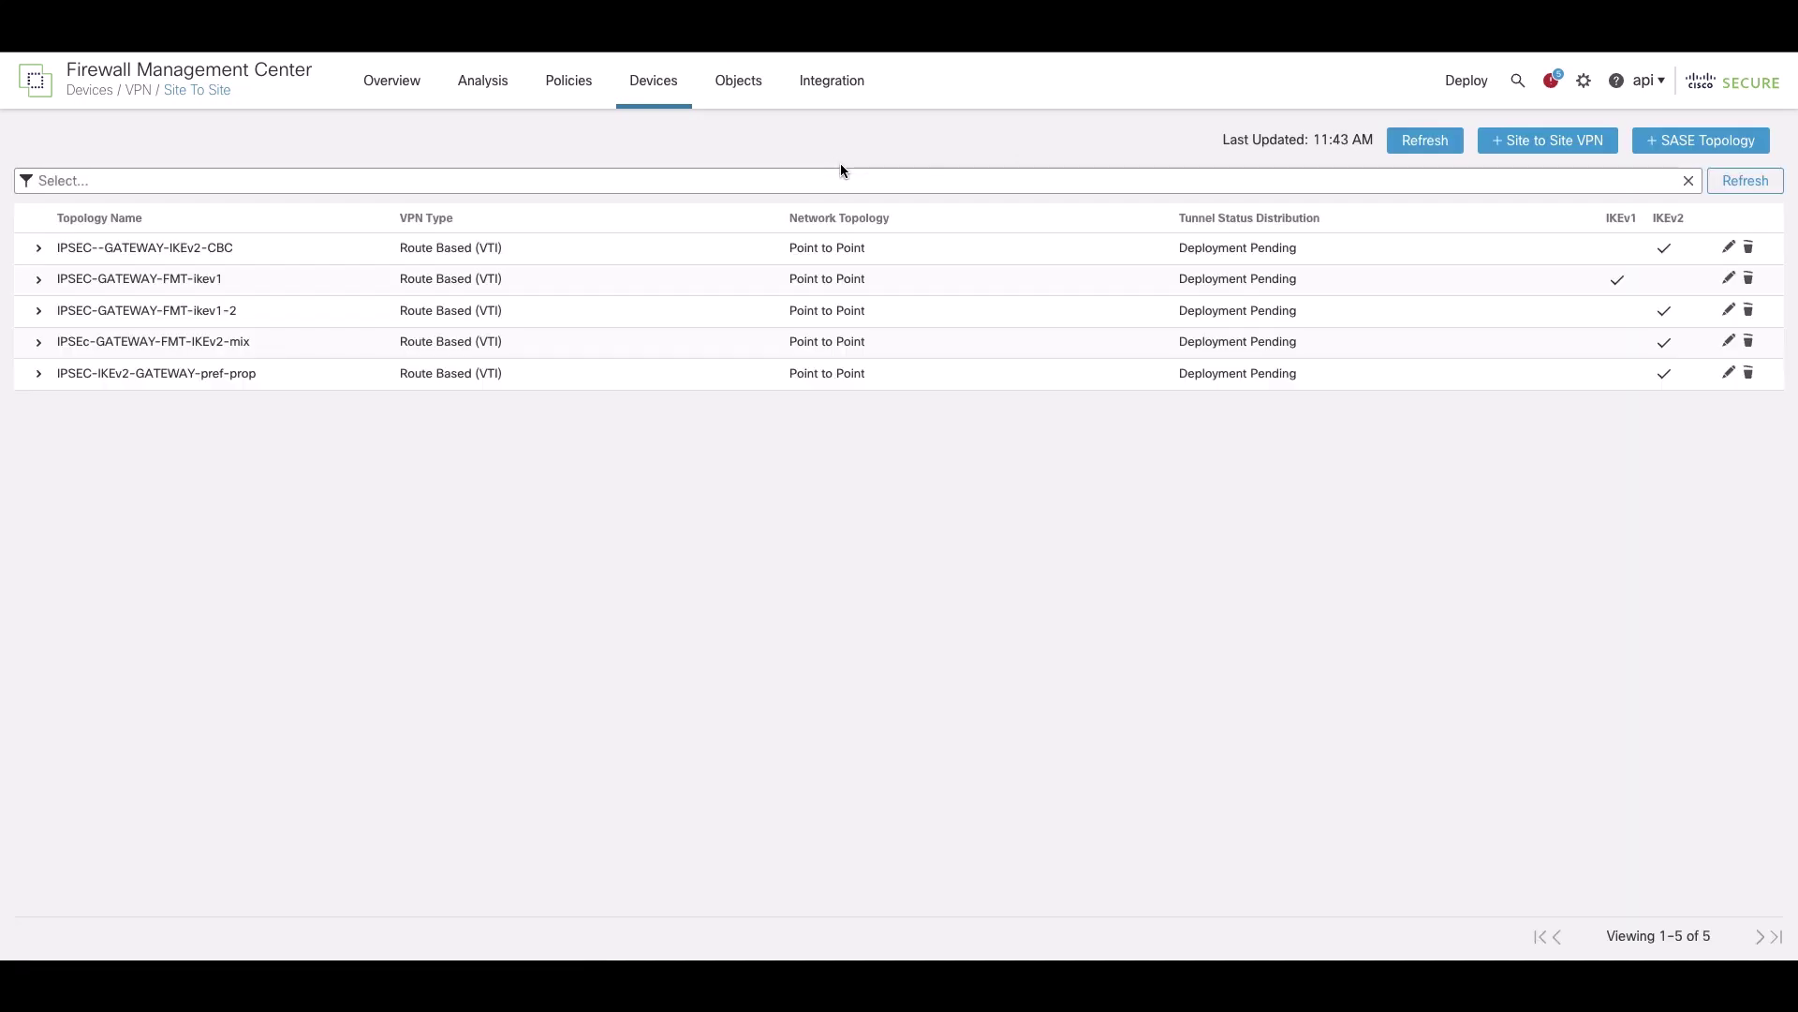
{"action": "left_click", "coordinate": [40, 248]}
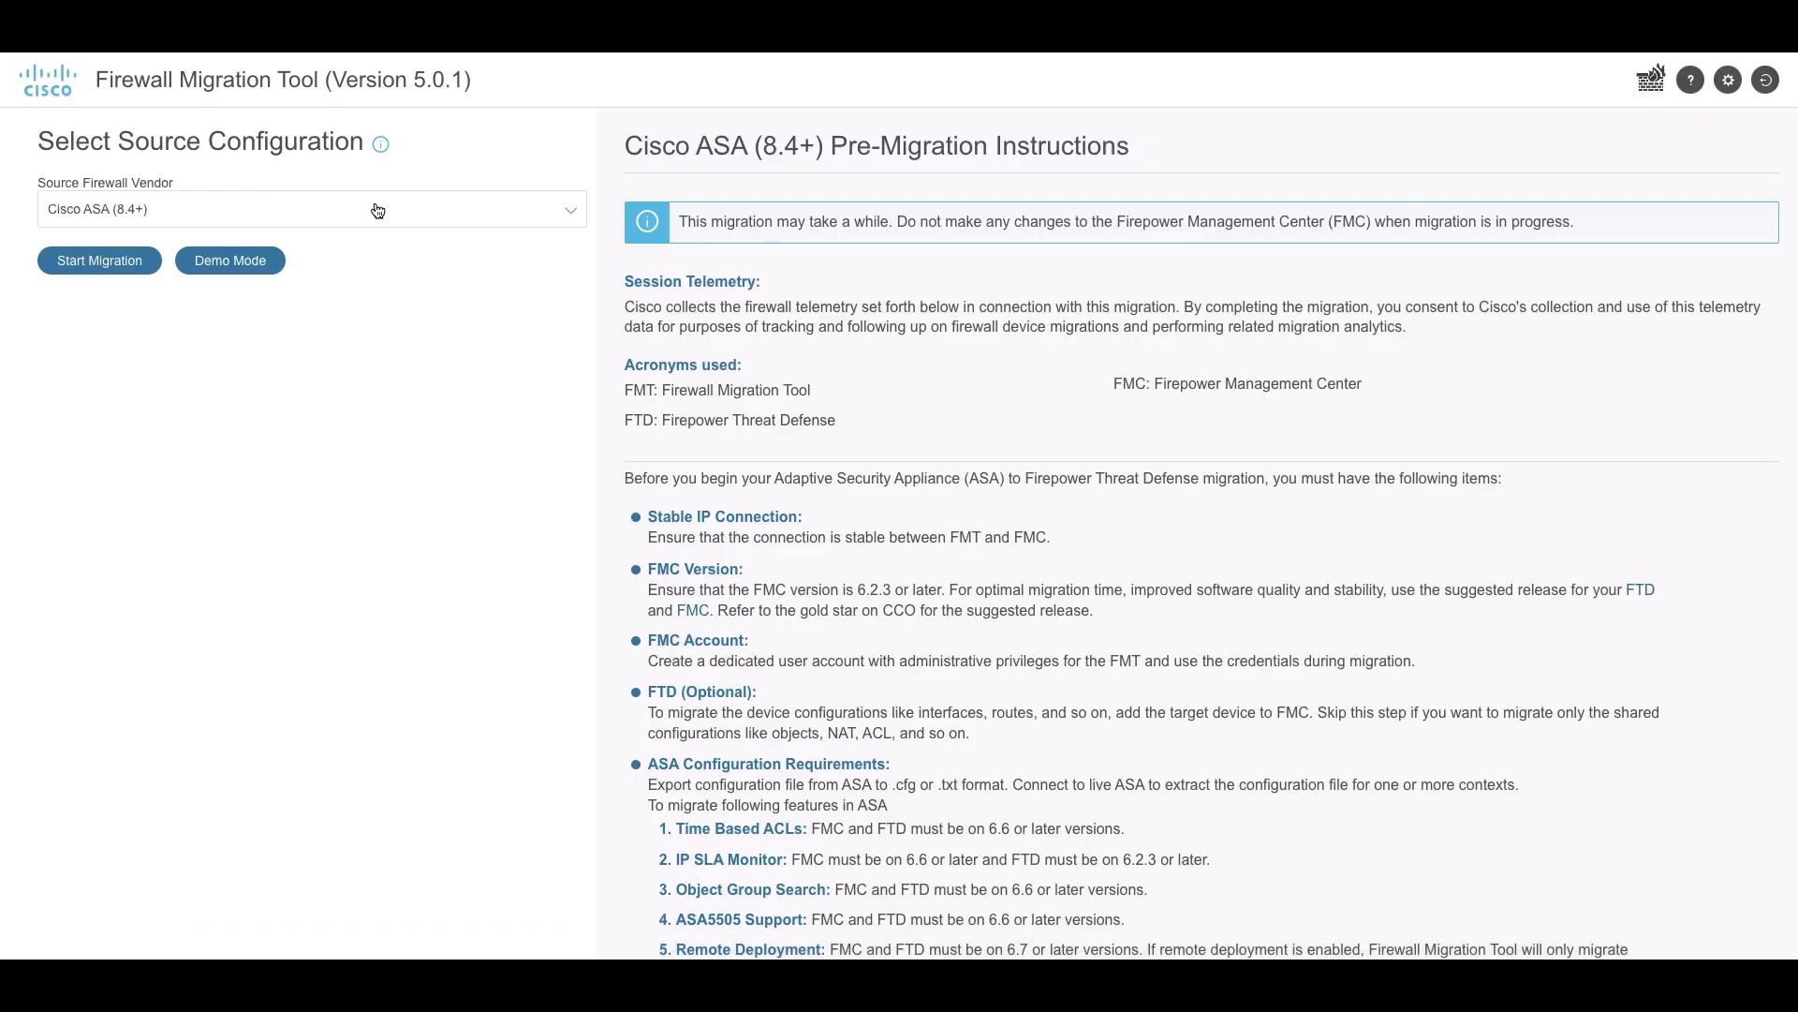
Pick Palo Alto Networks (8.0+) as source vendor again and scroll through its pre-migration instructions
{"action": "left_click", "coordinate": [377, 209]}
{"action": "left_click", "coordinate": [251, 435]}
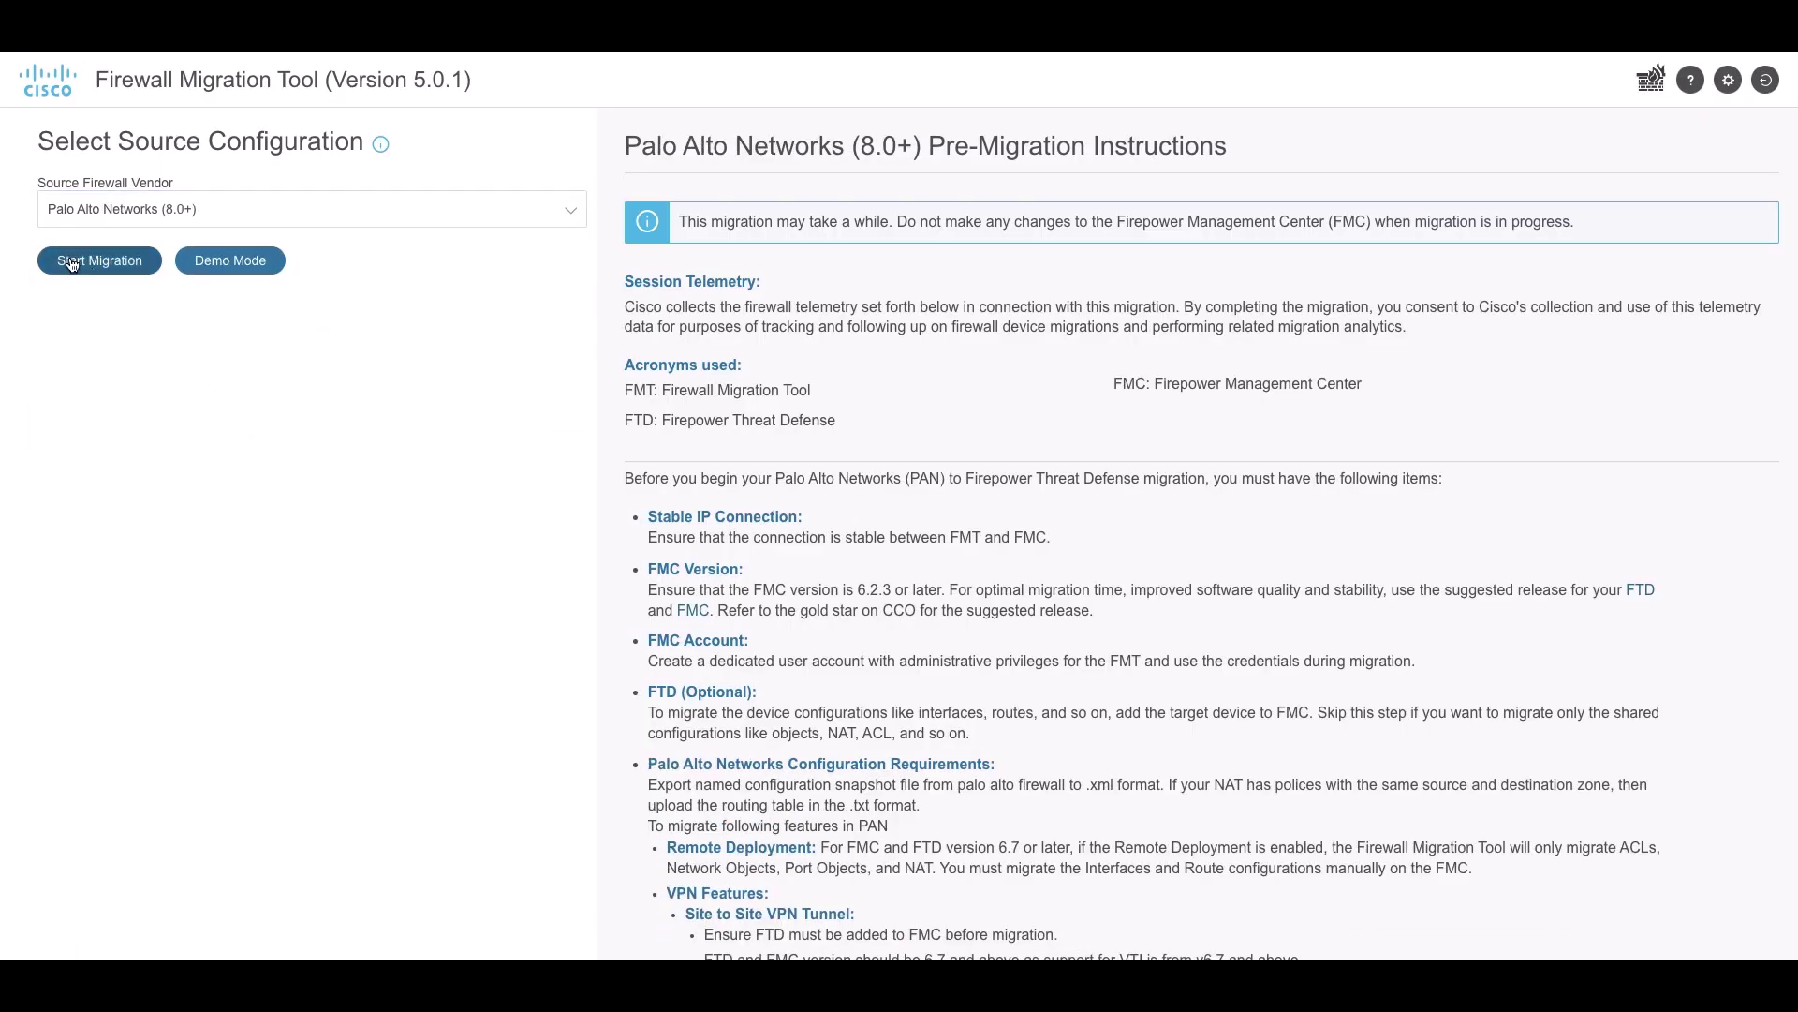
{"action": "scroll", "coordinate": [721, 562], "scroll_direction": "down", "scroll_amount": 7}
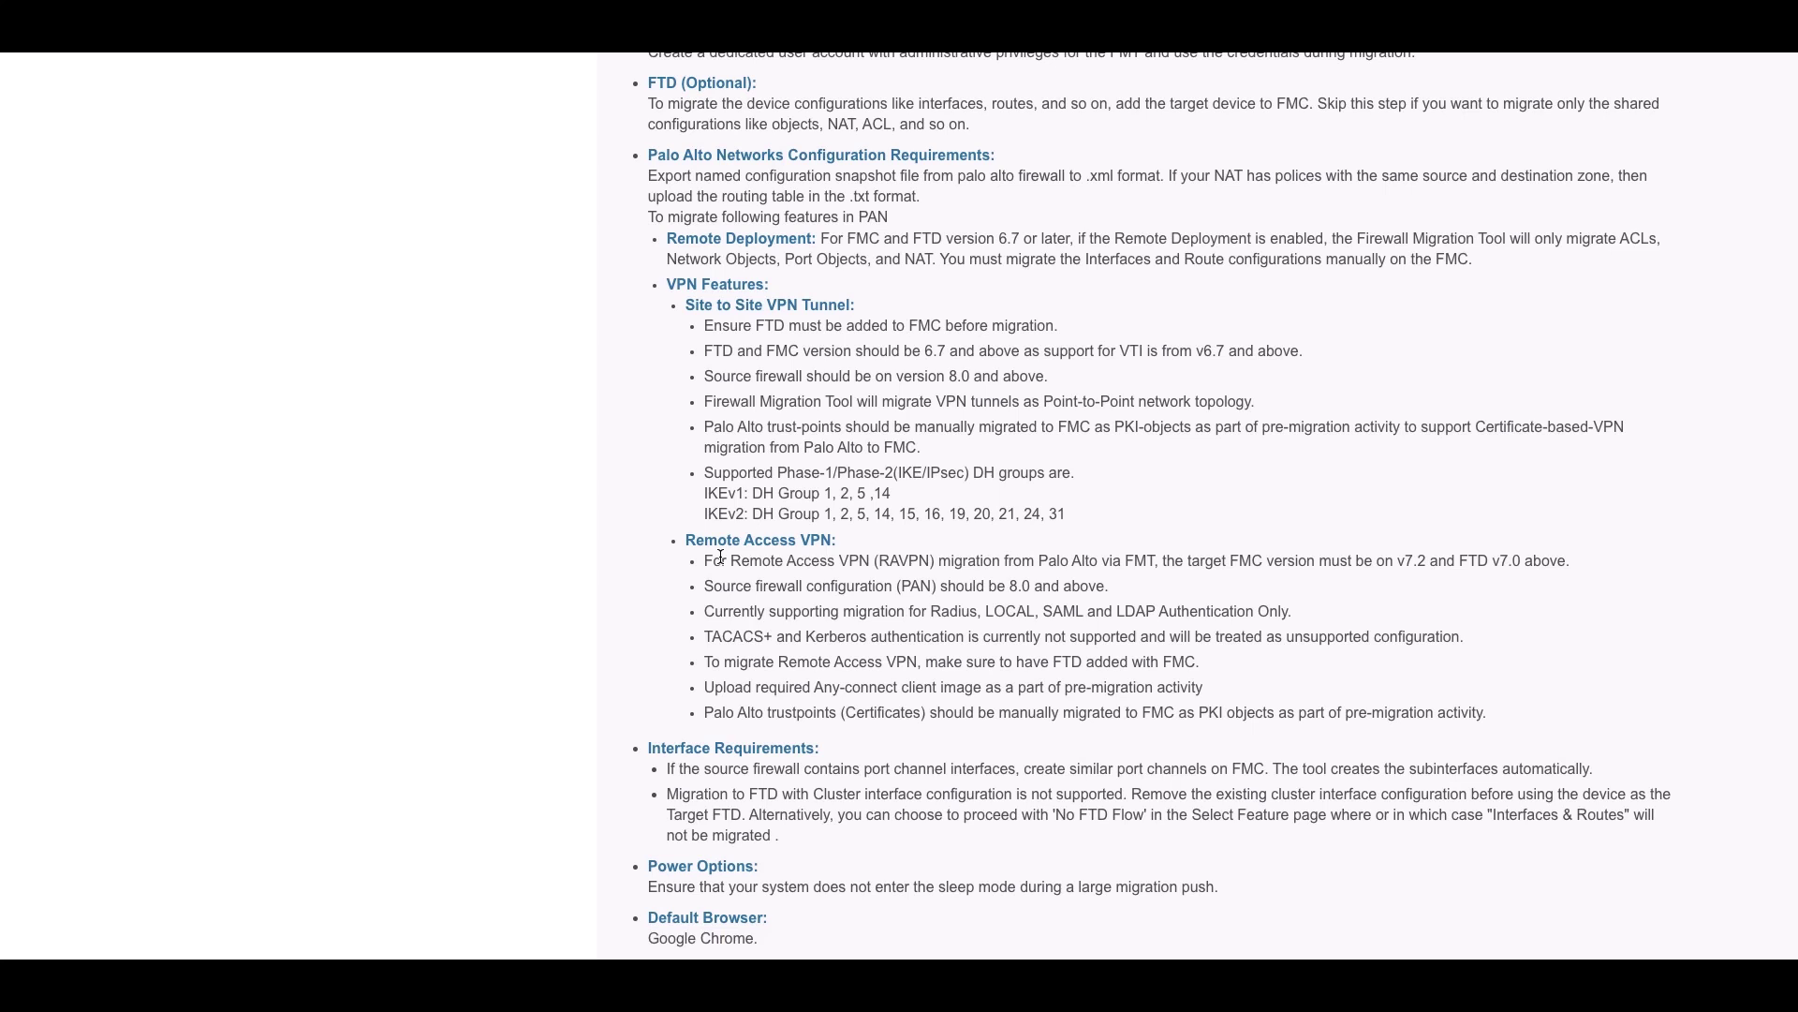
{"action": "scroll", "coordinate": [720, 556], "scroll_direction": "up", "scroll_amount": 6}
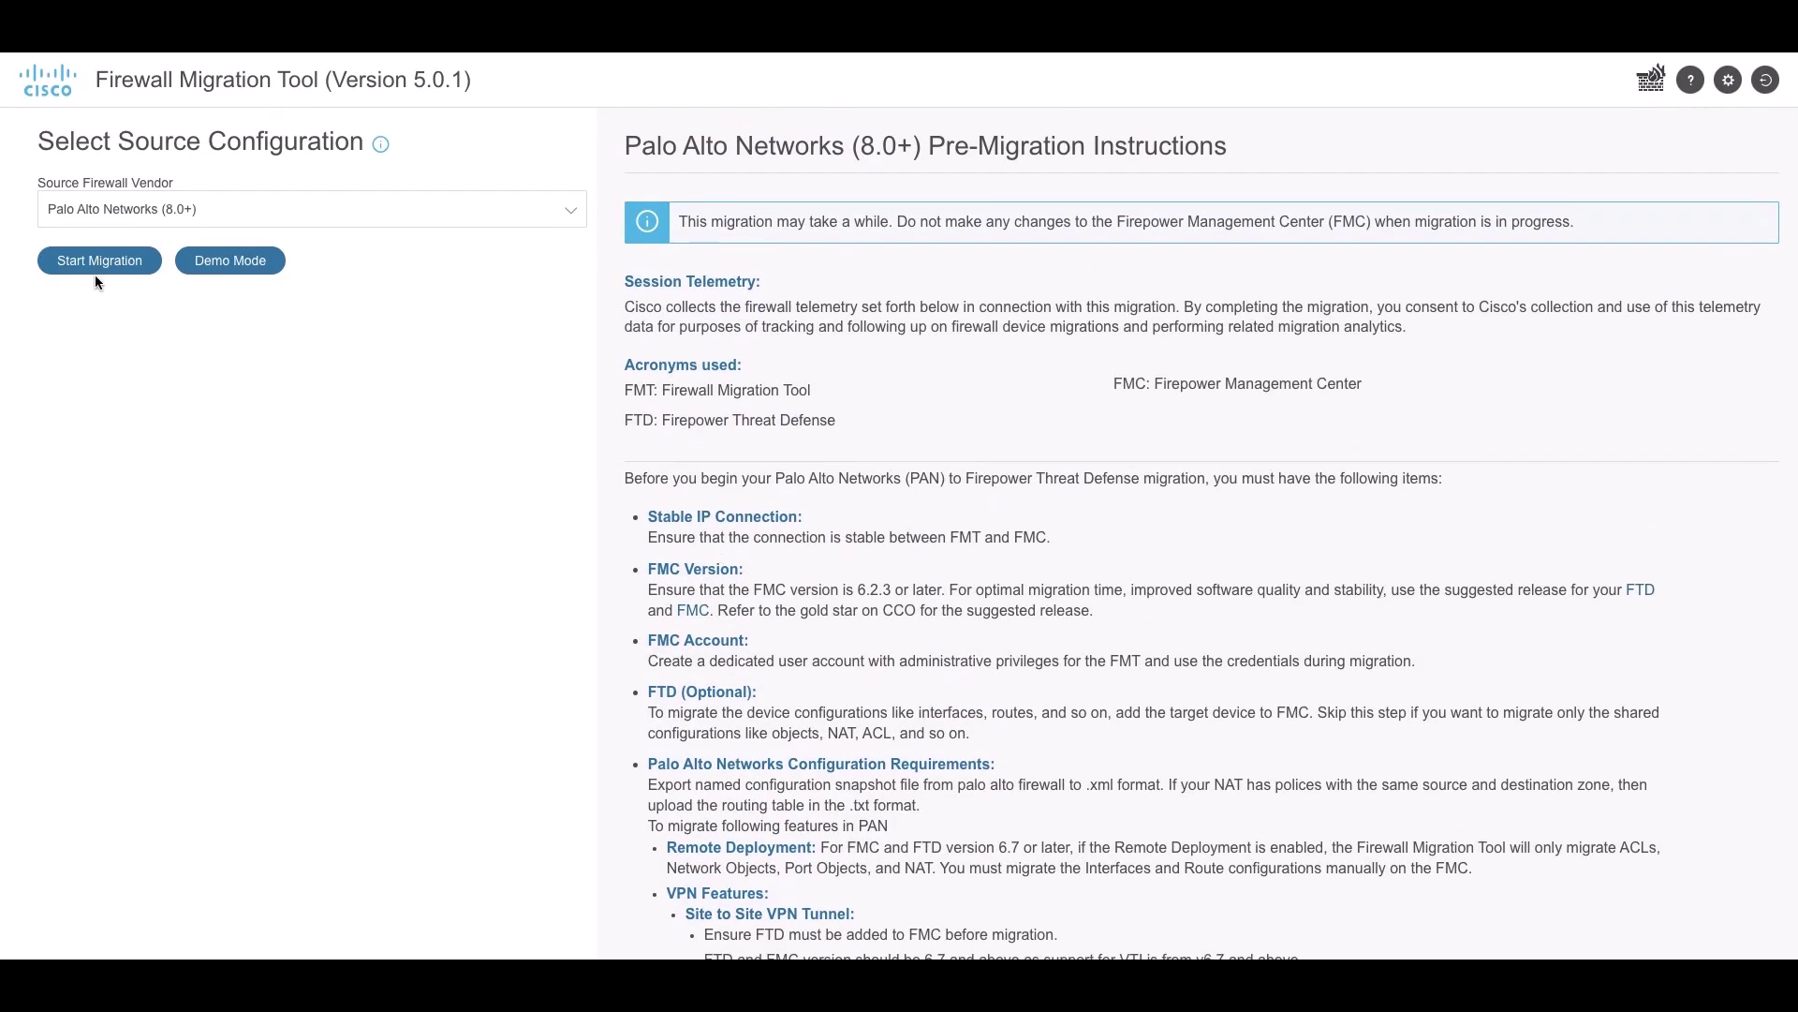
Start the migration and upload Global-Protect-Complete-1.zip for parsing
{"action": "left_click", "coordinate": [93, 262]}
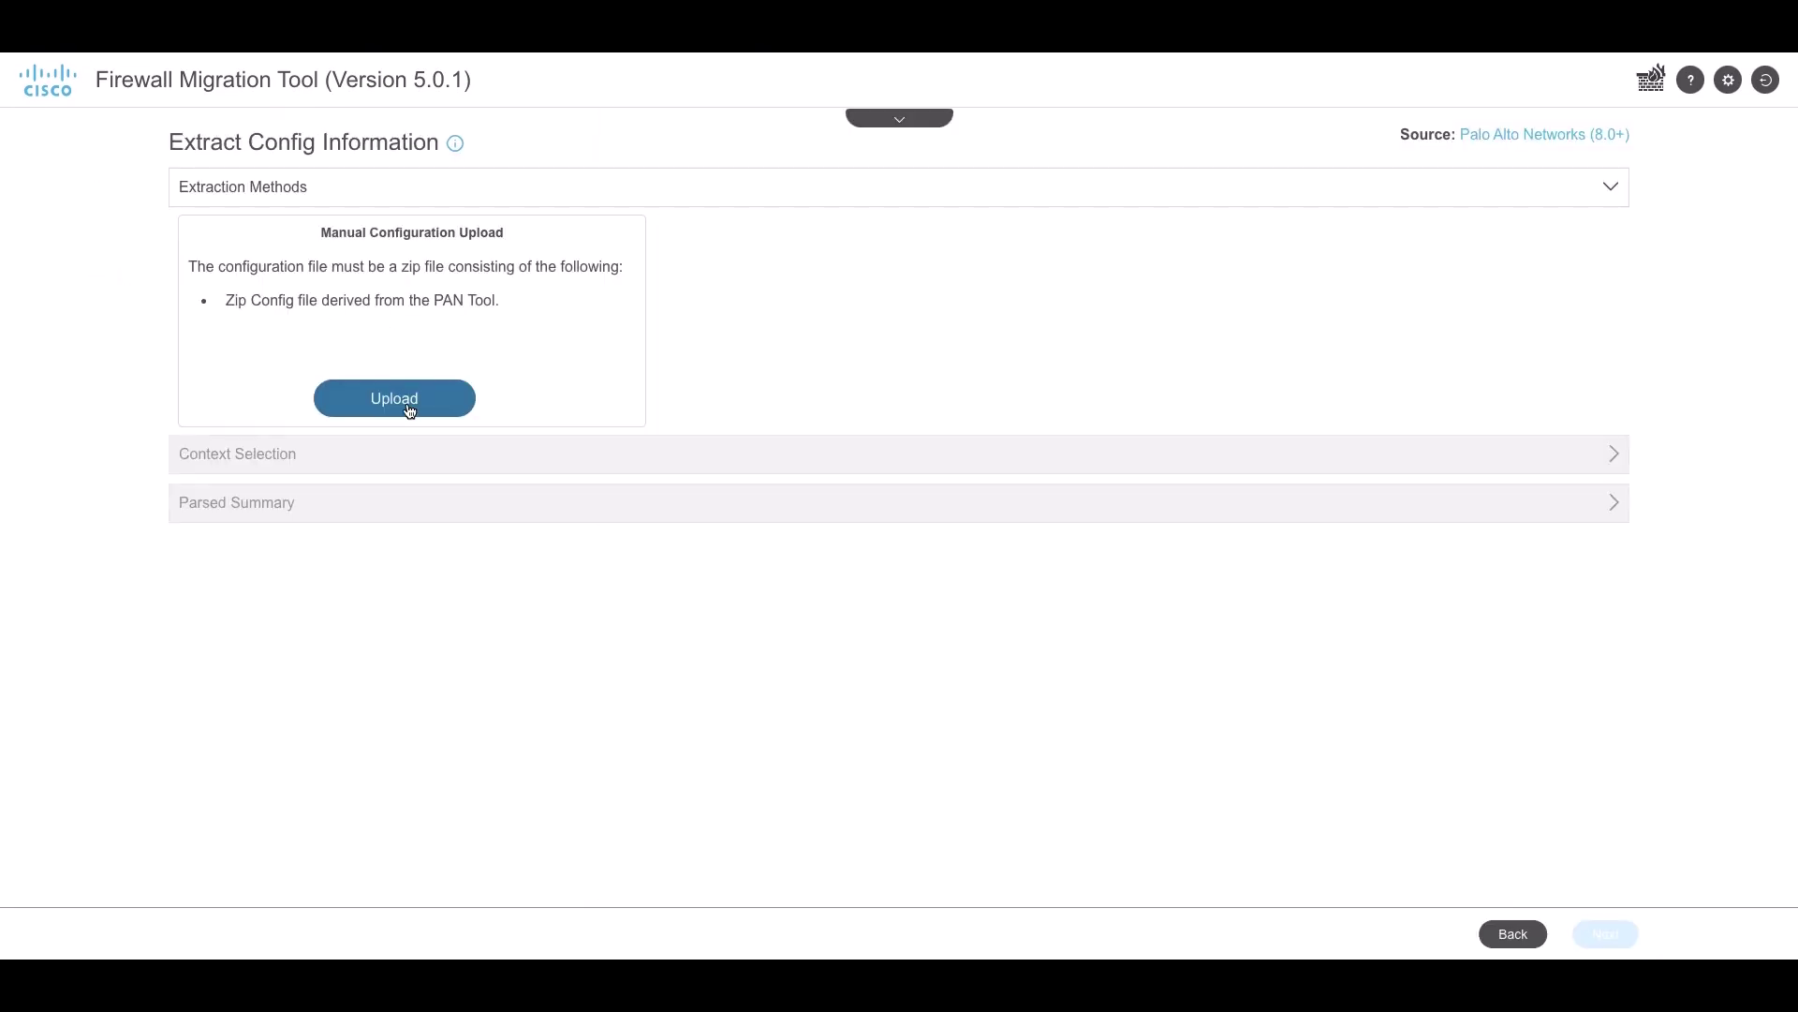
{"action": "left_click", "coordinate": [406, 409]}
{"action": "scroll", "coordinate": [805, 510], "scroll_direction": "down", "scroll_amount": 10}
{"action": "left_click", "coordinate": [763, 550]}
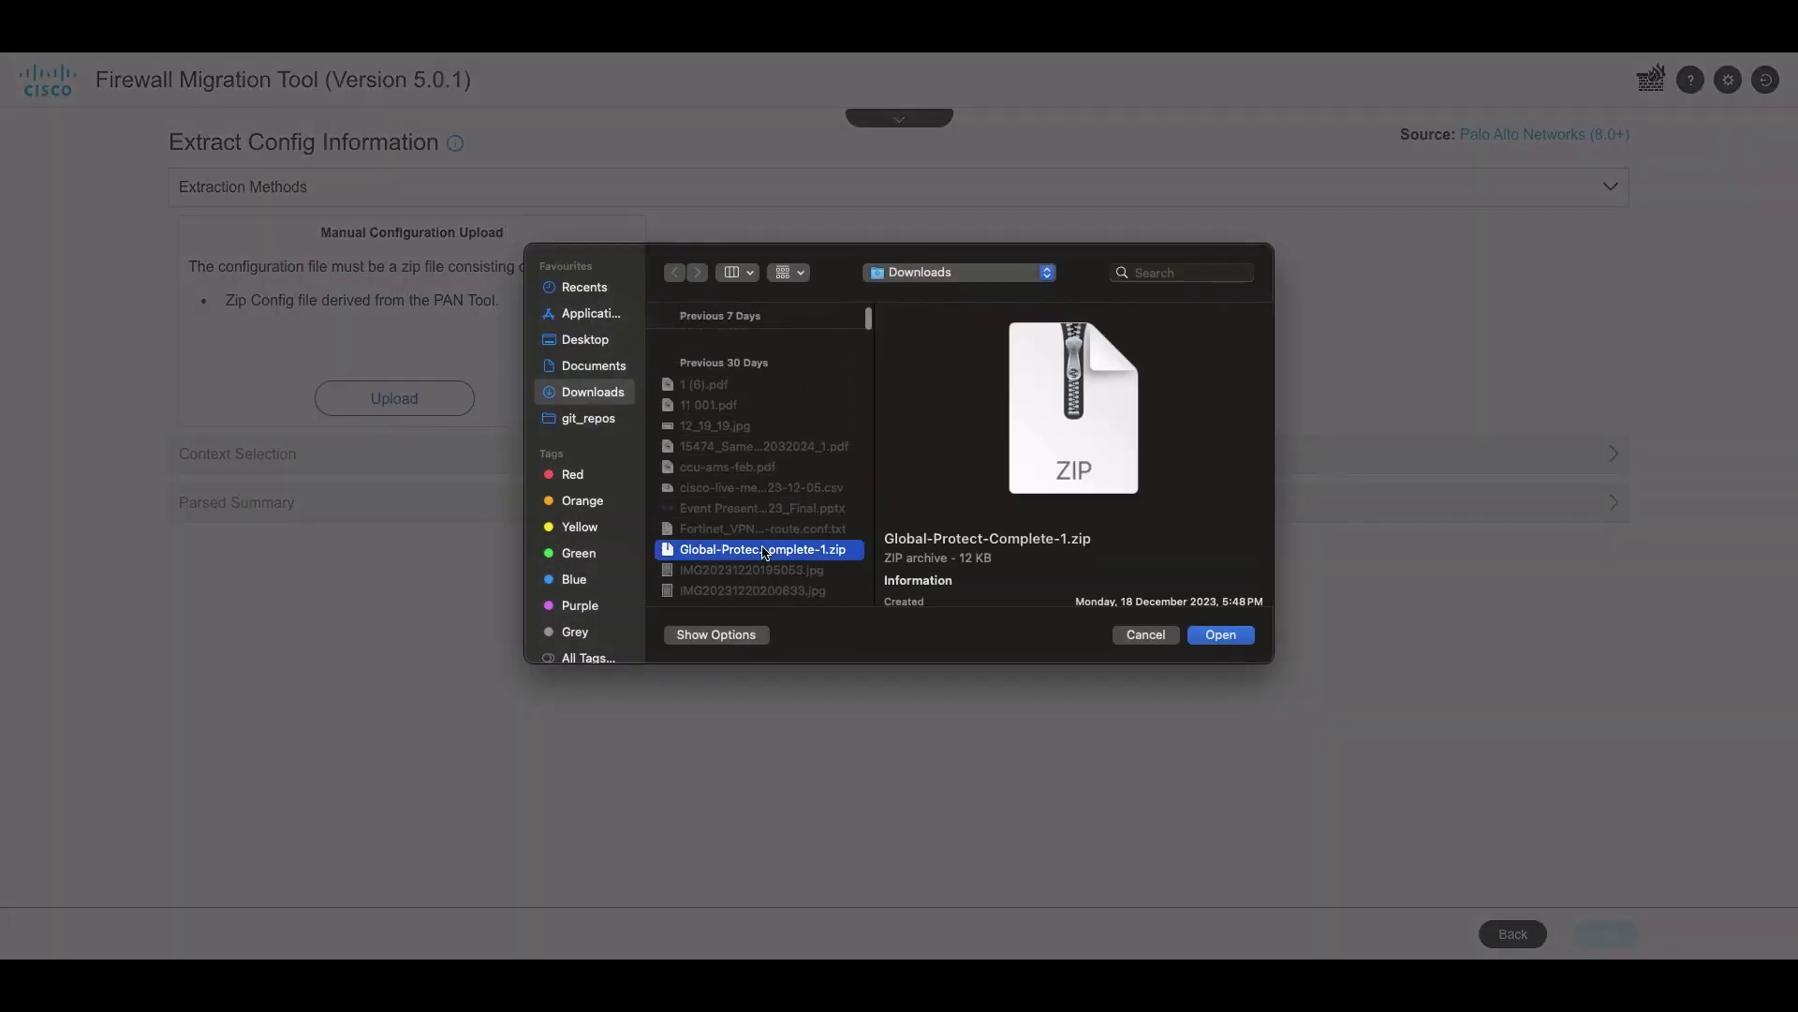
{"action": "left_click", "coordinate": [1208, 639]}
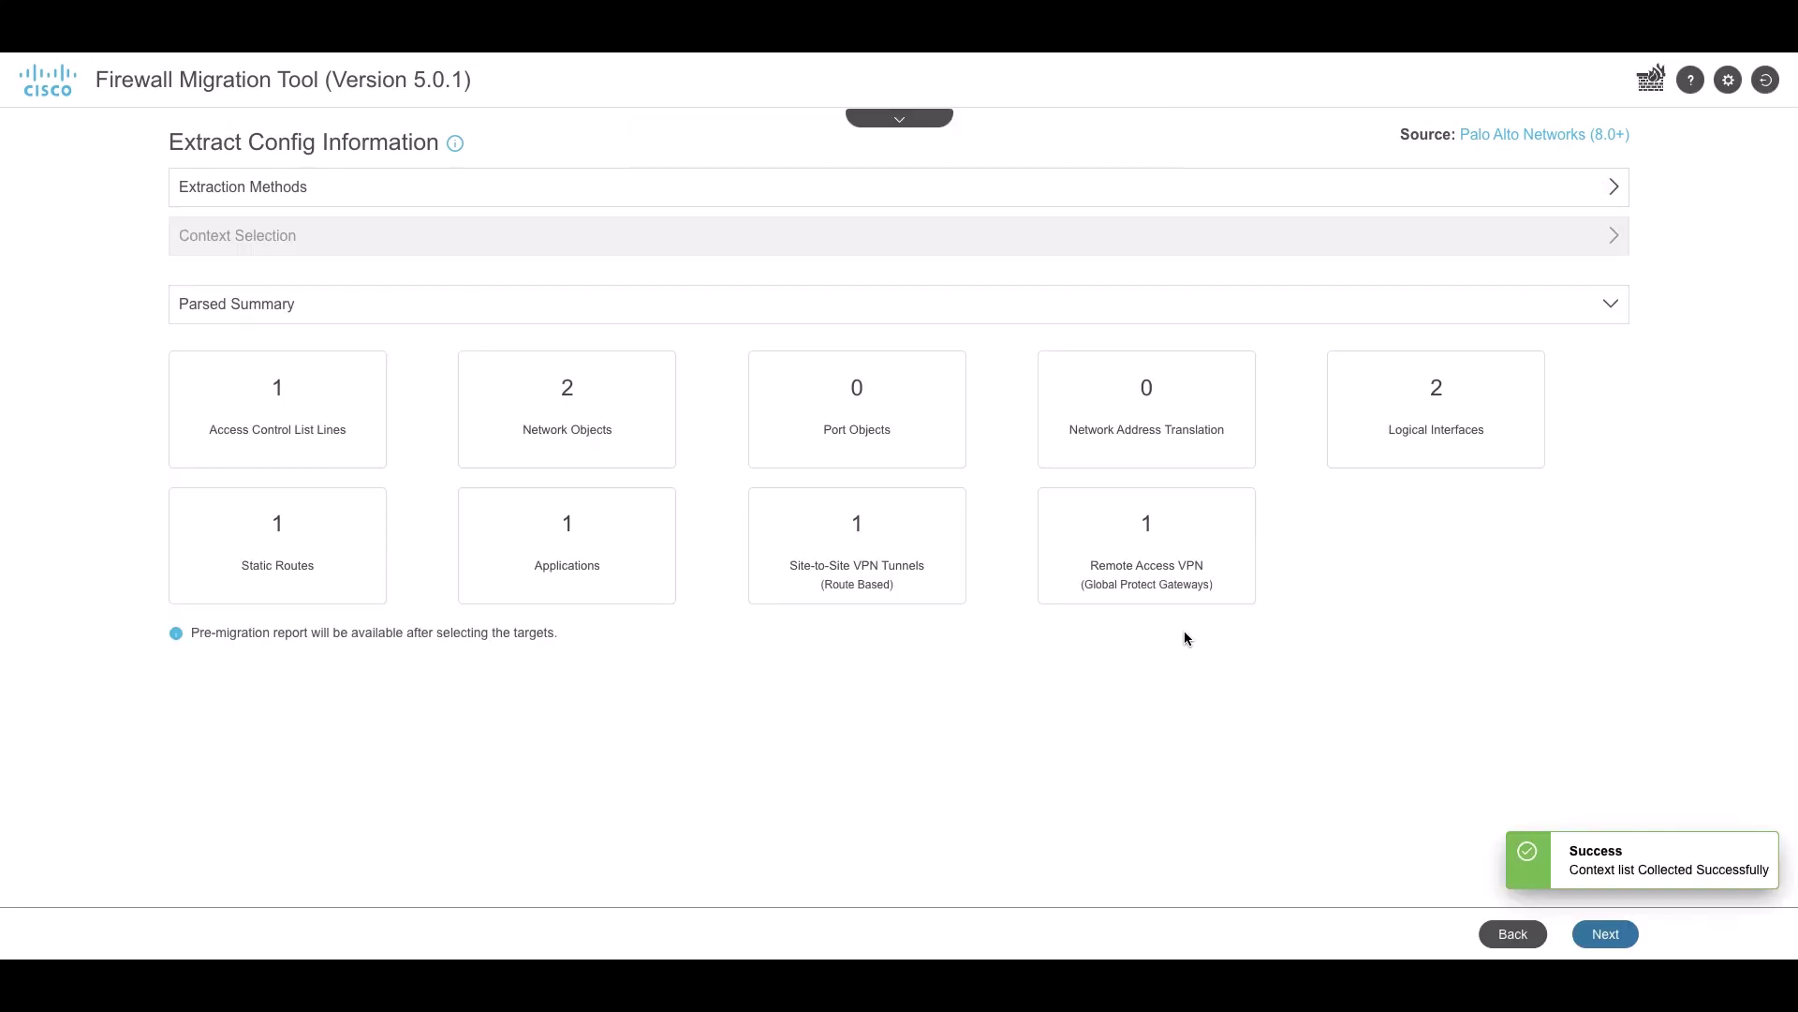
Connect to the FMC at 52.66.163.75 and log in with the FMC credentials
{"action": "left_click", "coordinate": [1605, 934]}
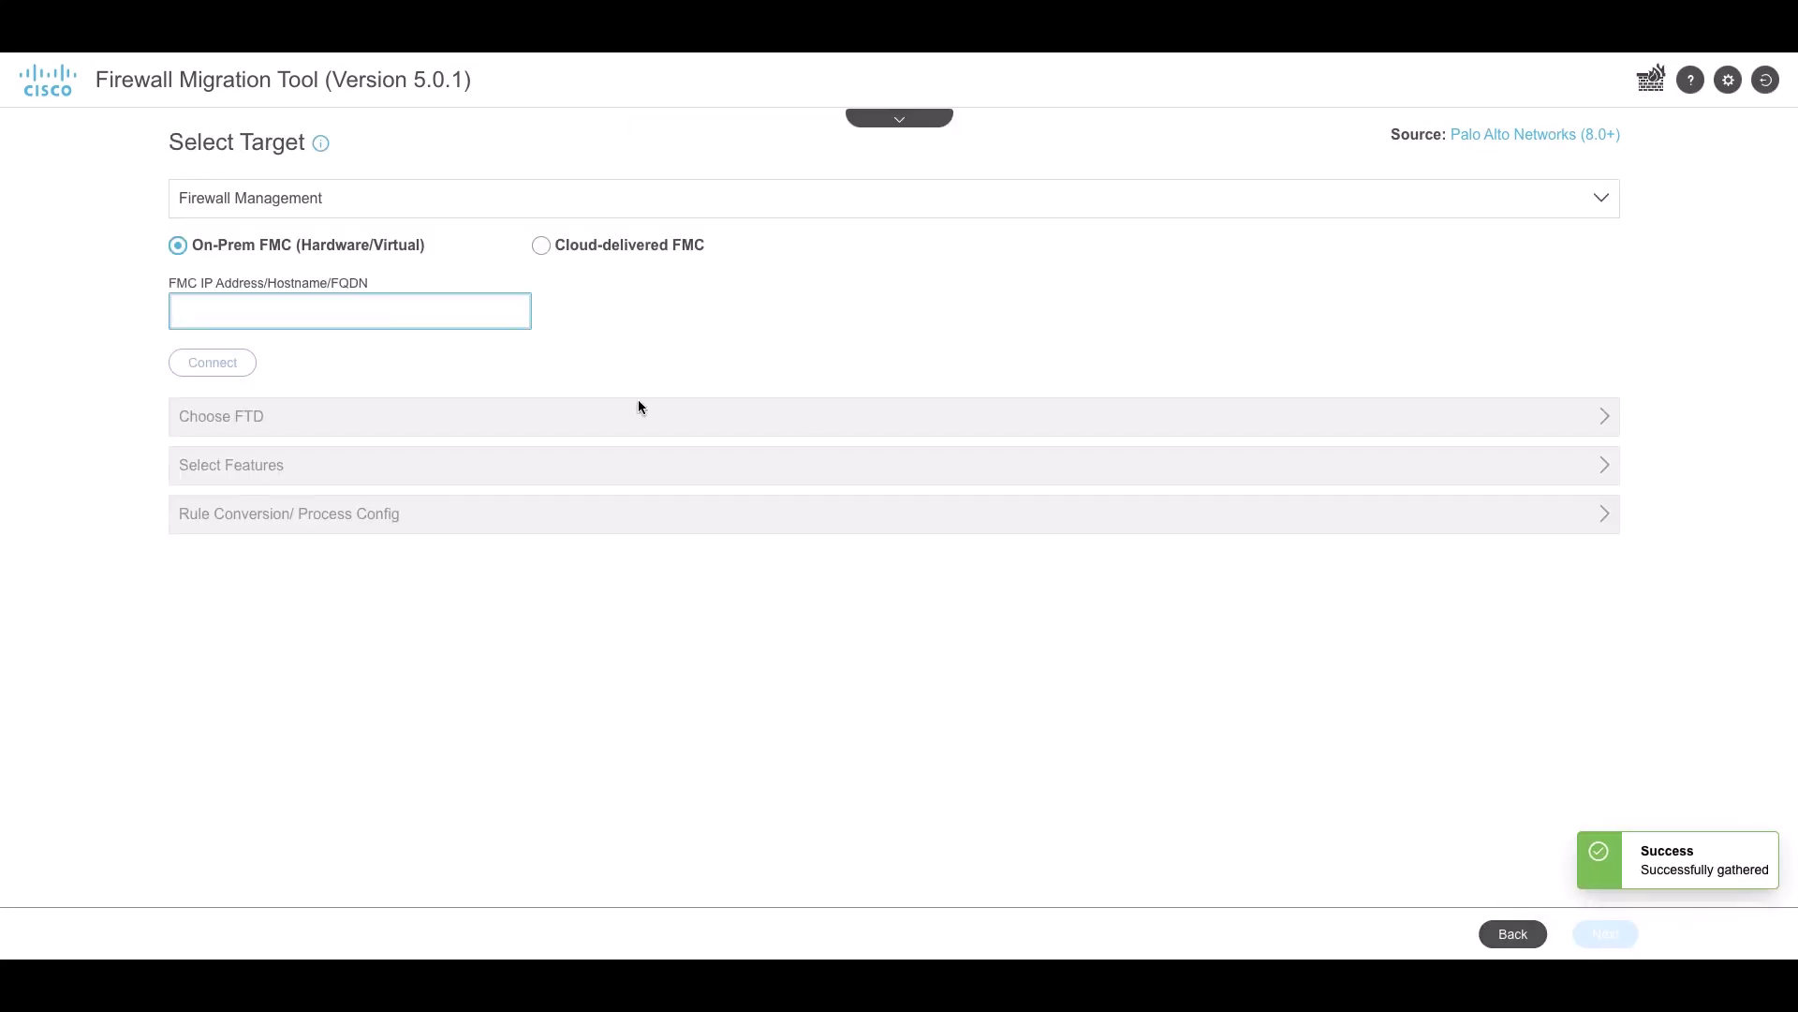
{"action": "type", "text": "52.66.163.75"}
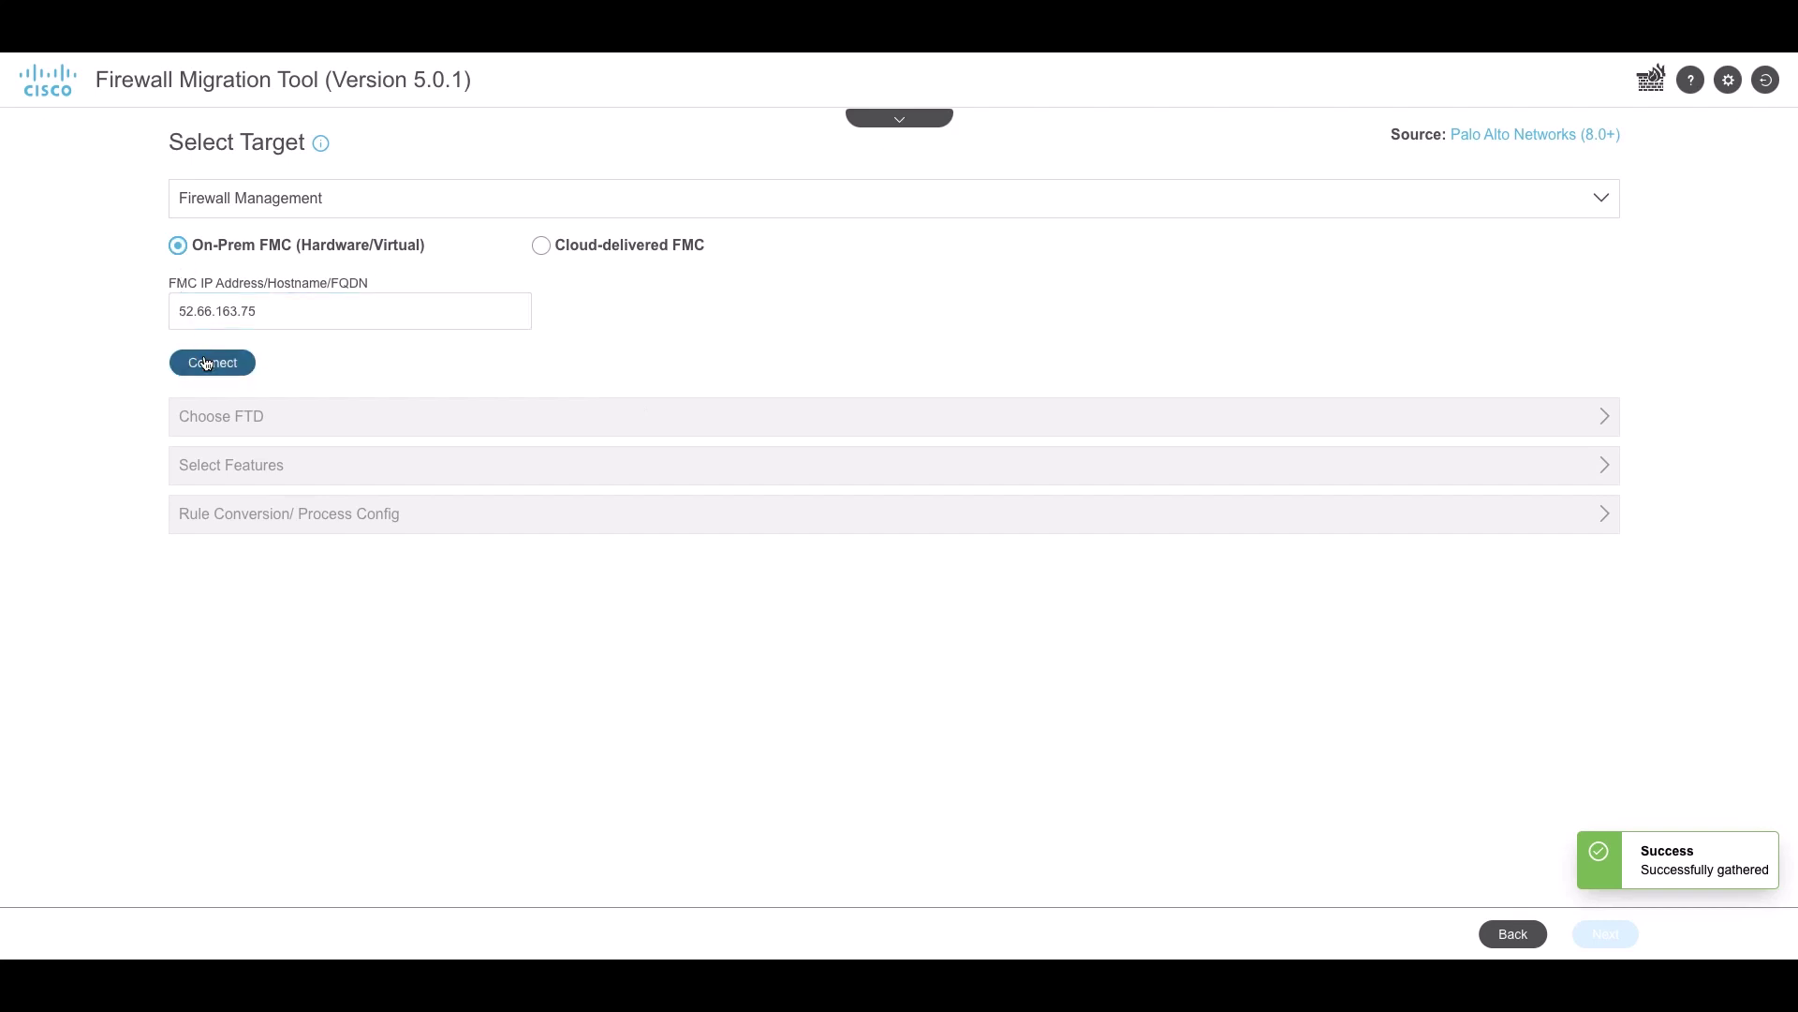
{"action": "left_click", "coordinate": [207, 363]}
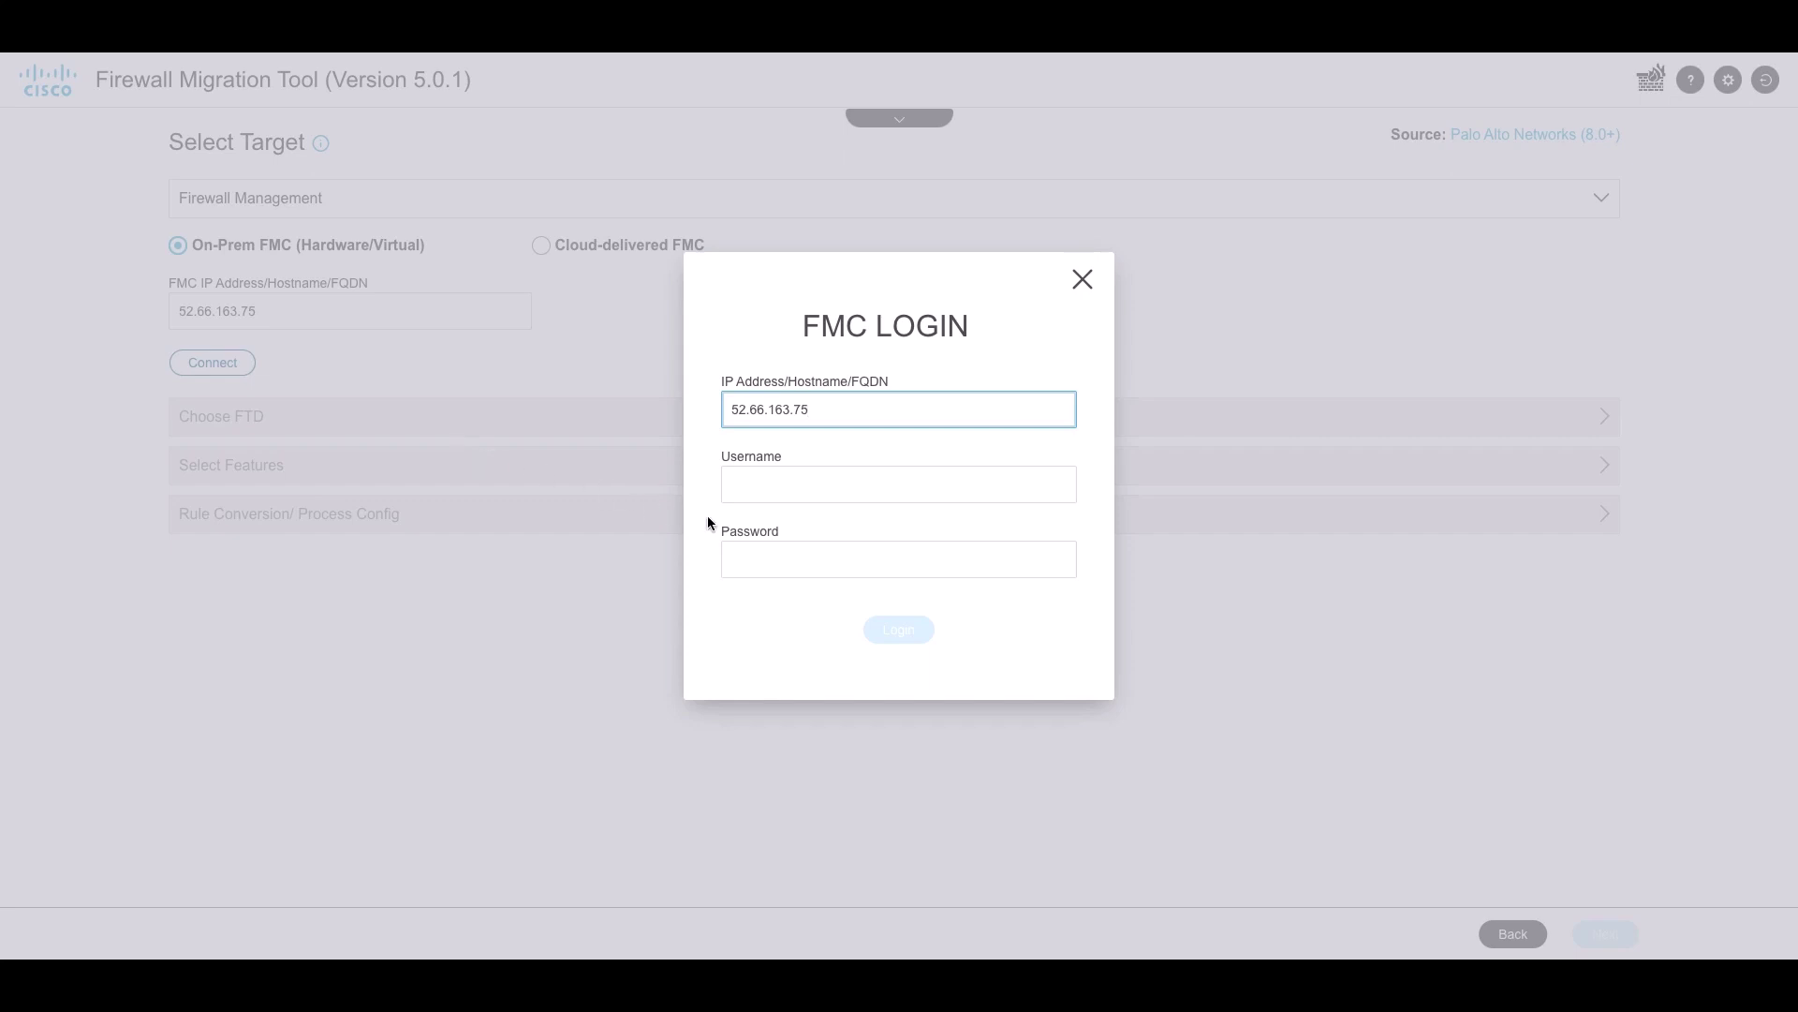
{"action": "key", "text": "Tab"}
{"action": "type", "text": "admi"}
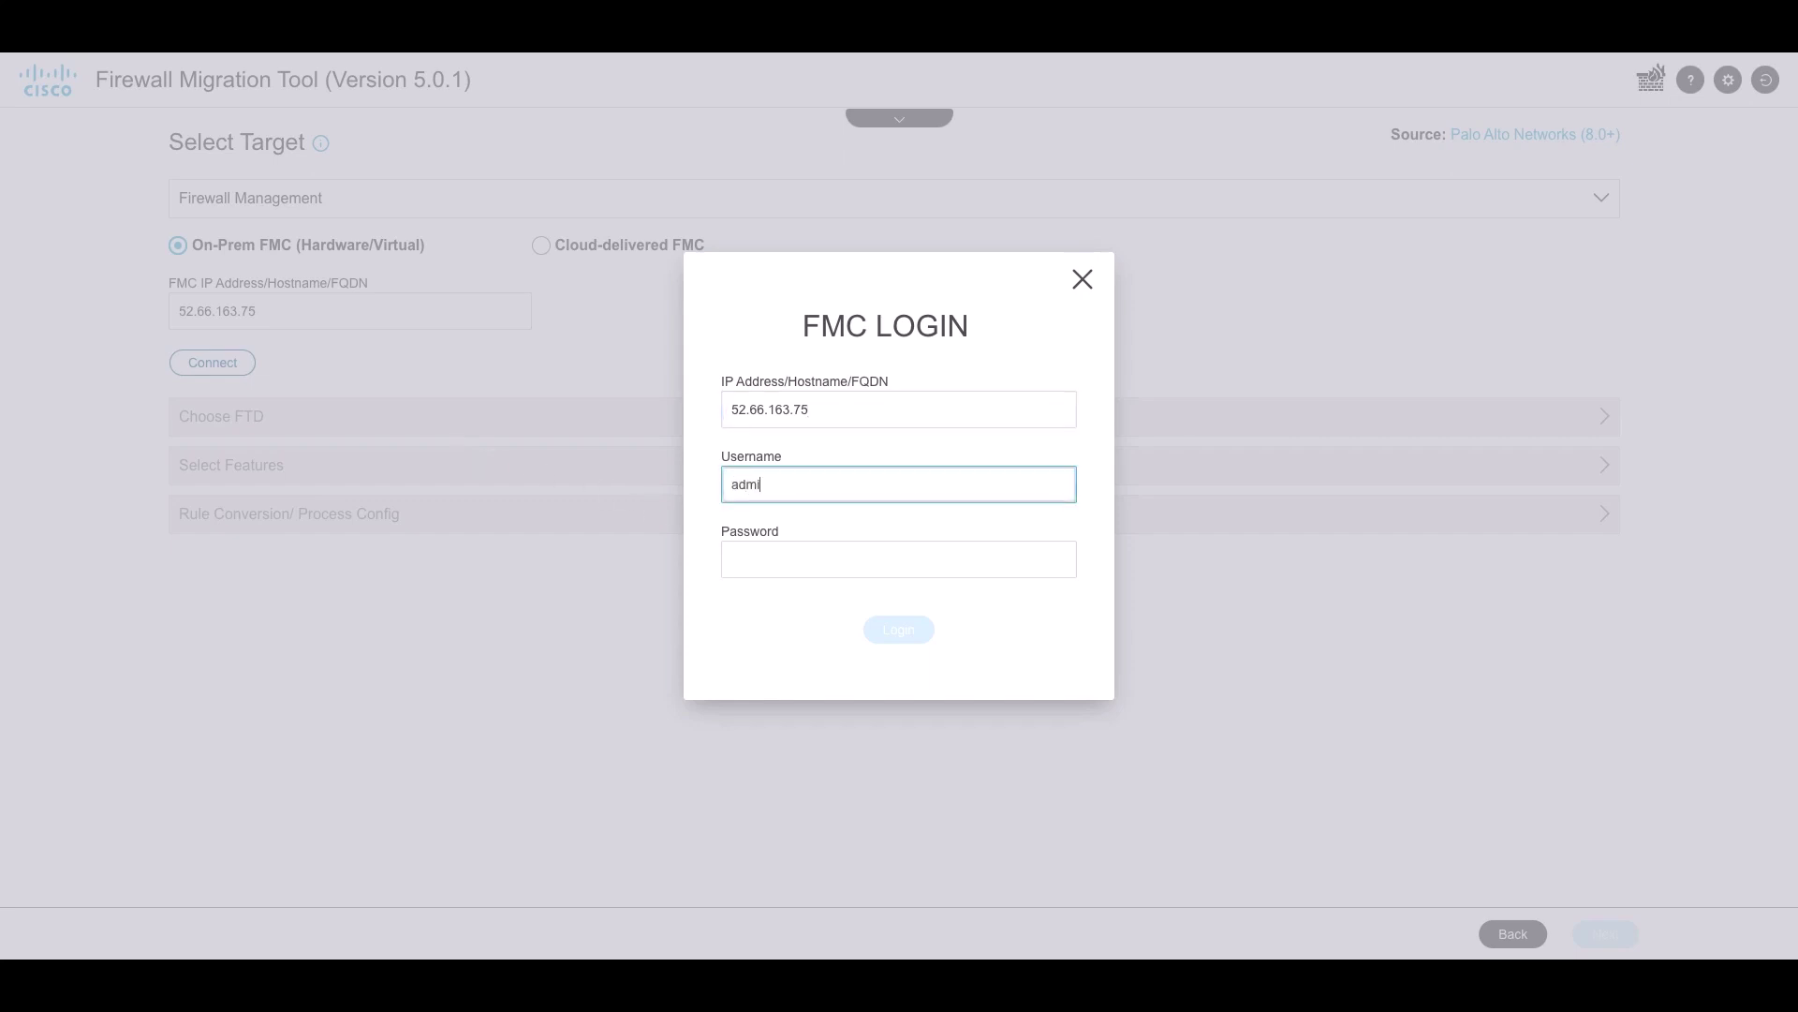
{"action": "type", "text": "n"}
{"action": "key", "text": "Tab"}
{"action": "type", "text": "•••••"}
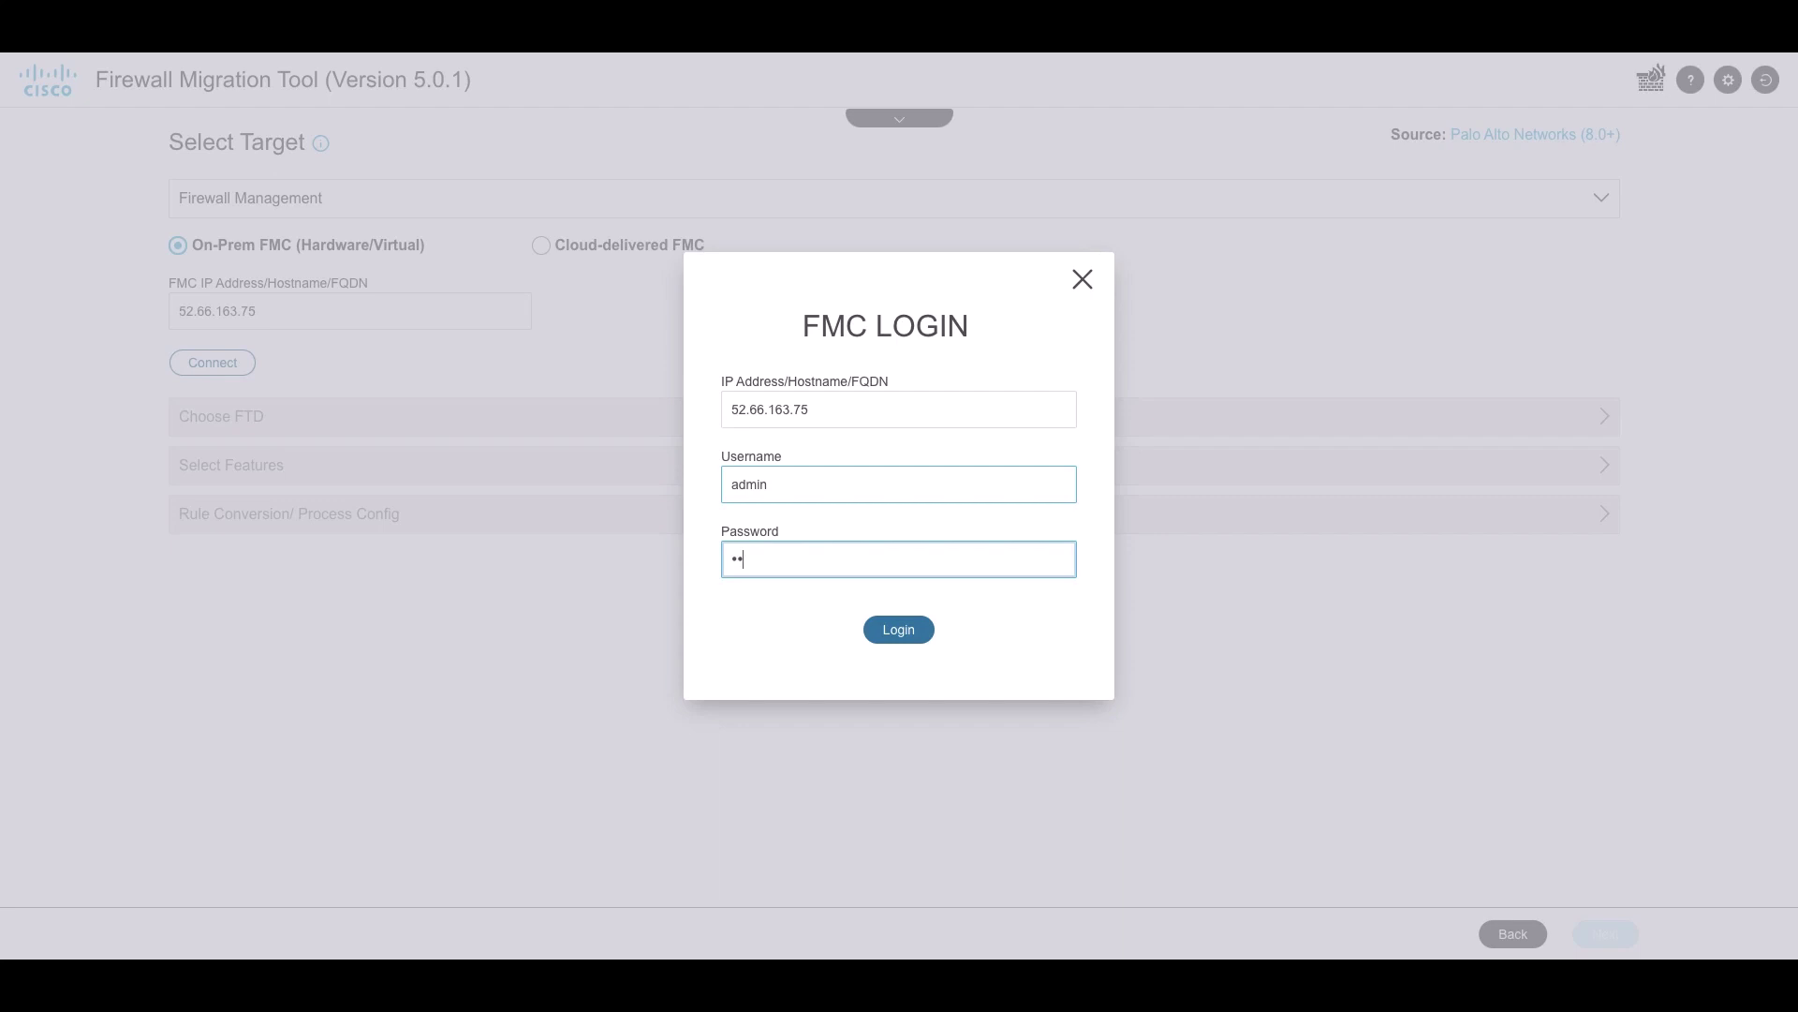
{"action": "type", "text": "••••"}
{"action": "left_click", "coordinate": [878, 622]}
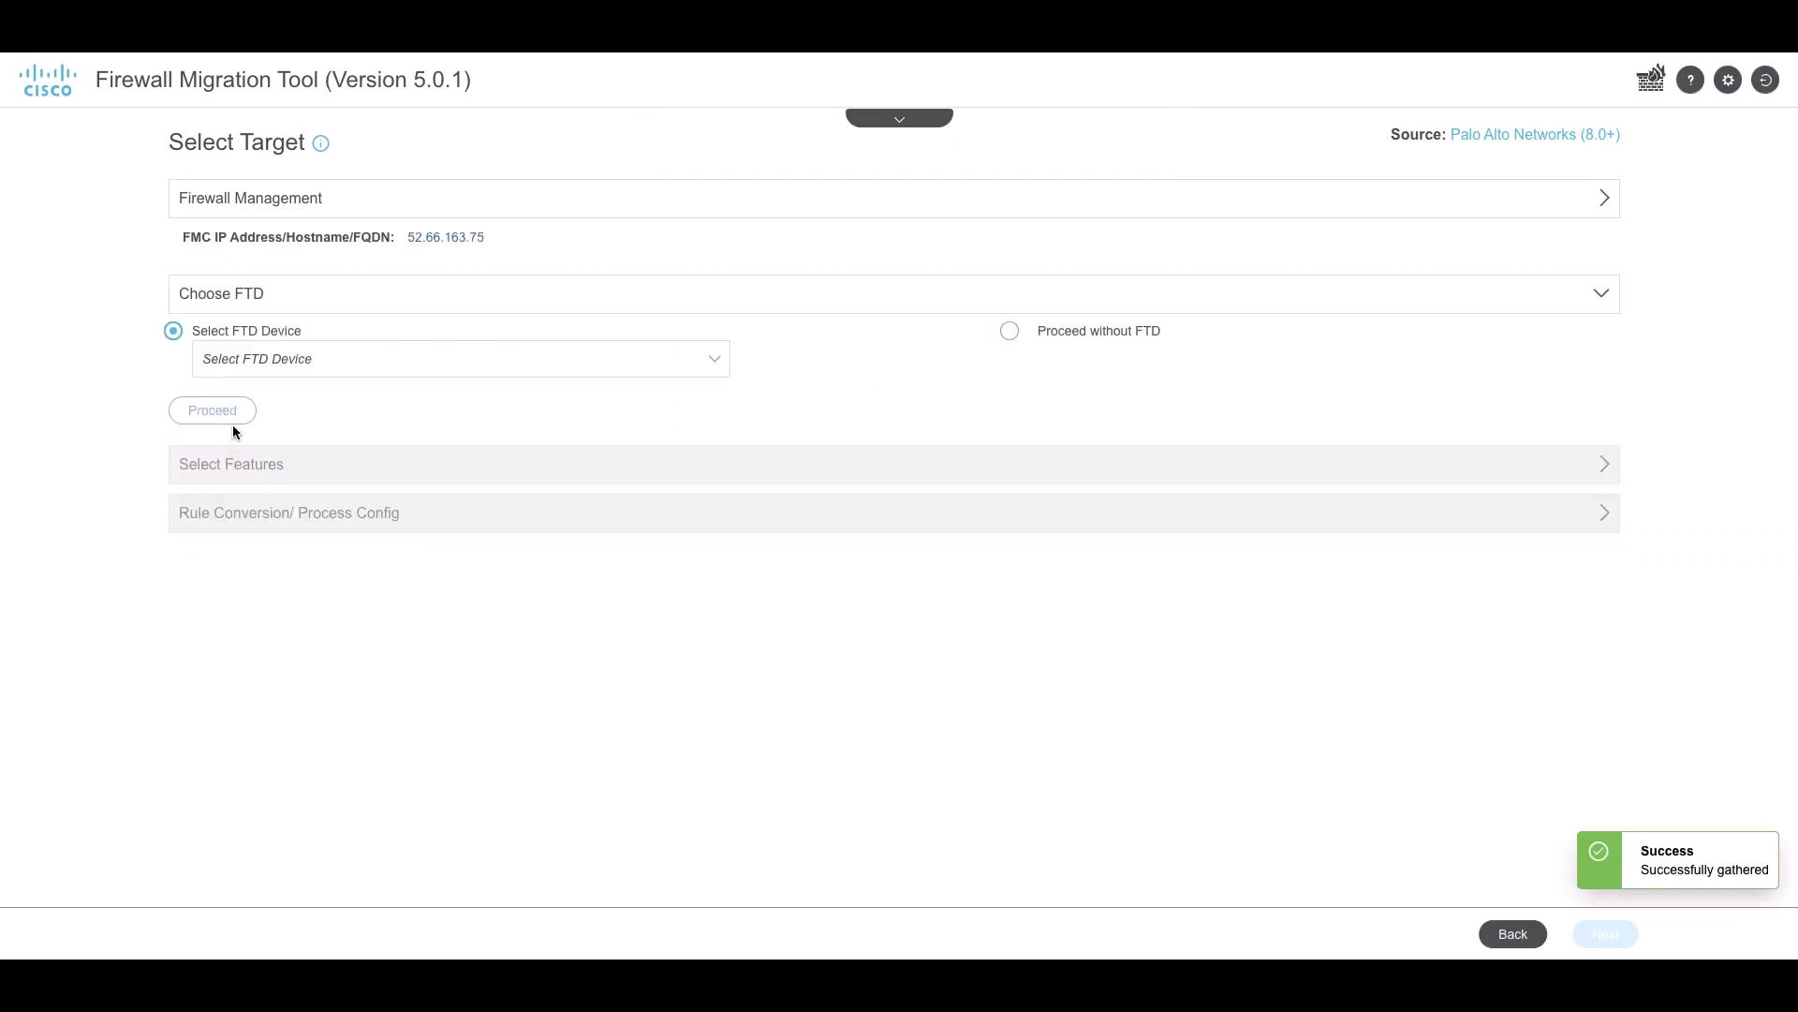
Choose ftd1 as the target device and confirm the features to migrate, including Remote Access VPN
{"action": "left_click", "coordinate": [250, 367]}
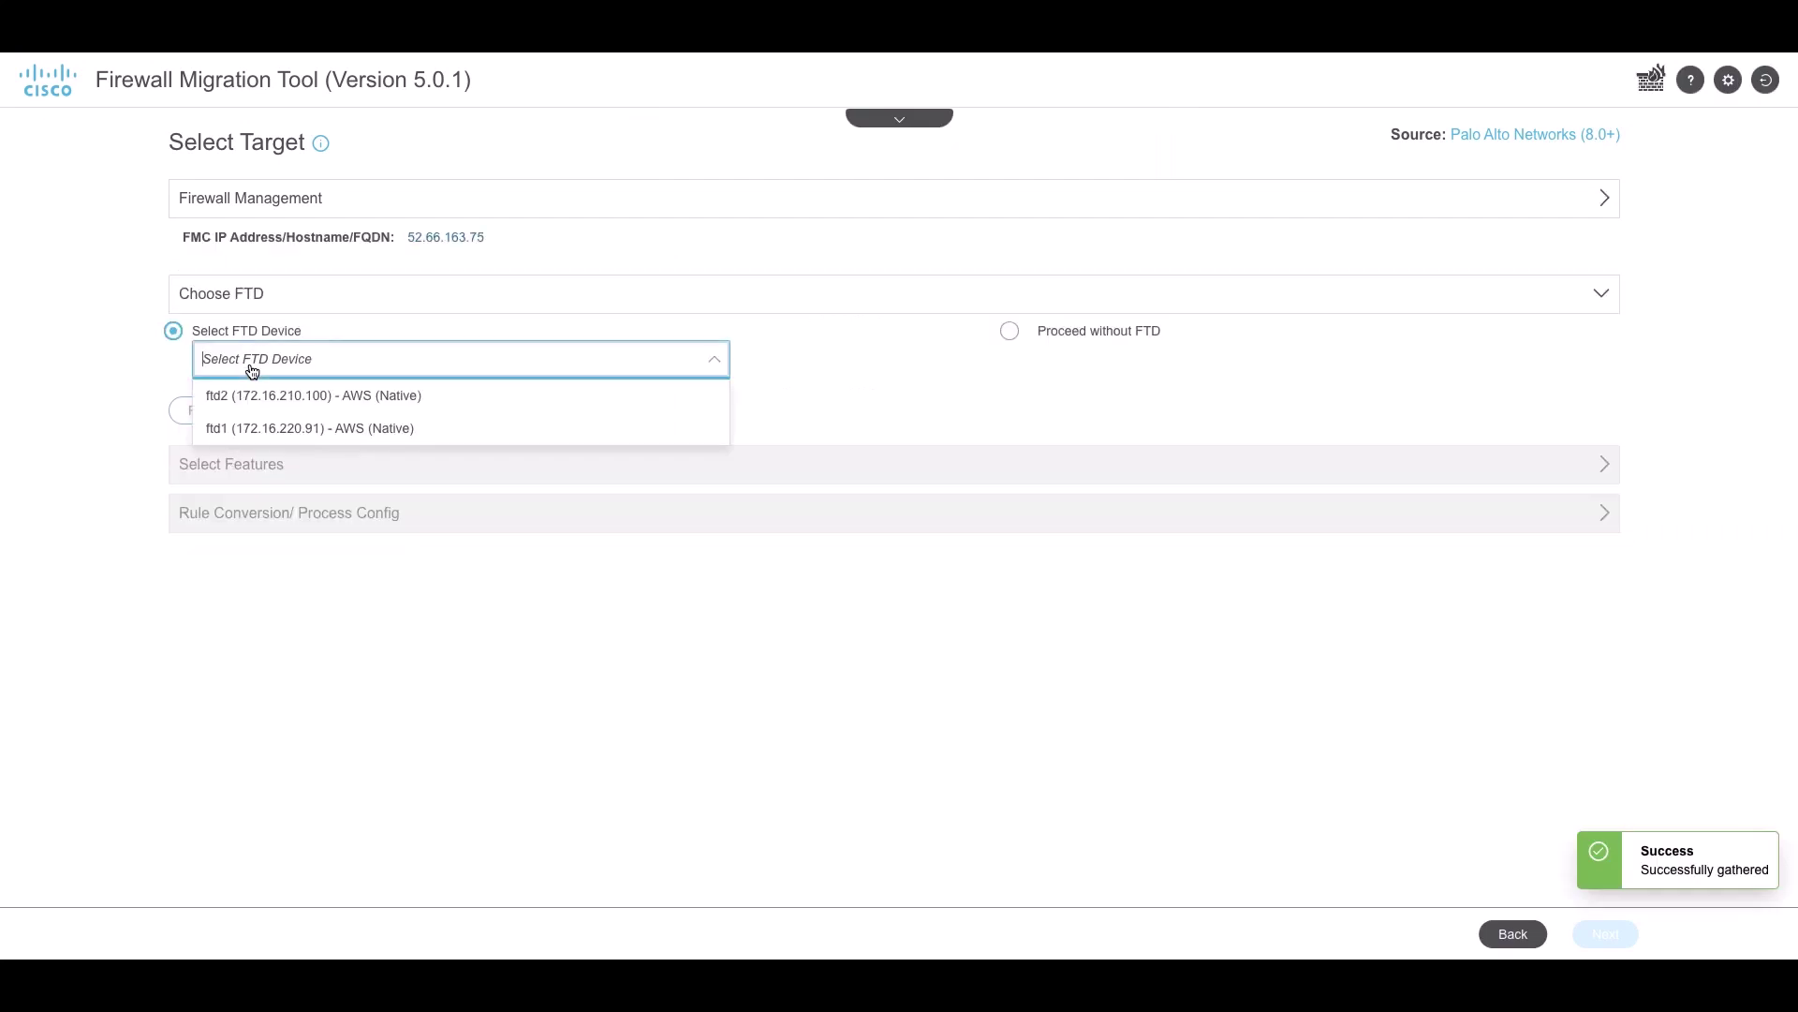
{"action": "left_click", "coordinate": [241, 425]}
{"action": "left_click", "coordinate": [204, 413]}
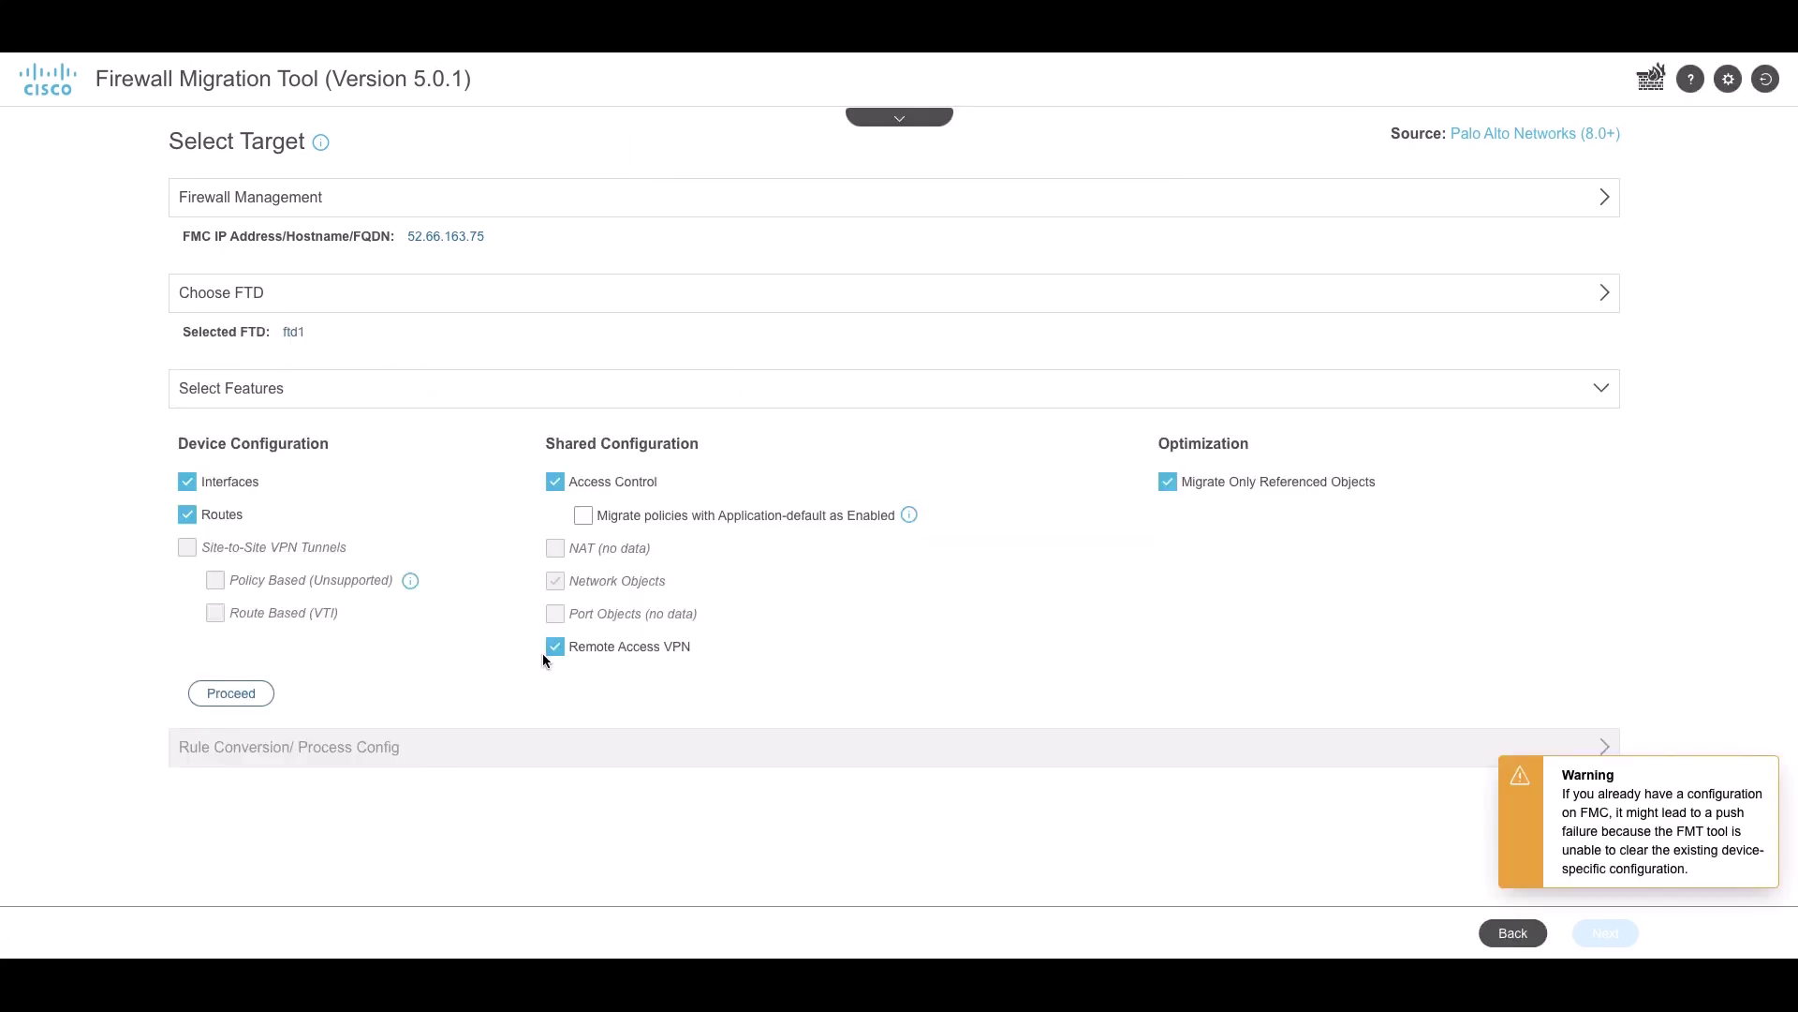
{"action": "left_click", "coordinate": [247, 692]}
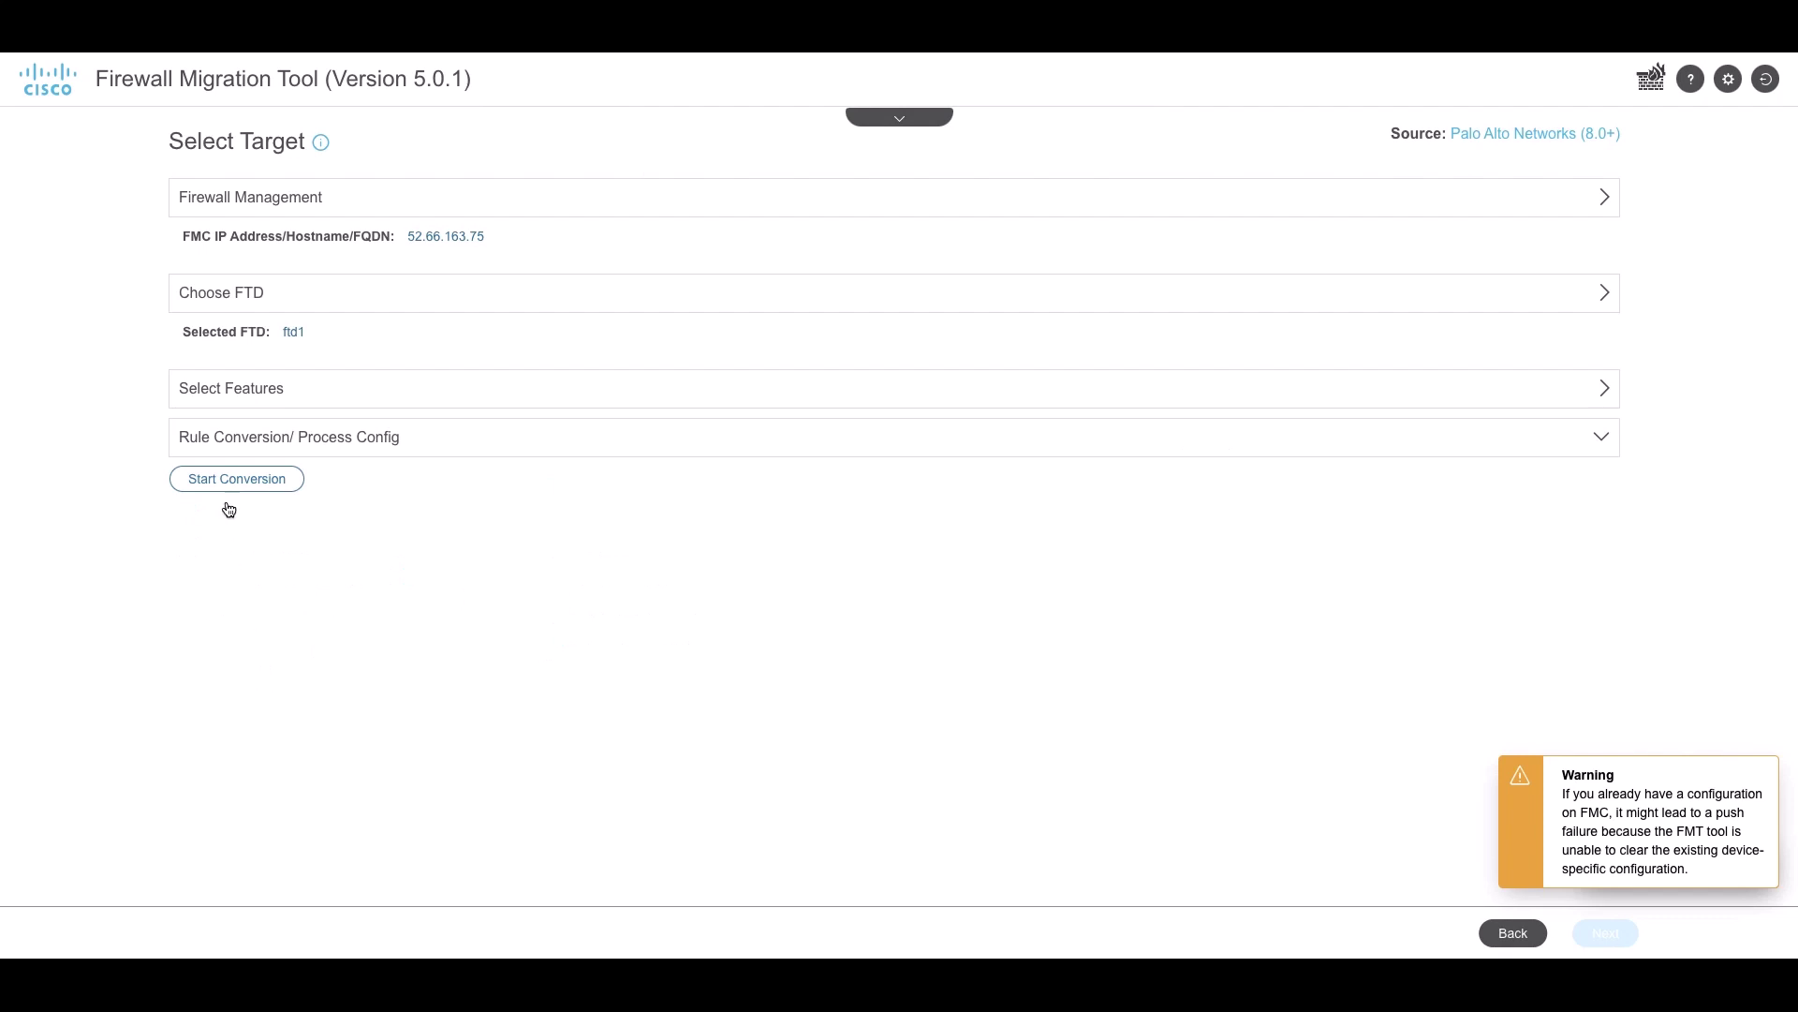
Convert Global-Protect-Complete-1.zip, then download and read through the pre-migration report
{"action": "left_click", "coordinate": [224, 489]}
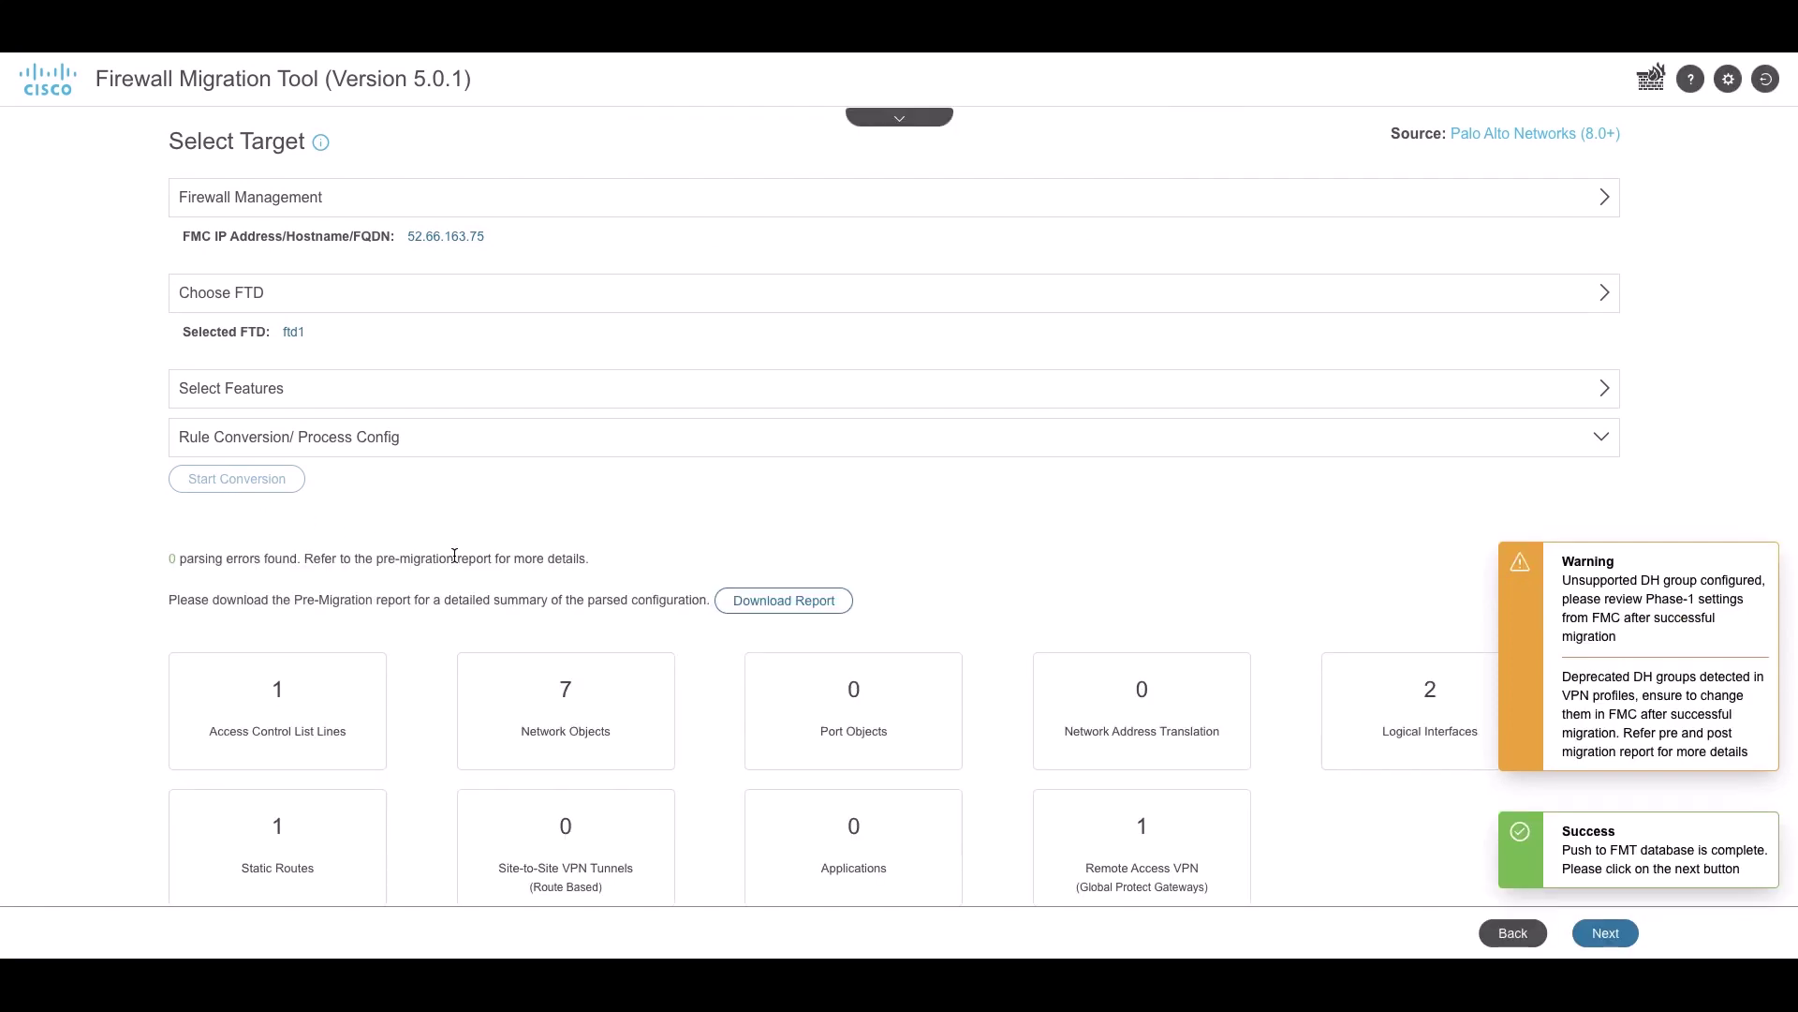
{"action": "left_click", "coordinate": [737, 604]}
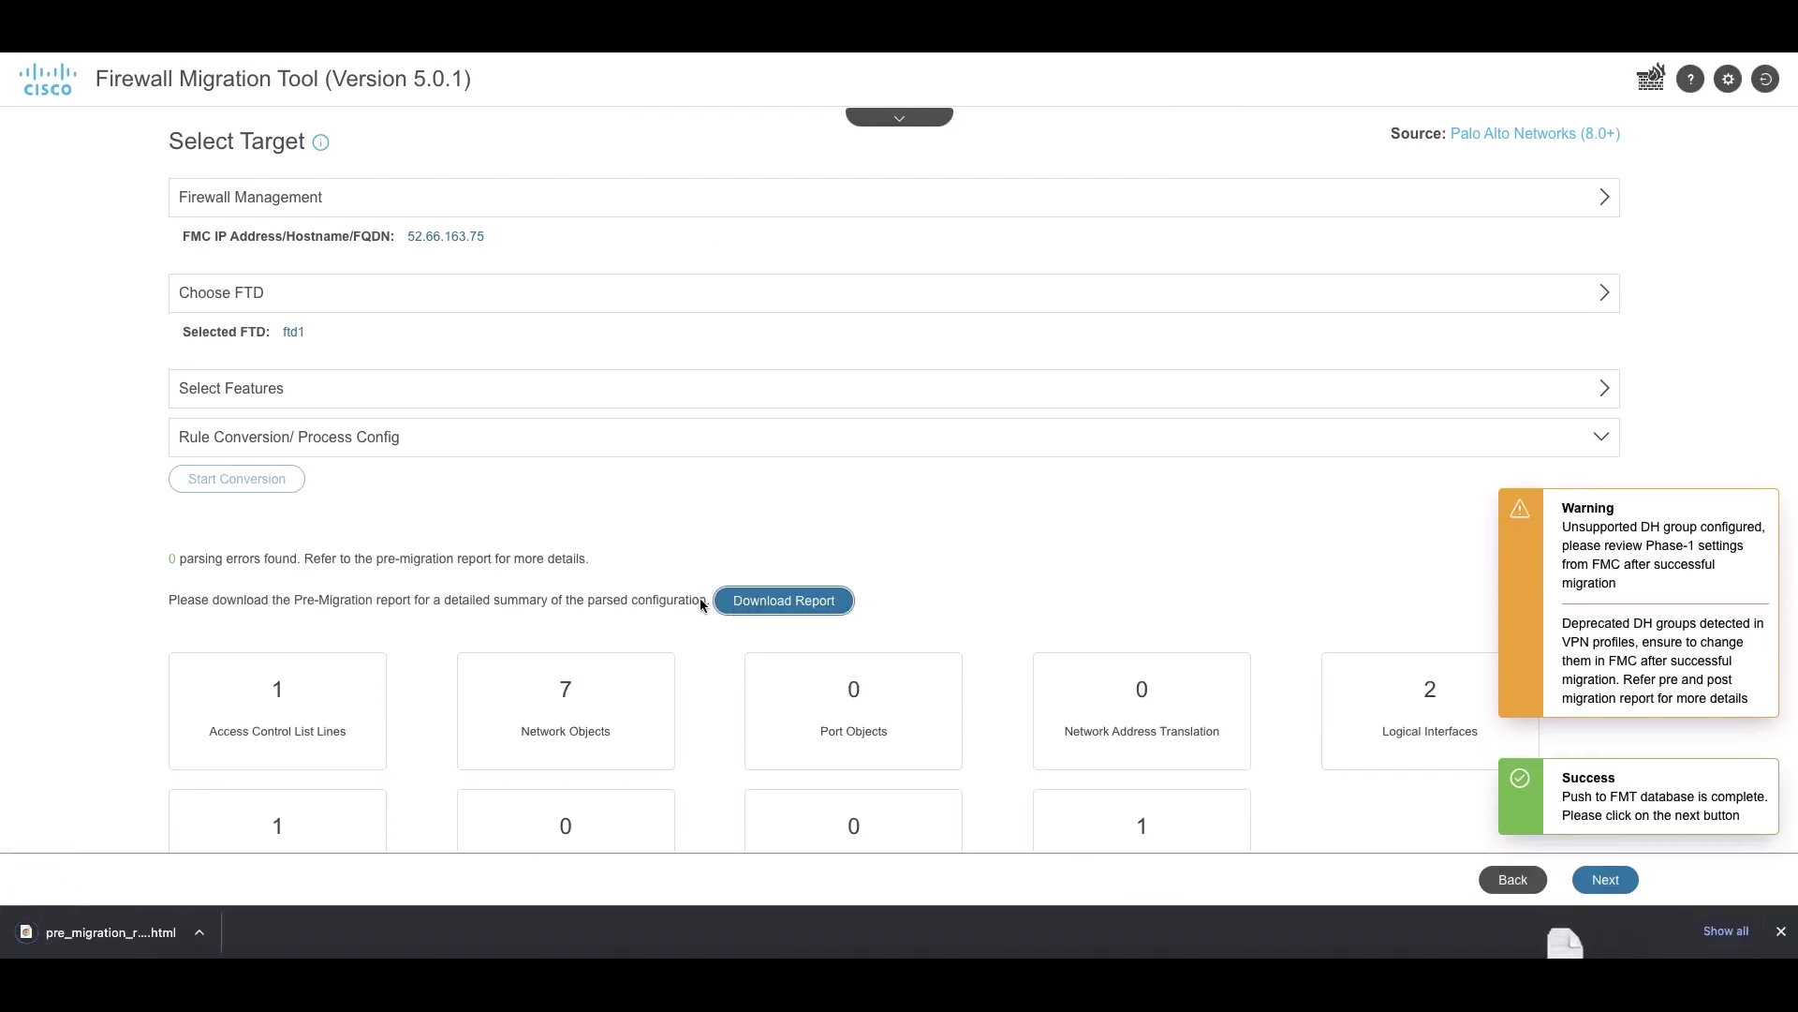
{"action": "left_click", "coordinate": [48, 932]}
{"action": "scroll", "coordinate": [369, 716], "scroll_direction": "down", "scroll_amount": 10}
{"action": "scroll", "coordinate": [370, 719], "scroll_direction": "down", "scroll_amount": 9}
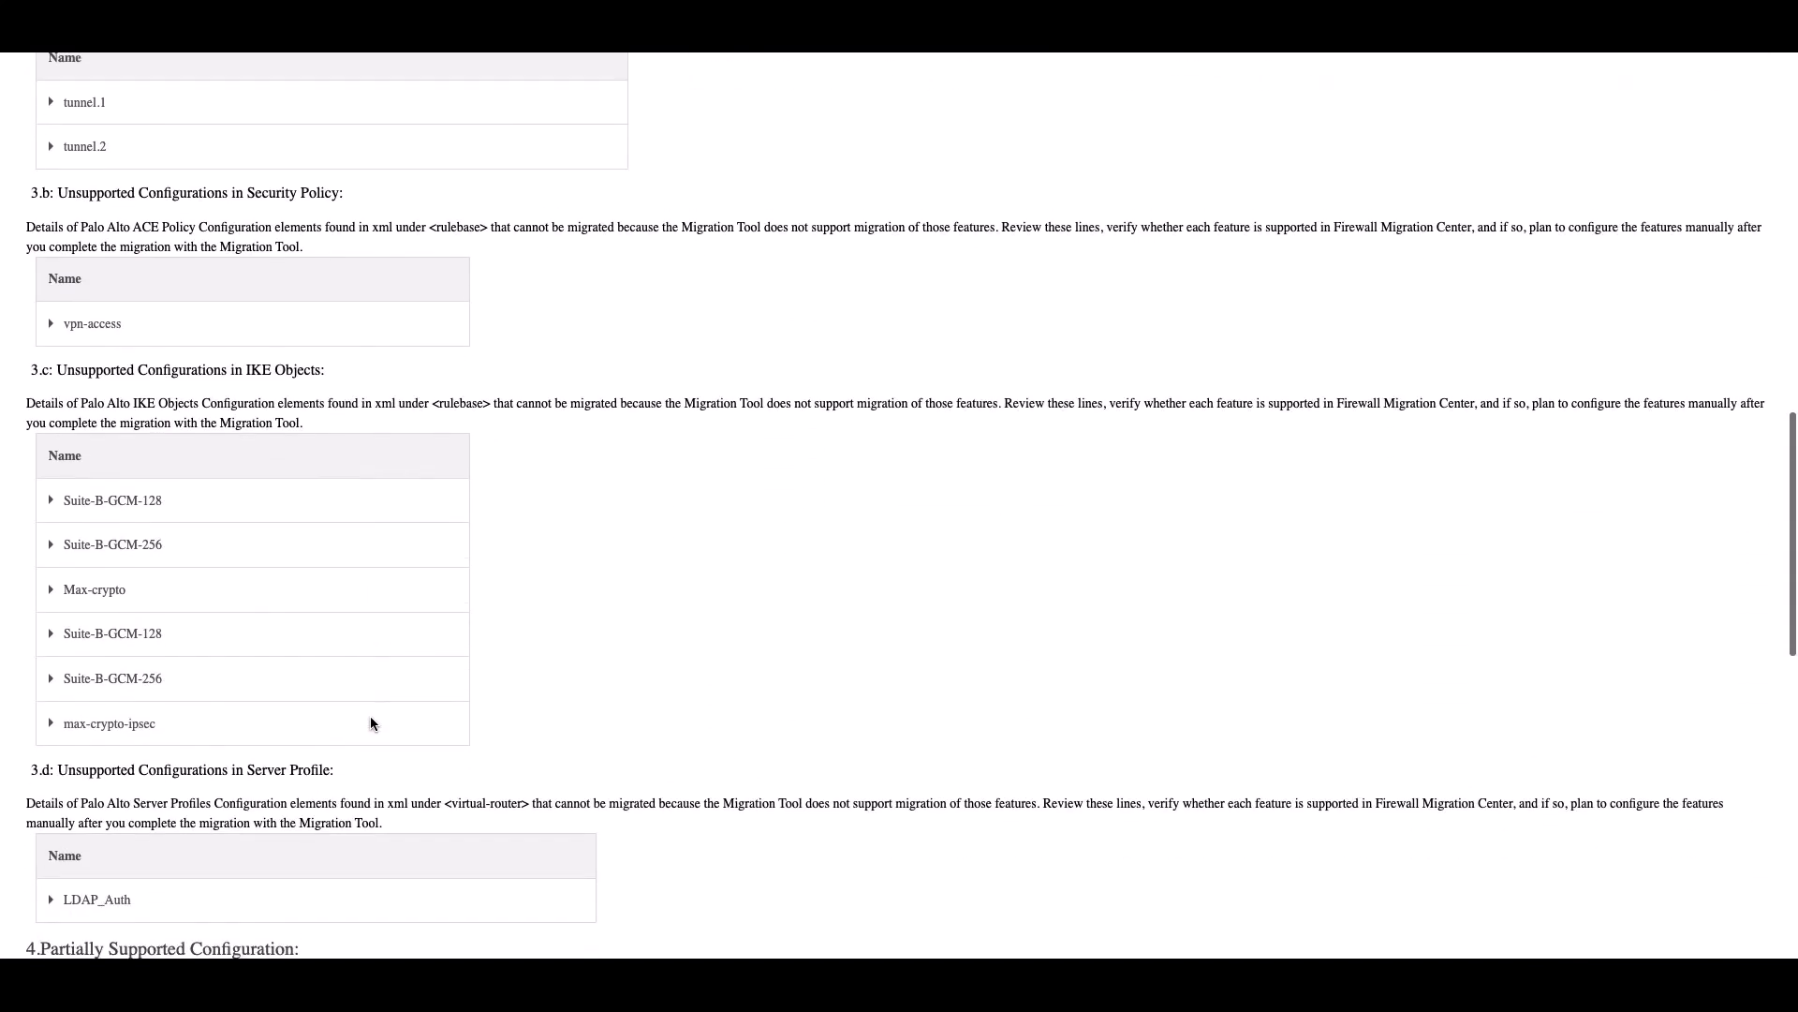
{"action": "scroll", "coordinate": [369, 719], "scroll_direction": "down", "scroll_amount": 8}
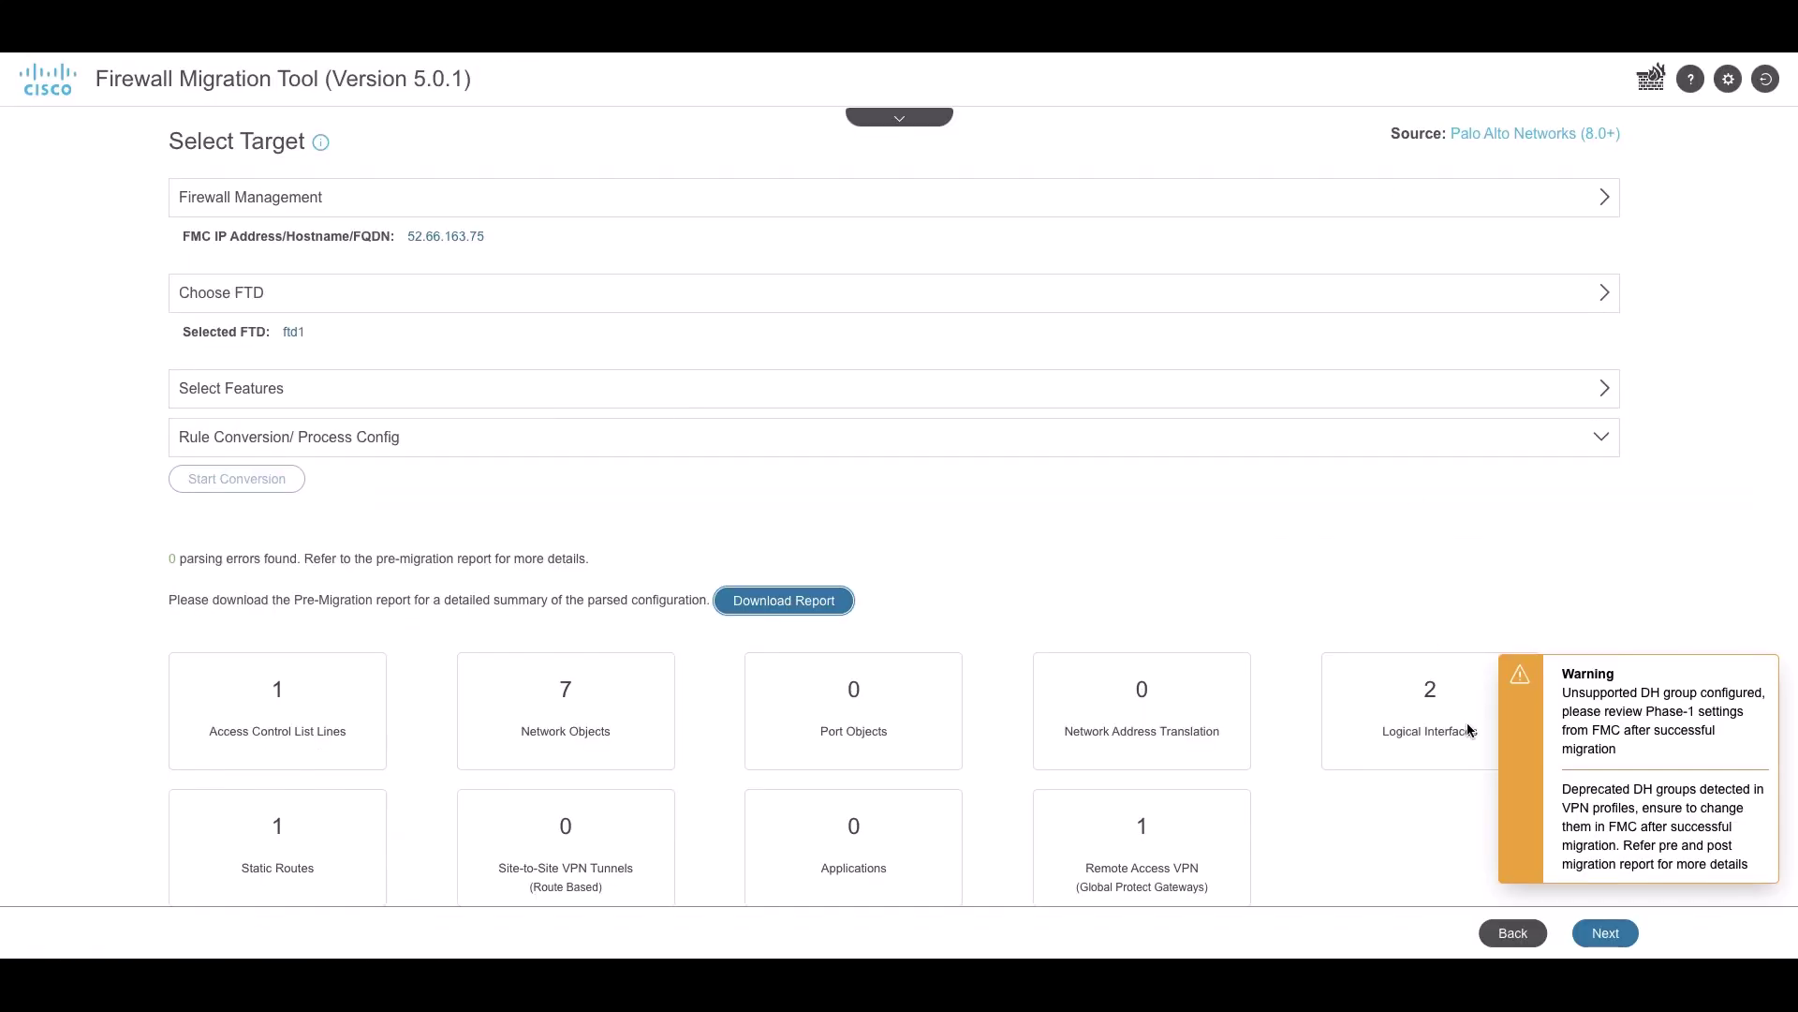
Keep both interface mappings and auto-create same-named FMC security zones for the four PAN zones
{"action": "left_click", "coordinate": [1606, 934]}
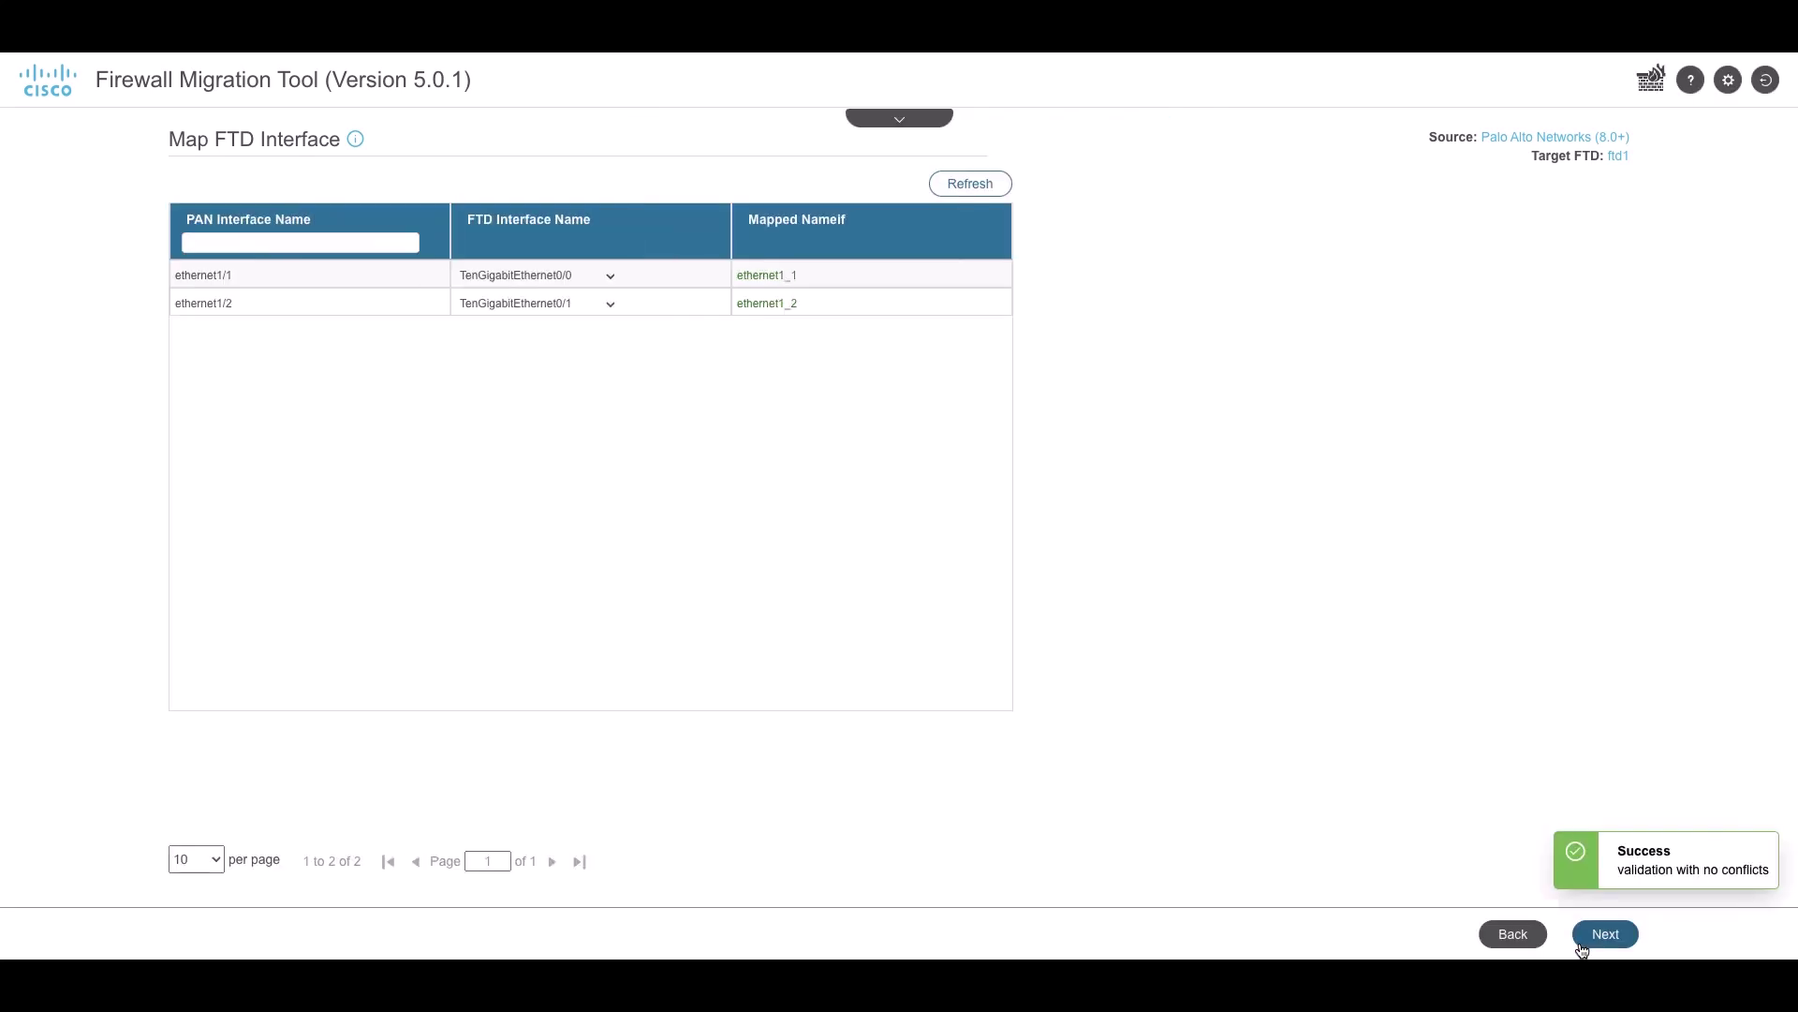
{"action": "left_click", "coordinate": [1581, 948]}
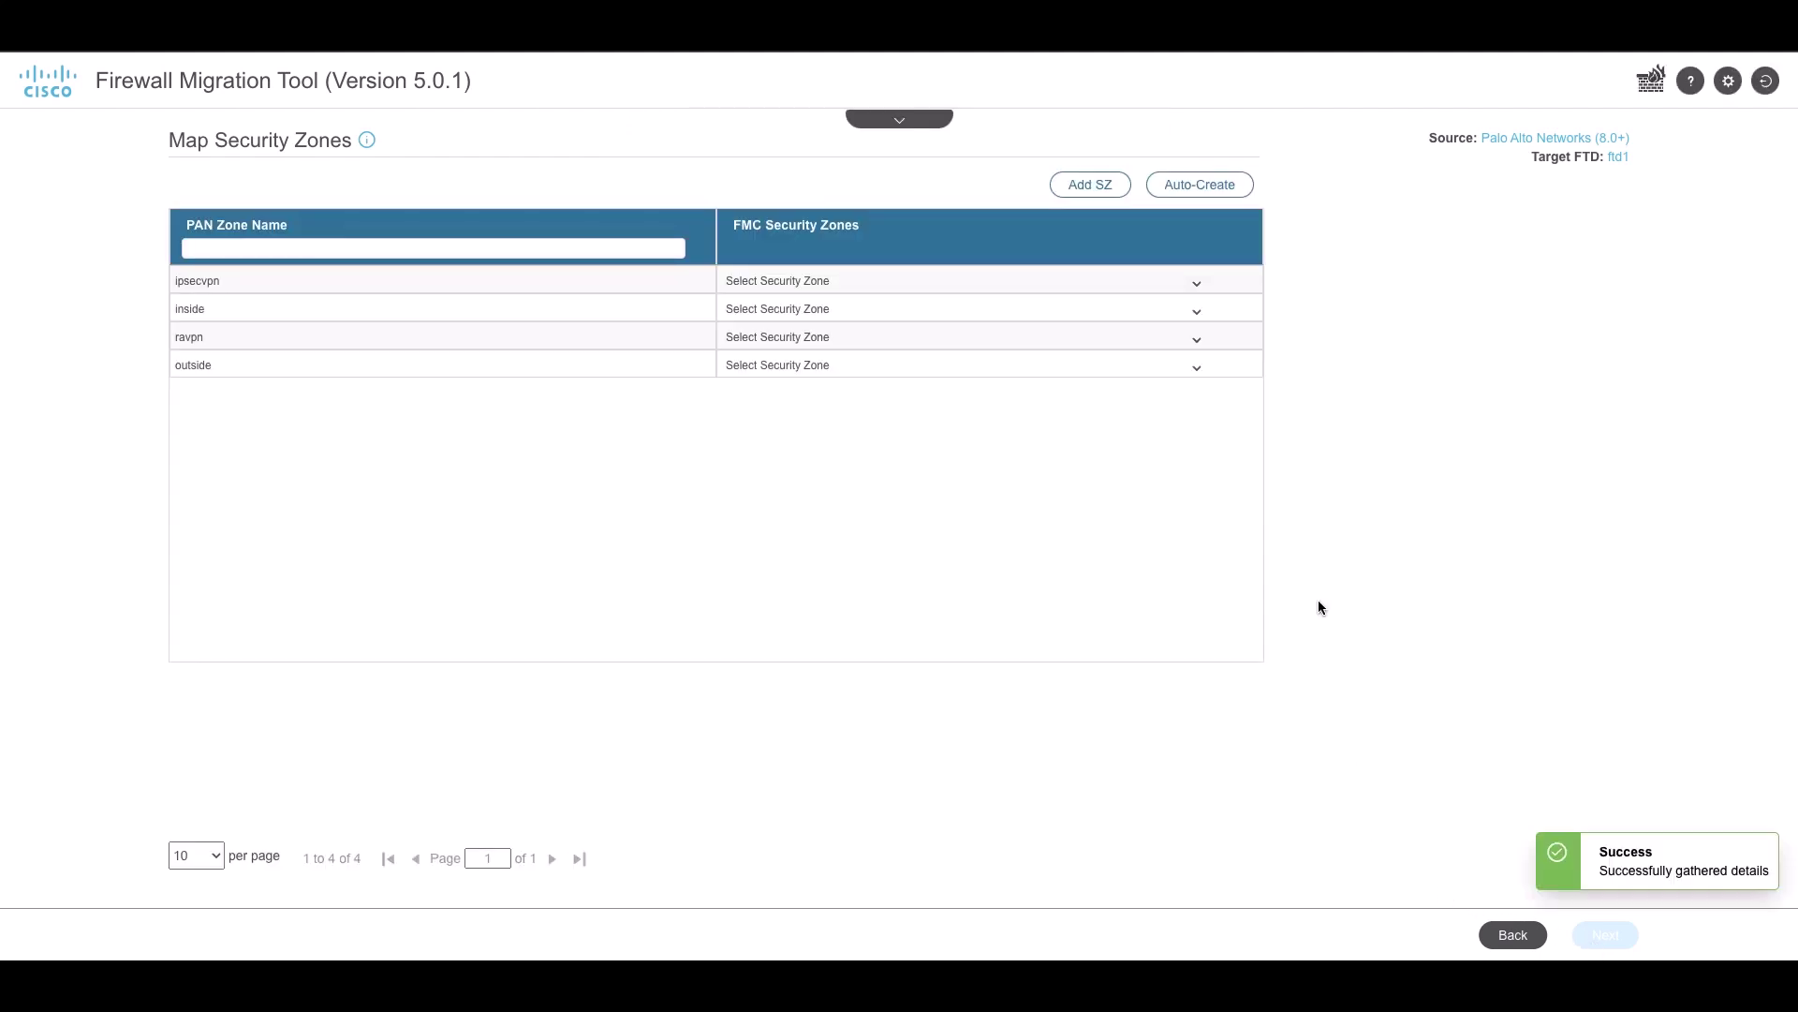
{"action": "left_click", "coordinate": [1194, 184]}
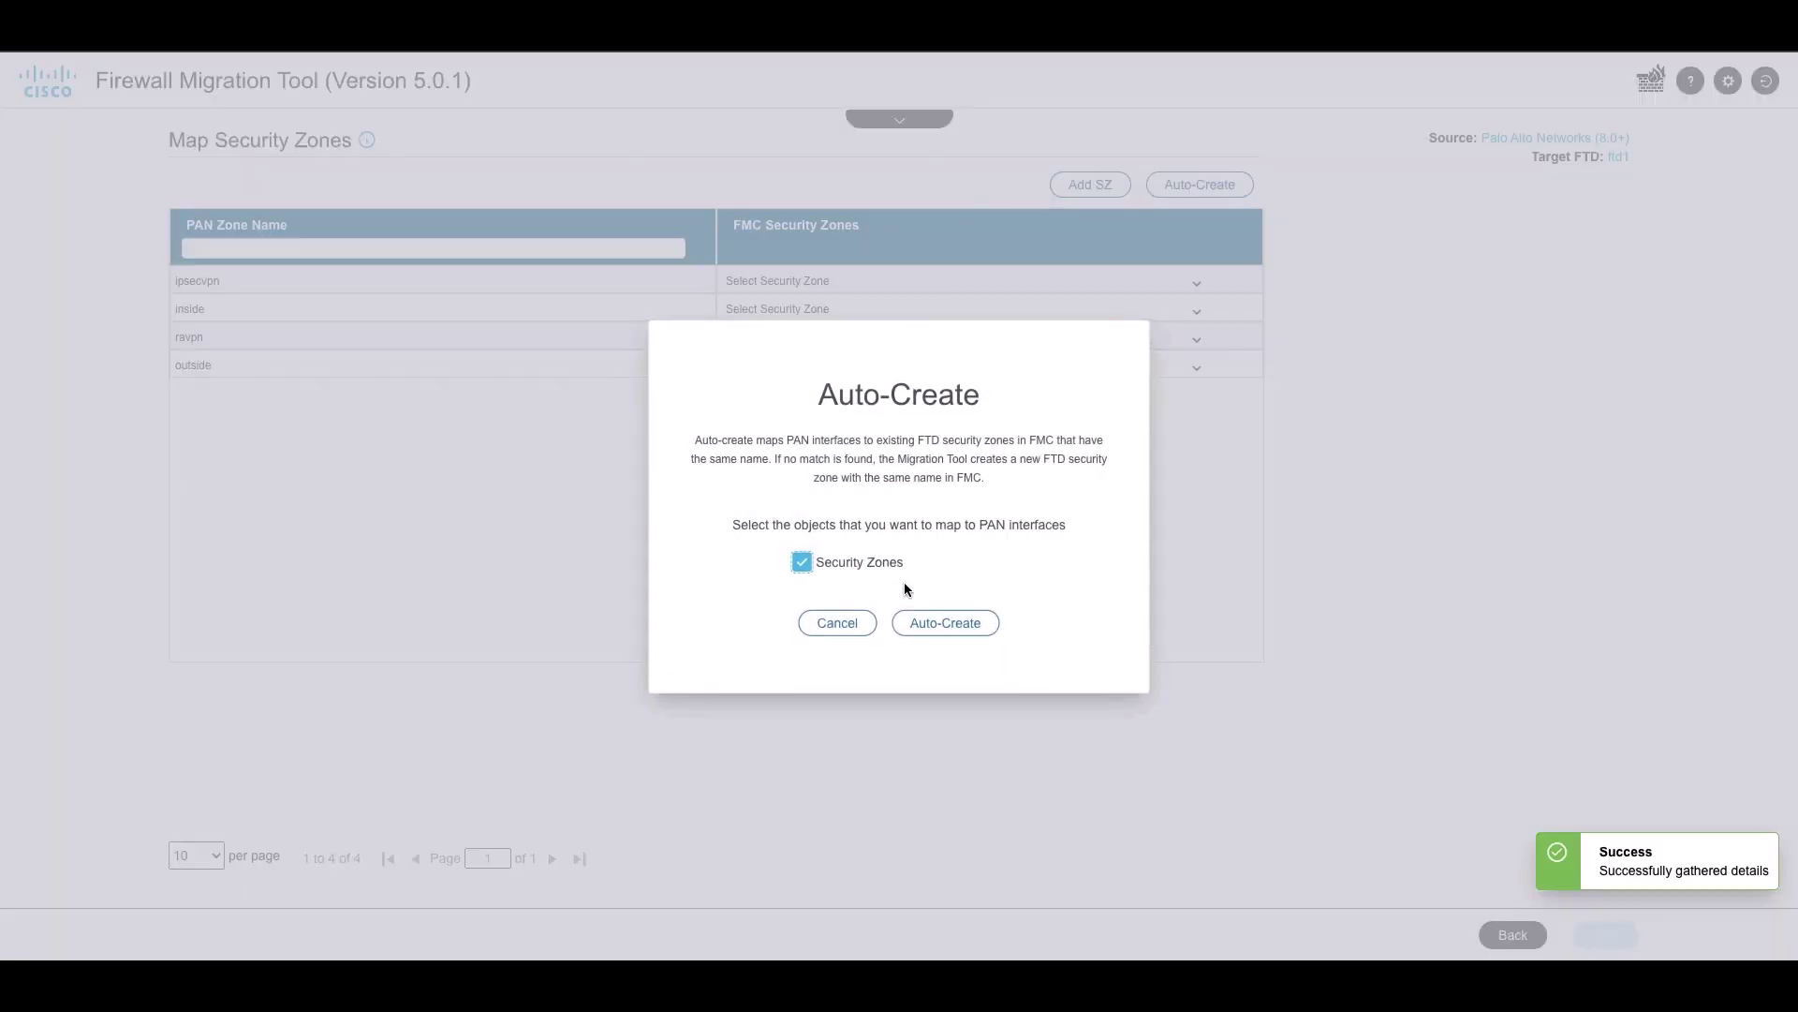
{"action": "left_click", "coordinate": [929, 625]}
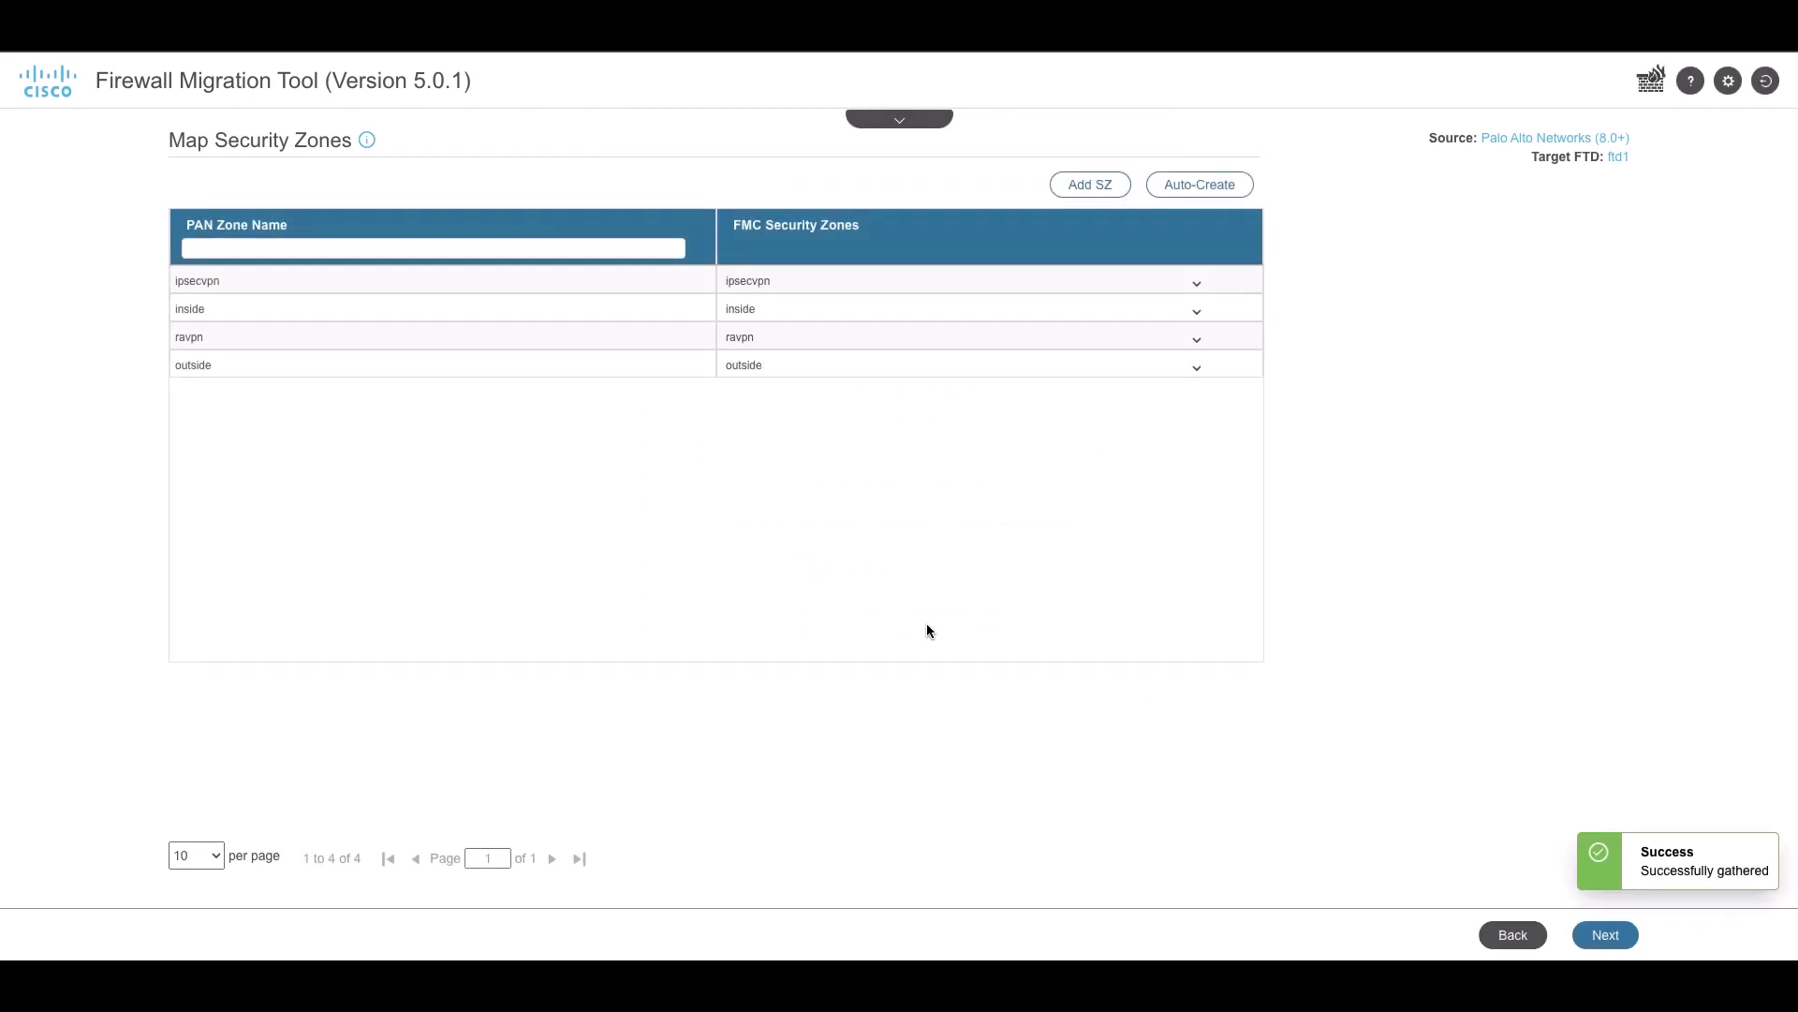
{"action": "left_click", "coordinate": [1610, 935]}
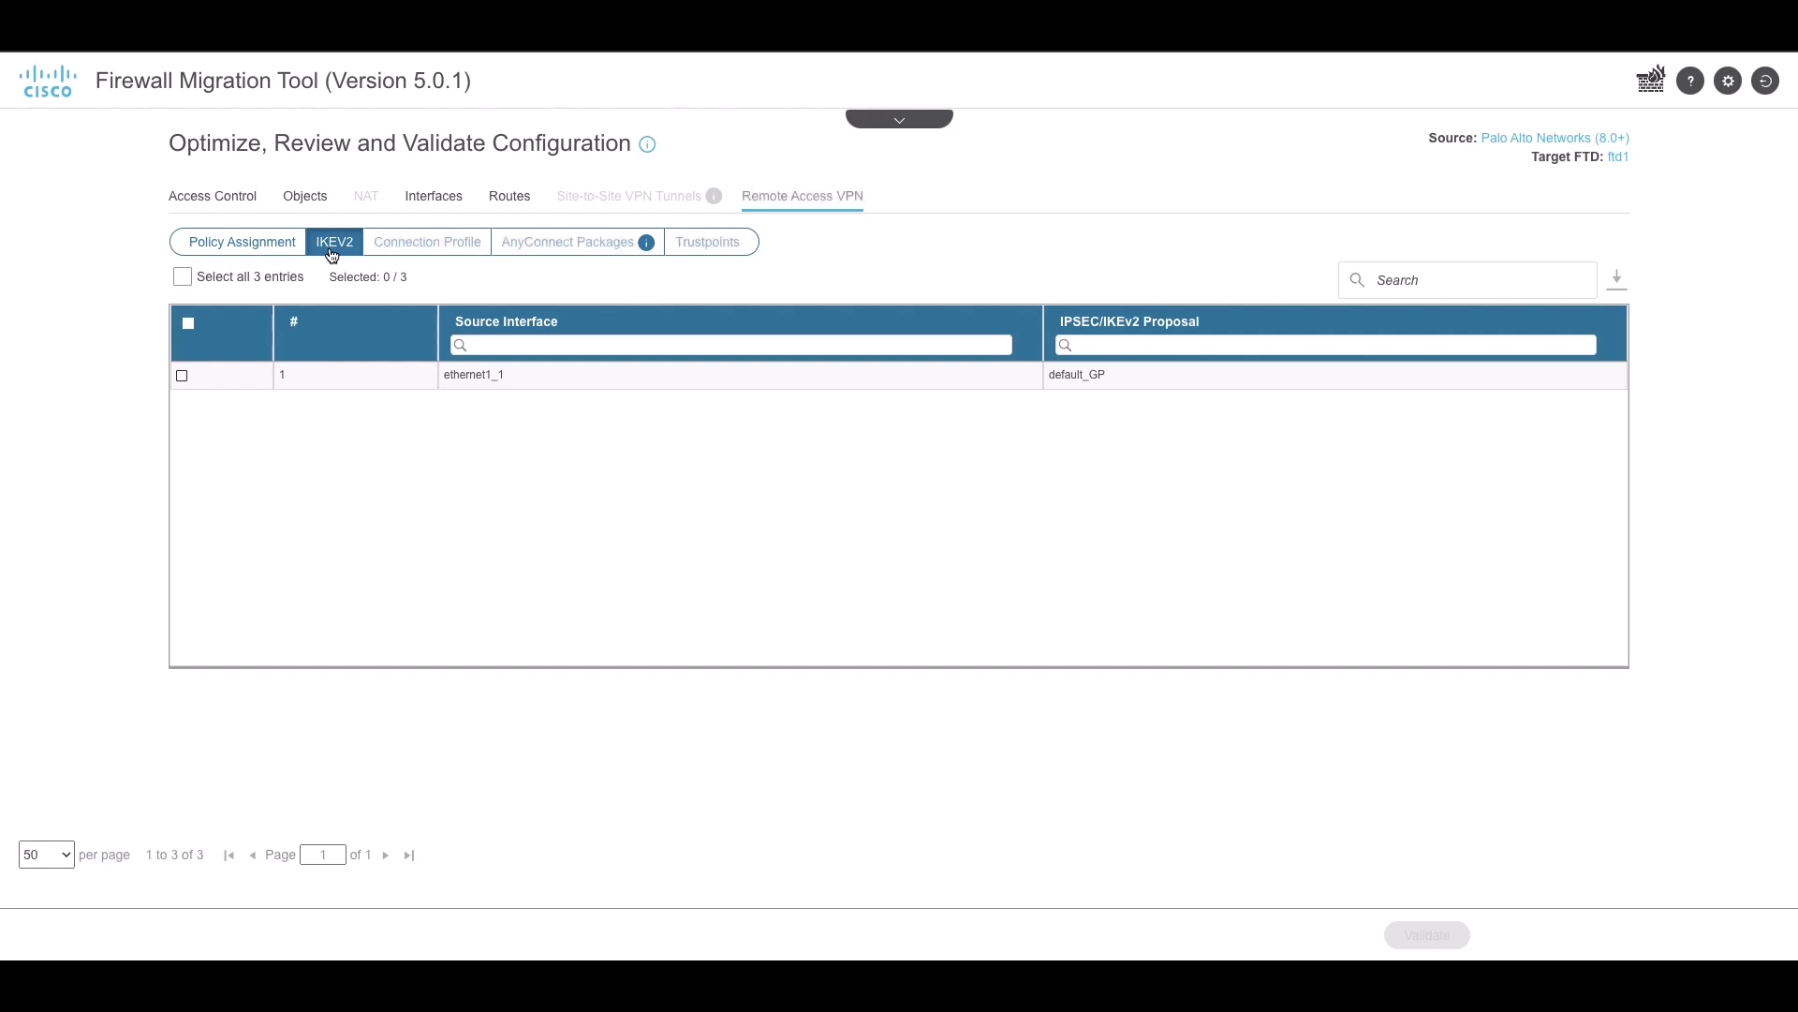
Show the AnyConnect Packages list in the Remote Access VPN review
{"action": "left_click", "coordinate": [506, 241]}
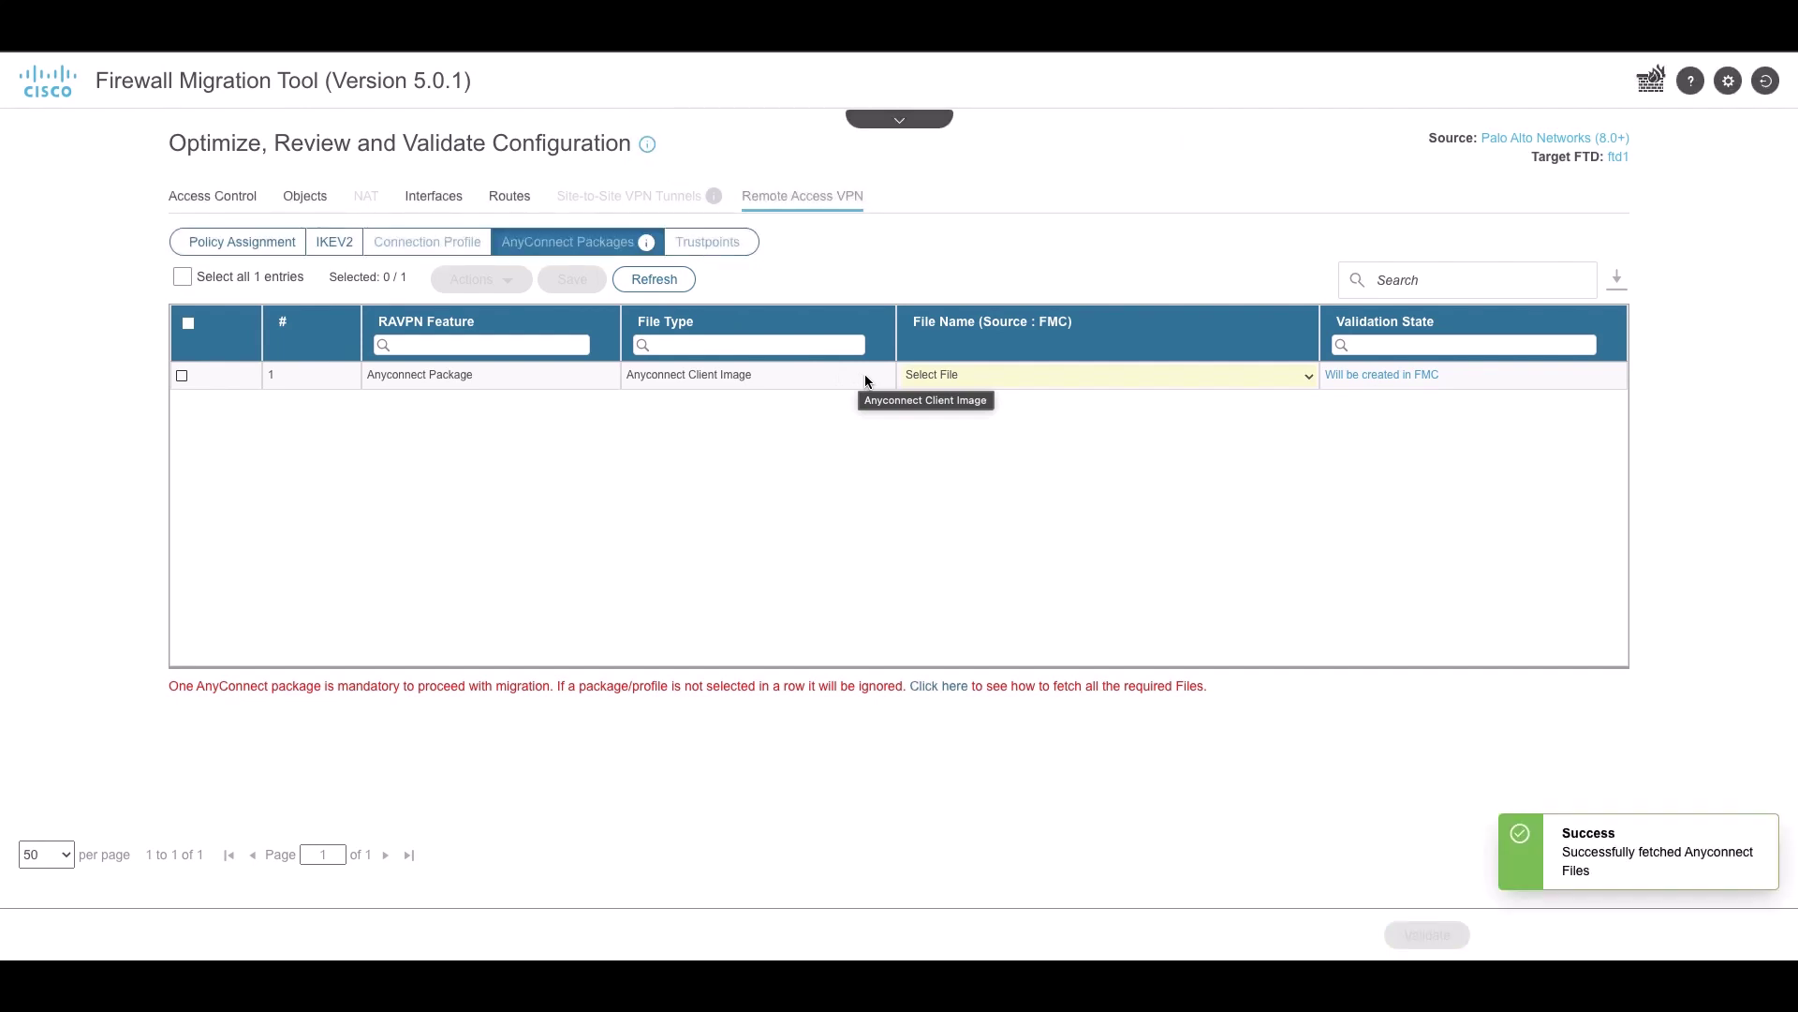
Assign anyconnect-win-4.8.03052-webdeploy-k9.pkg to the AnyConnect Client Image row and save it
{"action": "left_click", "coordinate": [955, 370]}
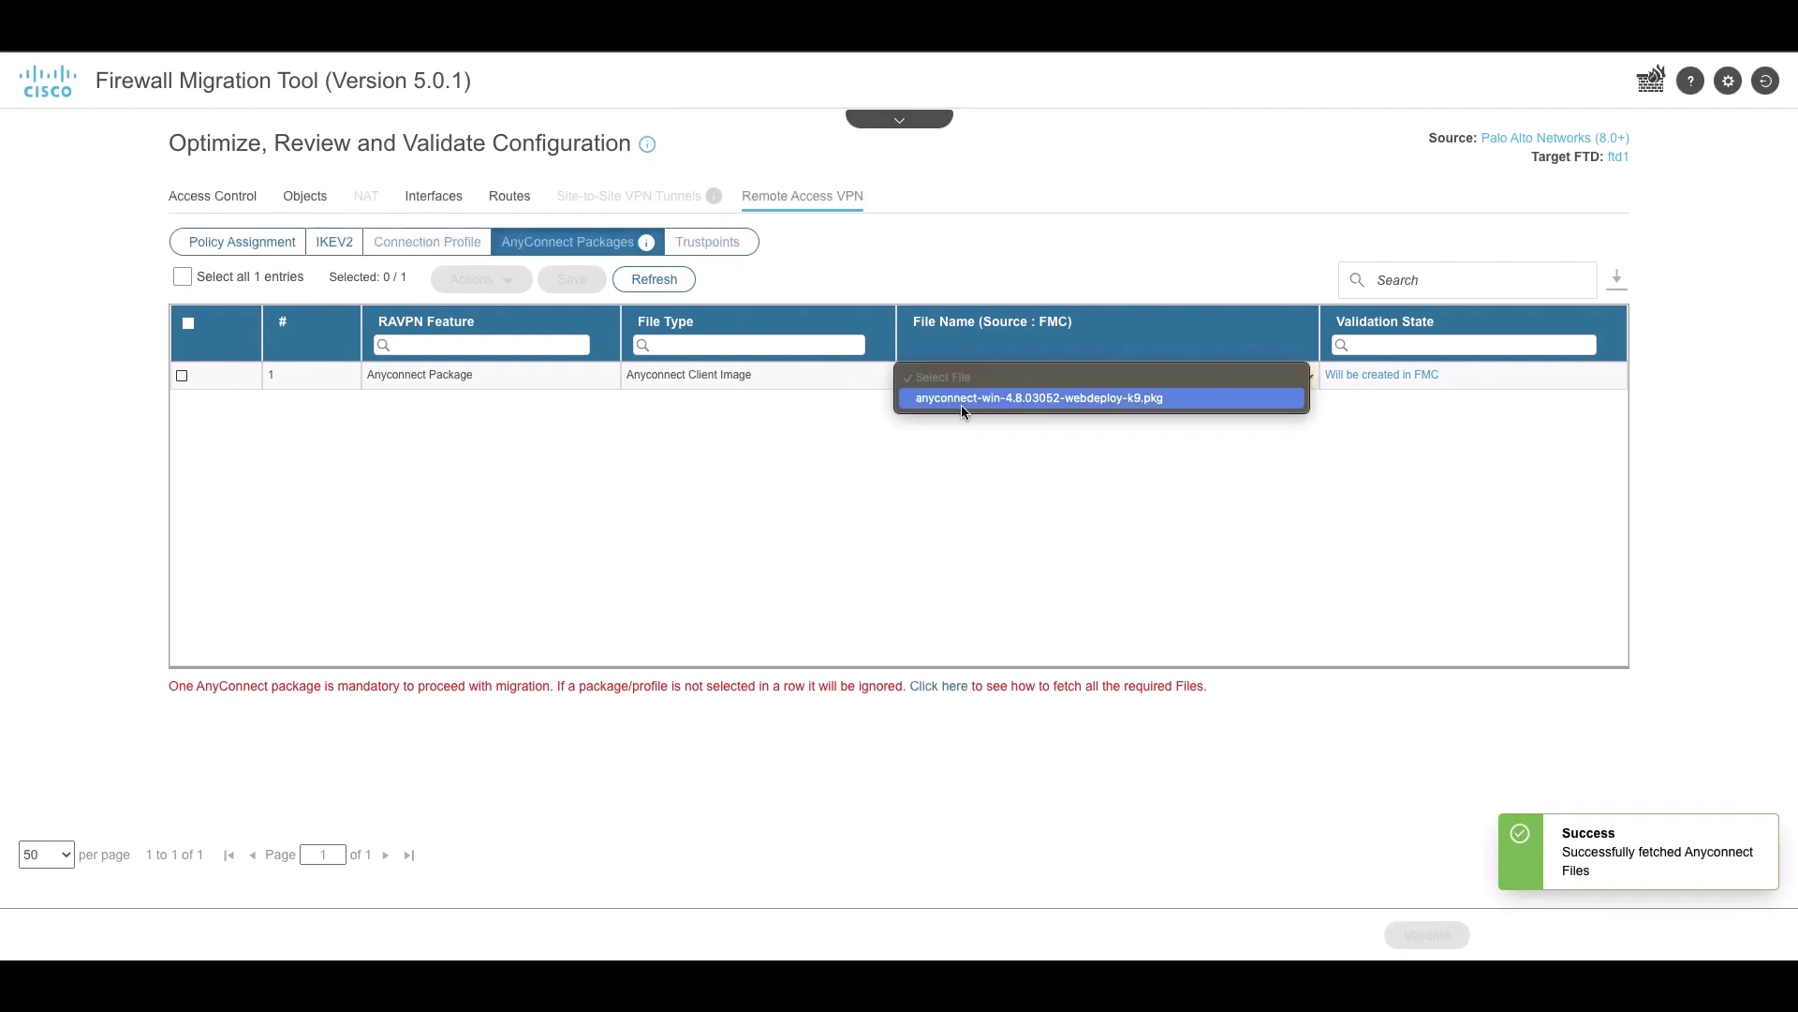
{"action": "left_click", "coordinate": [961, 397]}
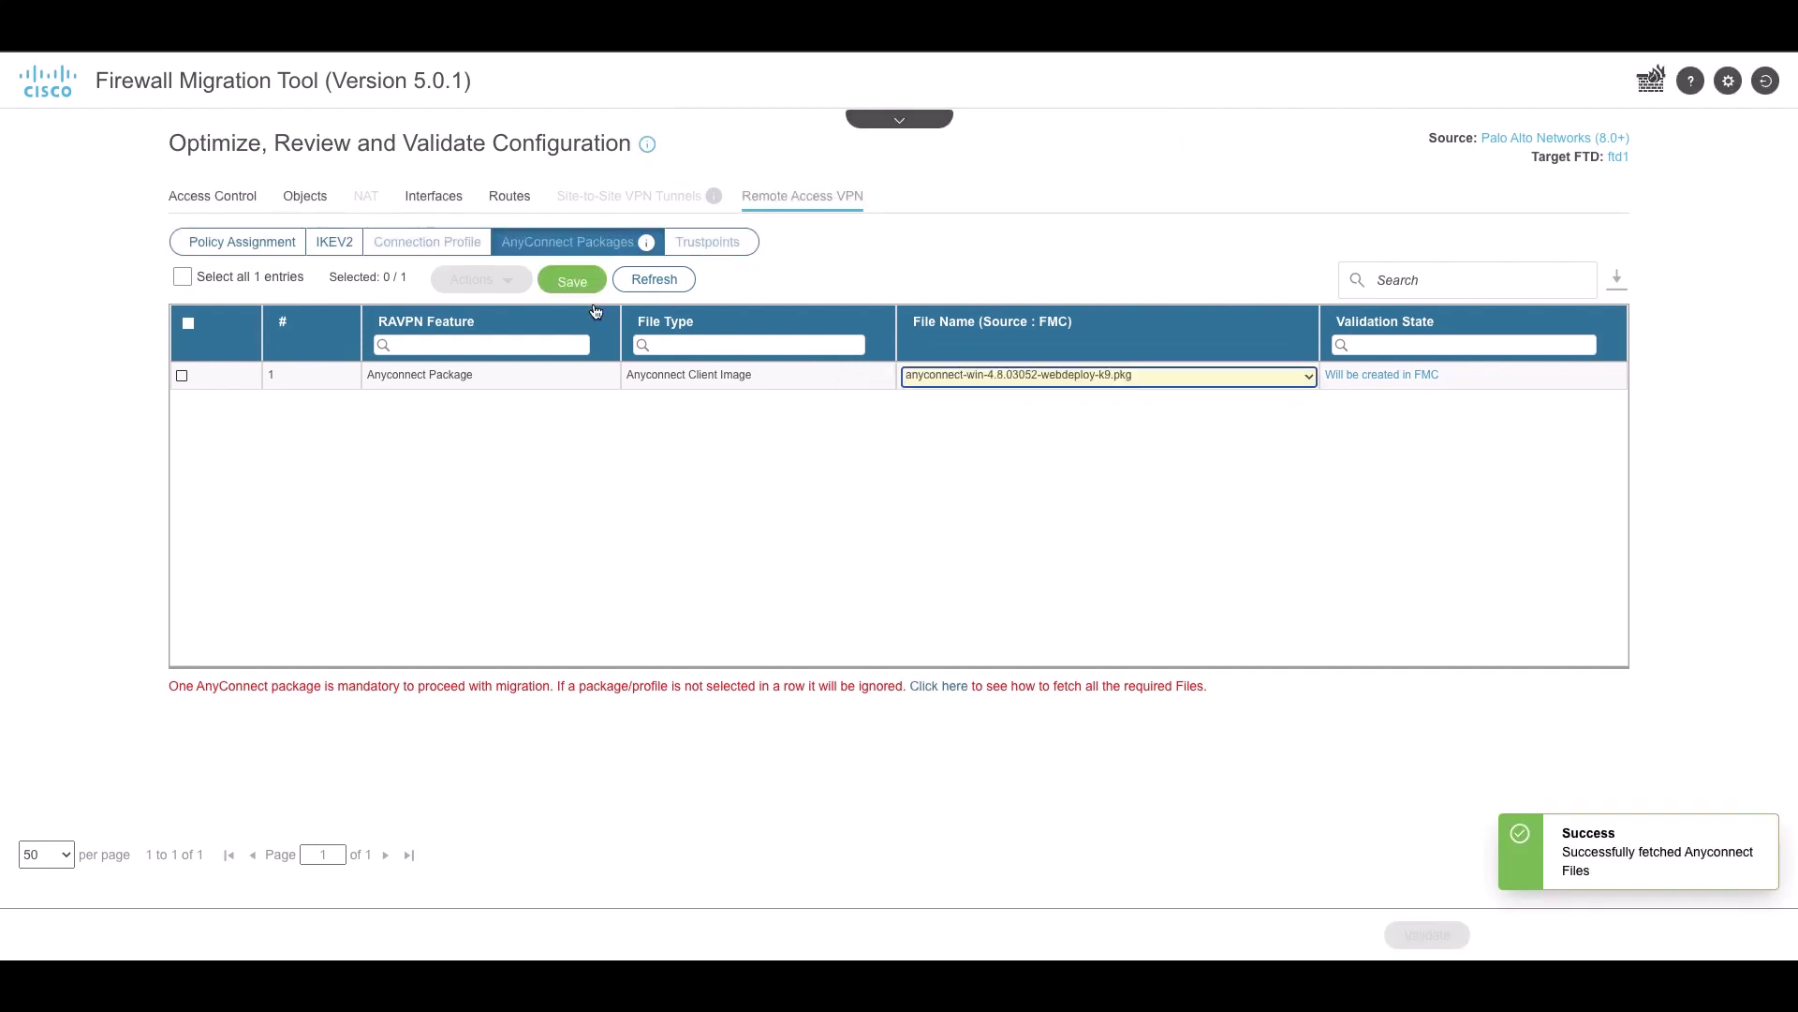
{"action": "left_click", "coordinate": [573, 282]}
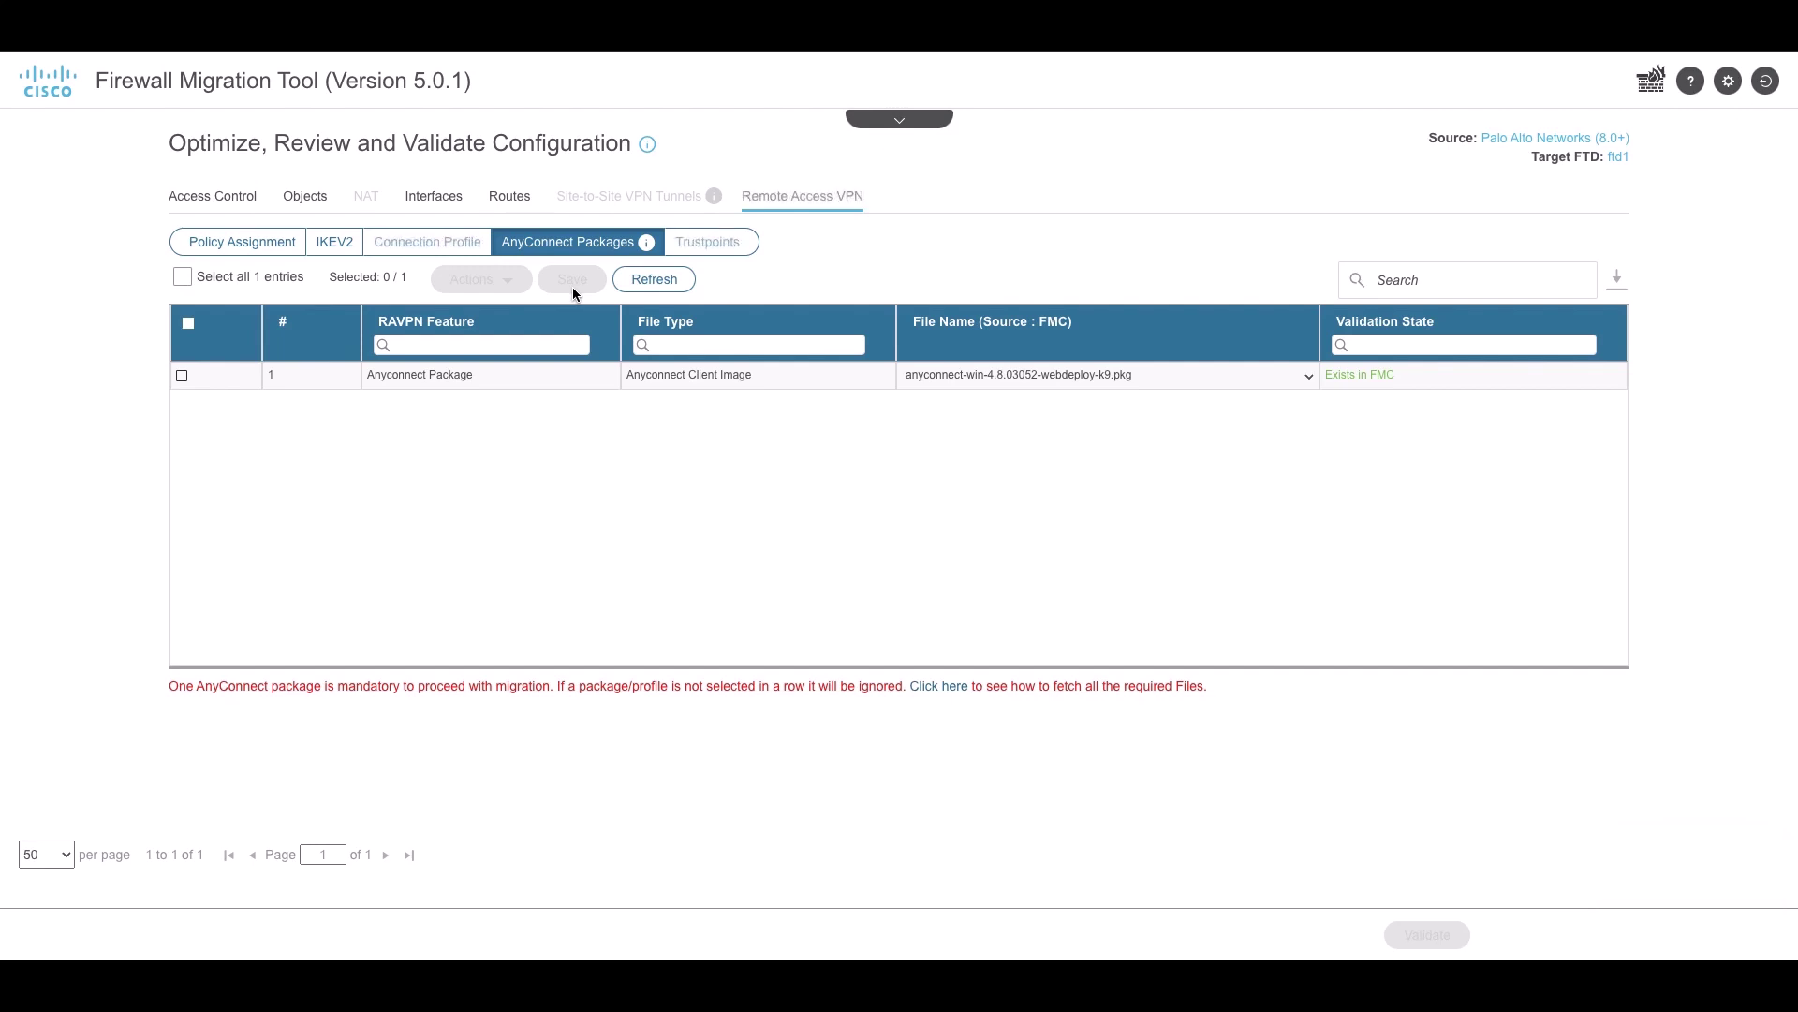
Enter, confirm and save a key for the LOCAL_USER AAA server entry
{"action": "left_click", "coordinate": [406, 248]}
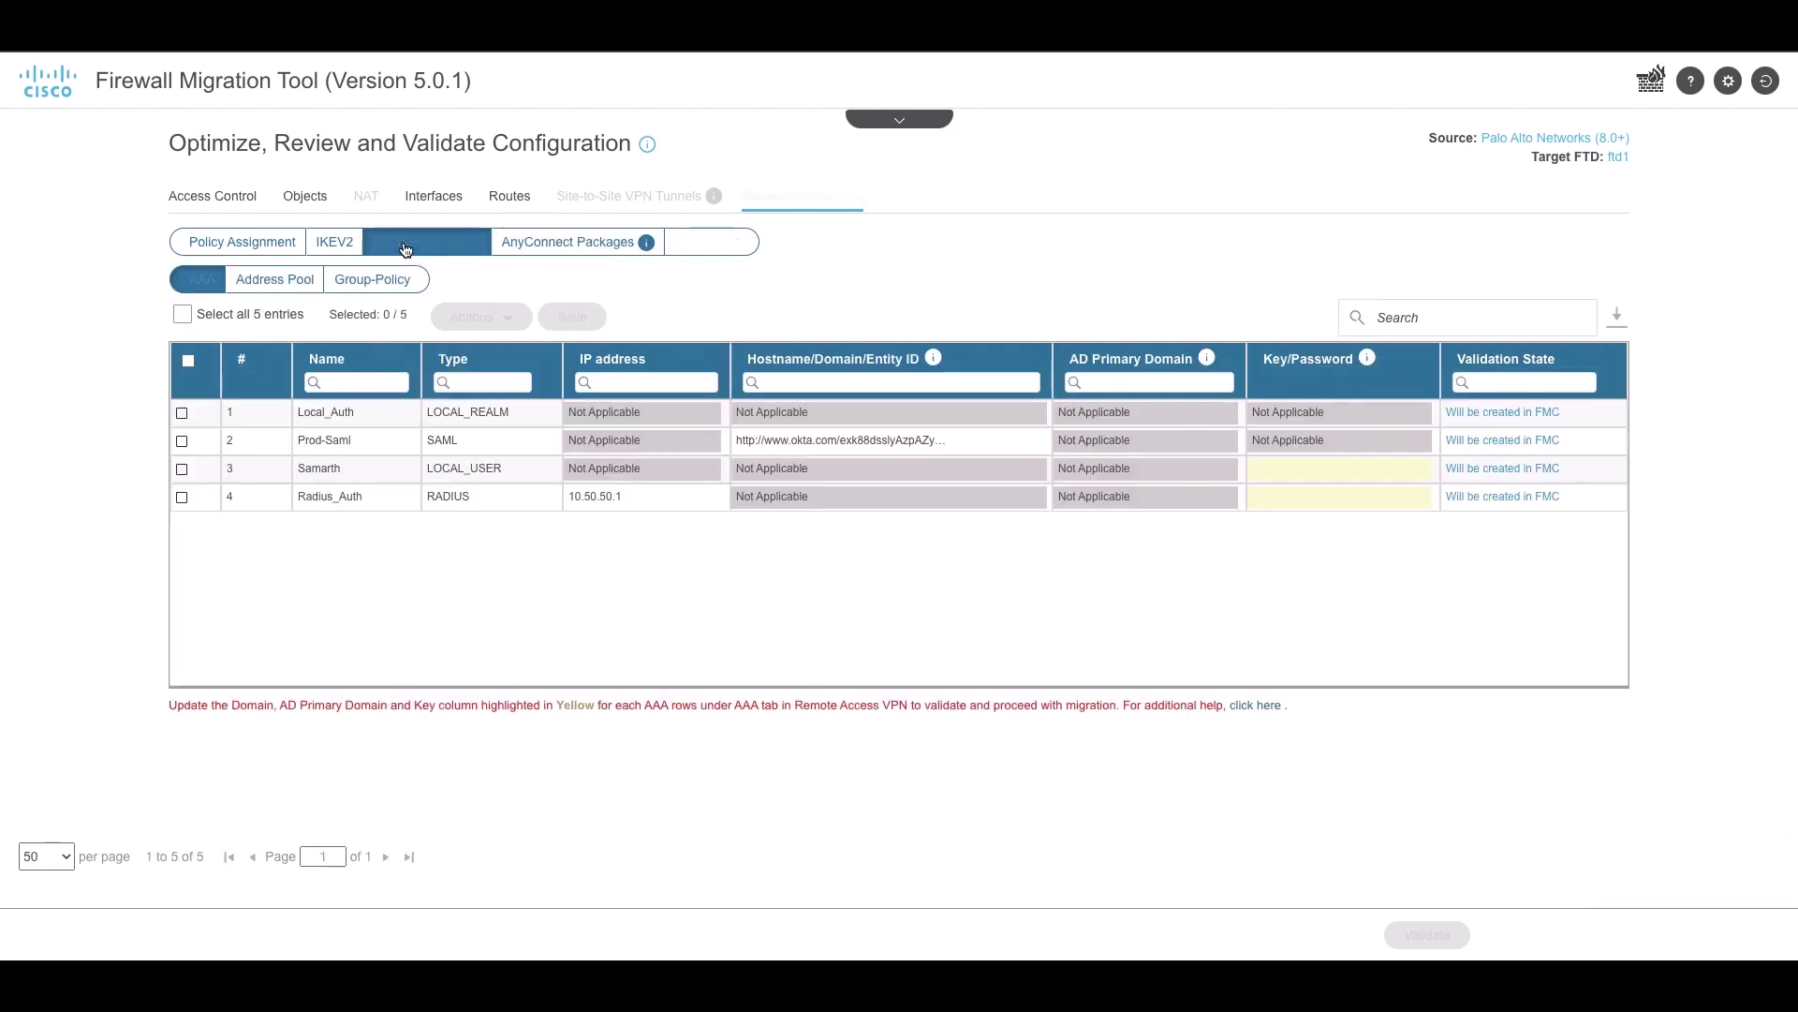
{"action": "left_click", "coordinate": [181, 469]}
{"action": "left_click", "coordinate": [460, 320]}
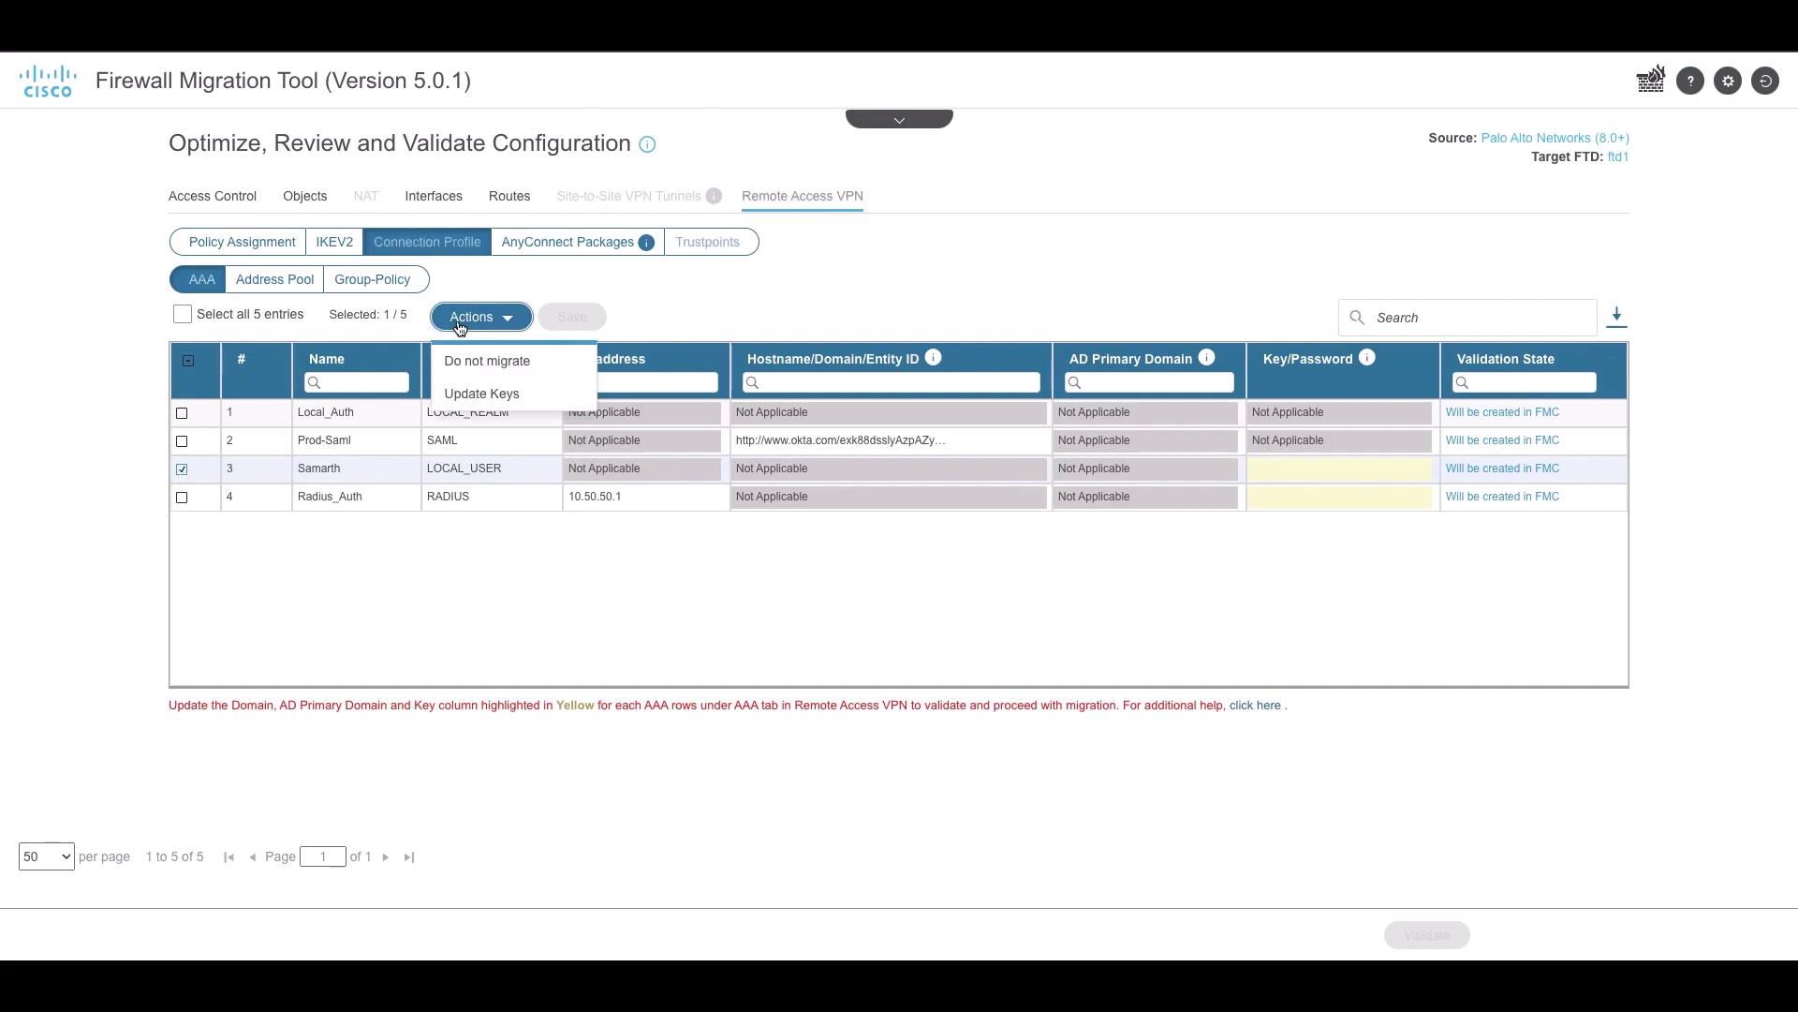
{"action": "left_click", "coordinate": [473, 393]}
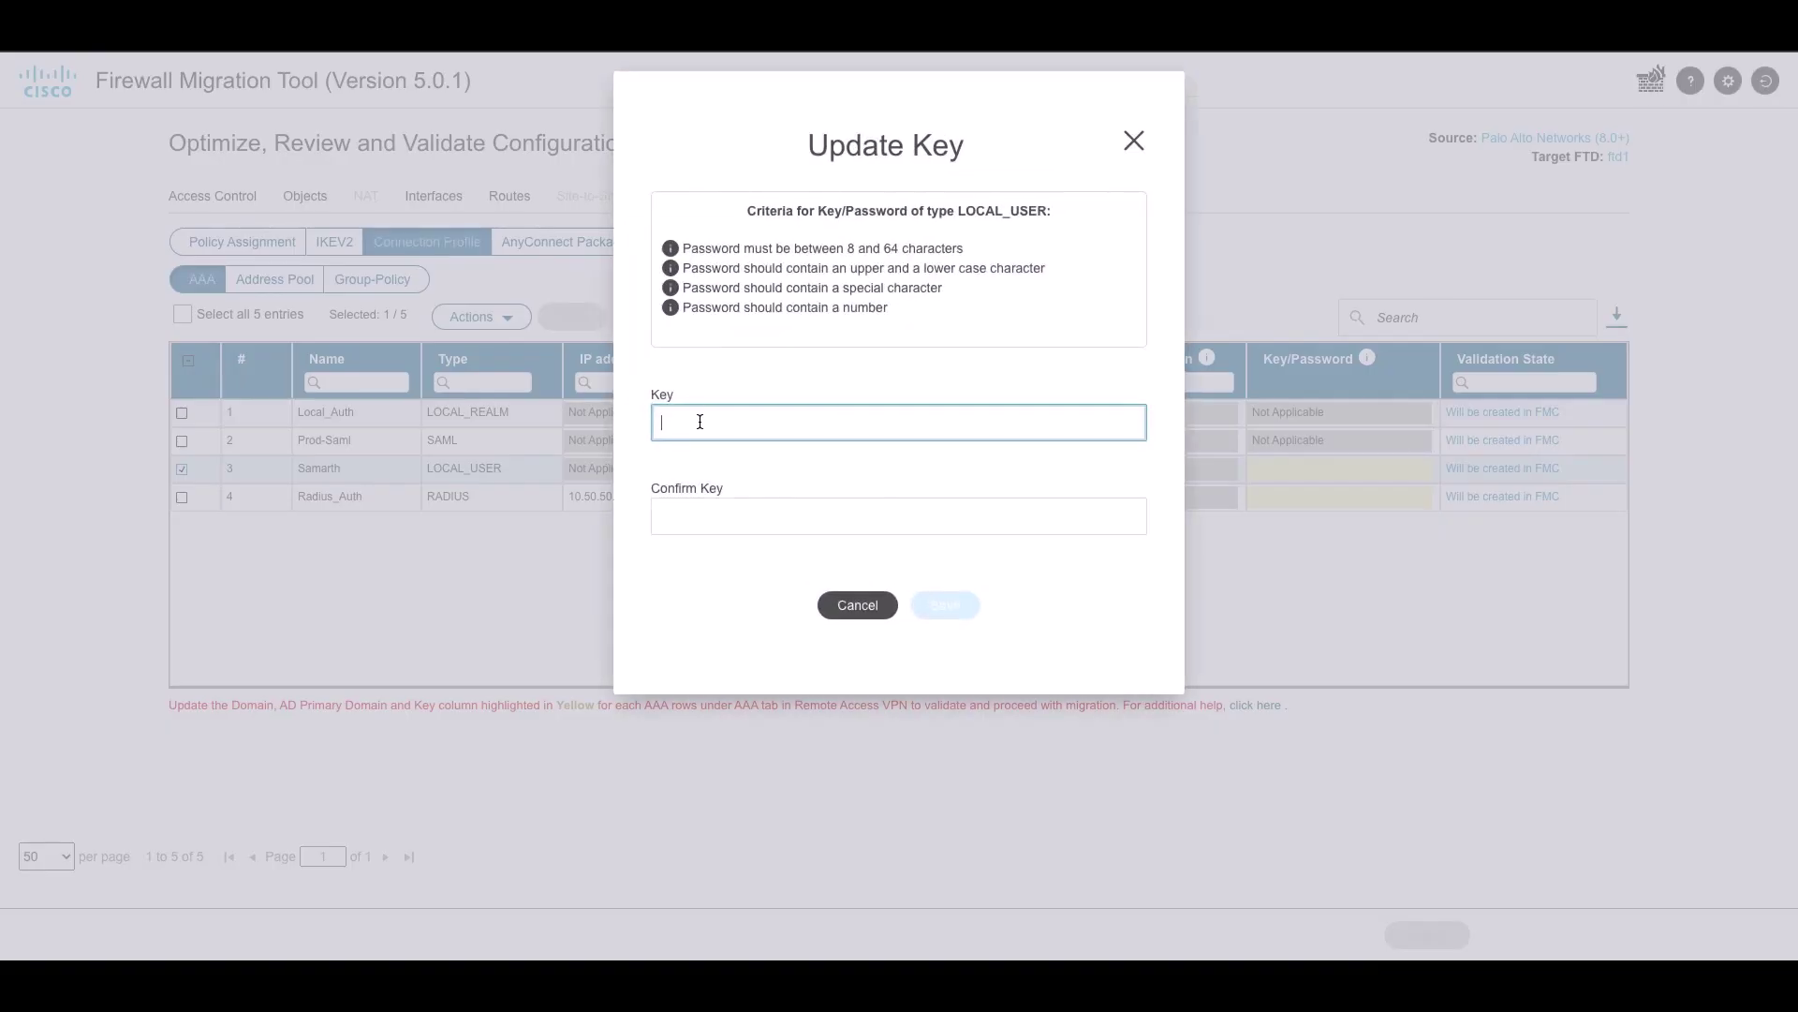
{"action": "type", "text": "Cisco@123"}
{"action": "key", "text": "Tab"}
{"action": "type", "text": "C"}
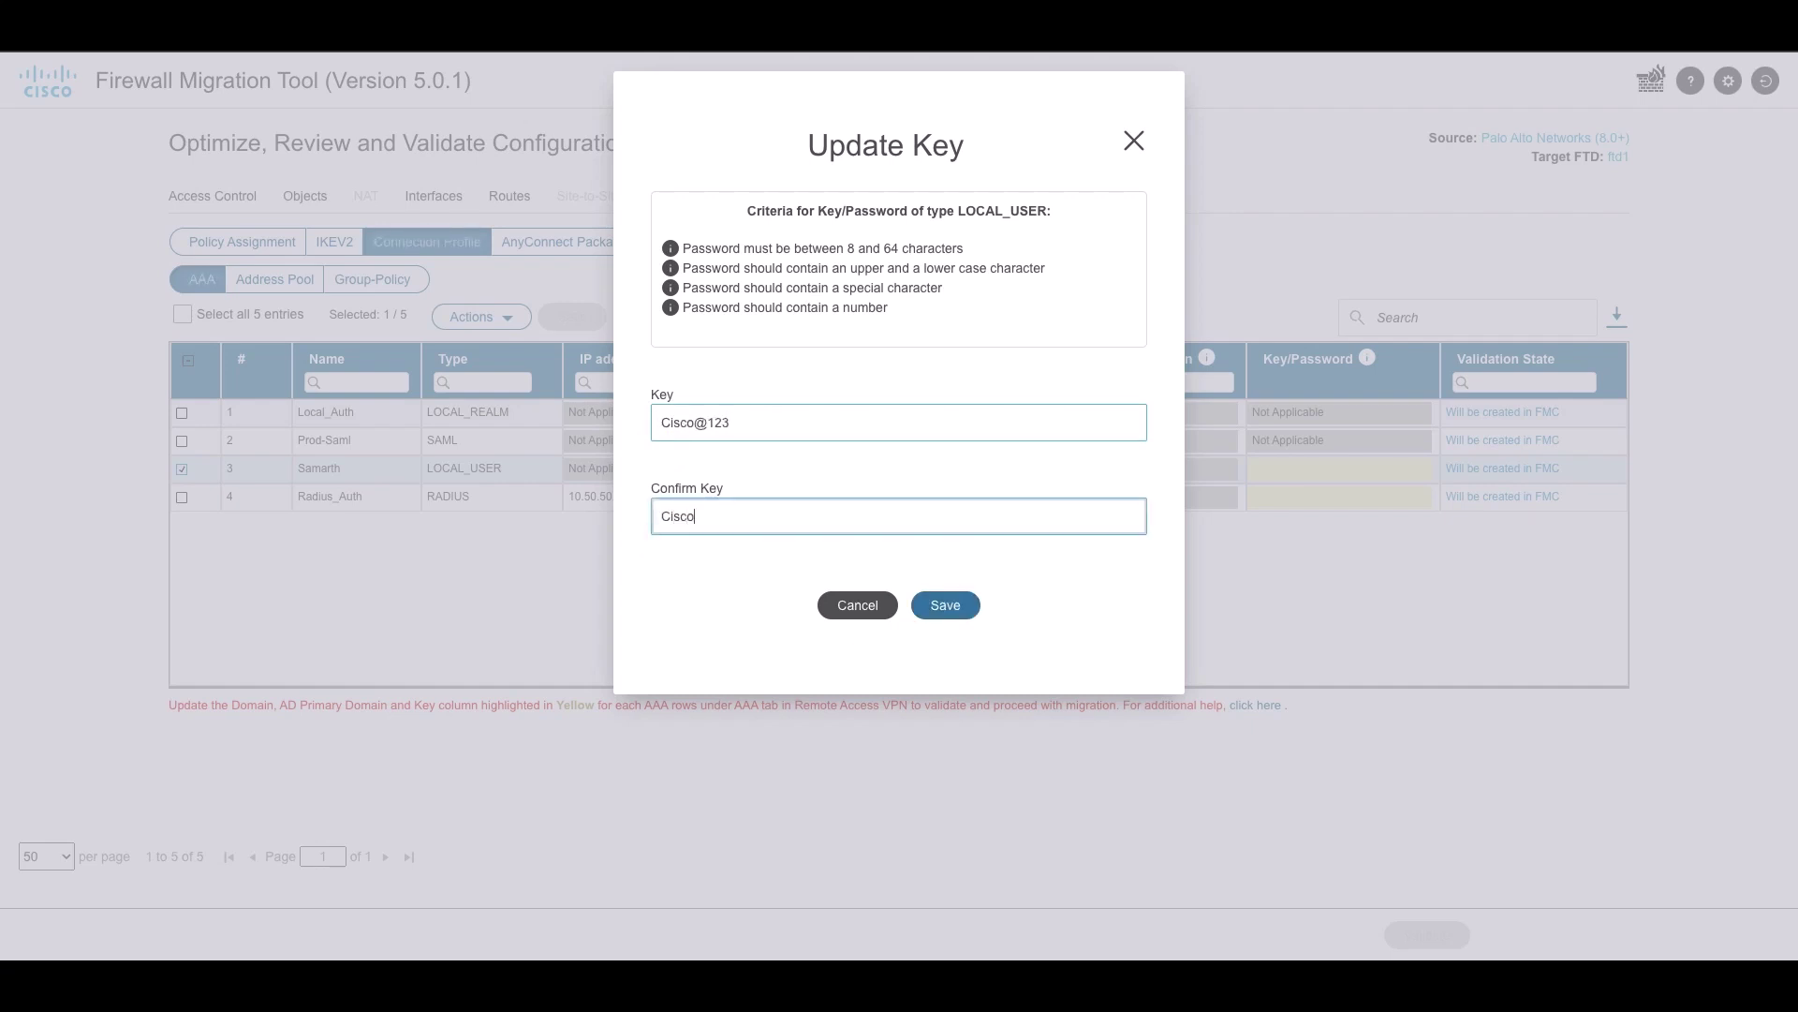
{"action": "type", "text": "isco@123"}
{"action": "left_click", "coordinate": [942, 605]}
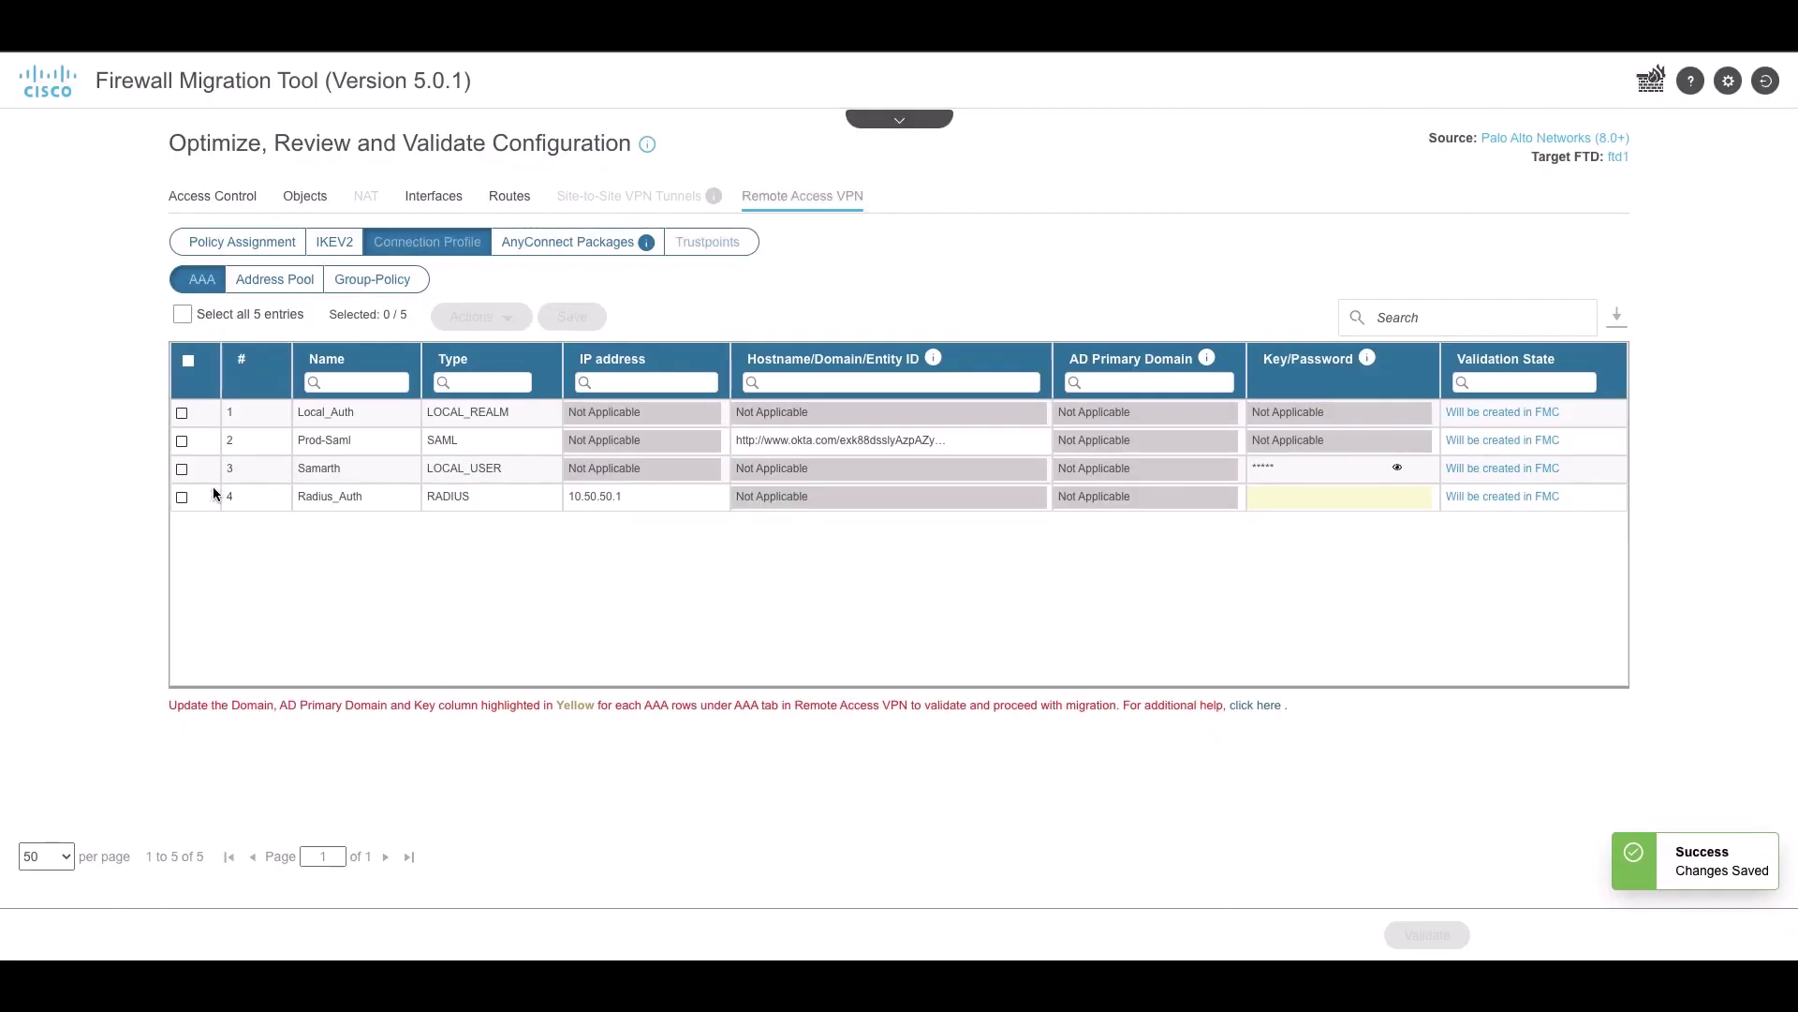
Enter, confirm and save the RADIUS key for Radius_Auth, then view the address pools
{"action": "left_click", "coordinate": [183, 501]}
{"action": "left_click", "coordinate": [477, 317]}
{"action": "left_click", "coordinate": [473, 357]}
{"action": "type", "text": "c"}
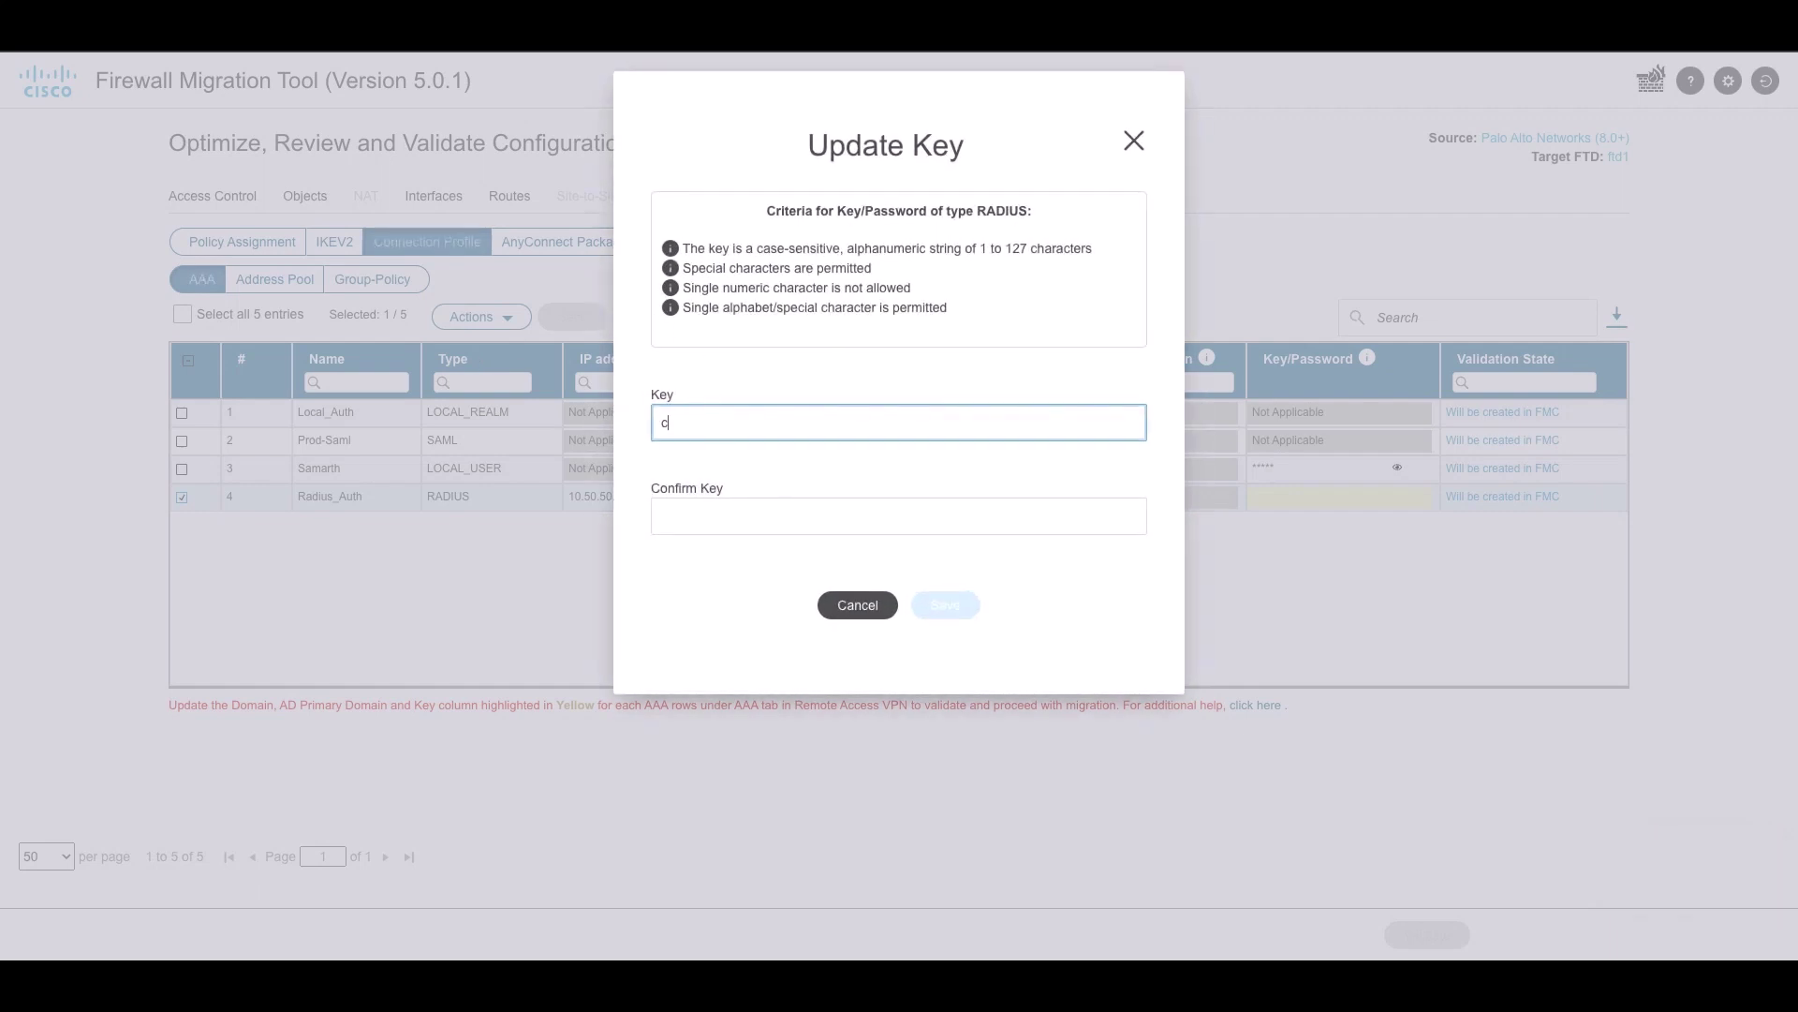
{"action": "type", "text": "isco"}
{"action": "key", "text": "Tab"}
{"action": "type", "text": "ci"}
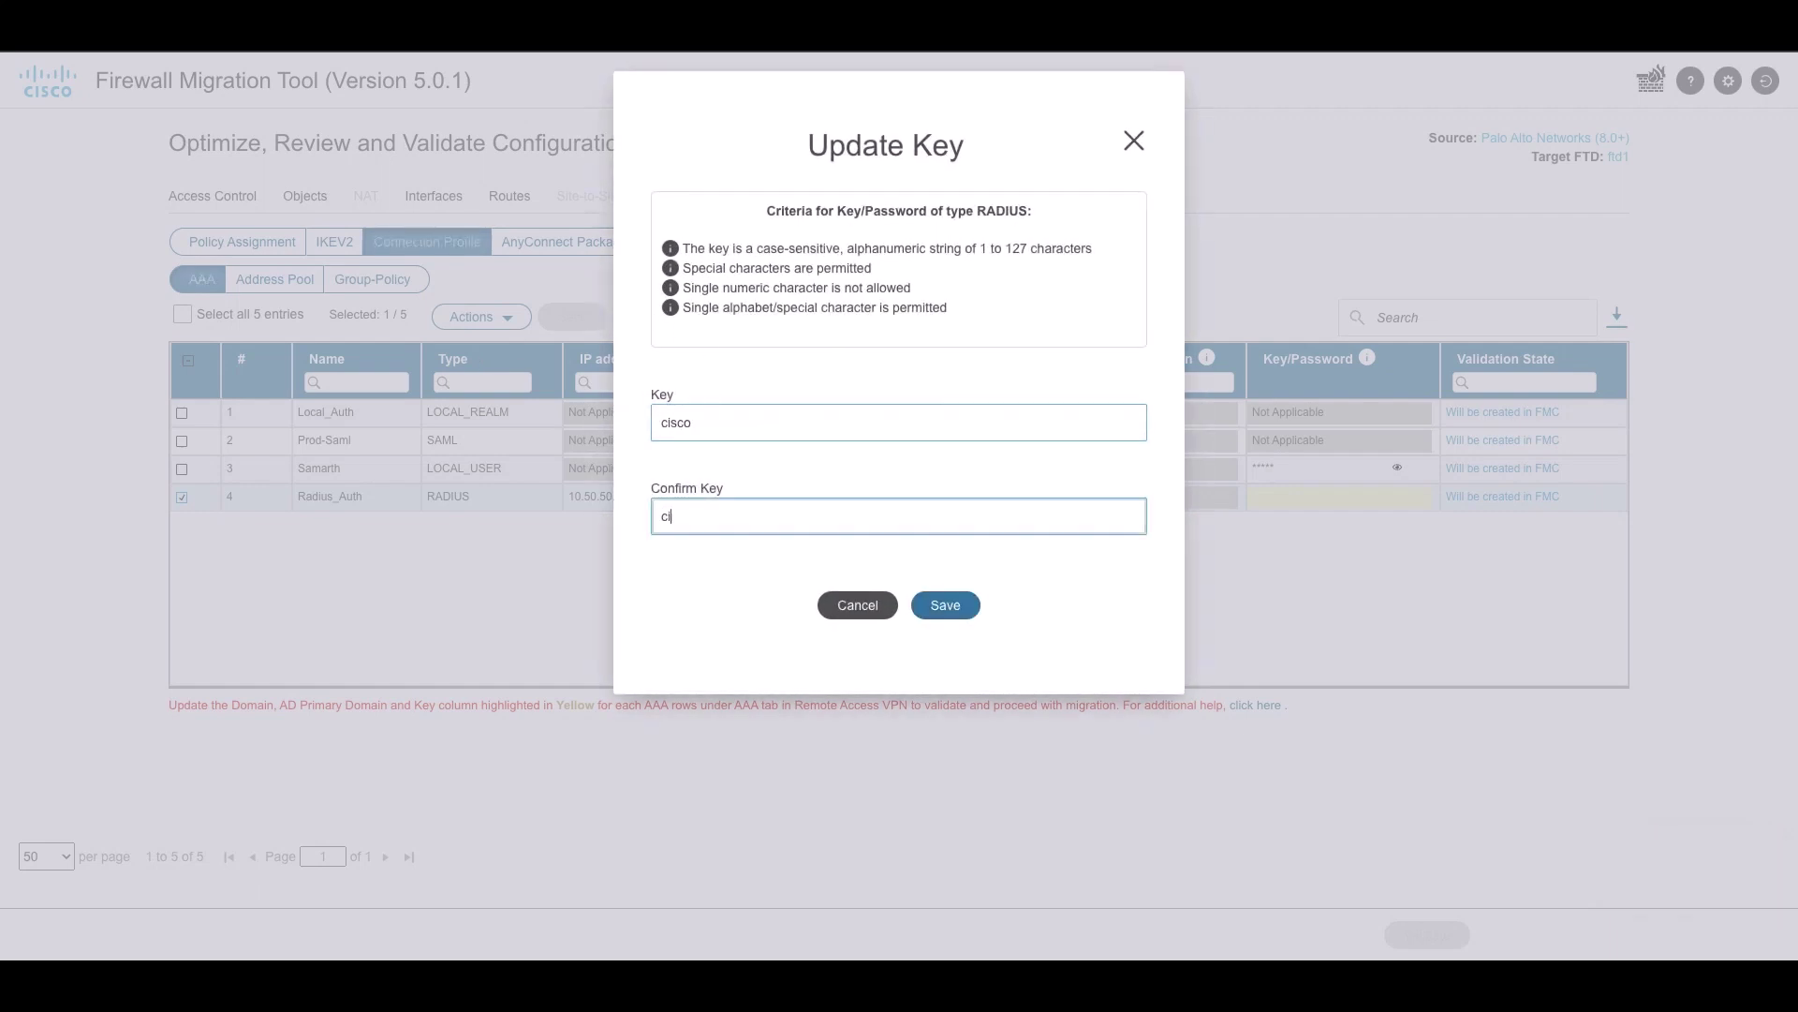
{"action": "left_click", "coordinate": [930, 598]}
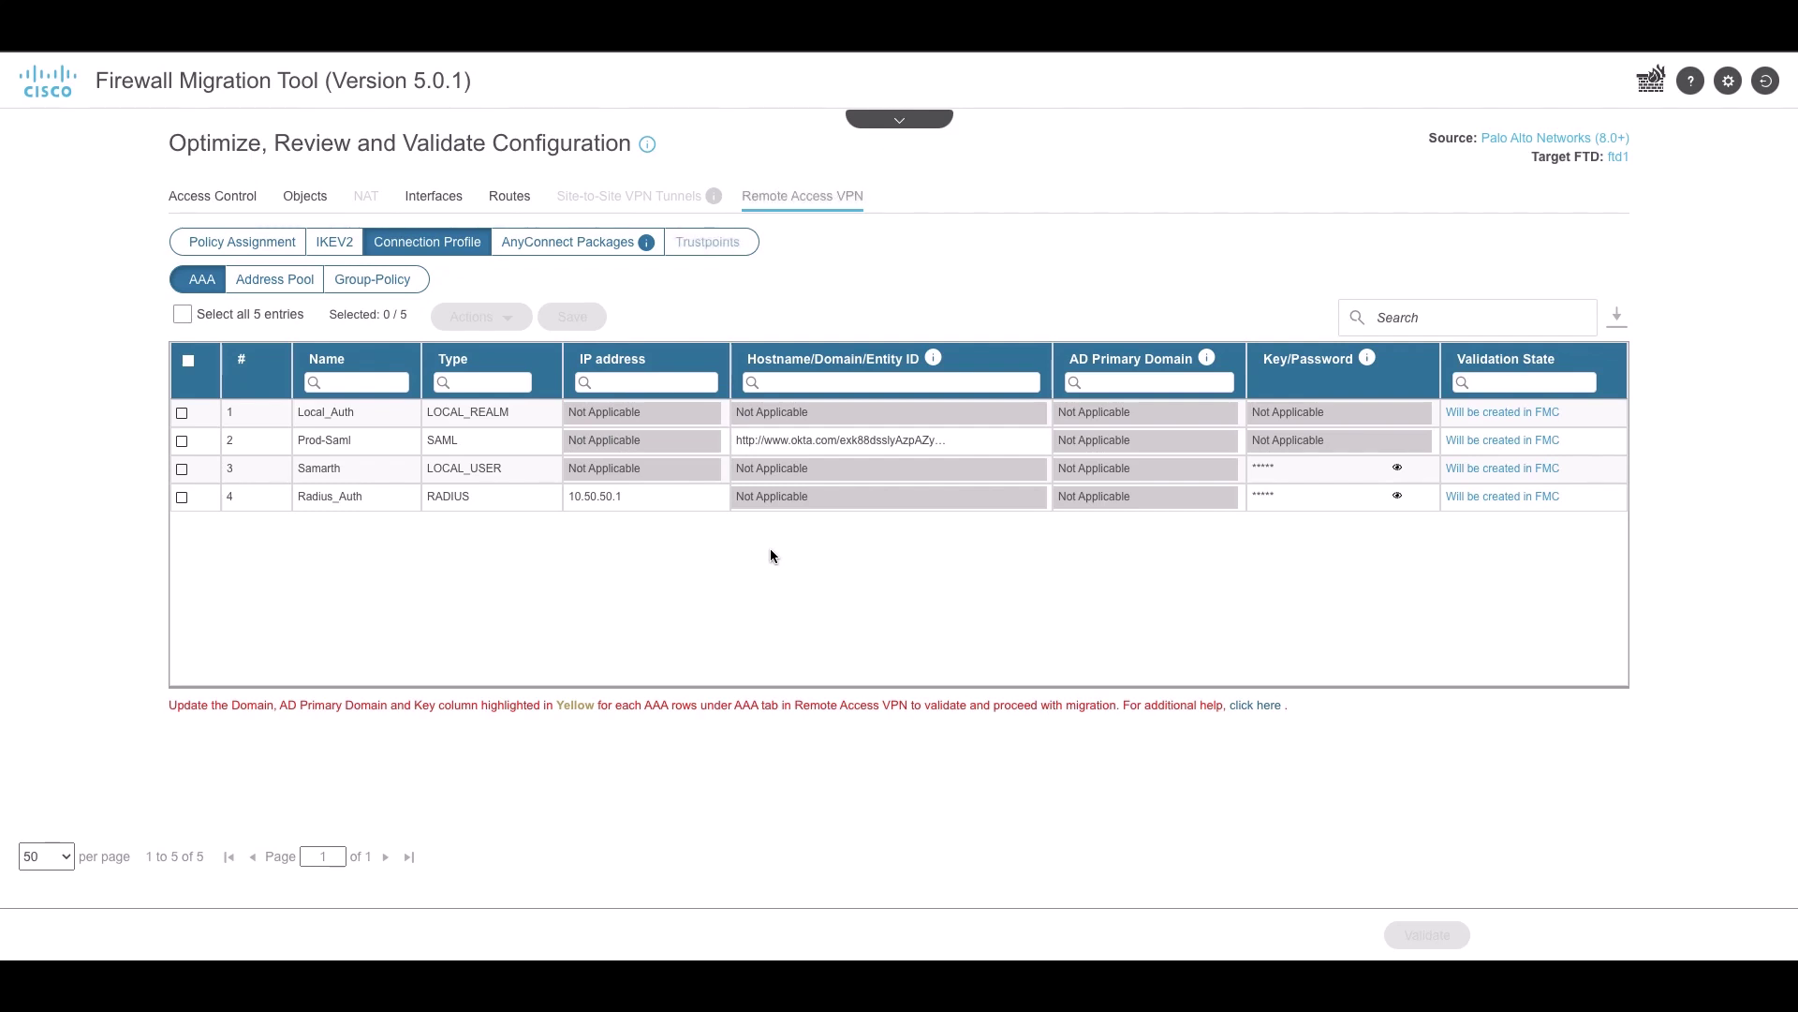
{"action": "left_click", "coordinate": [259, 281]}
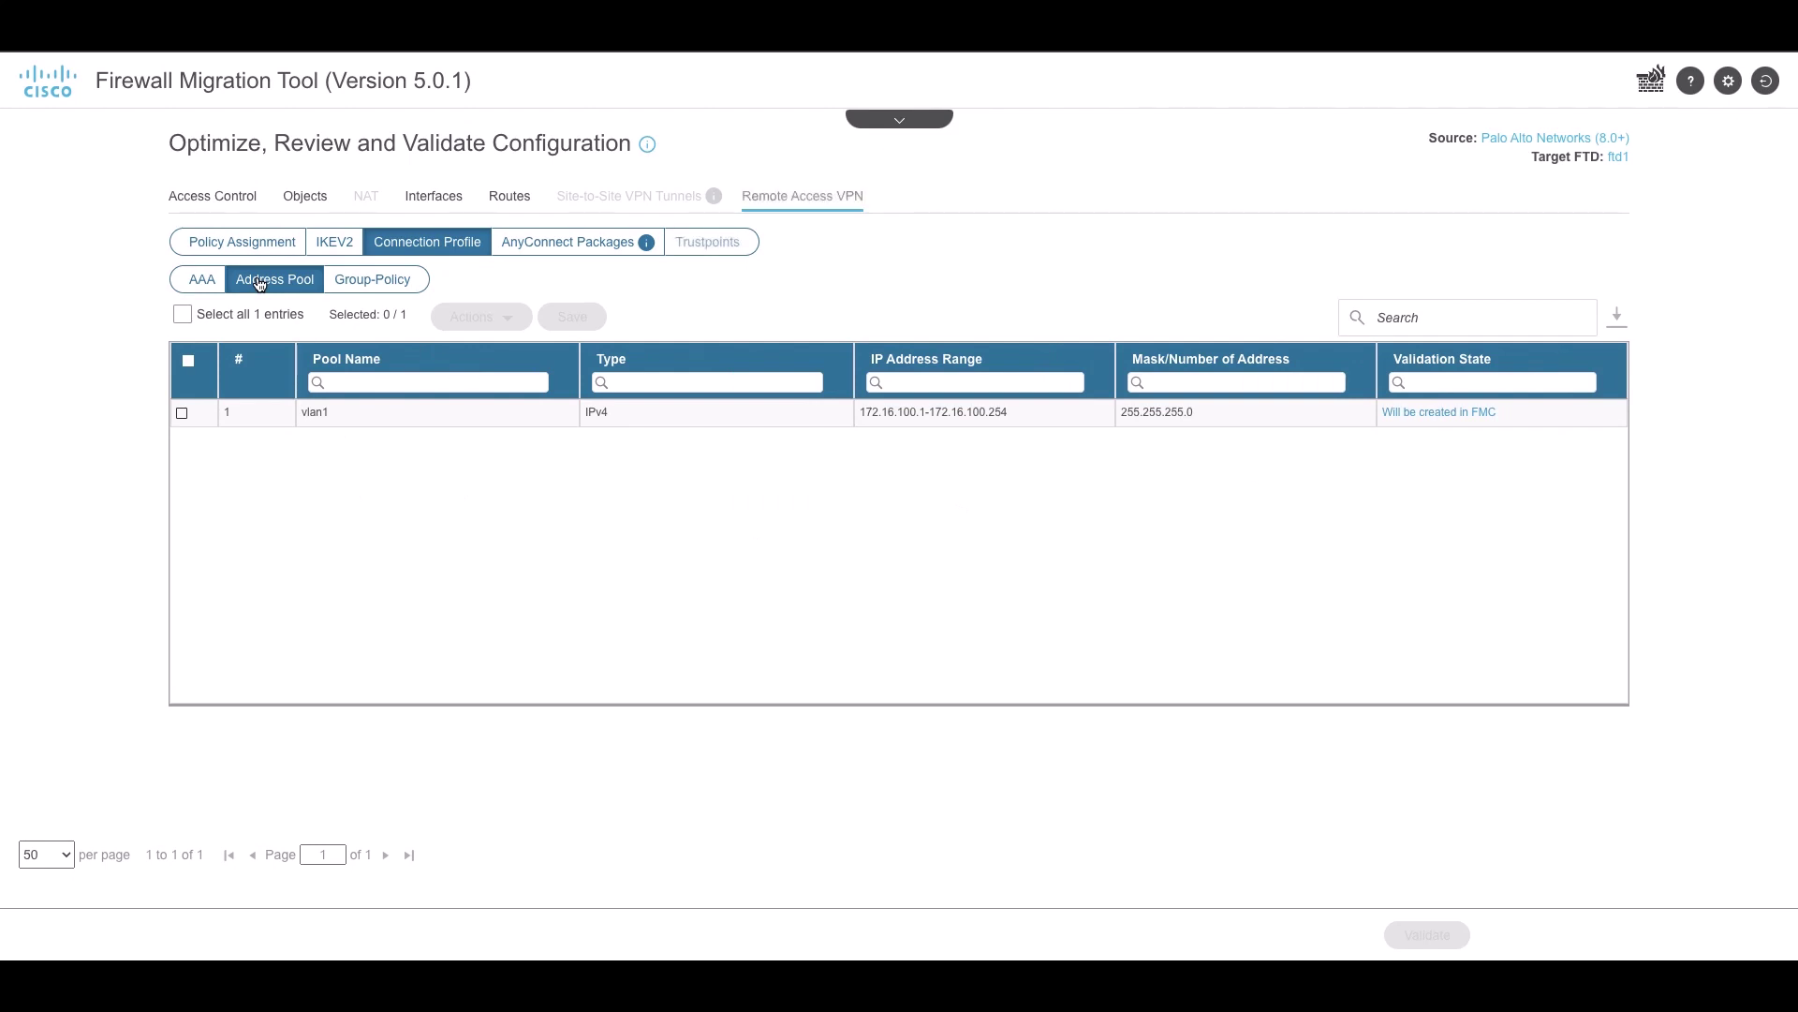
Review the Group-Policy settings, then the Trustpoints list
{"action": "left_click", "coordinate": [384, 293]}
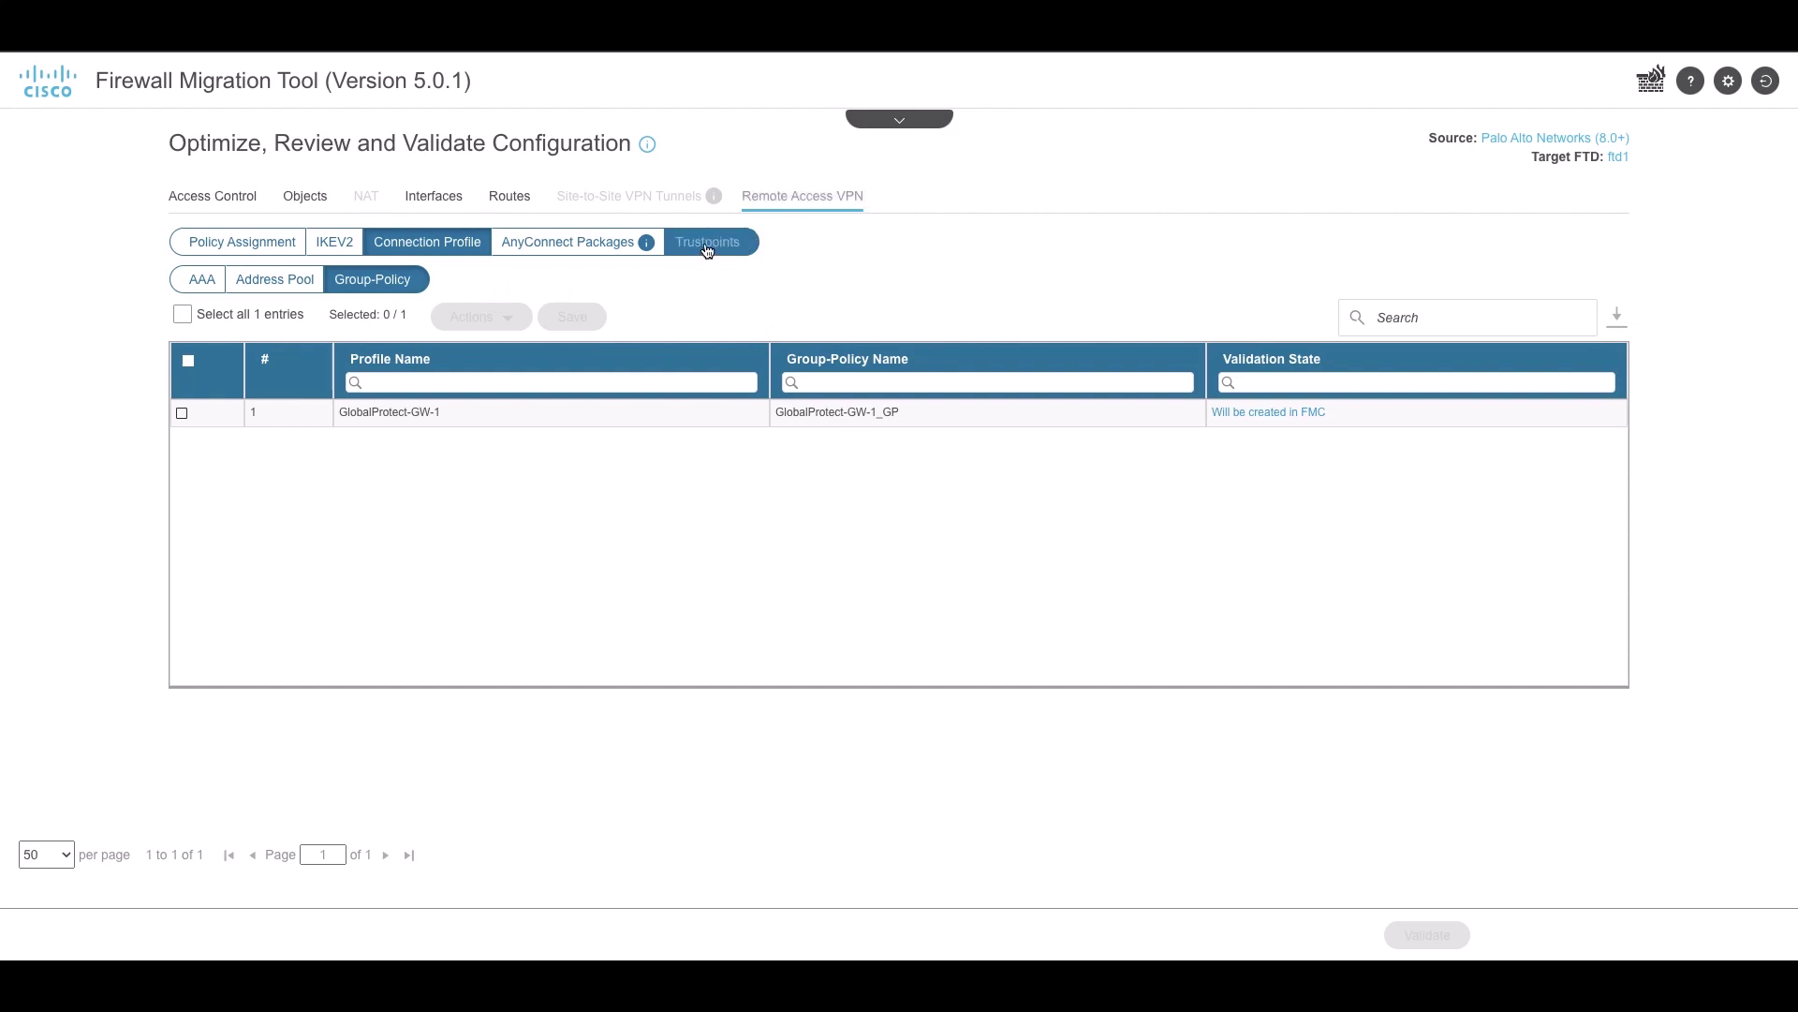
{"action": "left_click", "coordinate": [707, 243]}
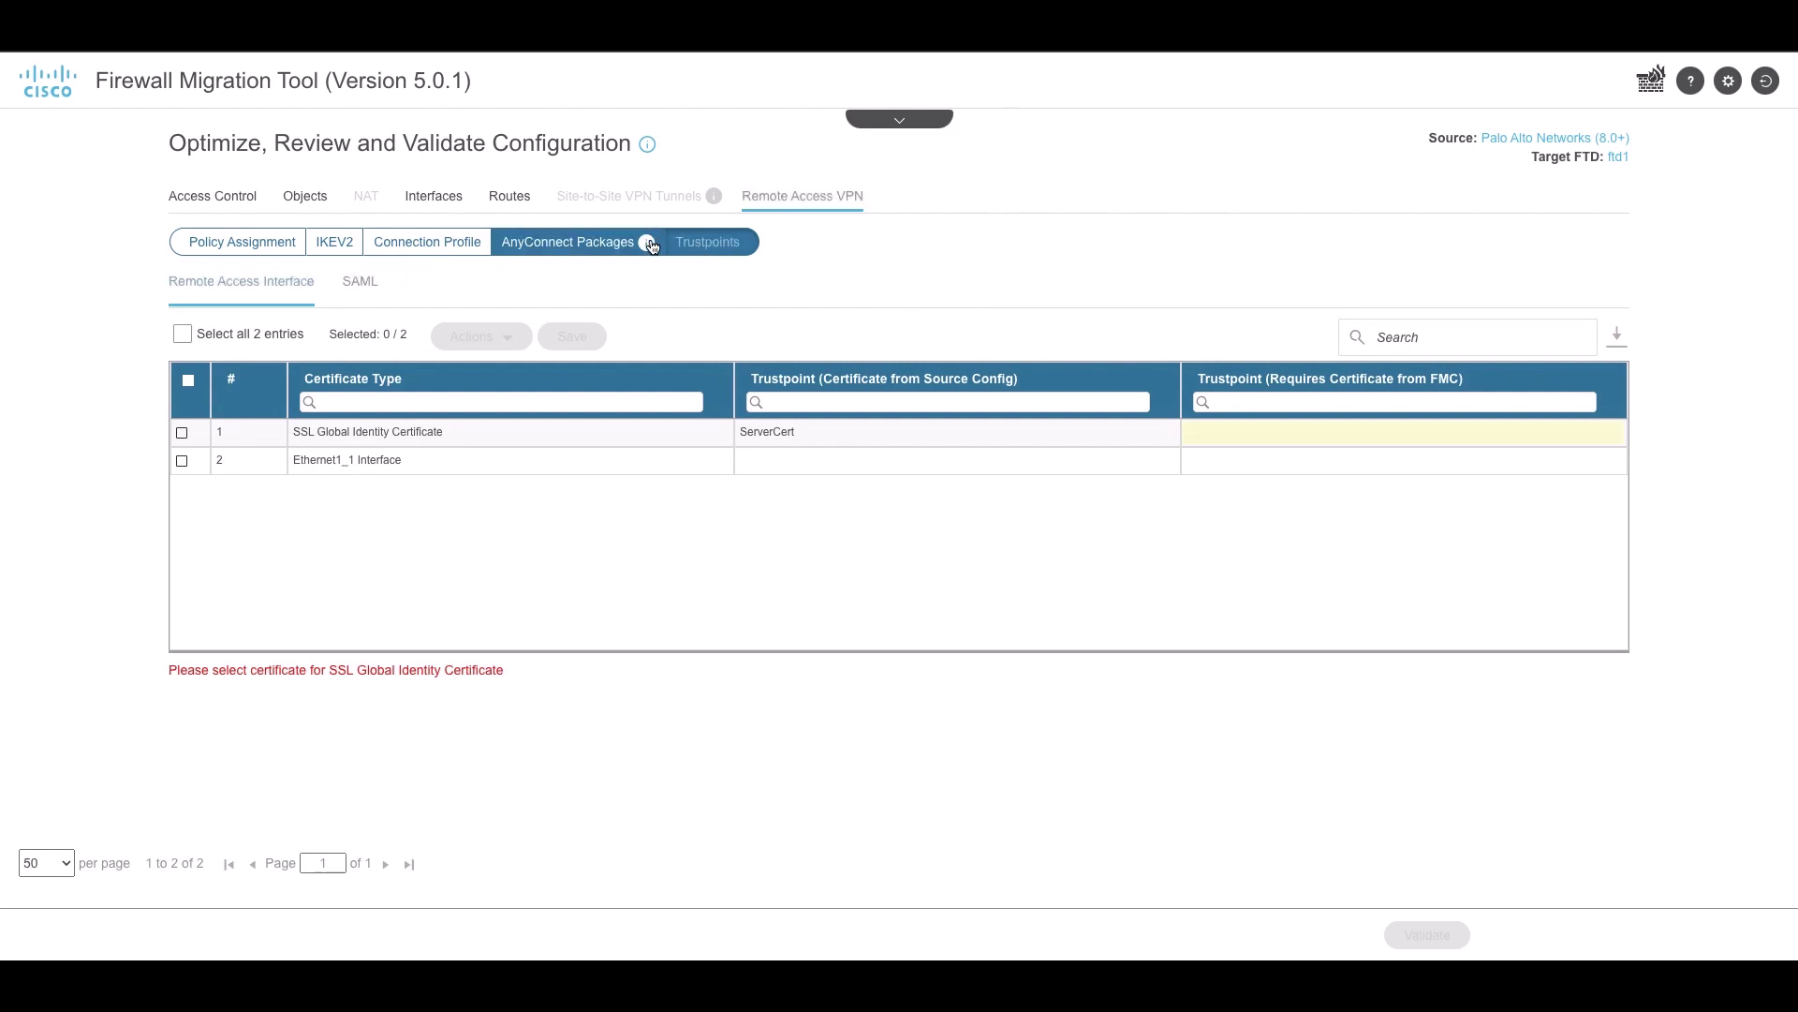
Map the SSL Global Identity Certificate to the FMC trustpoint 'test' and save
{"action": "left_click", "coordinate": [182, 432]}
{"action": "left_click", "coordinate": [478, 336]}
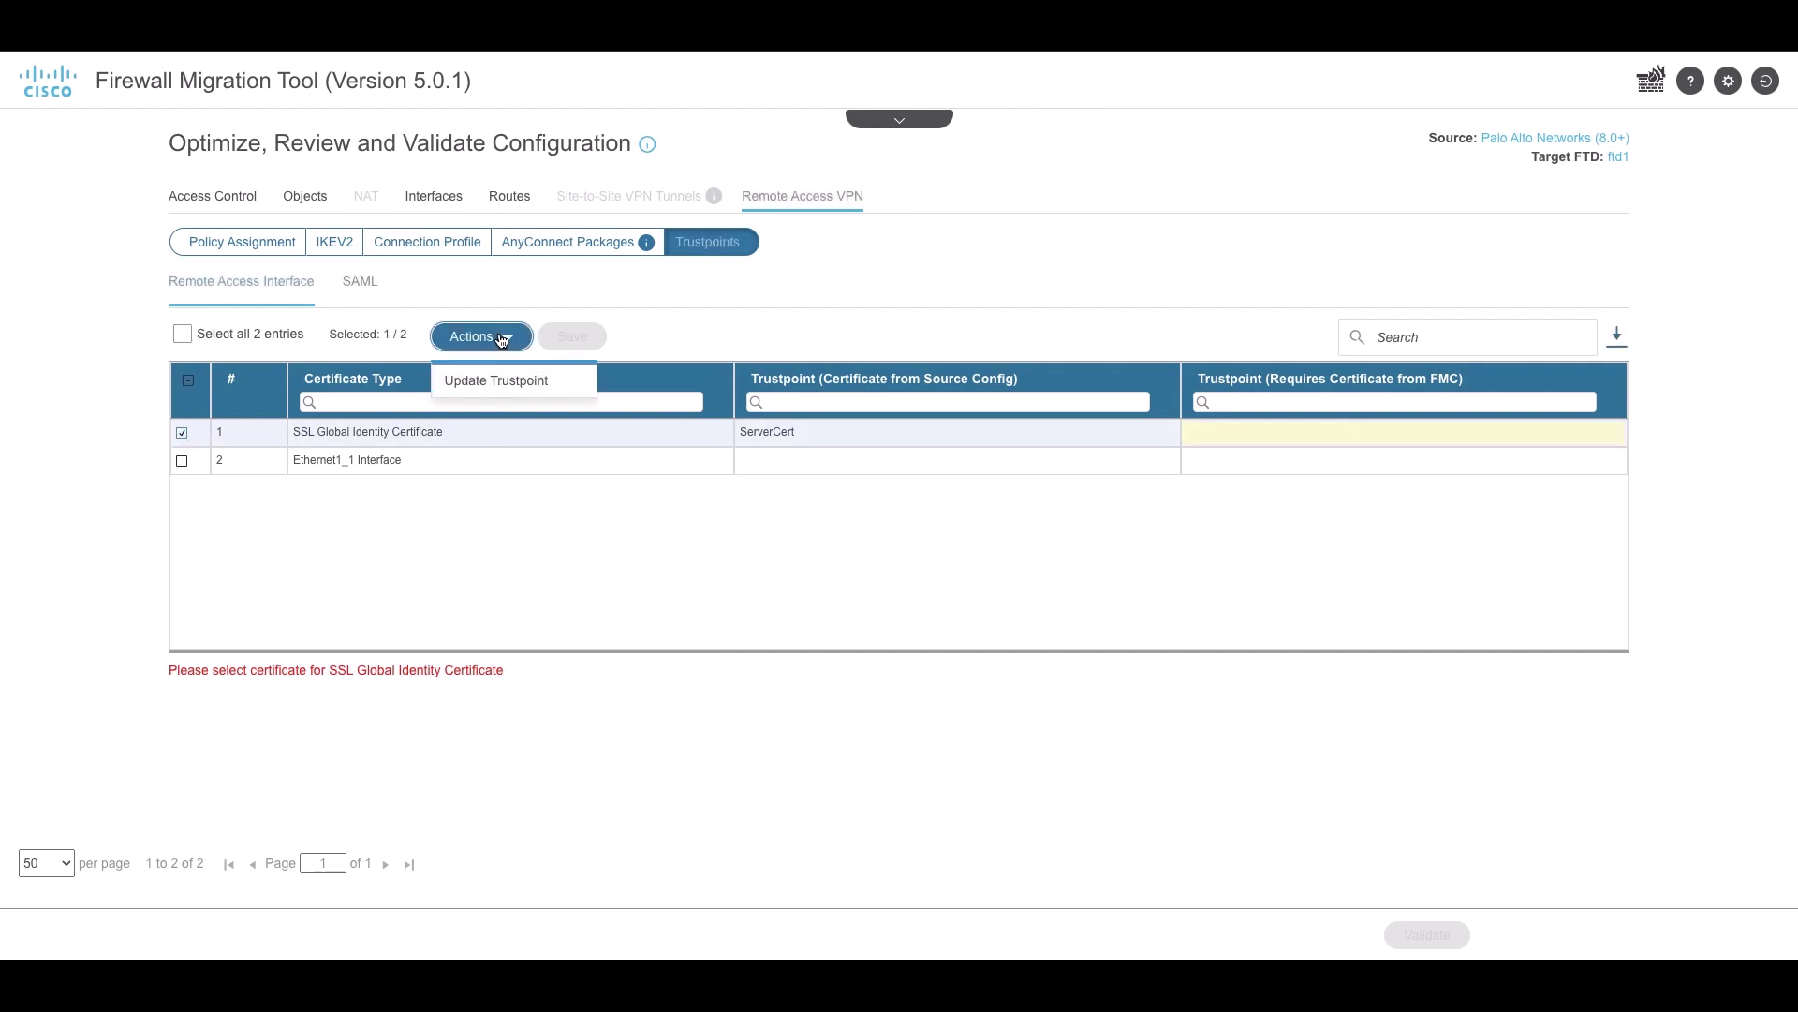
{"action": "left_click", "coordinate": [481, 384]}
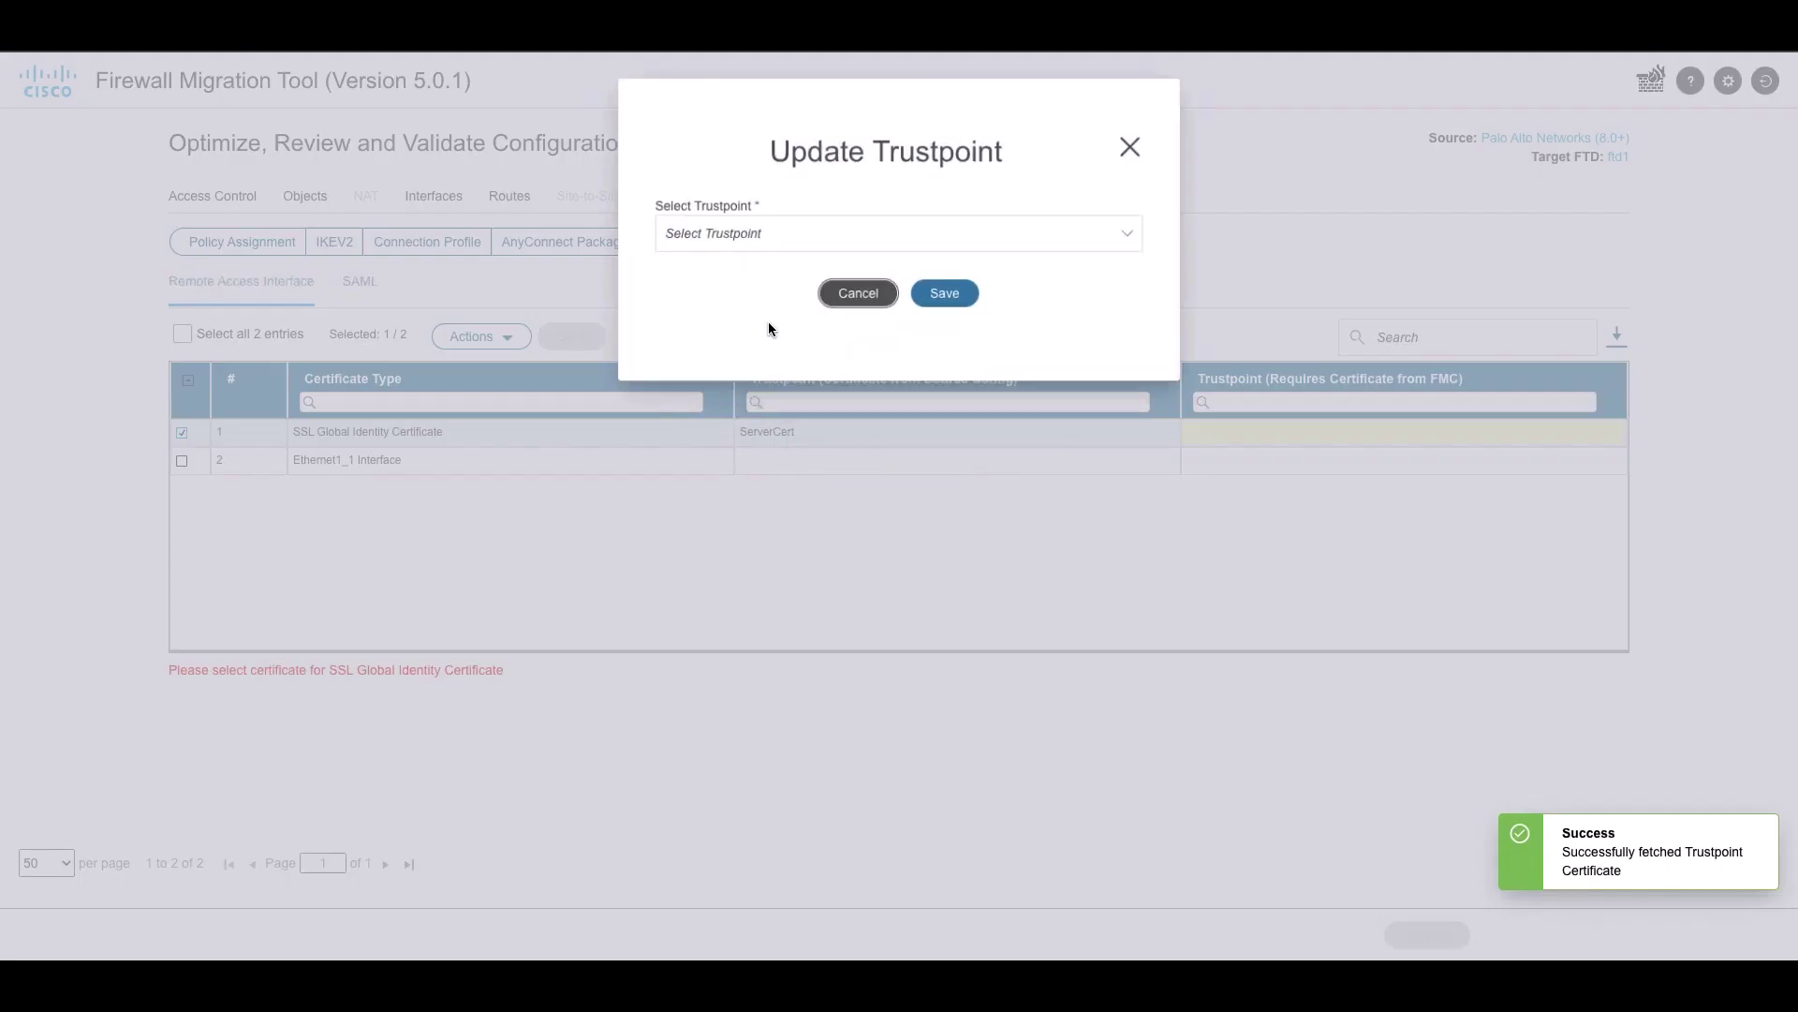
{"action": "left_click", "coordinate": [771, 242]}
{"action": "left_click", "coordinate": [760, 266]}
{"action": "left_click", "coordinate": [954, 298]}
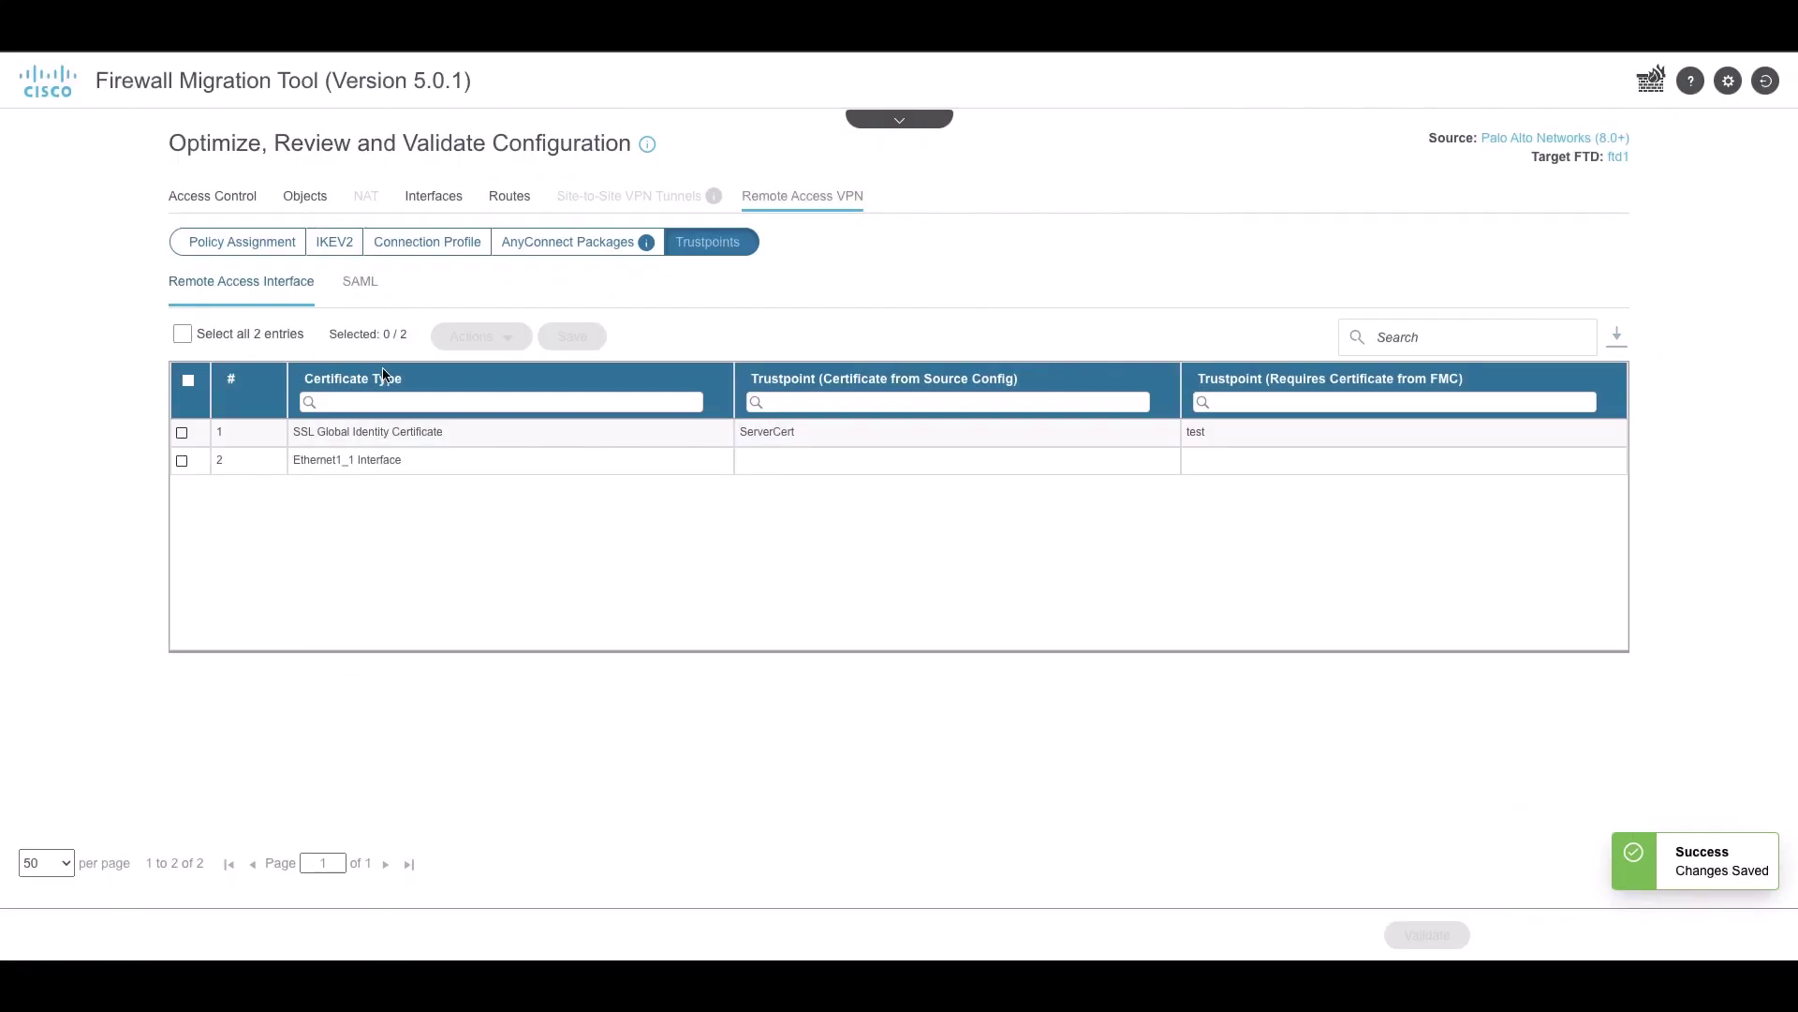
Set 'test' as both identity and service provider certificate for Prod-Saml and save
{"action": "left_click", "coordinate": [364, 286]}
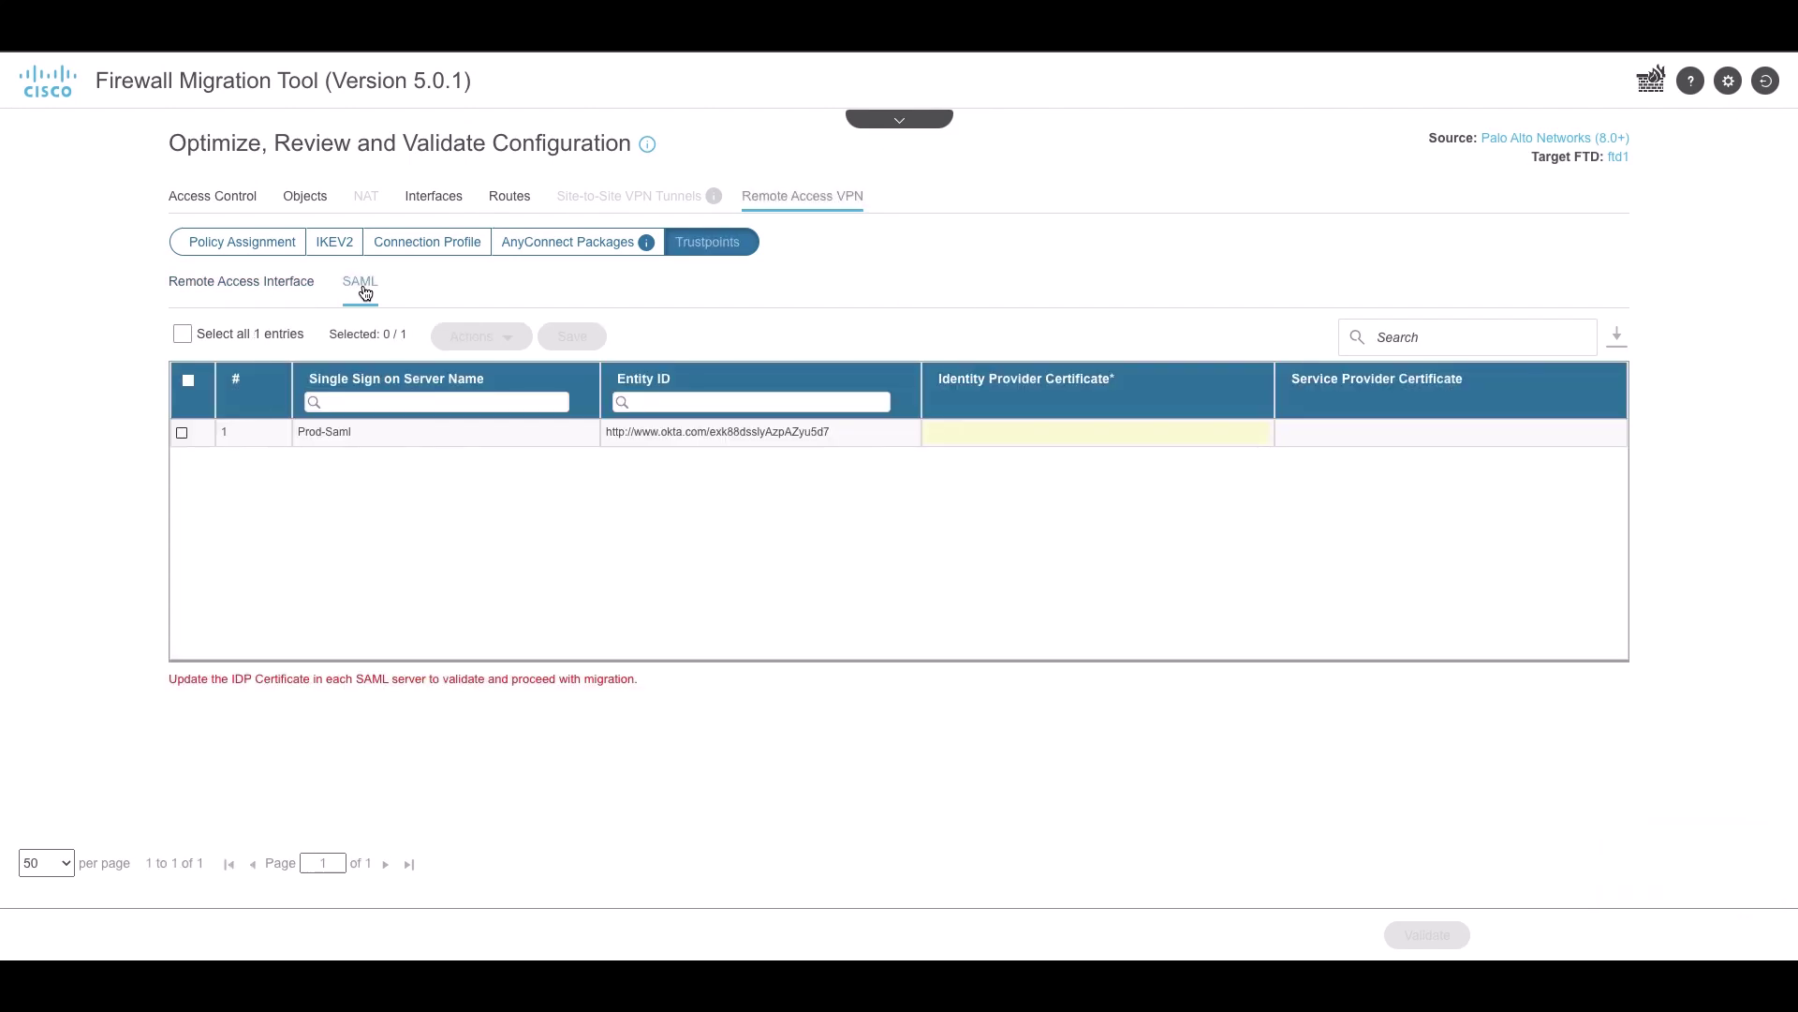
{"action": "left_click", "coordinate": [183, 432]}
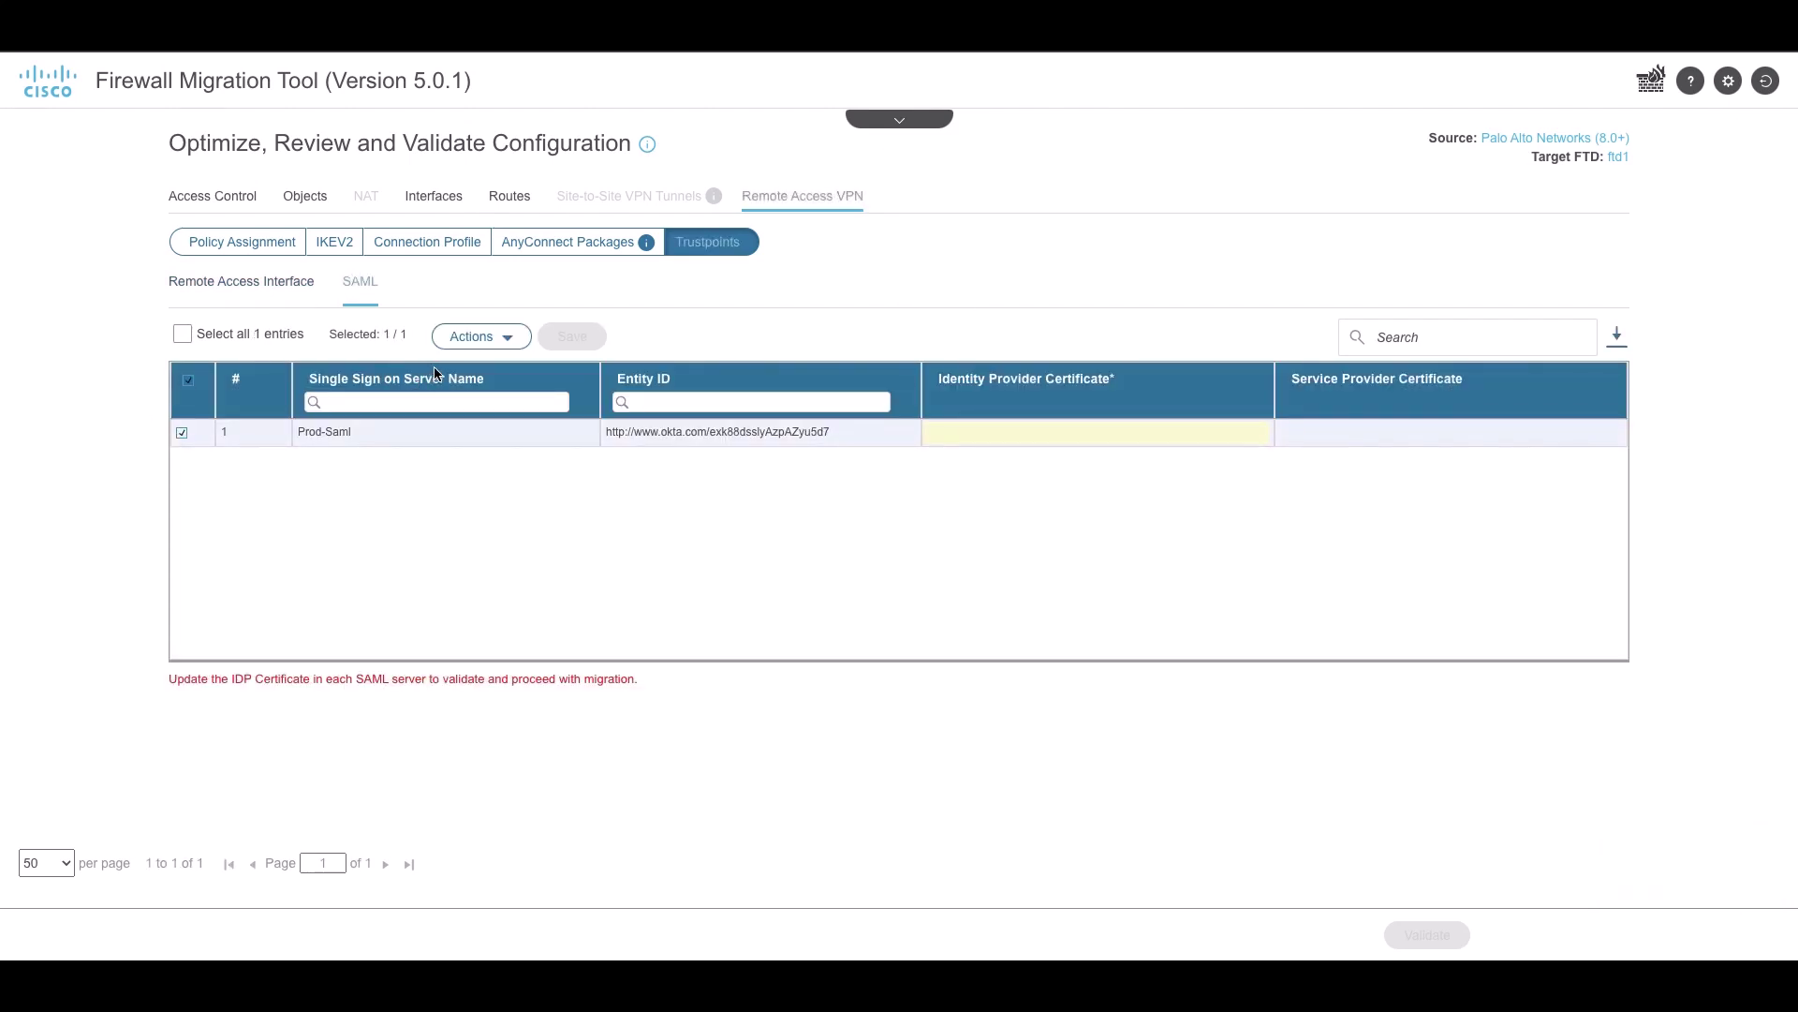
{"action": "left_click", "coordinate": [468, 338]}
{"action": "left_click", "coordinate": [469, 380]}
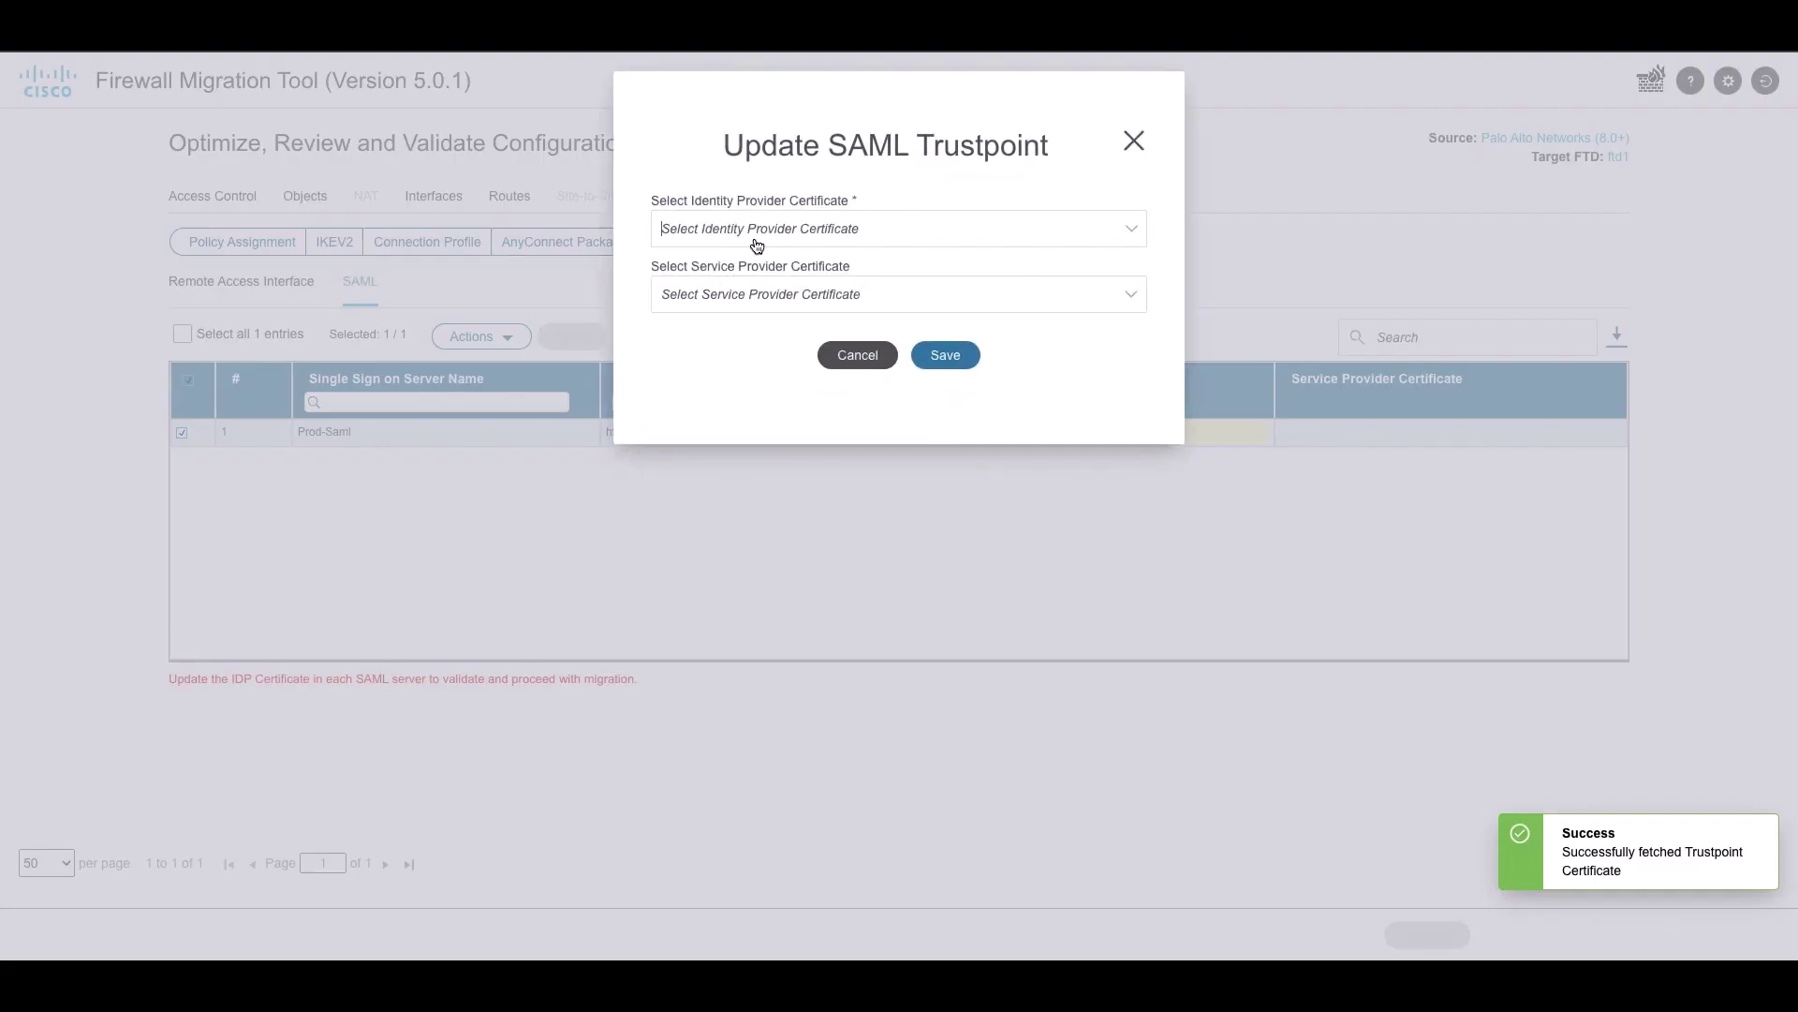
{"action": "left_click", "coordinate": [757, 245]}
{"action": "left_click", "coordinate": [746, 268]}
{"action": "left_click", "coordinate": [739, 293]}
{"action": "left_click", "coordinate": [725, 330]}
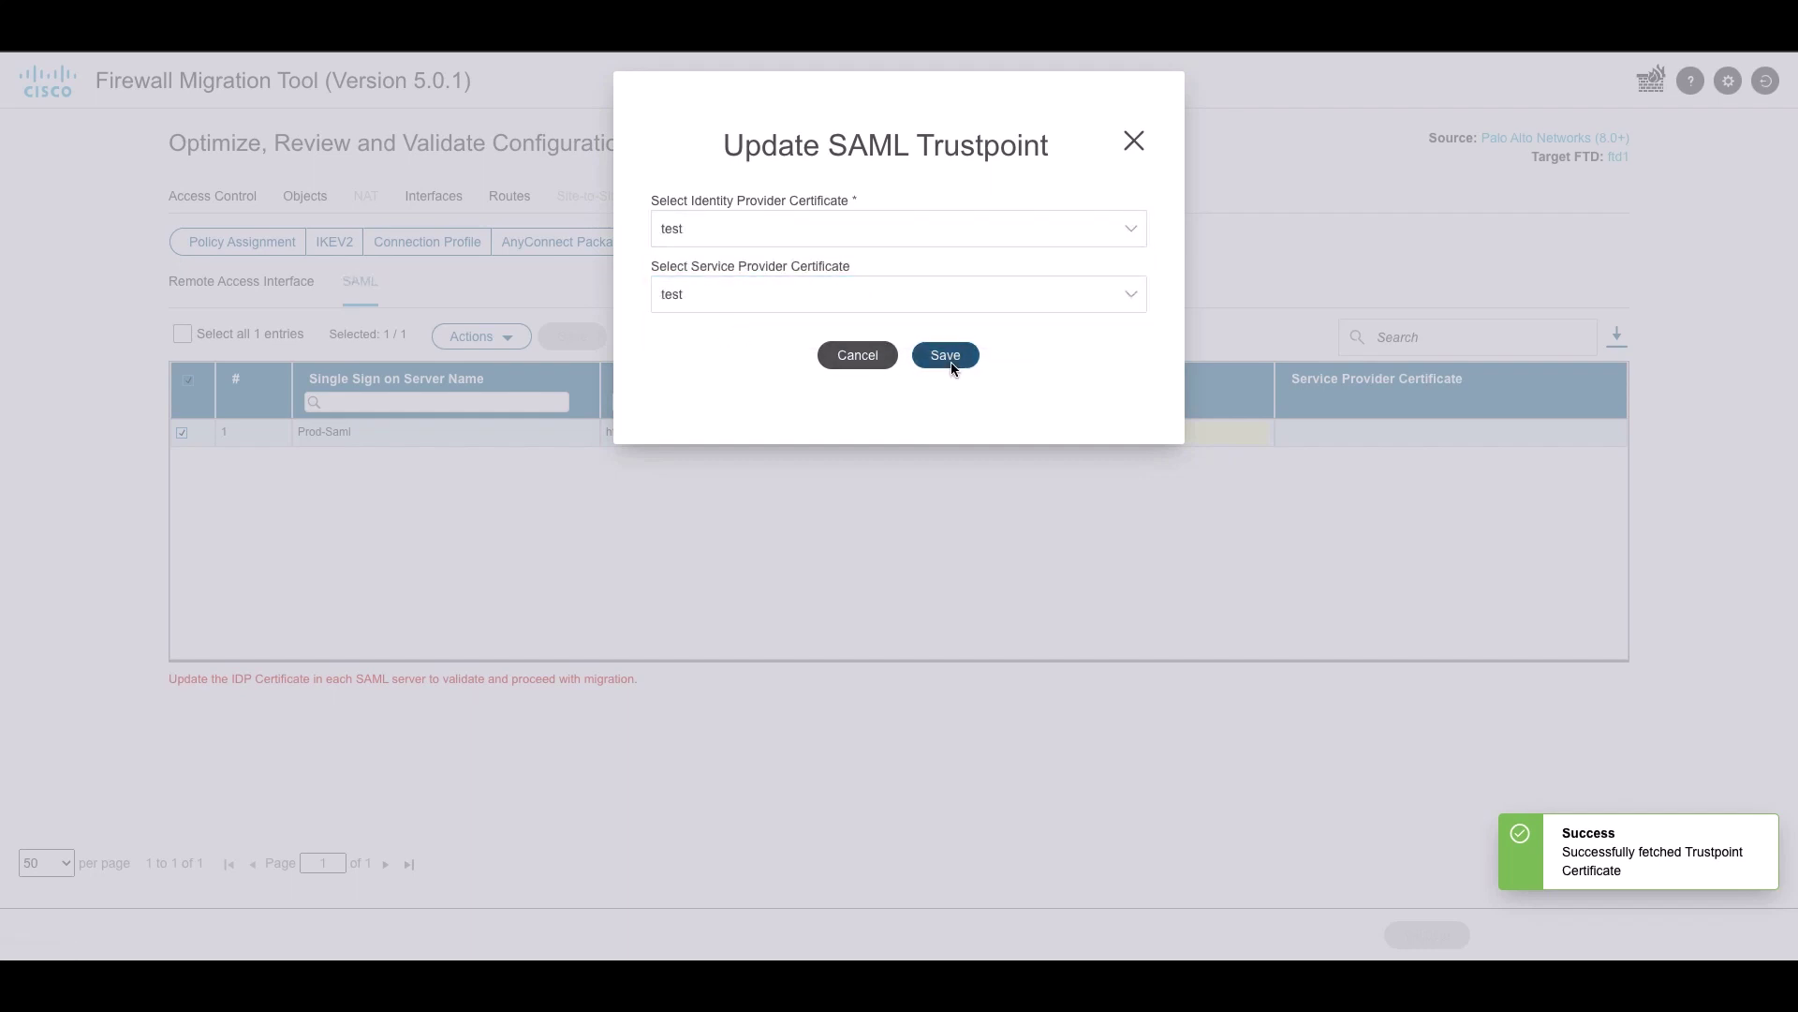
{"action": "left_click", "coordinate": [937, 361]}
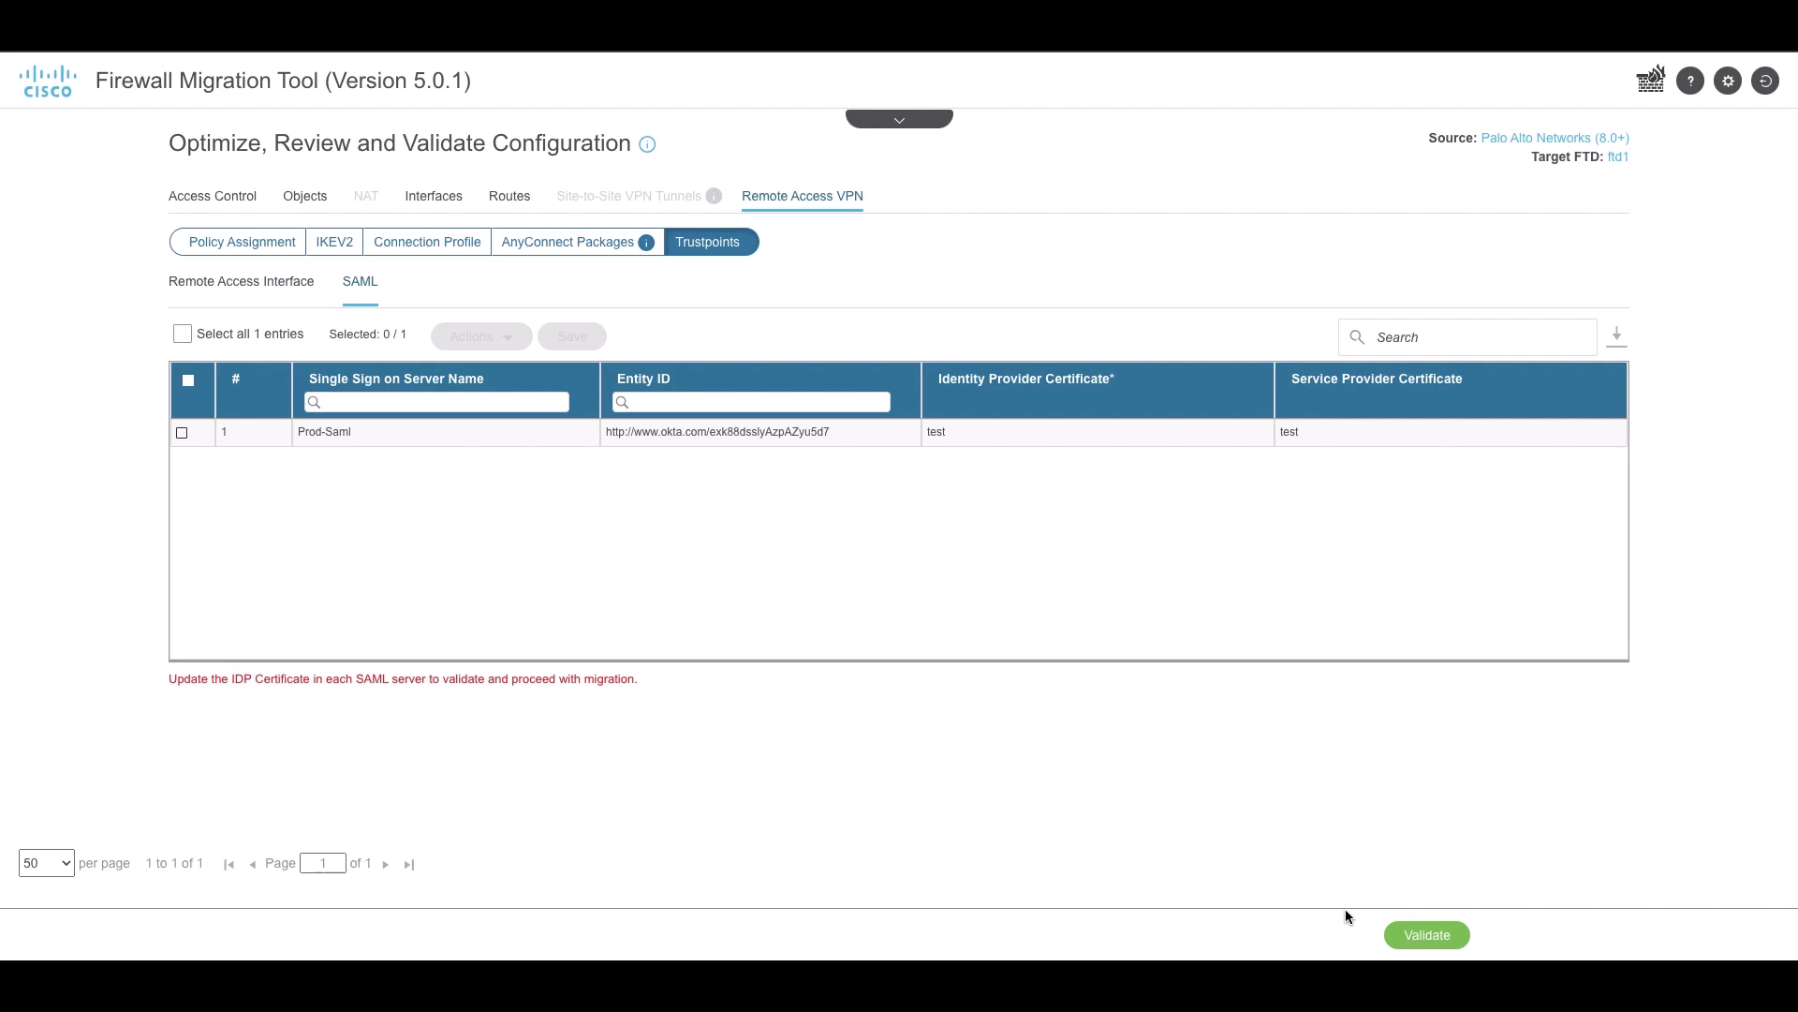
Validate the configuration and push it to FMC, dismissing the feedback survey
{"action": "left_click", "coordinate": [1399, 940]}
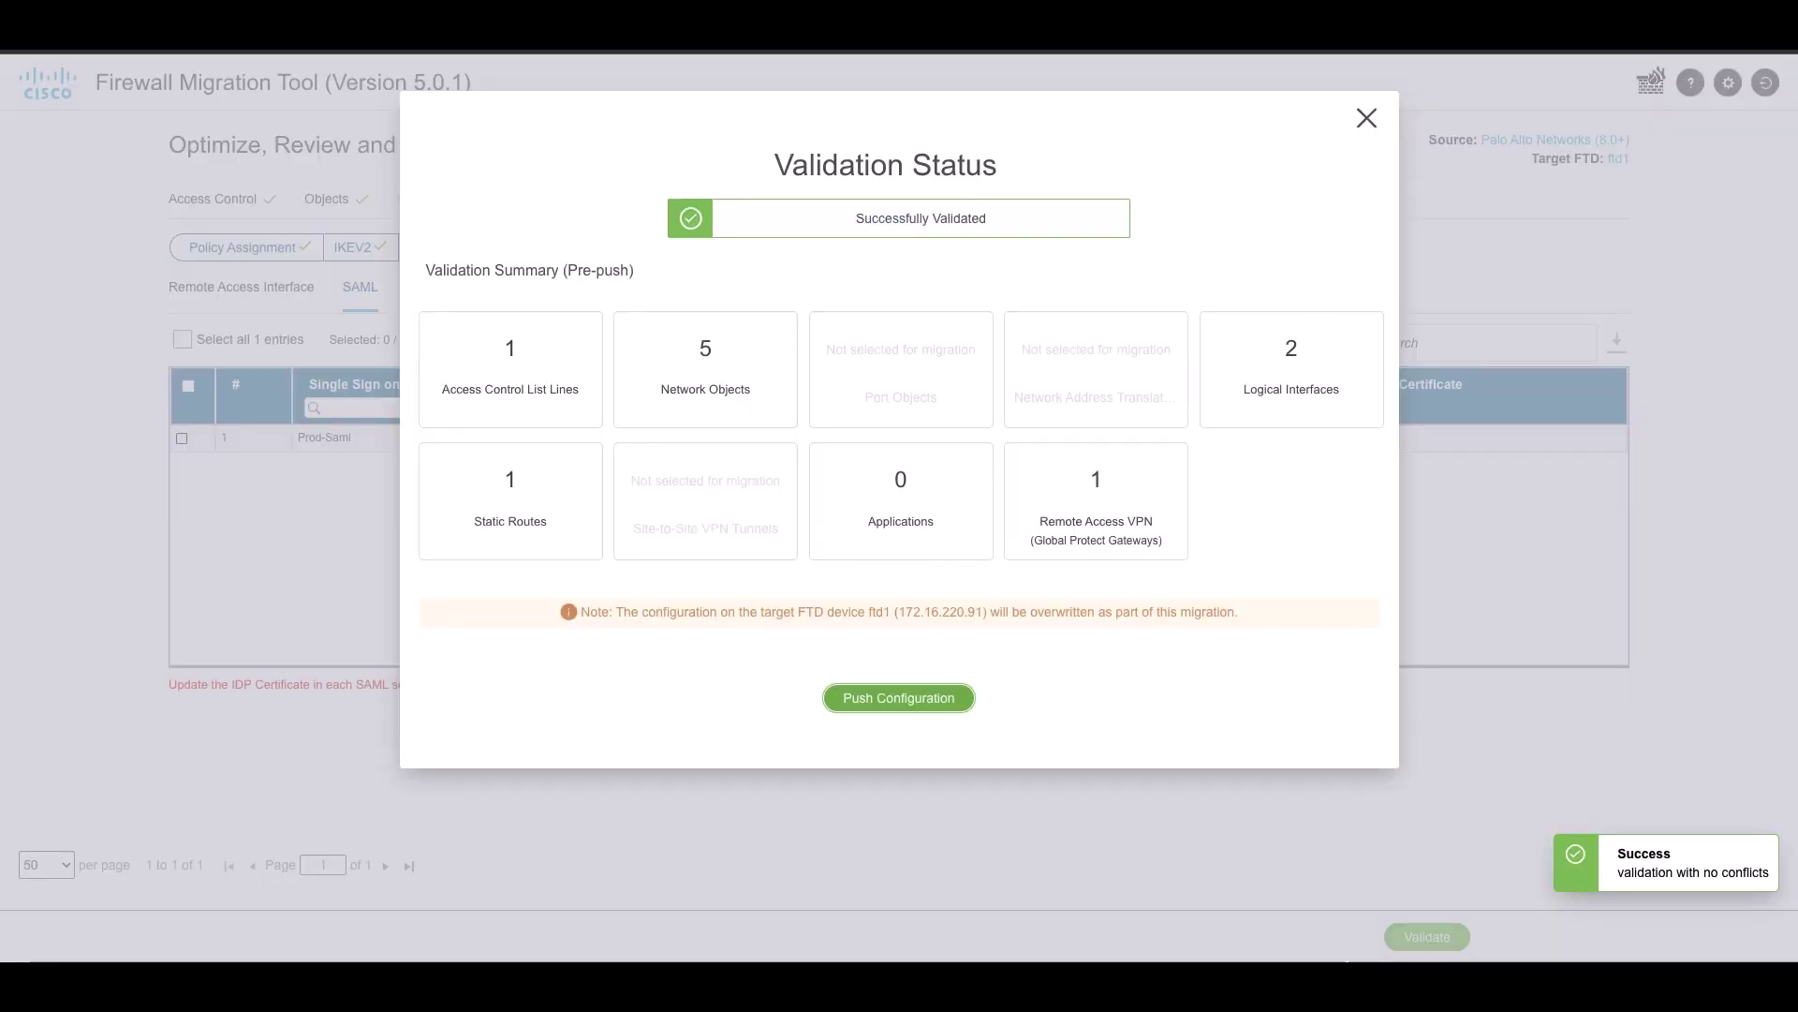
{"action": "left_click", "coordinate": [887, 699]}
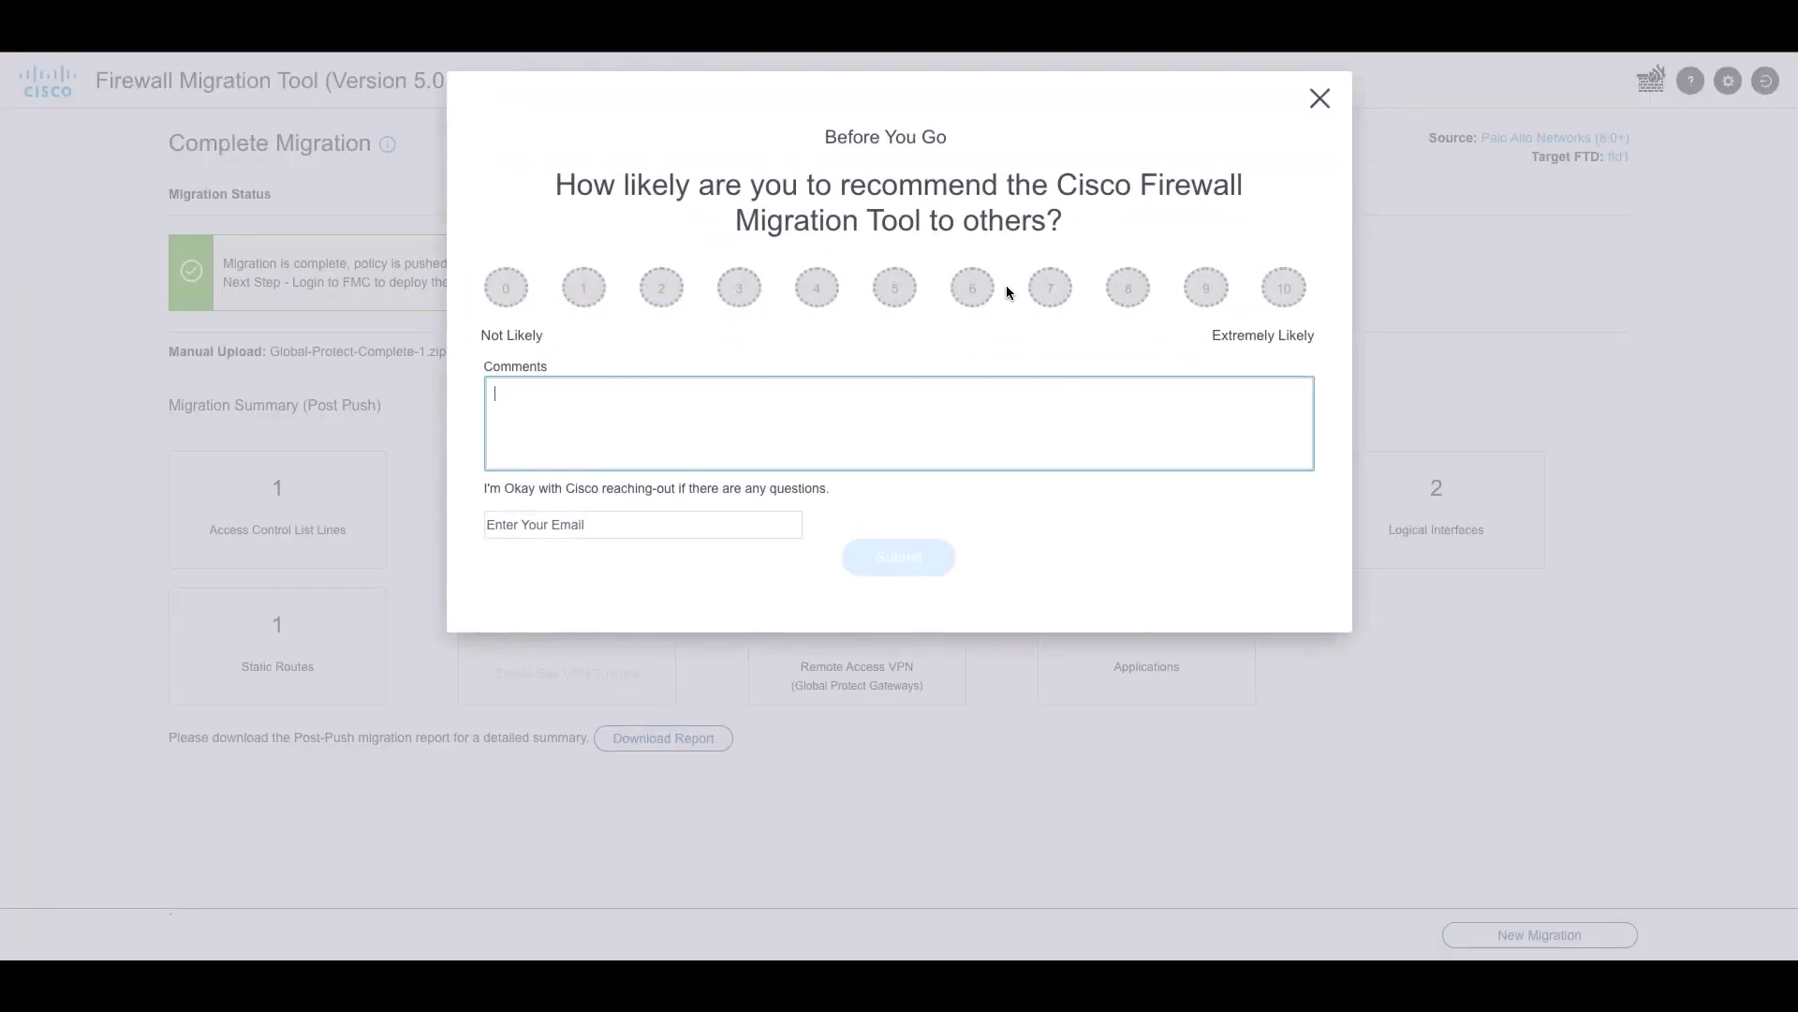
{"action": "left_click", "coordinate": [1320, 99]}
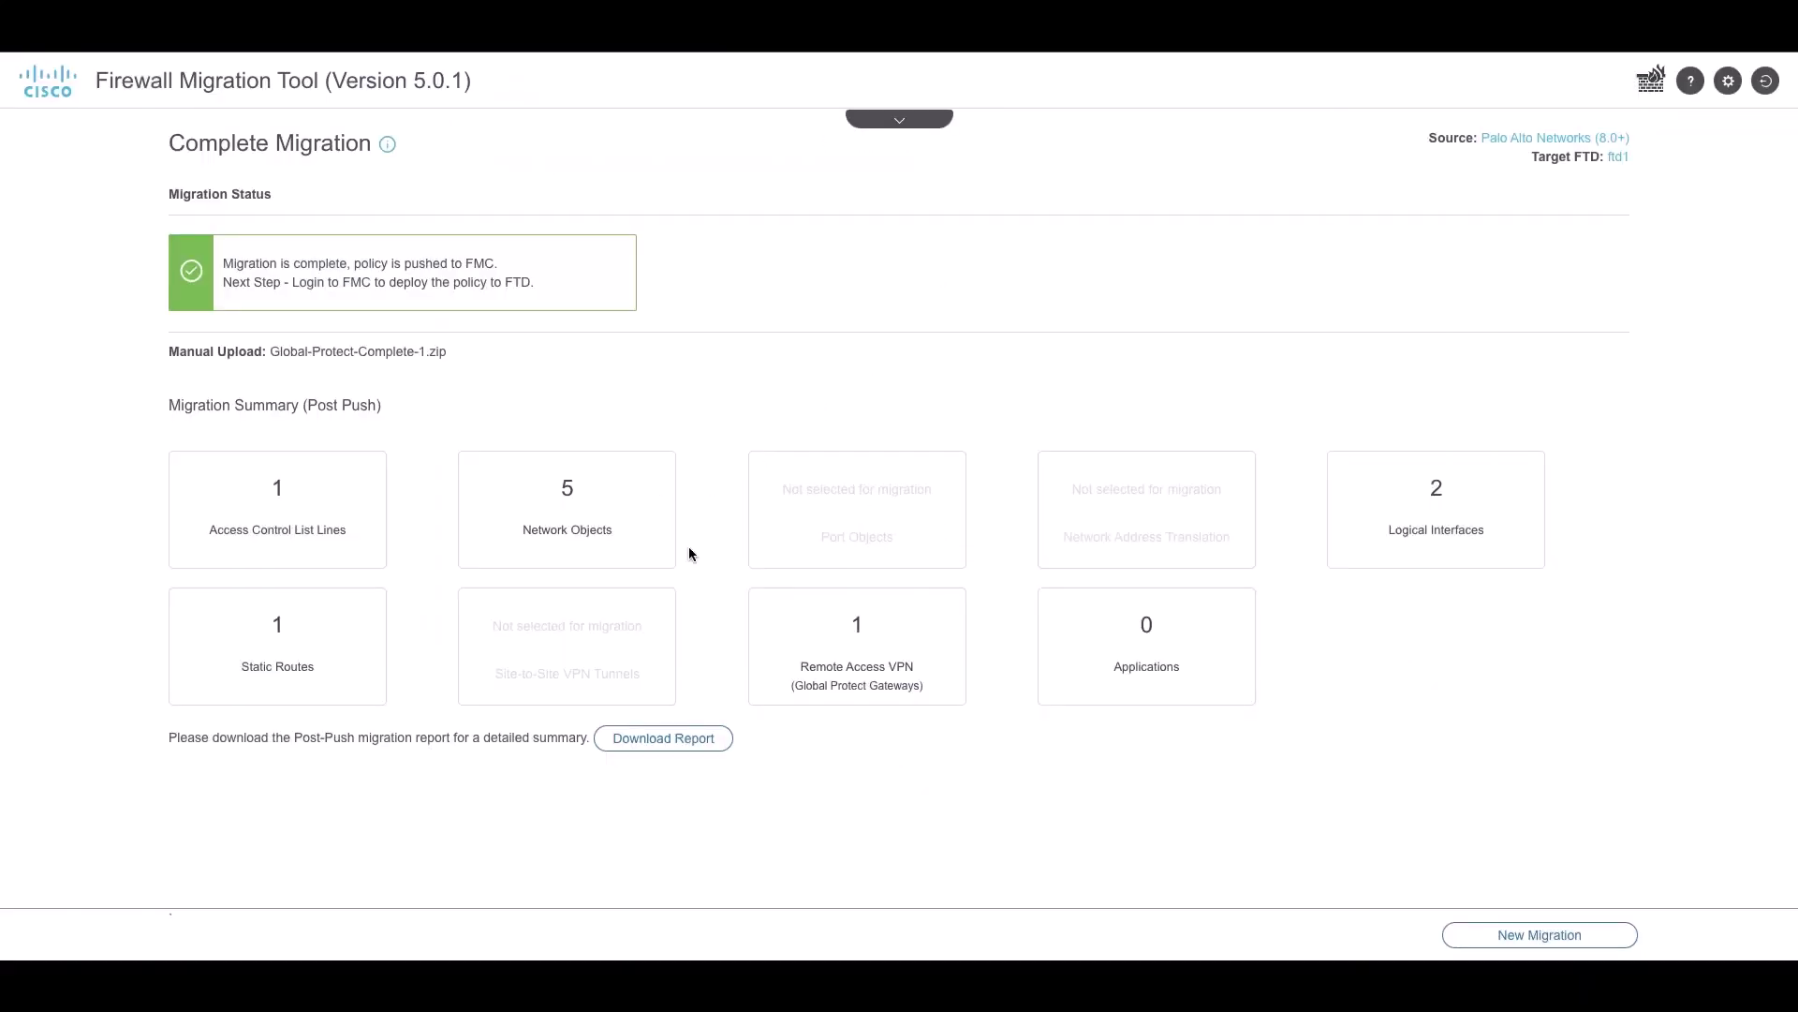
Download the post-migration report and scroll through it
{"action": "left_click", "coordinate": [673, 745]}
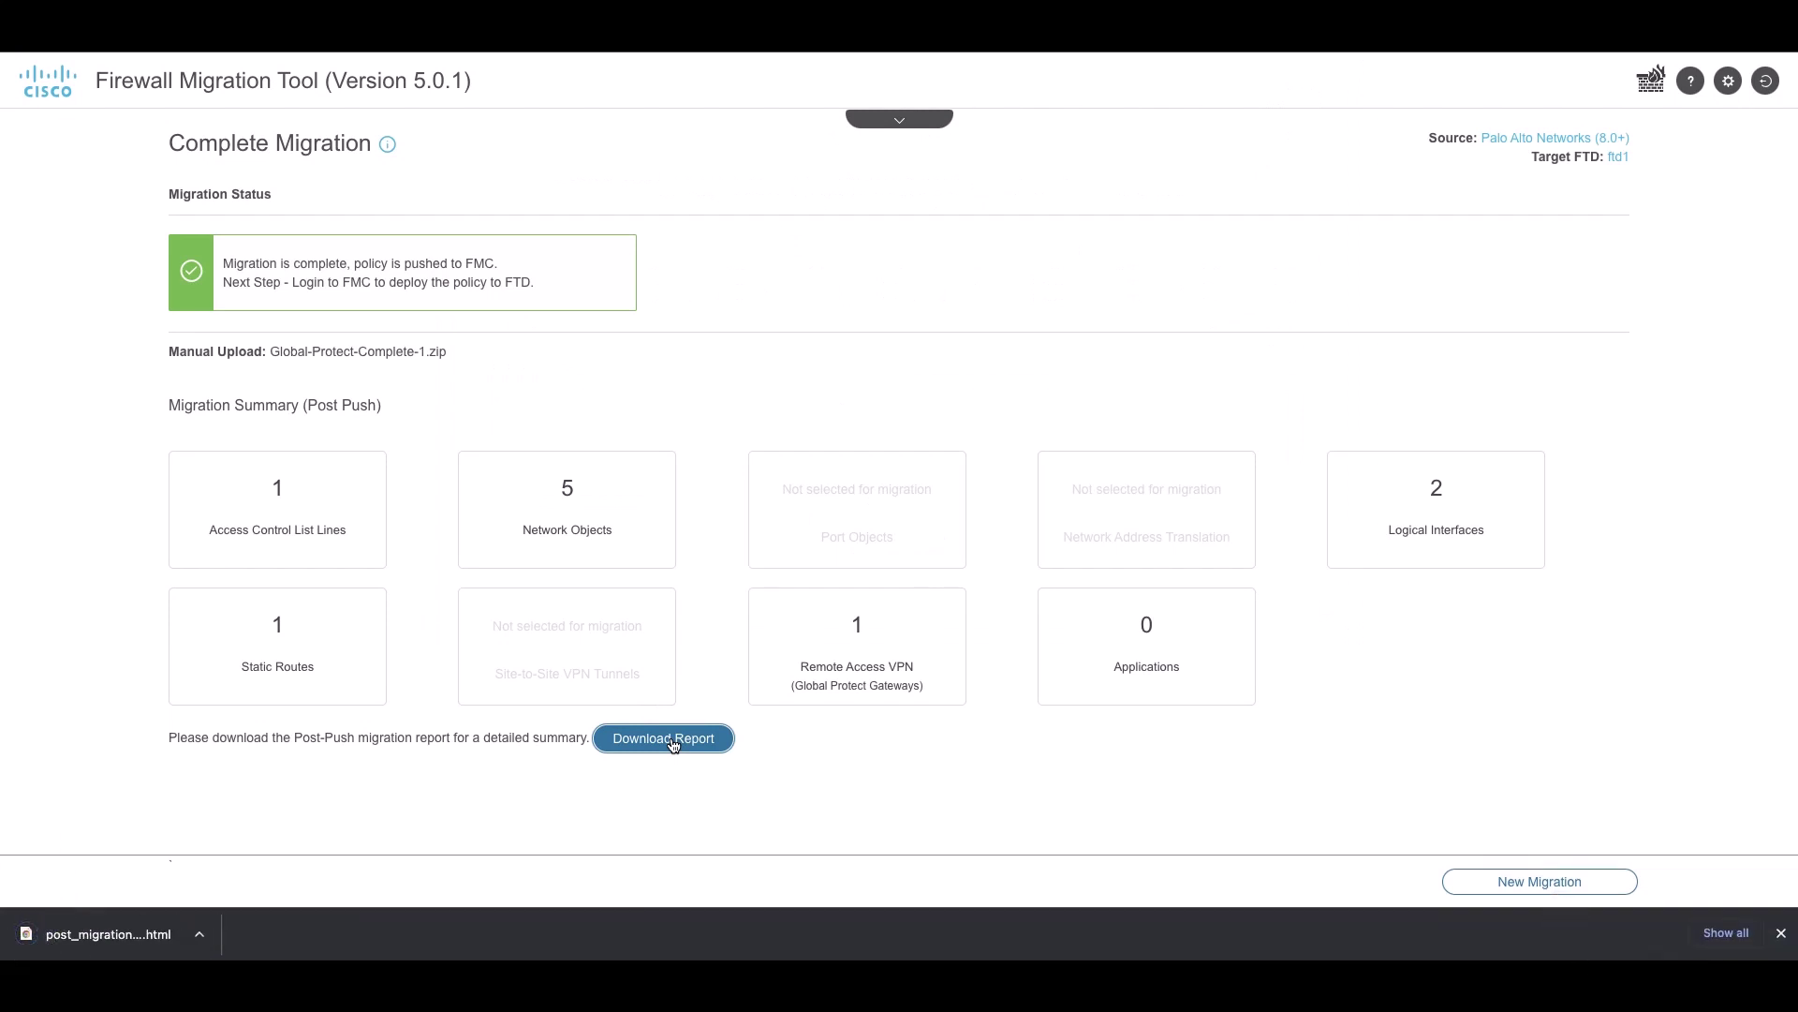
{"action": "left_click", "coordinate": [108, 934]}
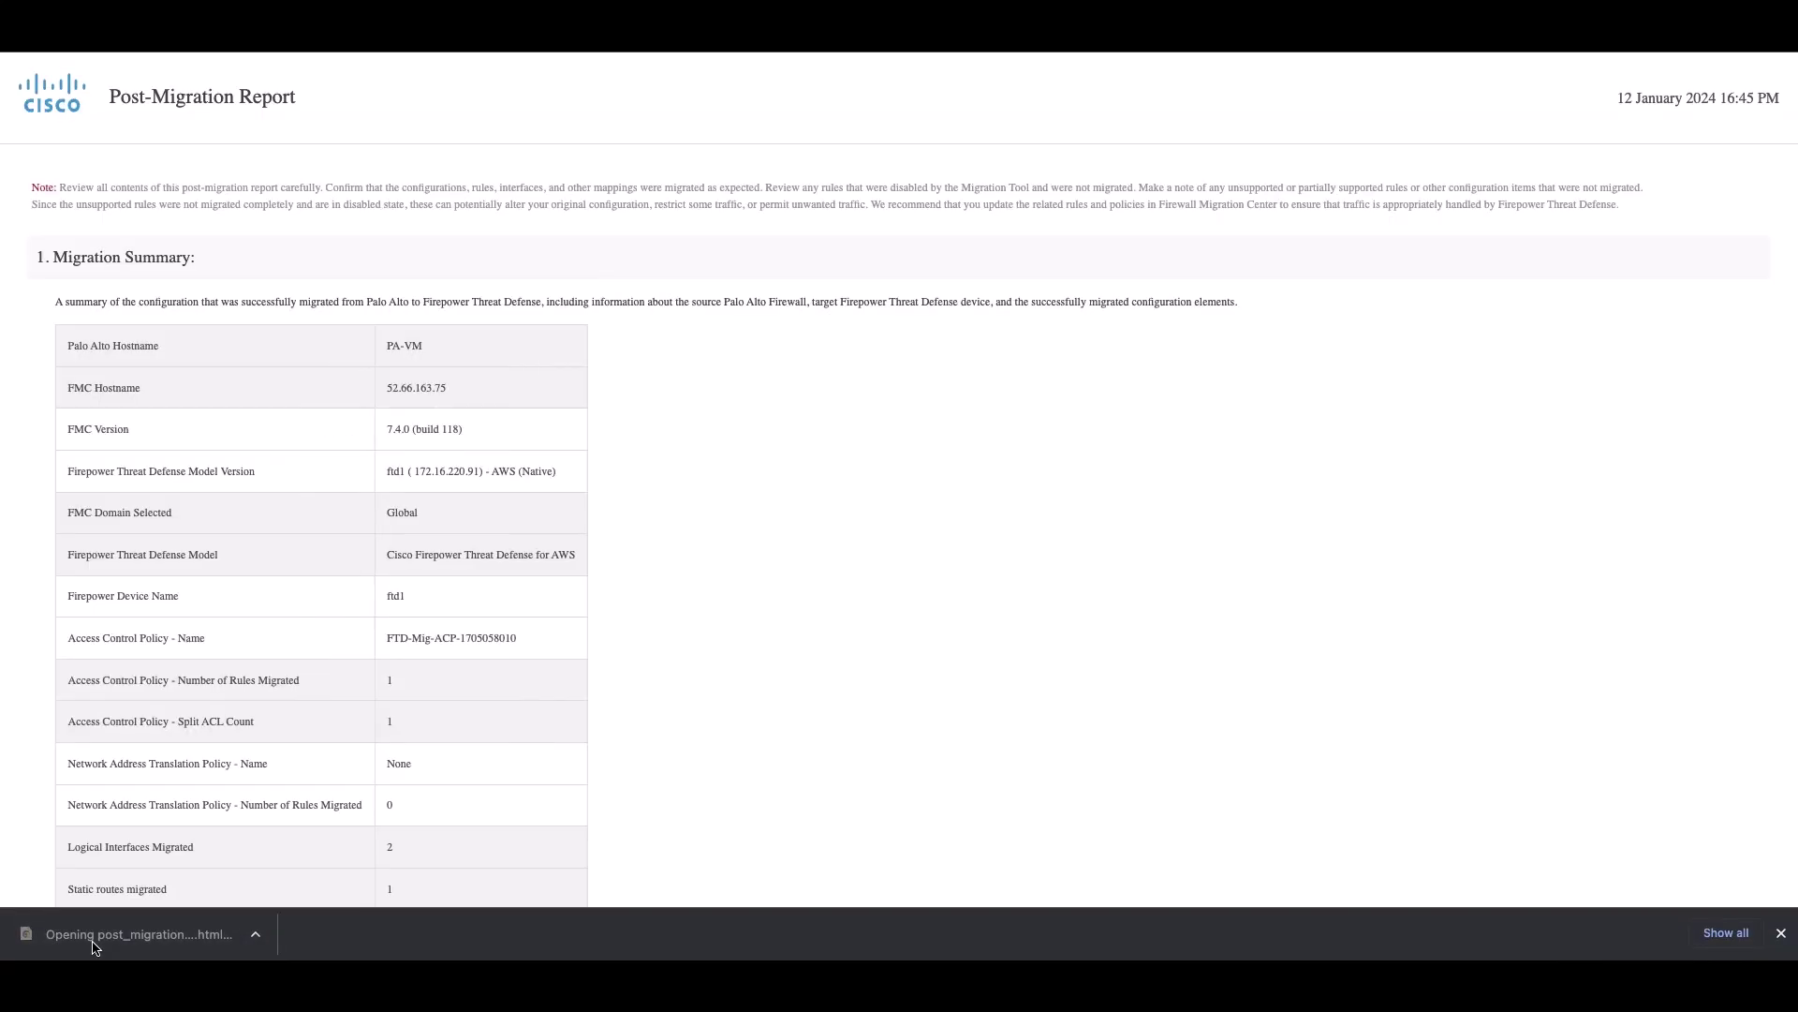
{"action": "scroll", "coordinate": [573, 661], "scroll_direction": "down", "scroll_amount": 5}
{"action": "scroll", "coordinate": [574, 663], "scroll_direction": "down", "scroll_amount": 10}
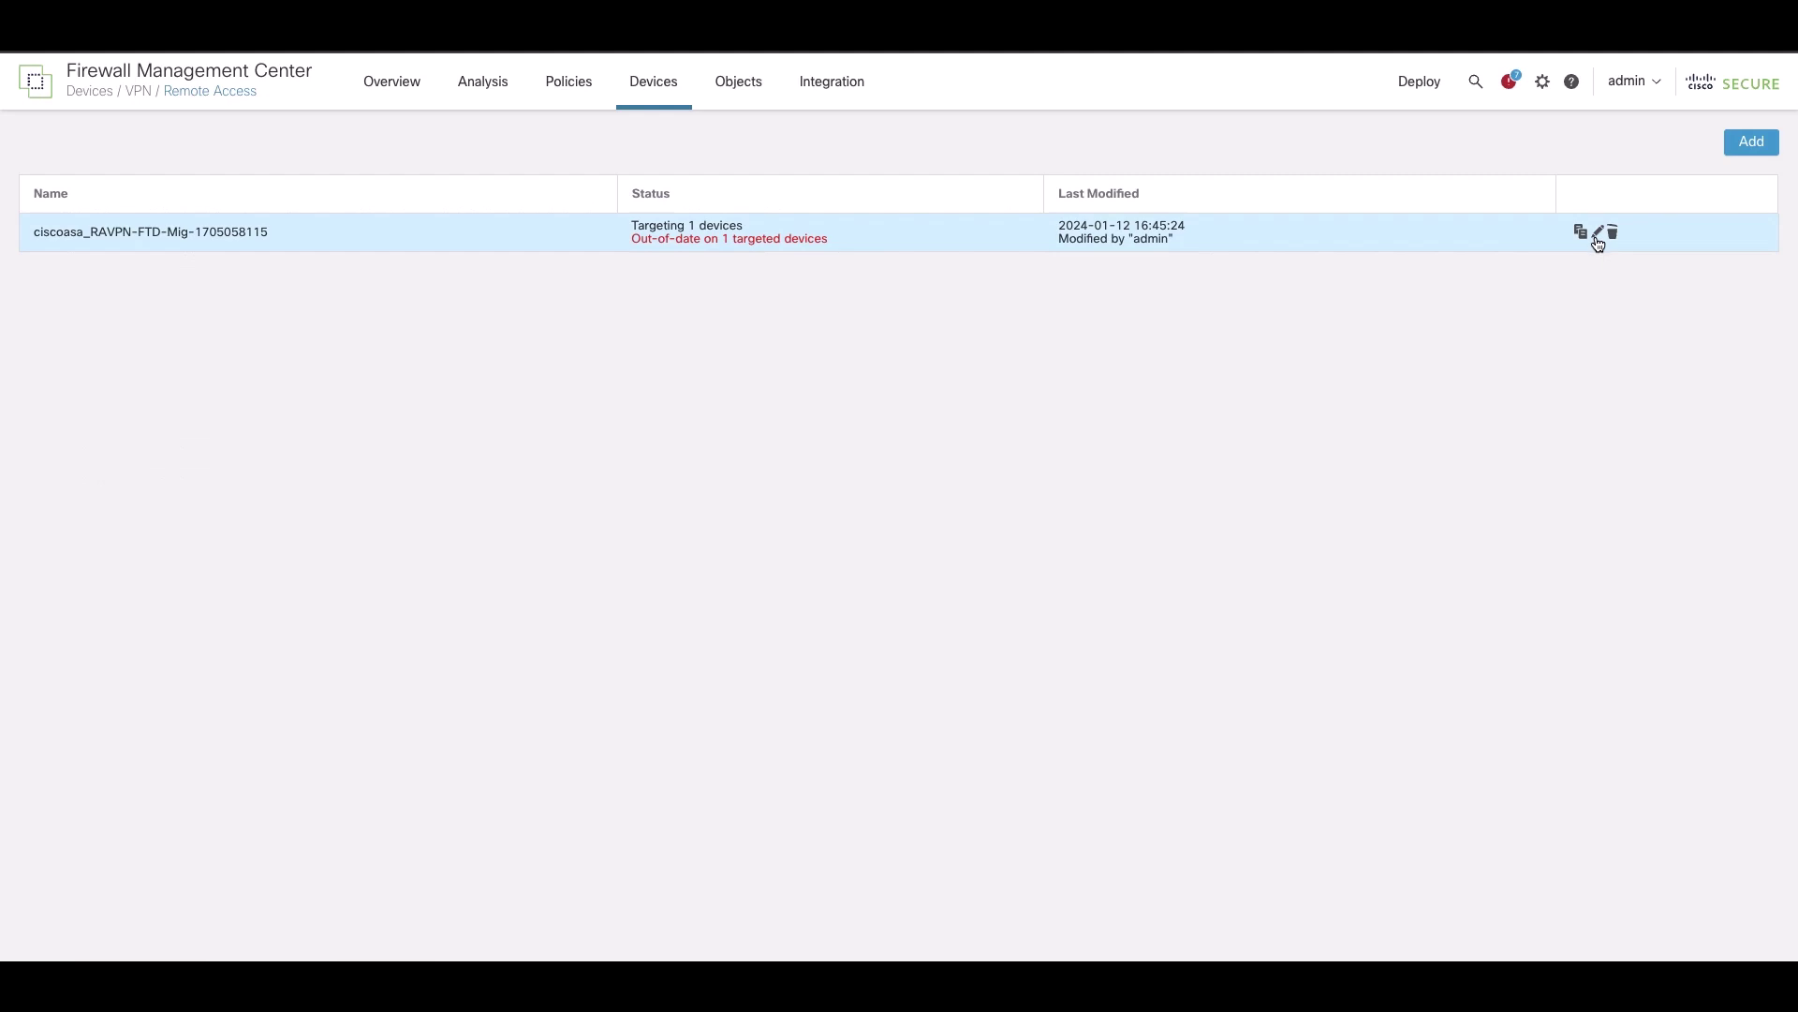
{"action": "left_click", "coordinate": [1597, 234]}
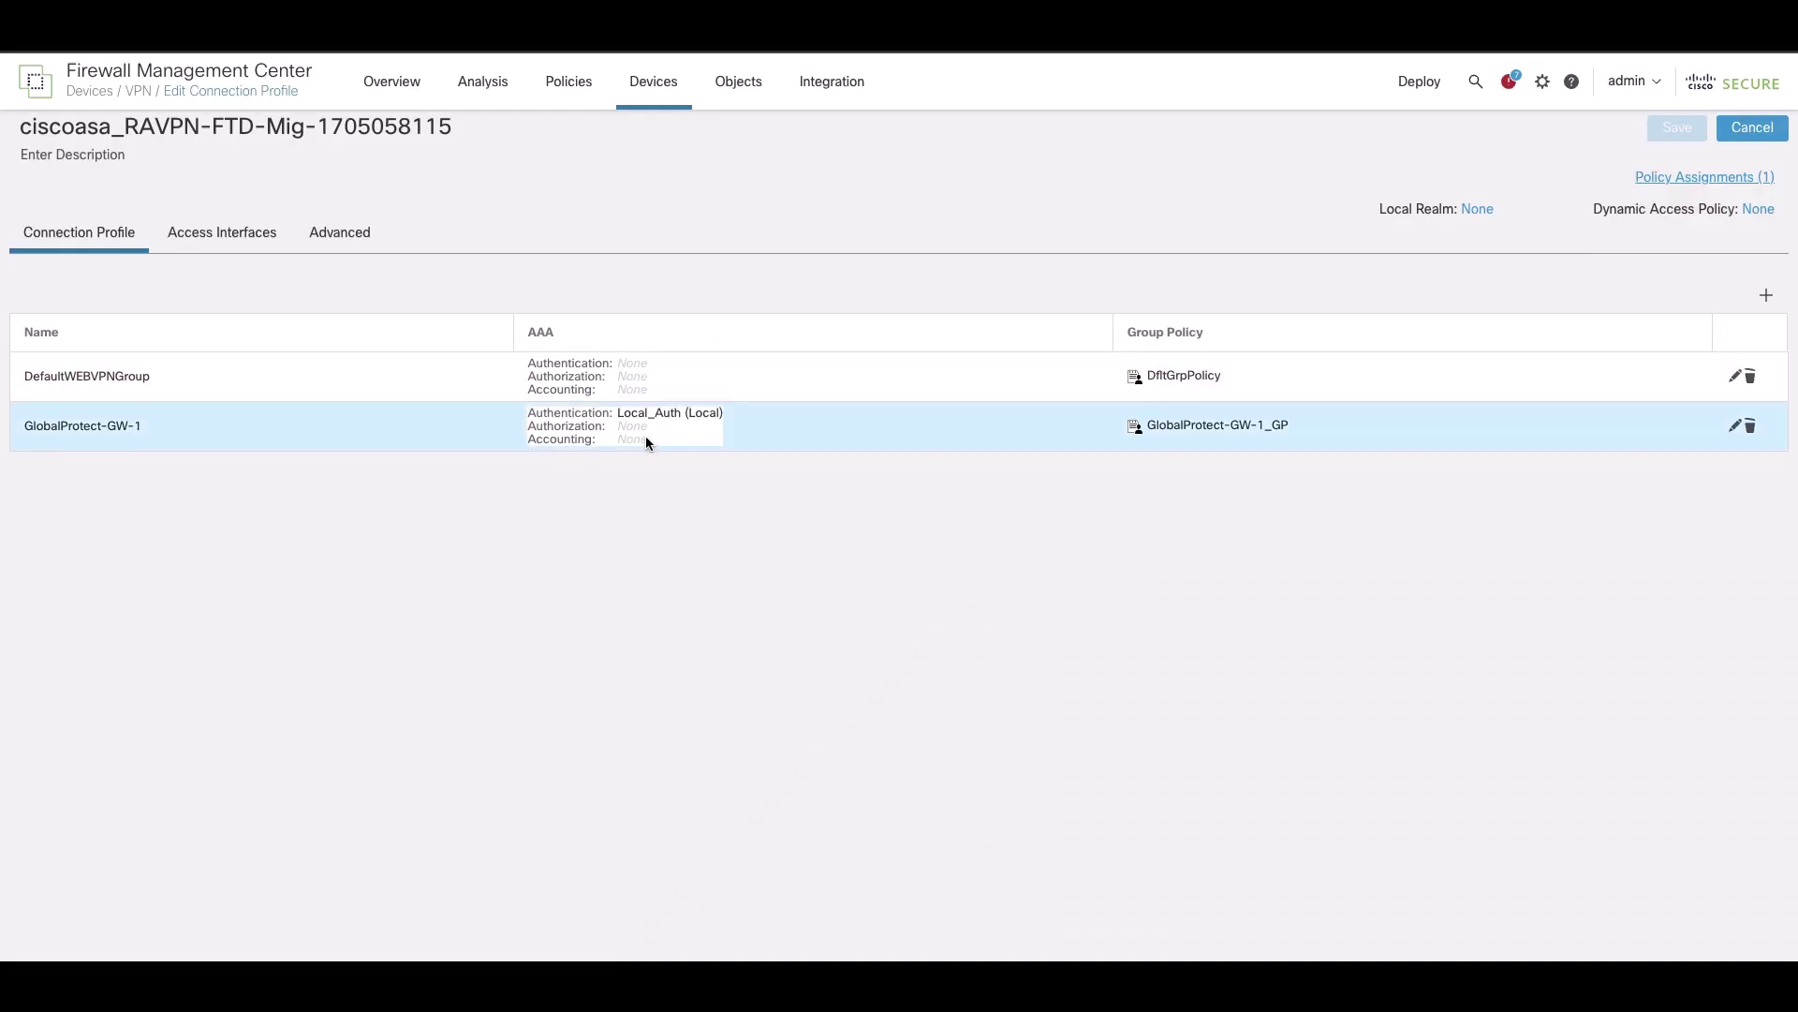
{"action": "left_click_drag", "start_coordinate": [646, 441], "coordinate": [1221, 447]}
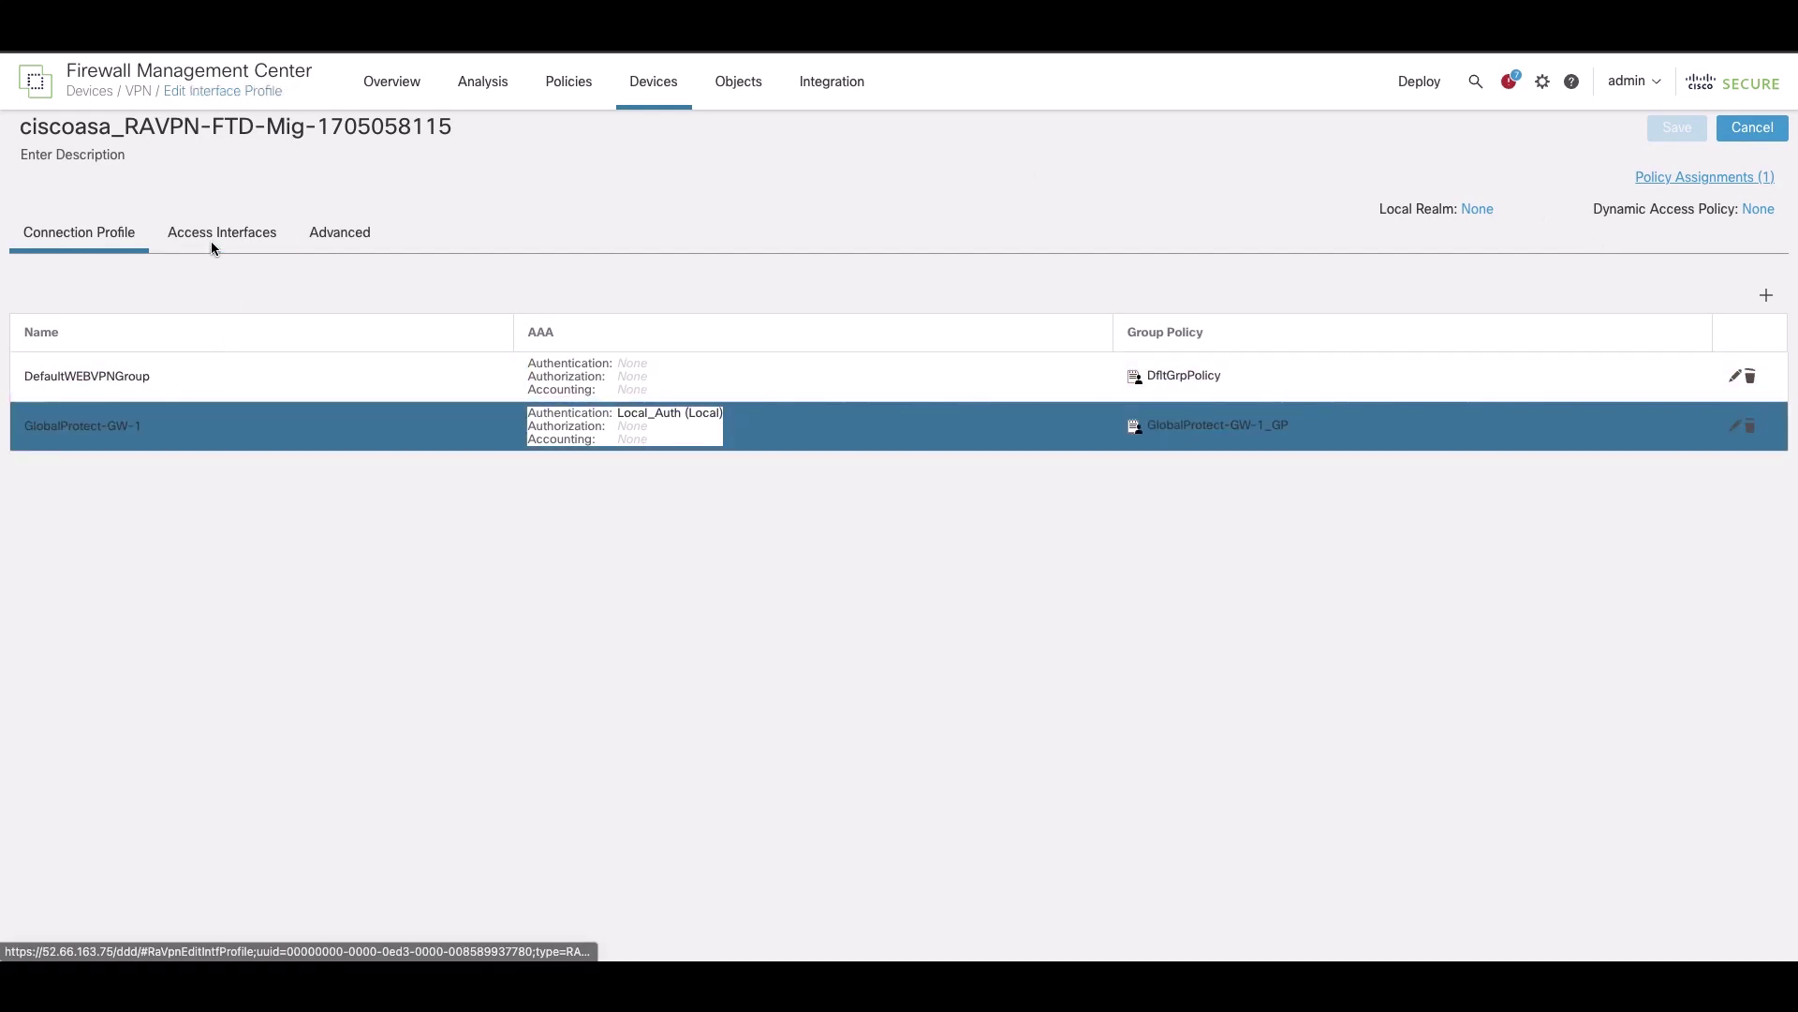
{"action": "left_click", "coordinate": [213, 246]}
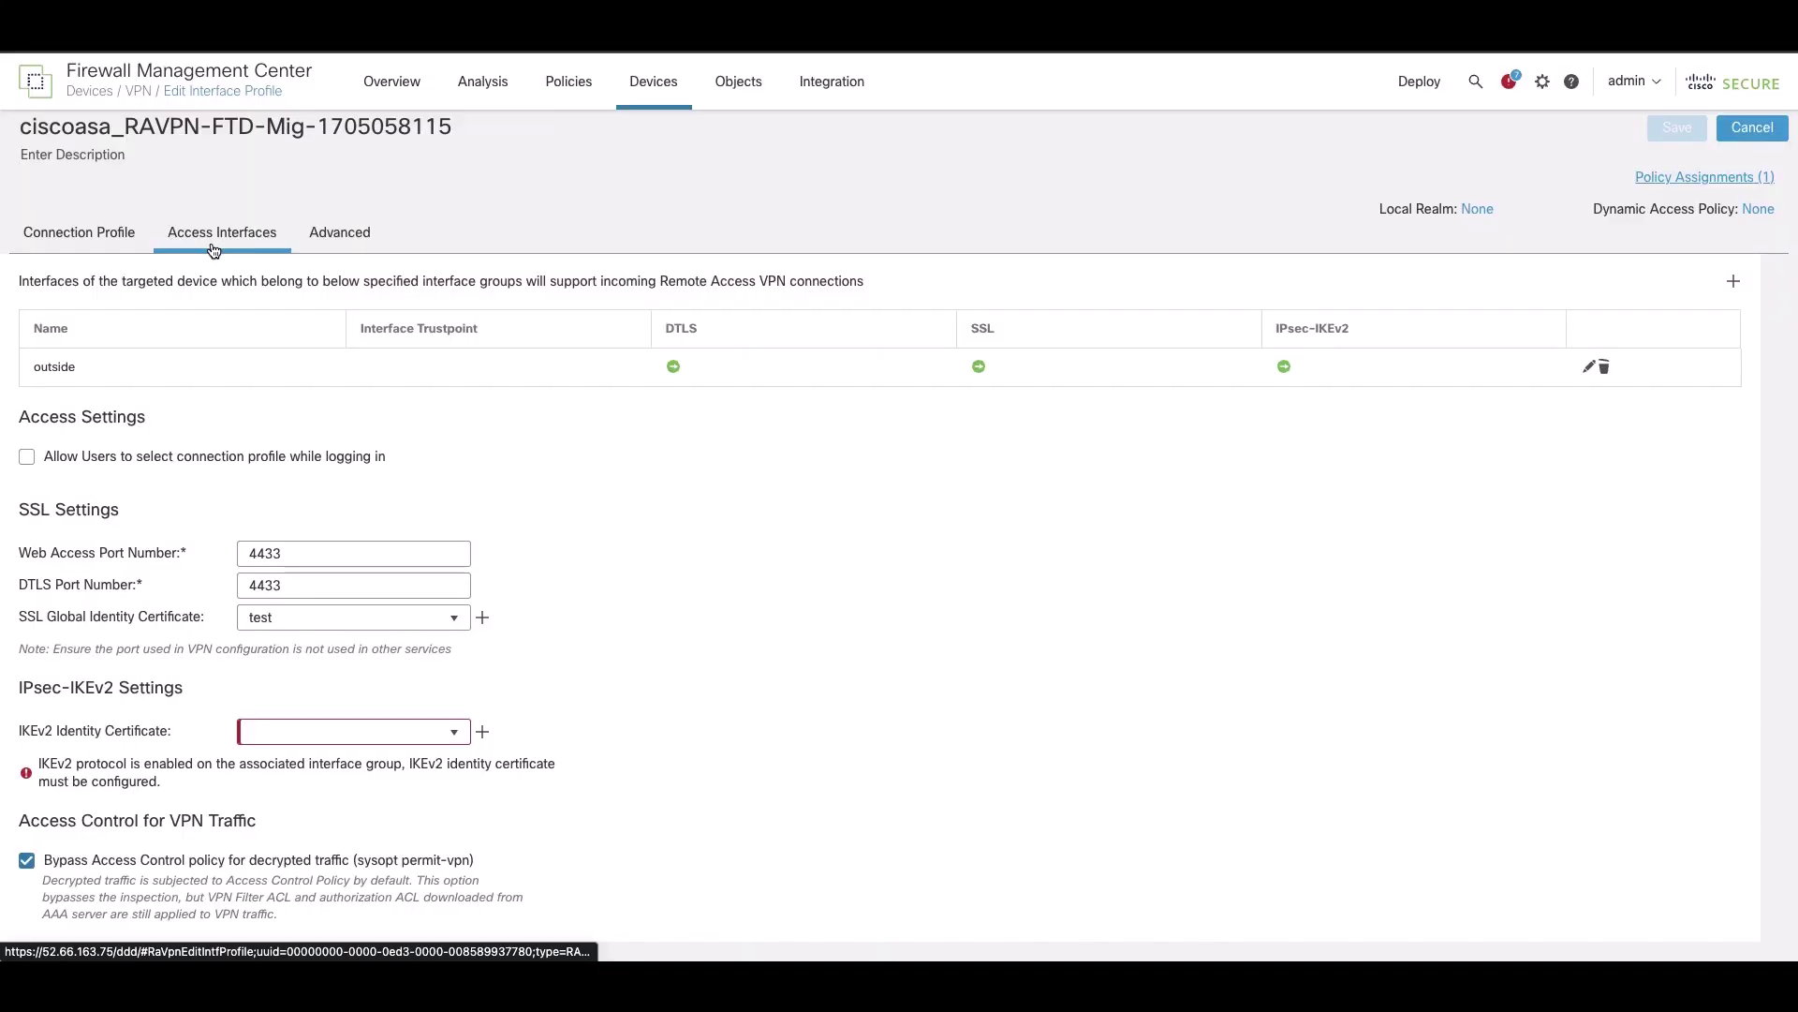
{"action": "left_click", "coordinate": [351, 243]}
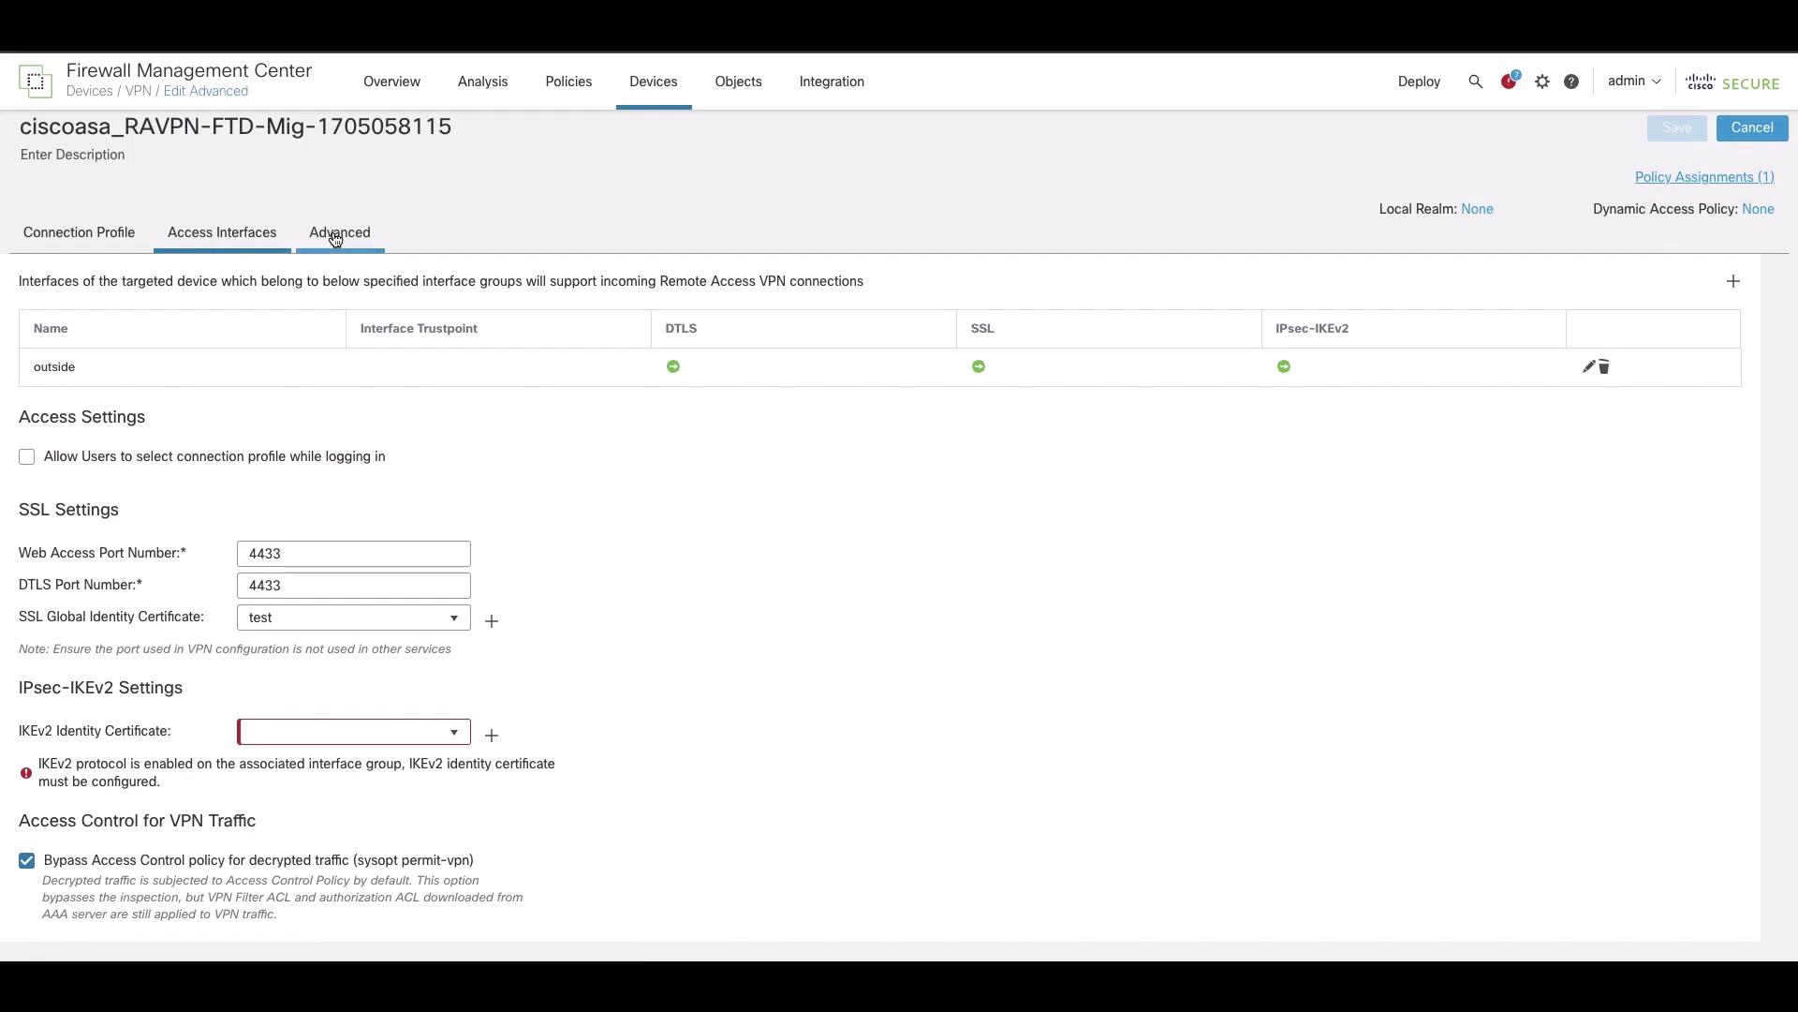
{"action": "left_click", "coordinate": [332, 234]}
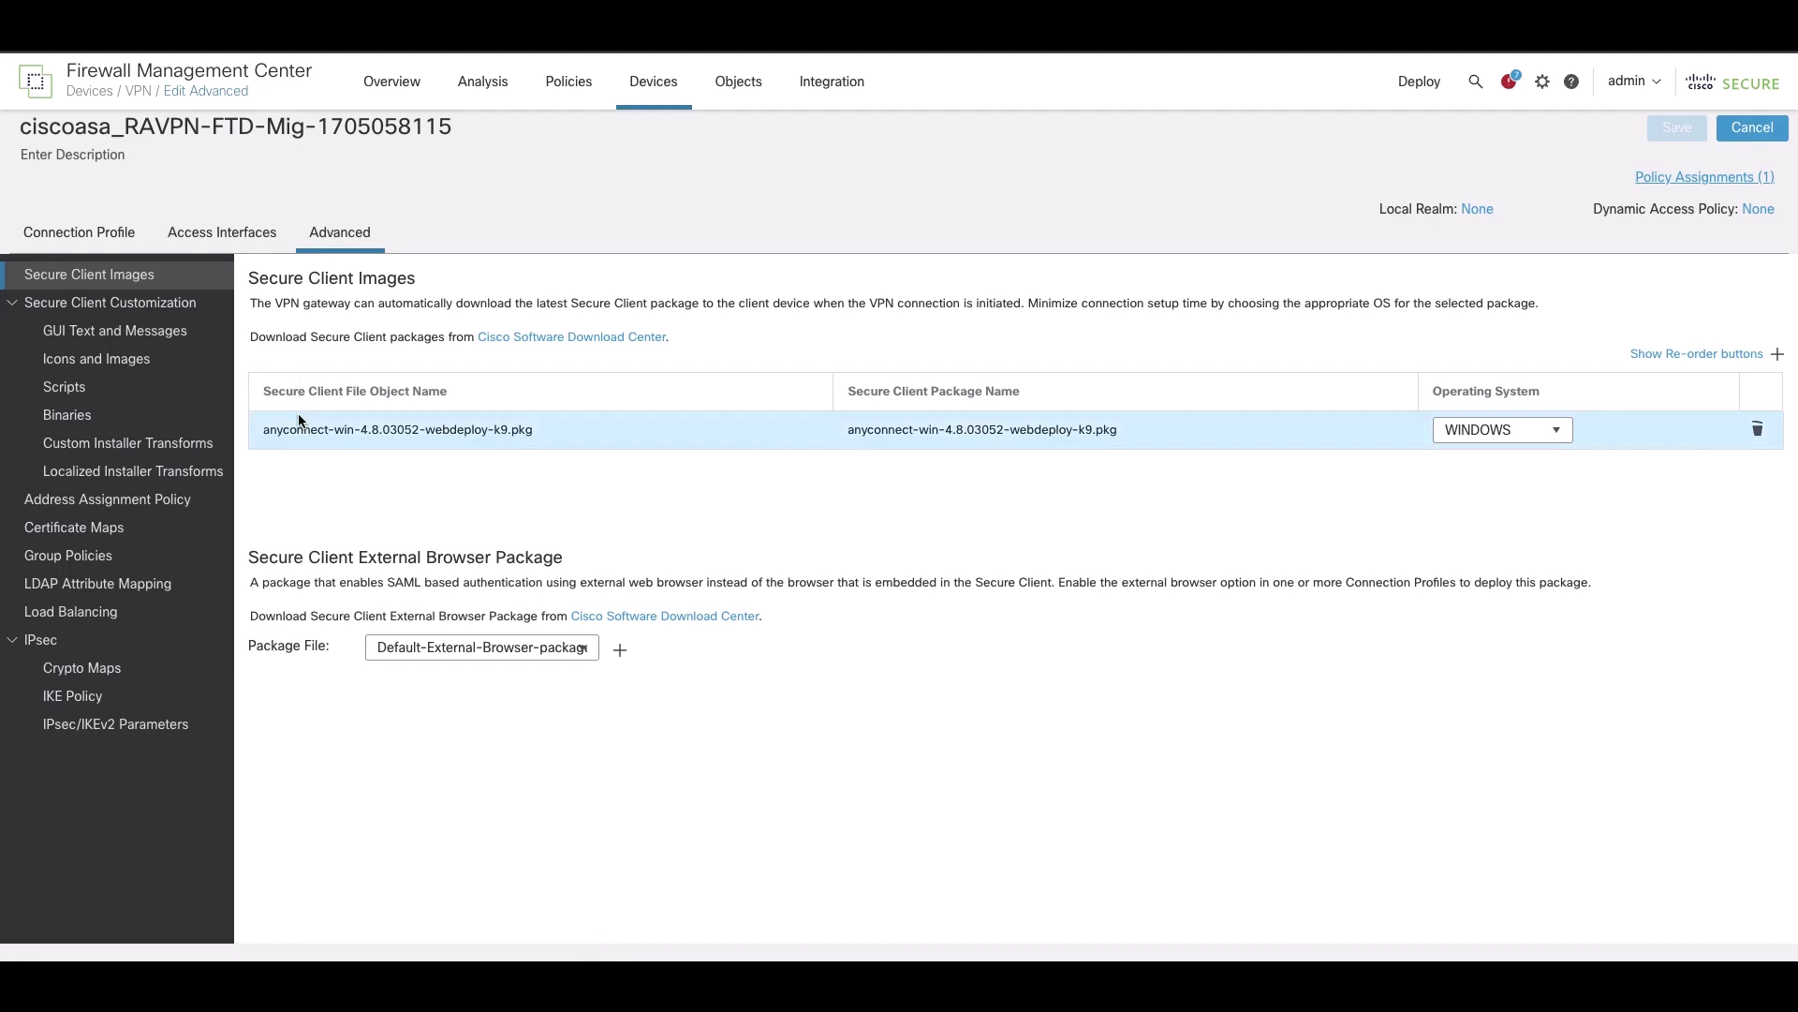